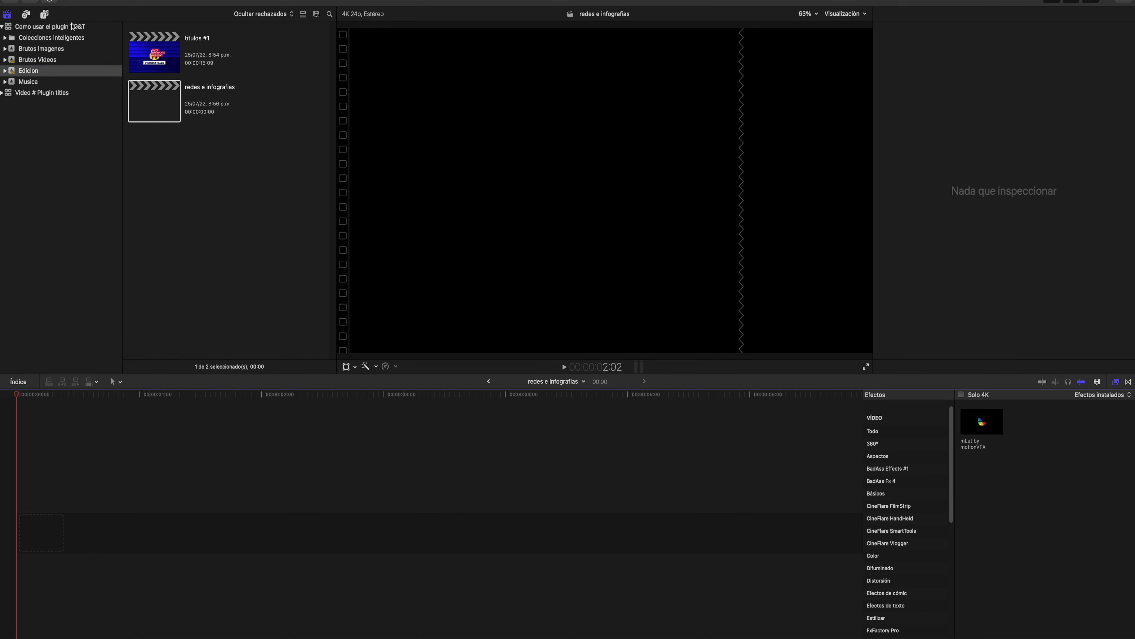
Step: Show the installed titles and preview Logo 7 in the FCP Graphics Collection logo stings
left_click(68, 26)
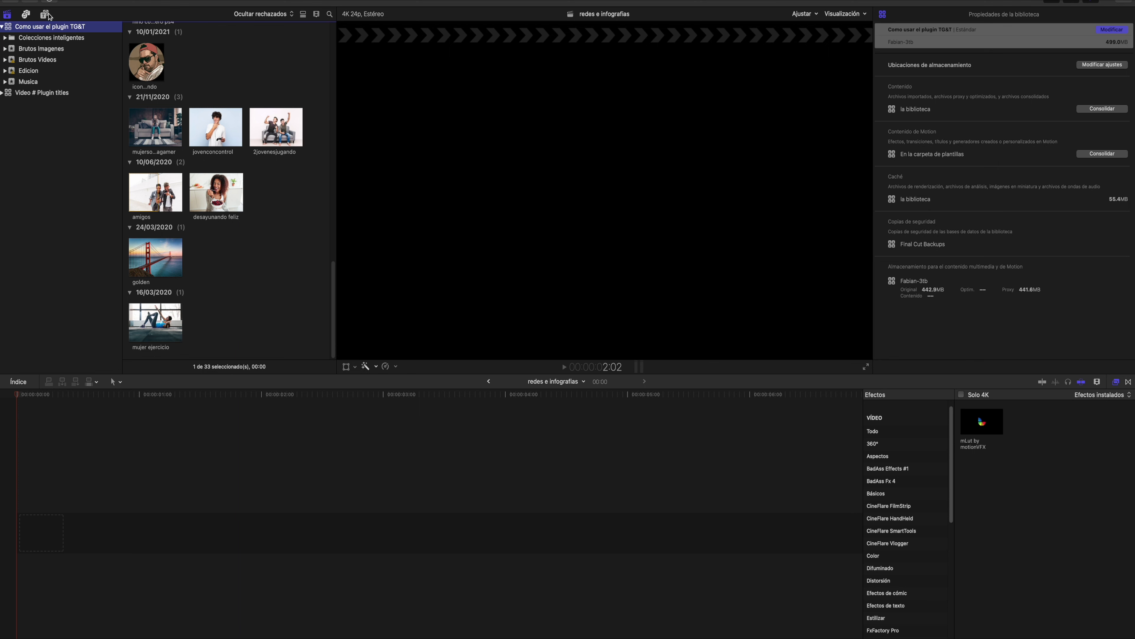
left_click(45, 14)
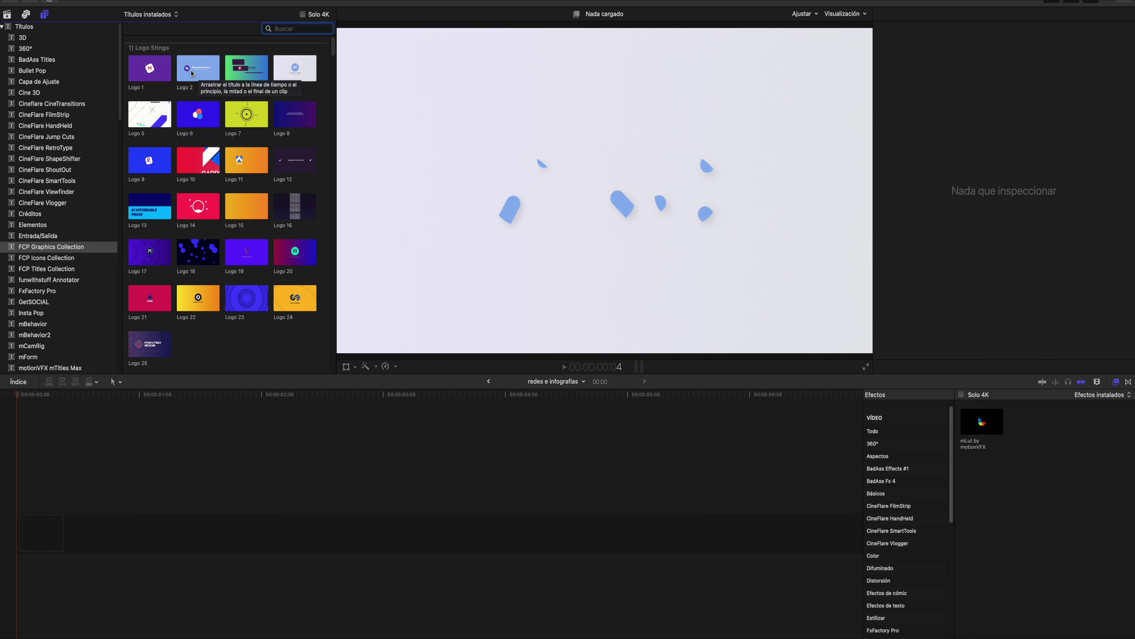
left_click(139, 63)
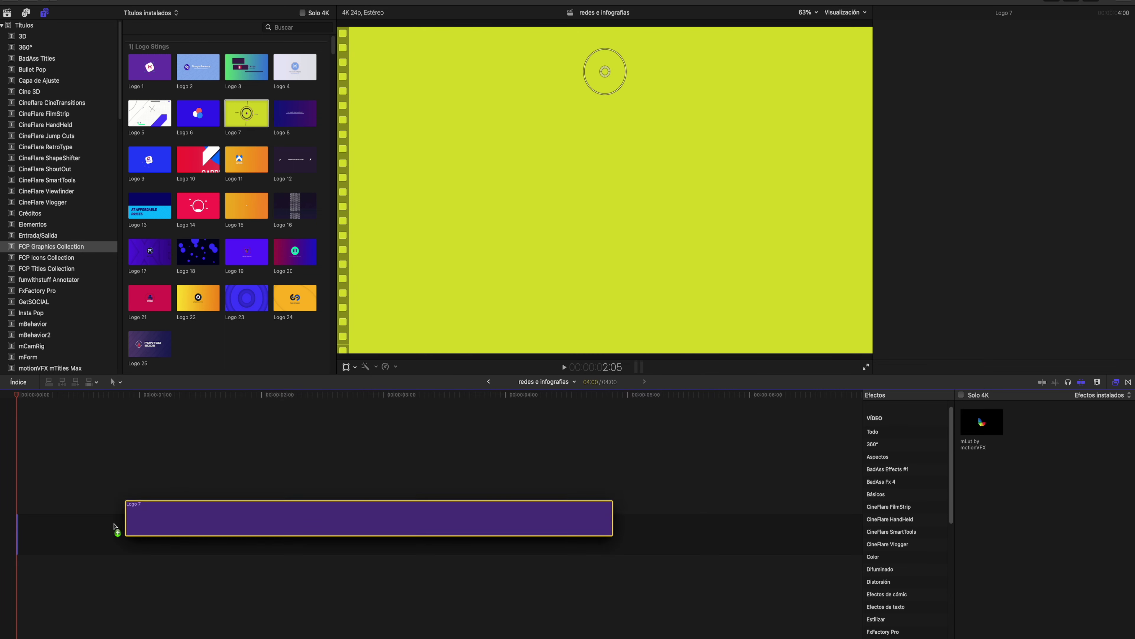
Step: Add the Logo 7 title to the timeline and jump to the frame showing the logo
left_click_drag(256, 218, 12, 532)
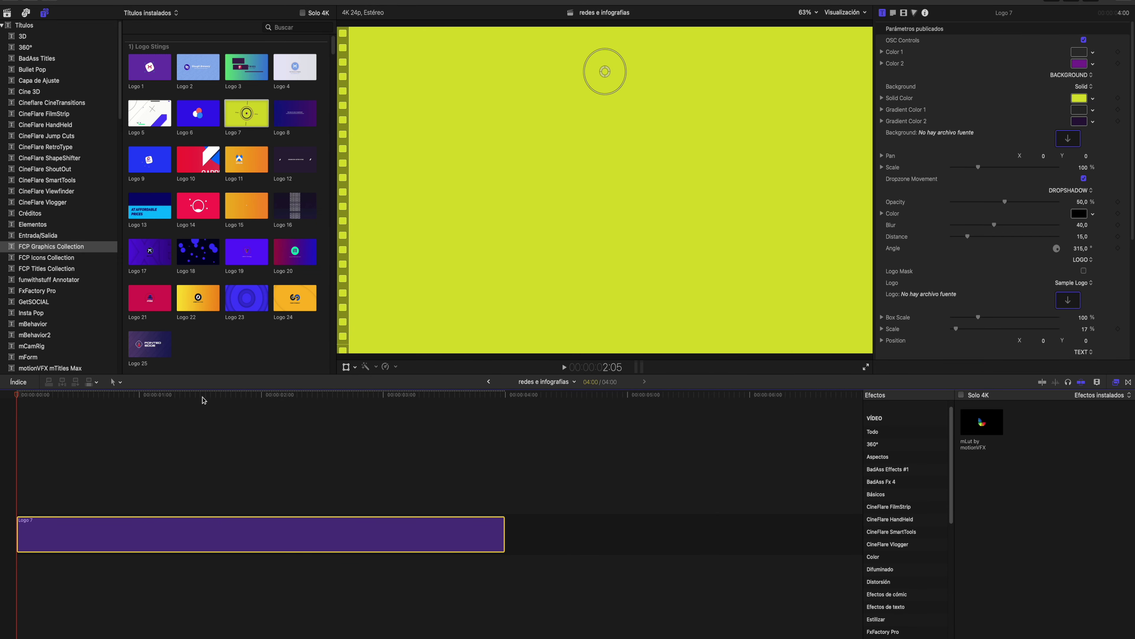
left_click(203, 397)
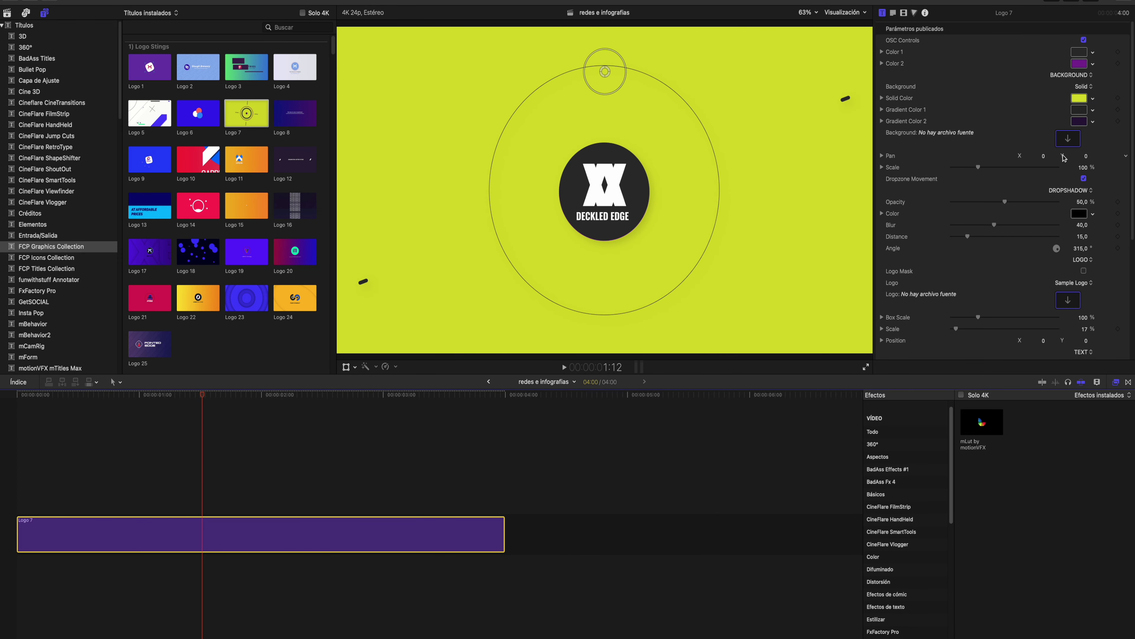
scroll(1026, 216, "down", 3)
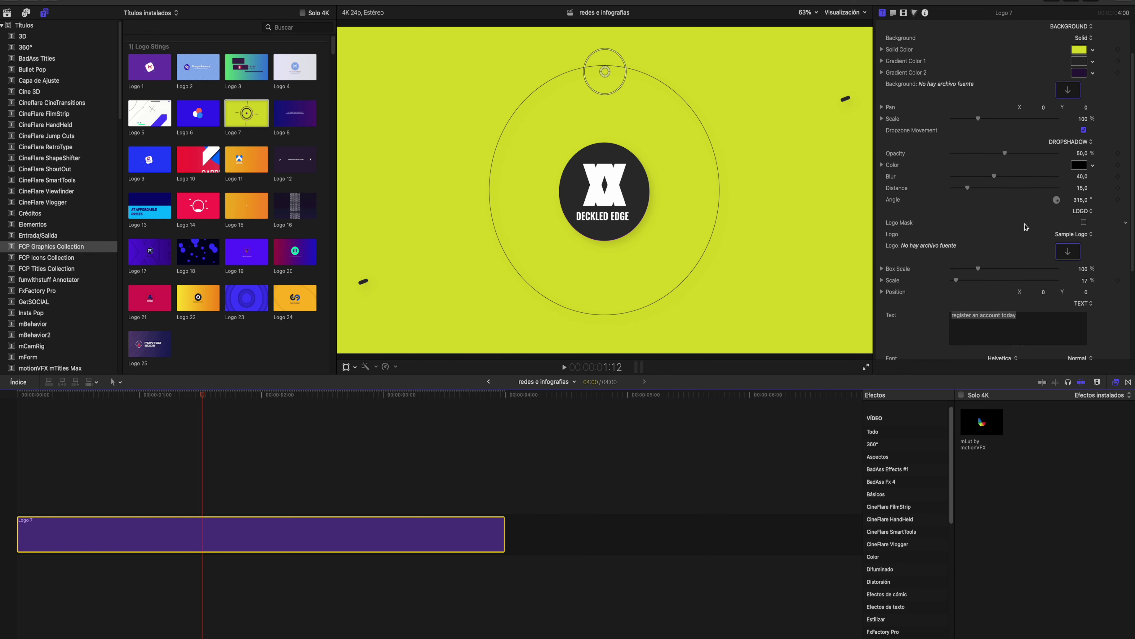
scroll(1025, 241, "up", 3)
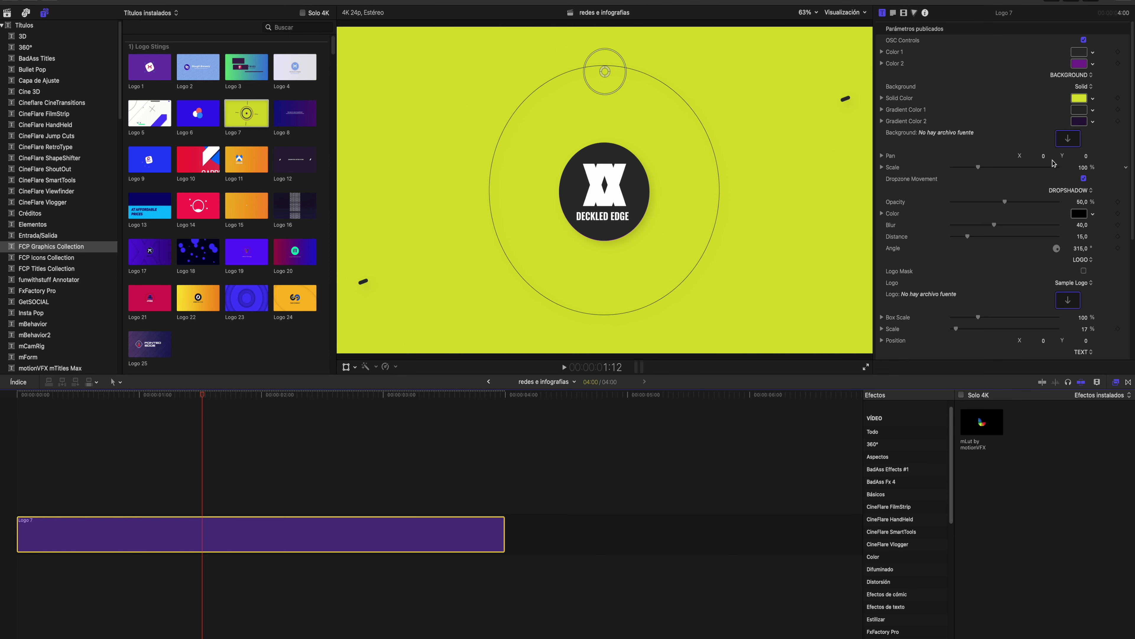
Step: Set the title's solid background to the Cereza silvestre red and play it back to check
left_click(1081, 104)
left_click(1024, 488)
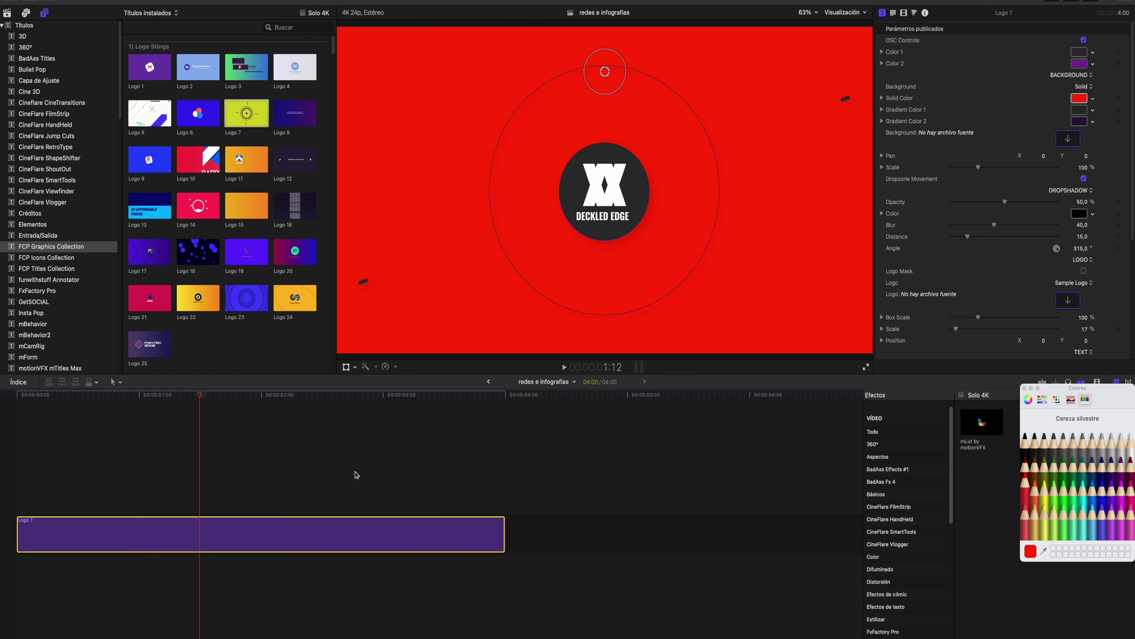
left_click_drag(201, 398, 21, 432)
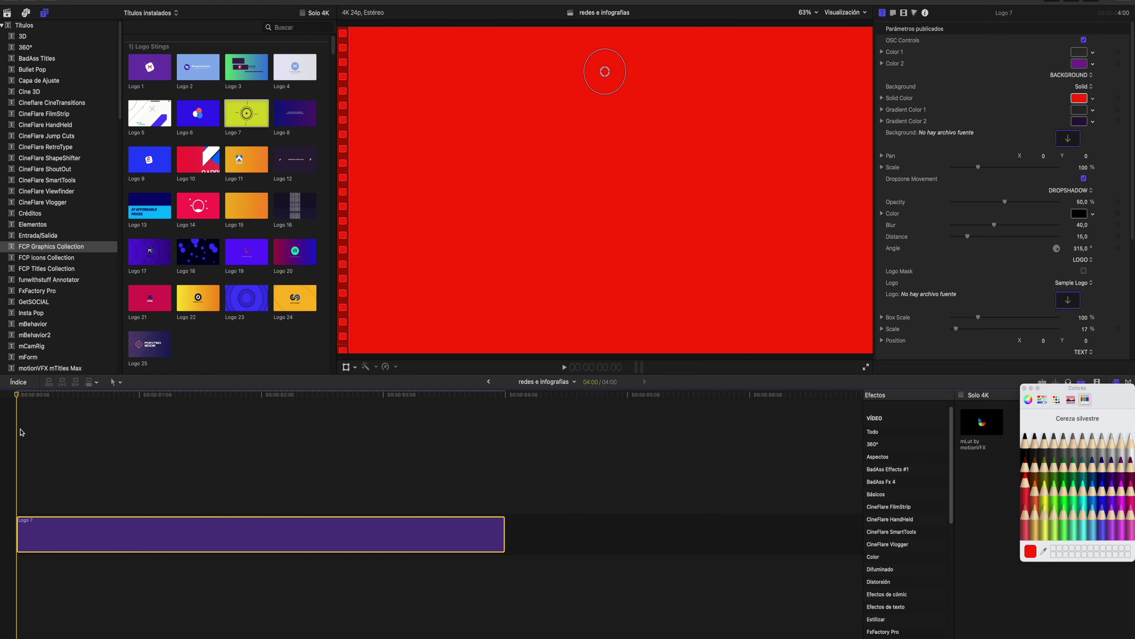
key("space")
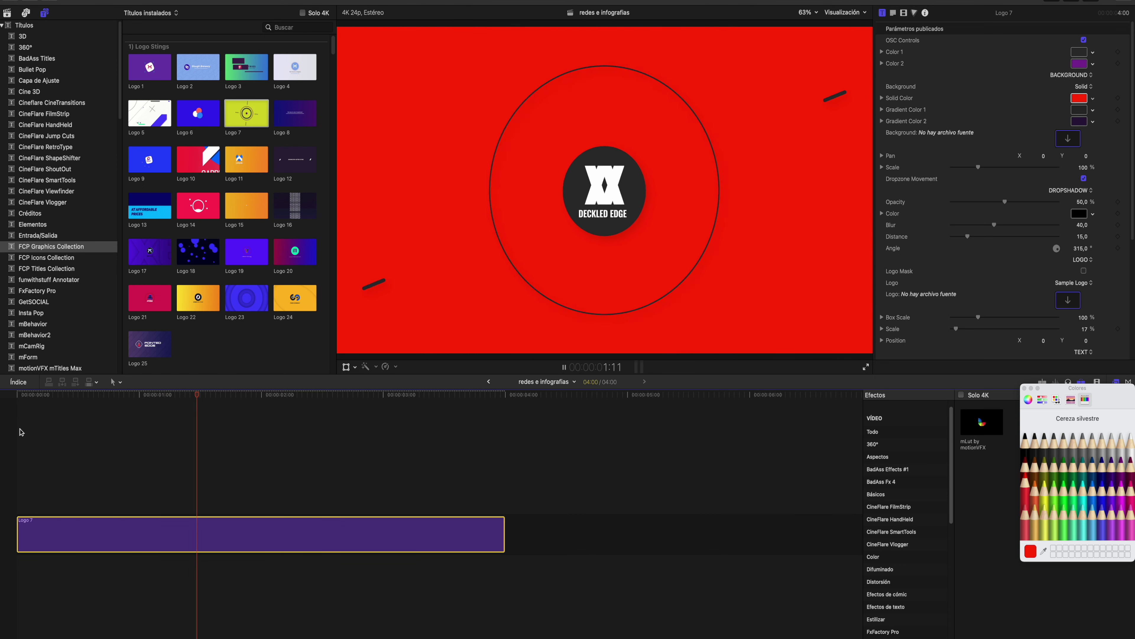
key("space")
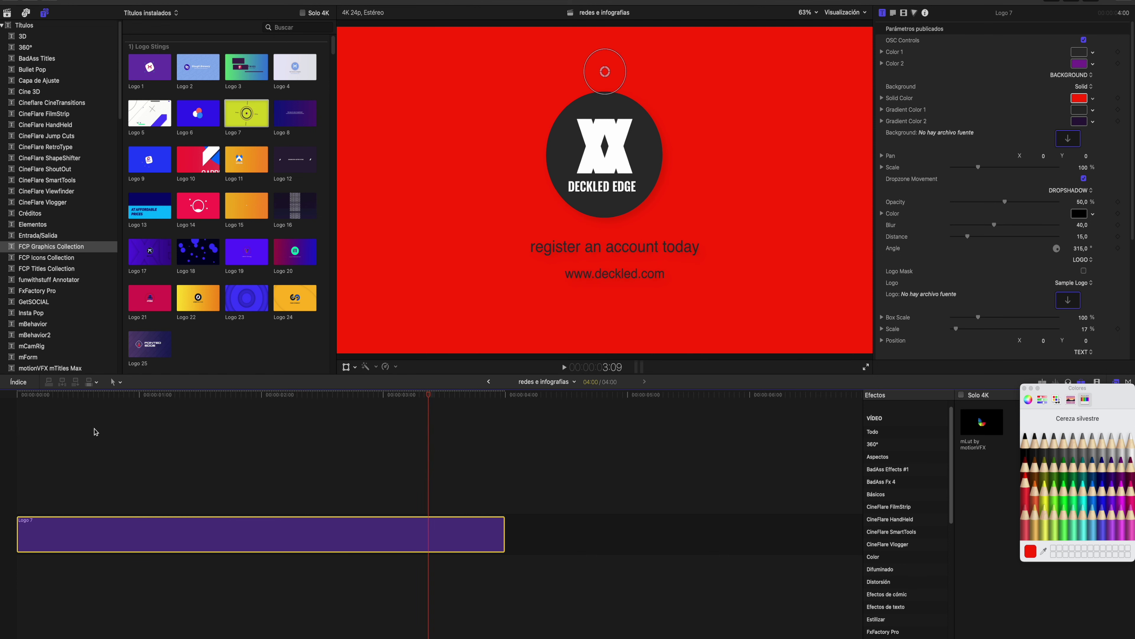
left_click_drag(432, 396, 314, 422)
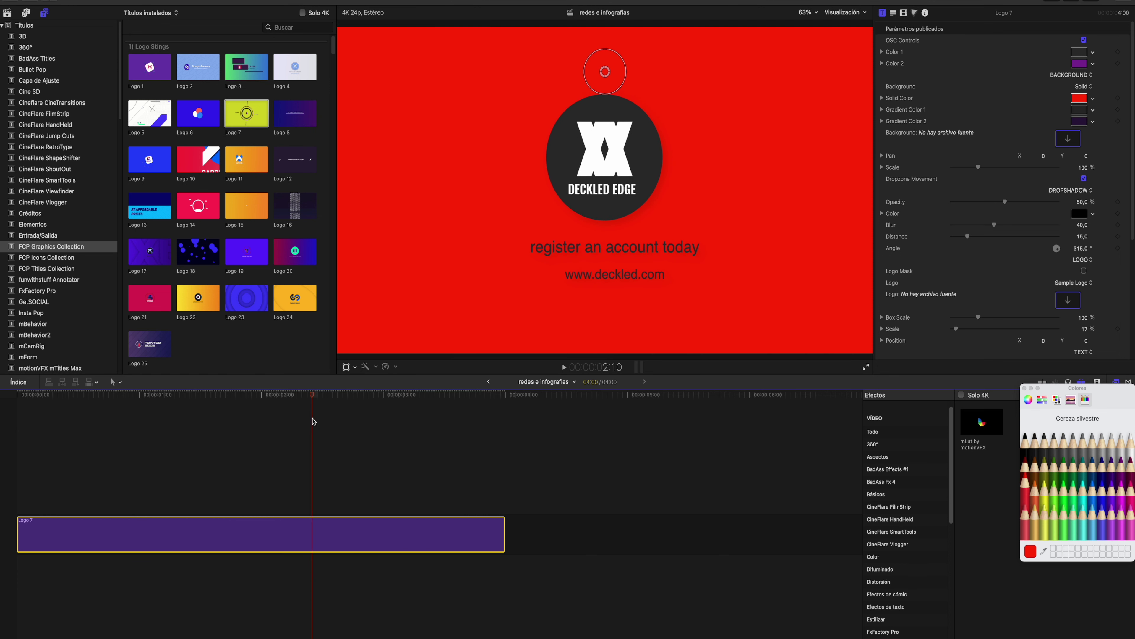
left_click(1025, 388)
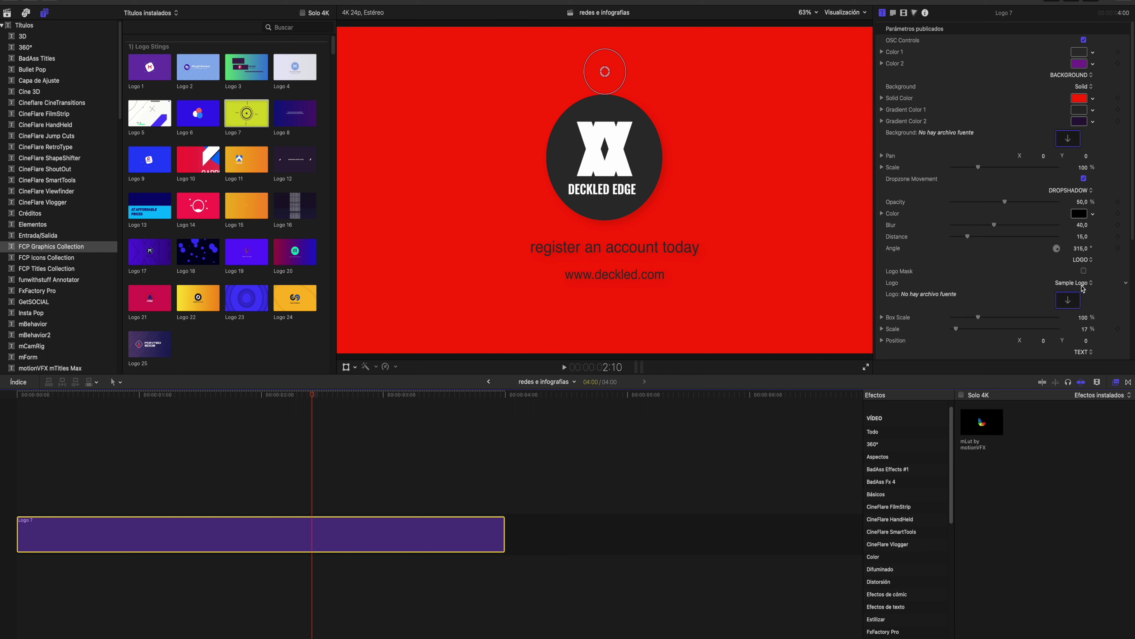
Step: Set Logo to Dropzone and fill it with Favicon EFTV-negro from Brutos Imagenes
left_click(1077, 282)
left_click(1072, 273)
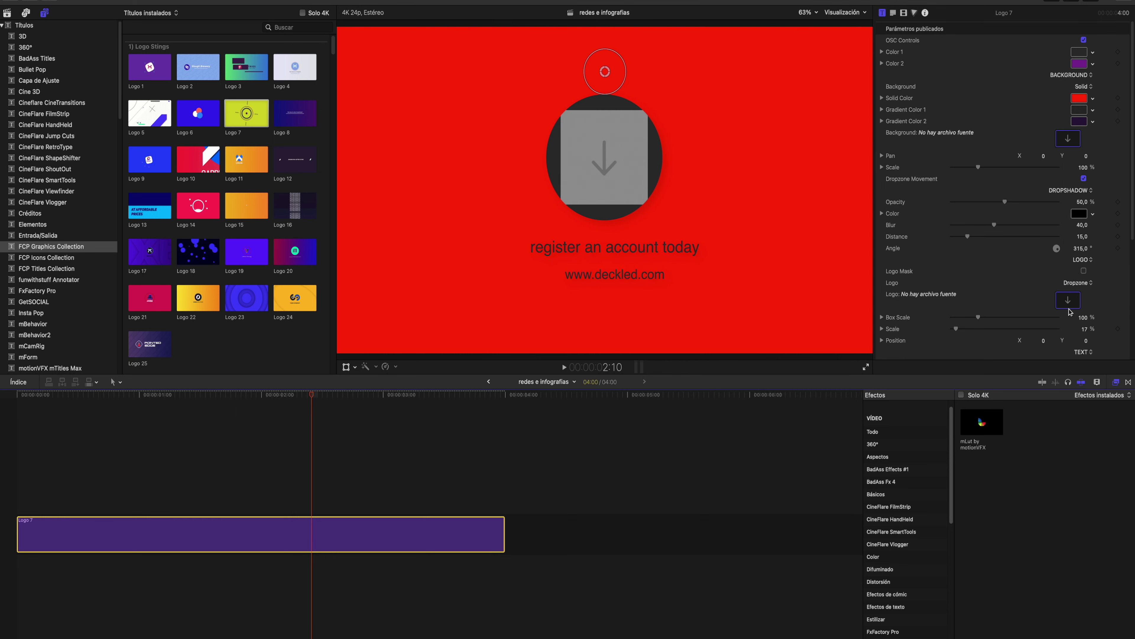
left_click(1069, 301)
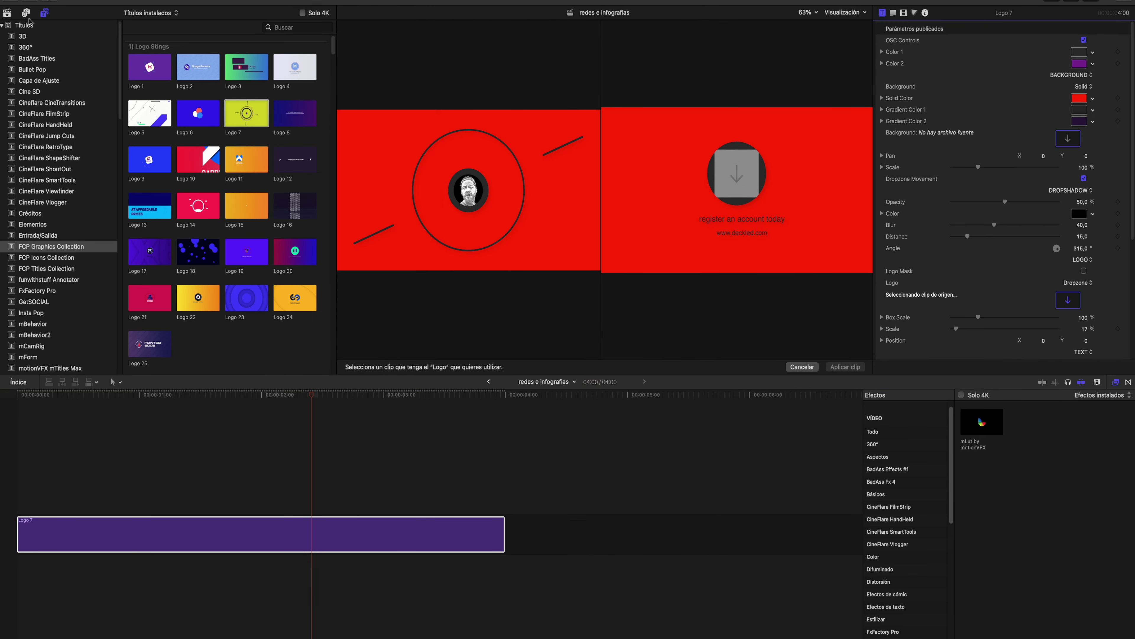
left_click(26, 13)
left_click(7, 13)
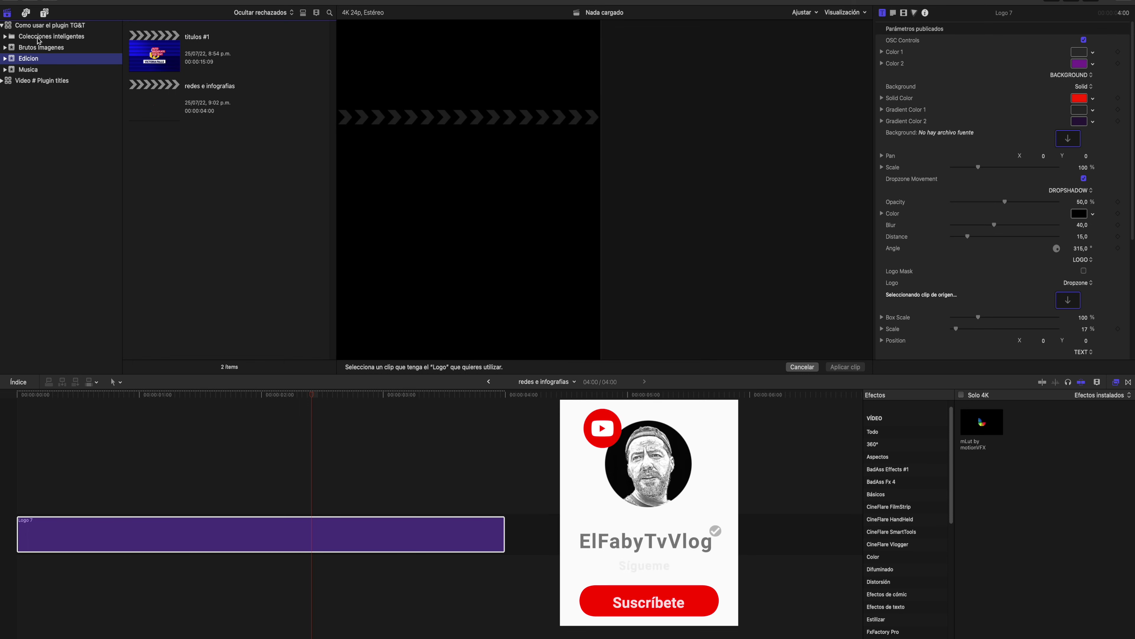
left_click(44, 48)
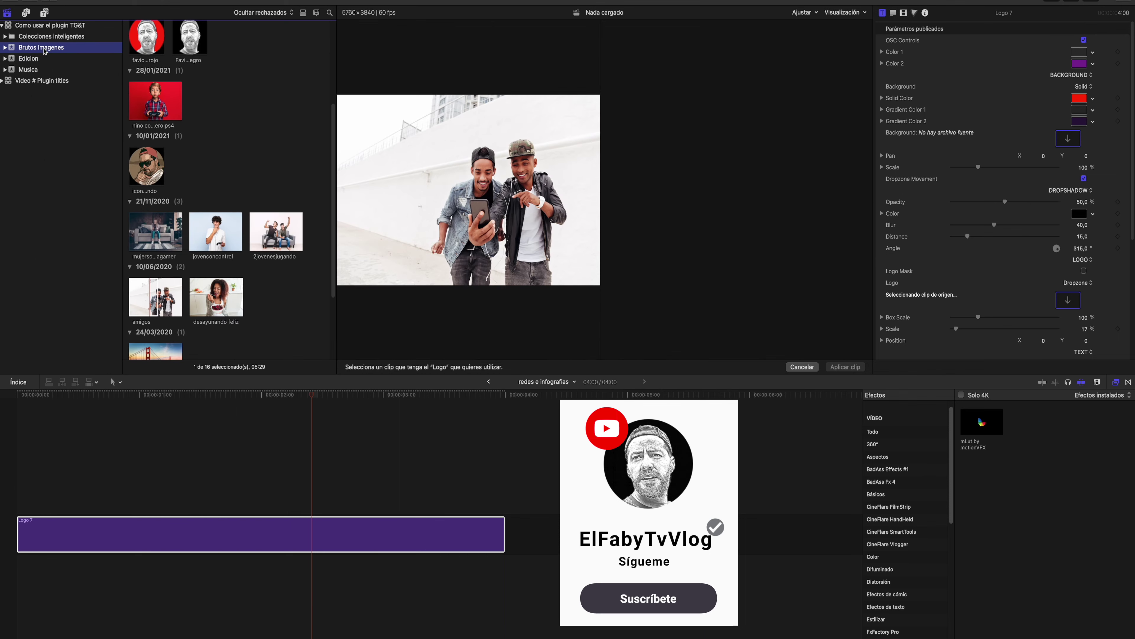
scroll(277, 179, "up", 3)
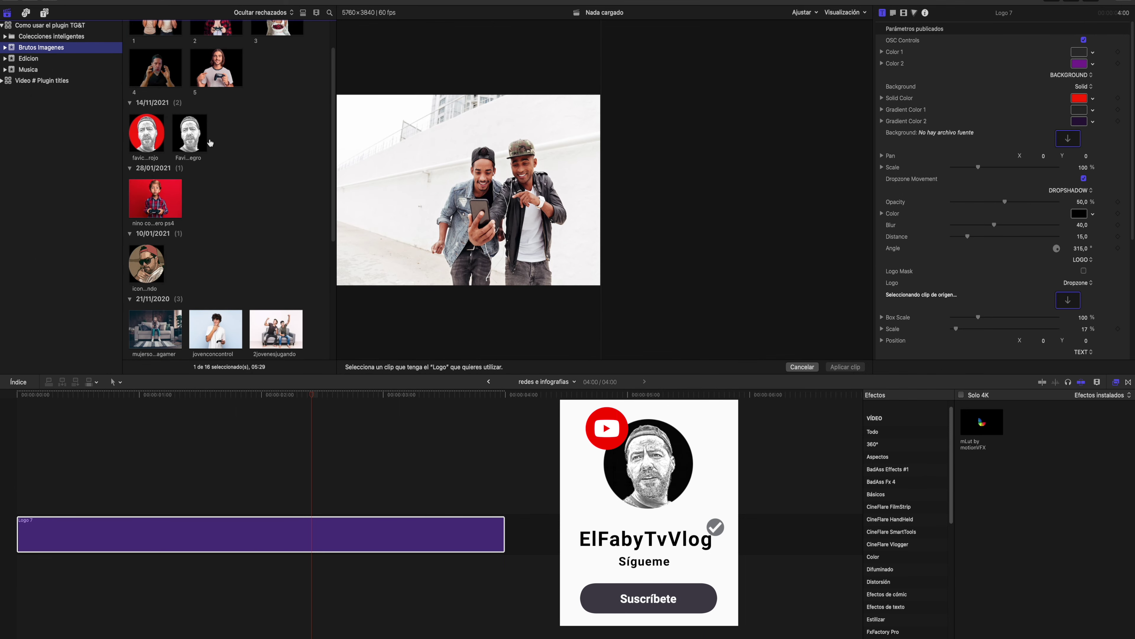
left_click(189, 140)
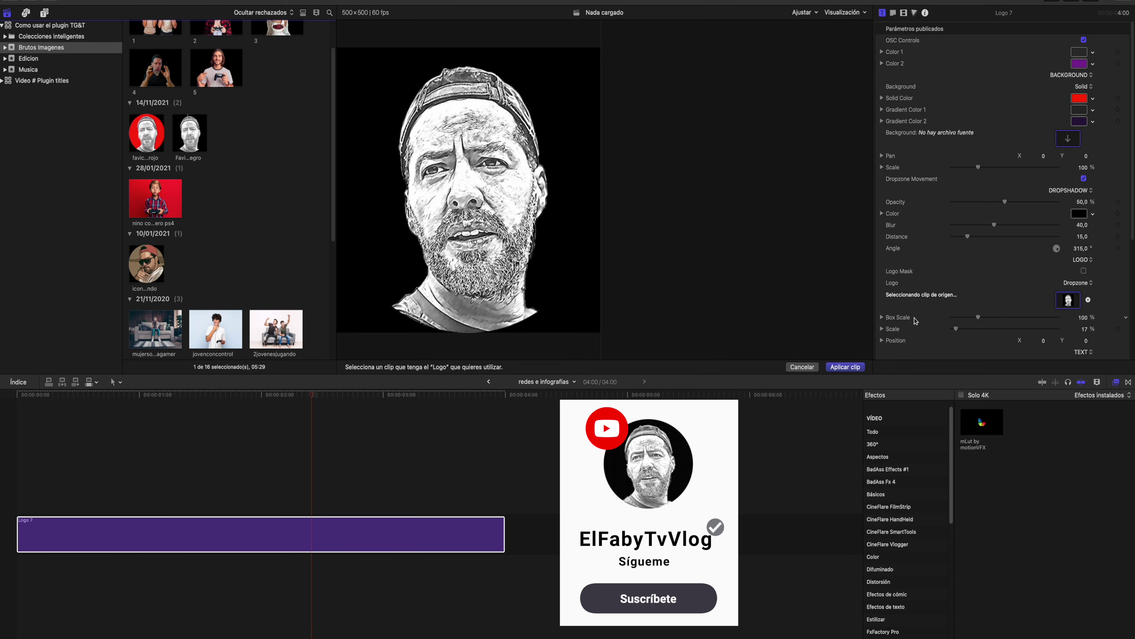
left_click(387, 532)
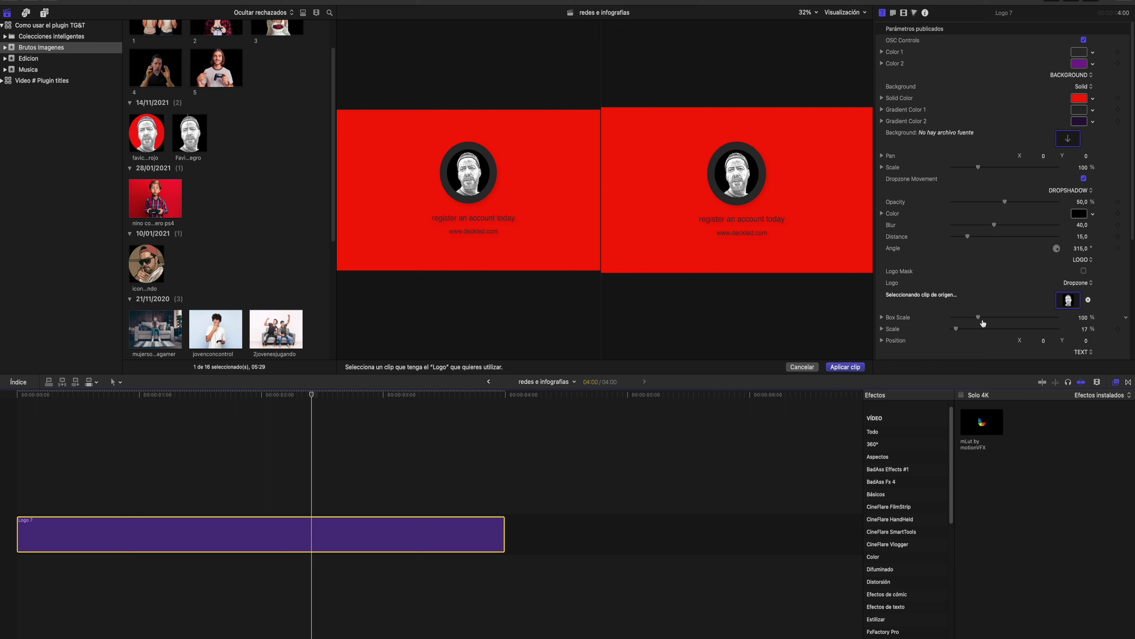
Step: Raise Box Scale to 100,77% and Scale to 18,1%, then apply the clip
left_click_drag(979, 319, 979, 320)
left_click_drag(957, 329, 958, 329)
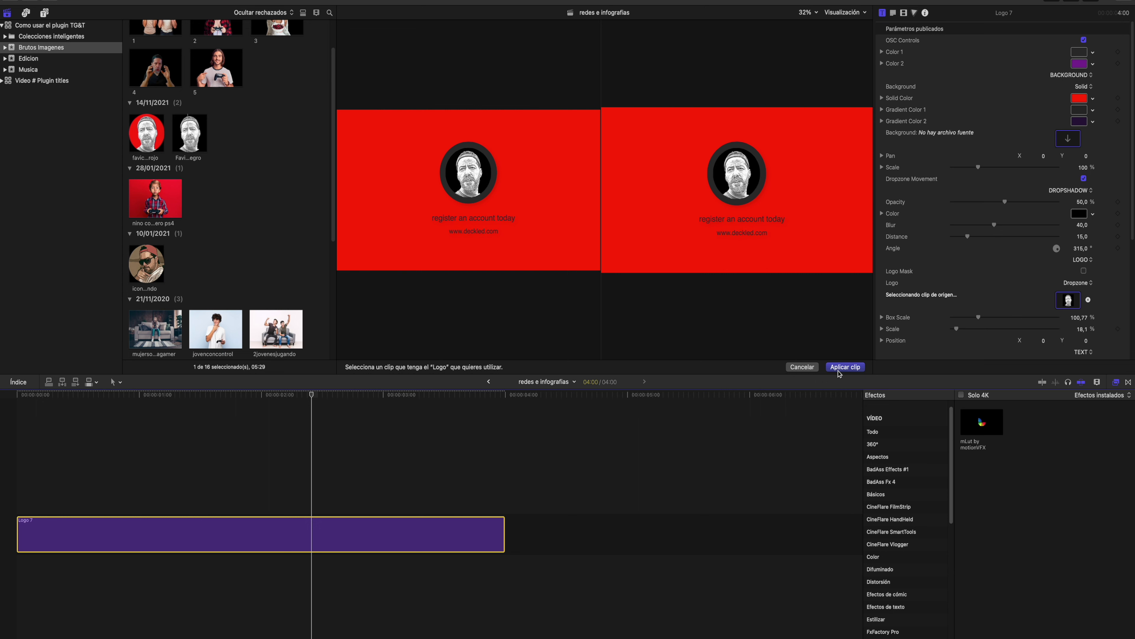
left_click(842, 368)
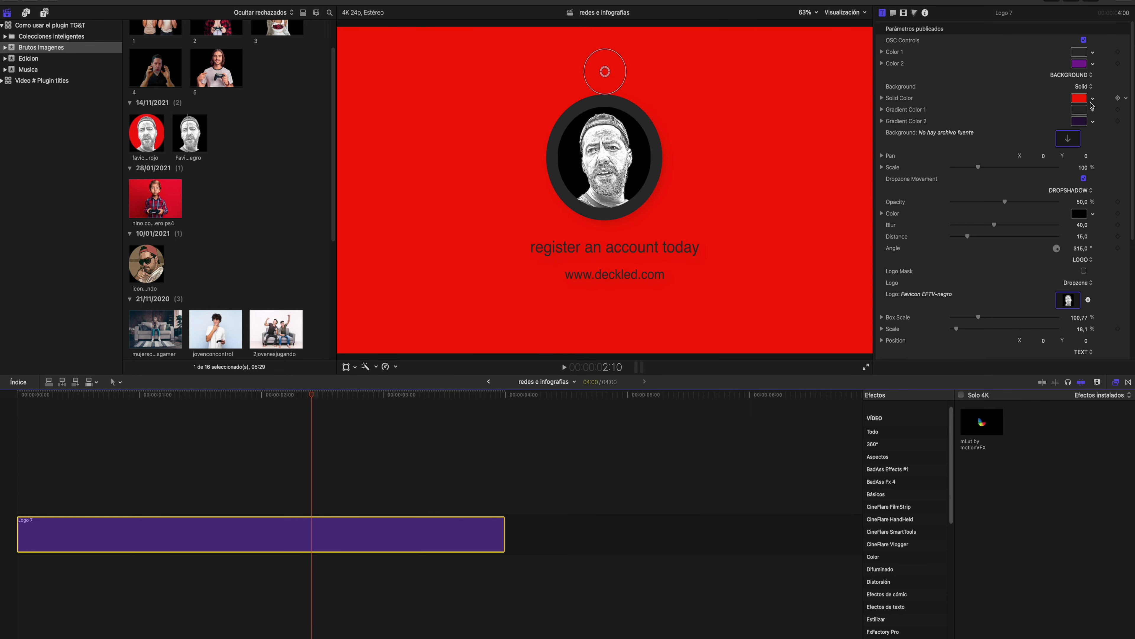
left_click(1079, 98)
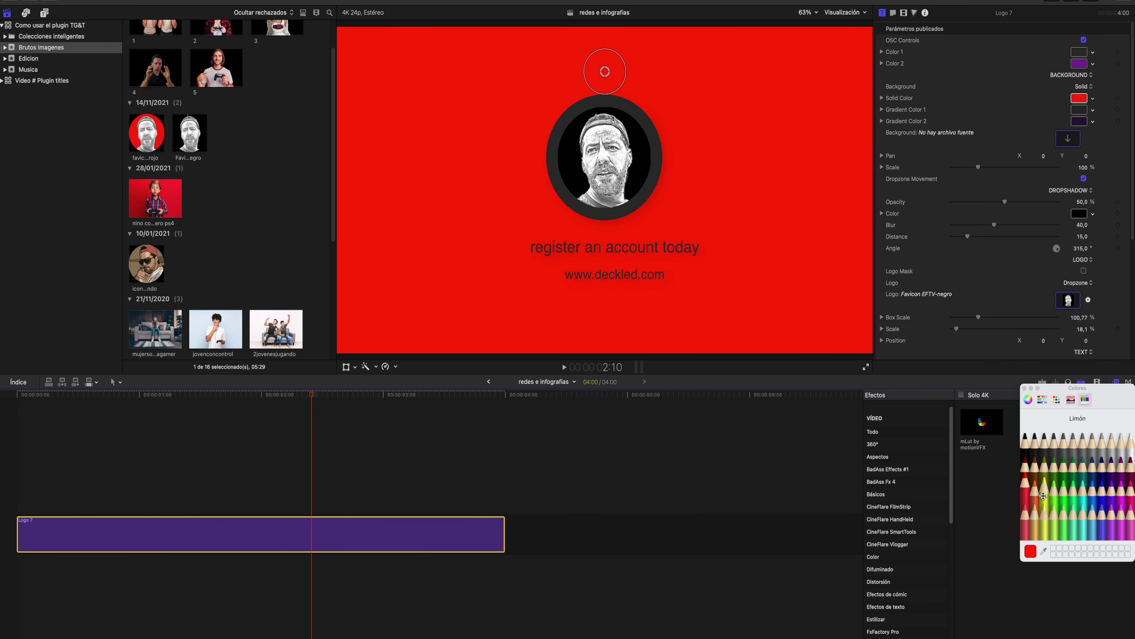
left_click(1043, 495)
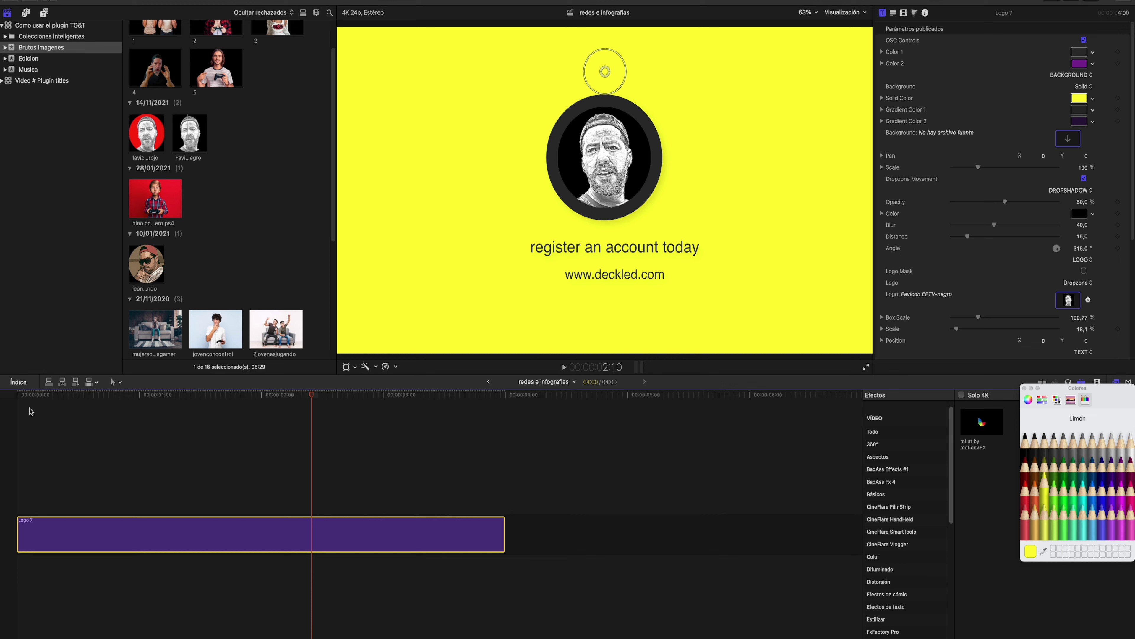
left_click(21, 396)
key("space")
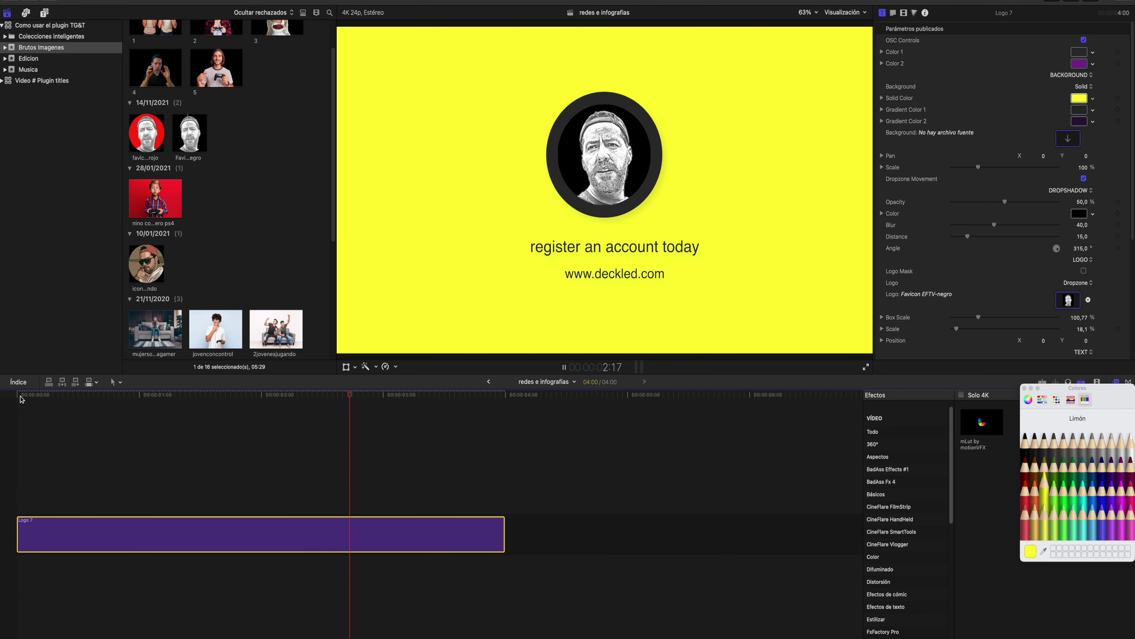
key("space")
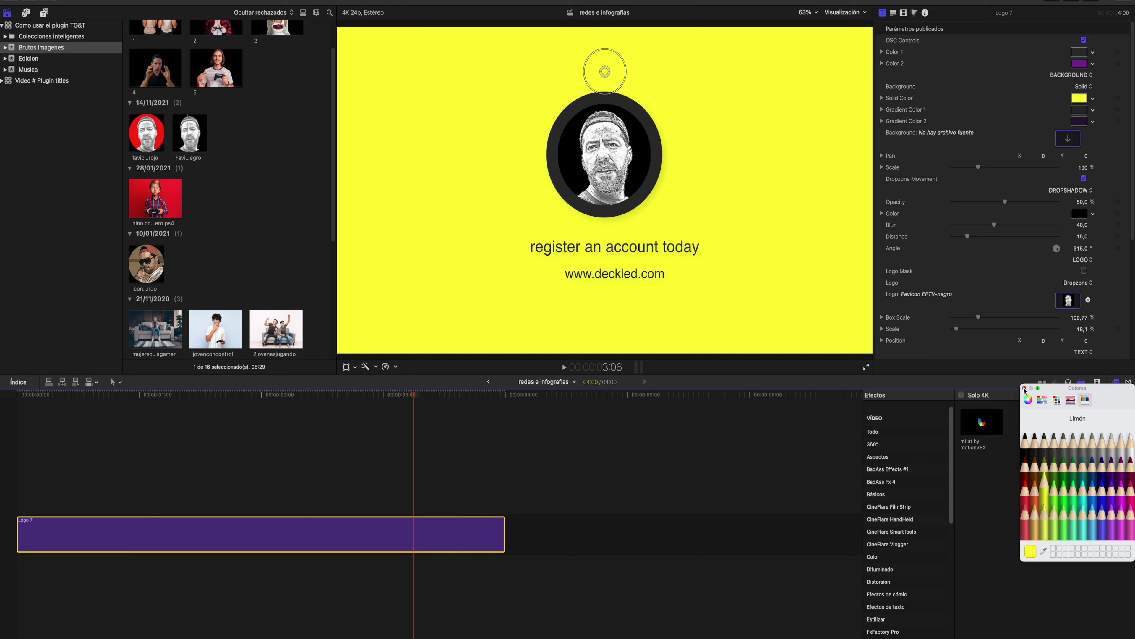
left_click(1024, 388)
scroll(1033, 193, "down", 5)
left_click(1033, 193)
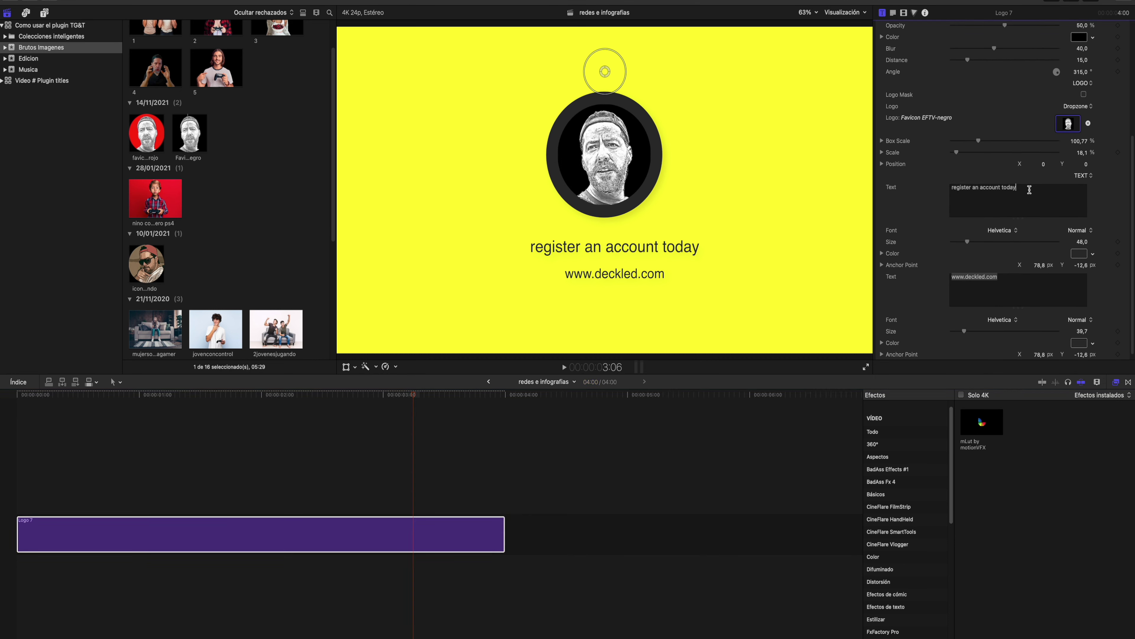
type("E")
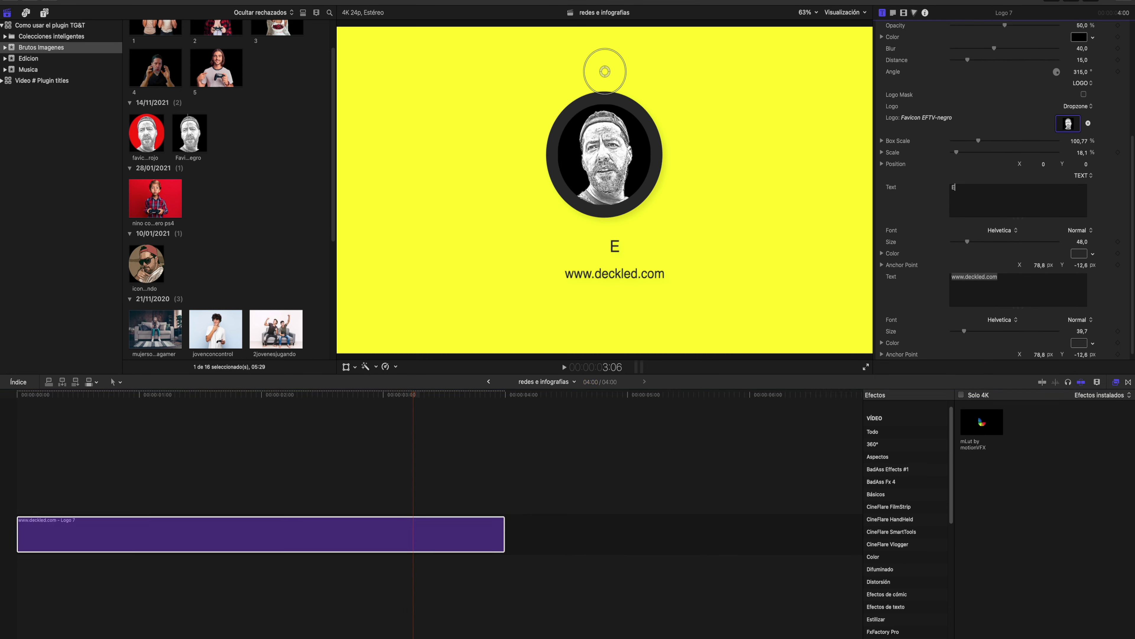
type("lFaby")
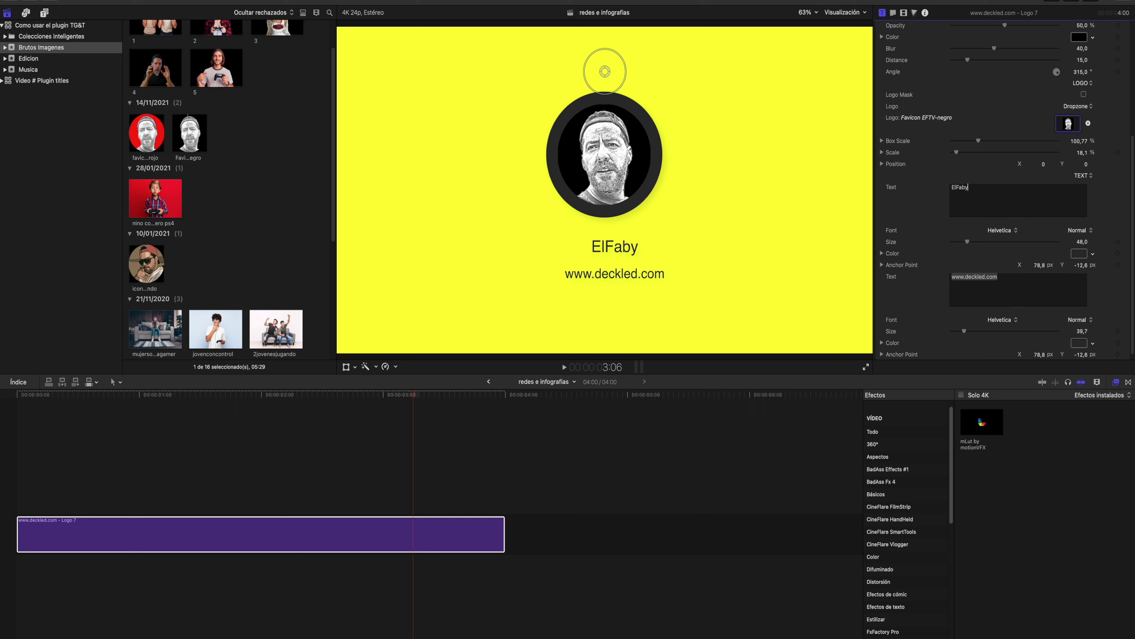
type("Tv")
left_click(651, 280)
left_click(1007, 279)
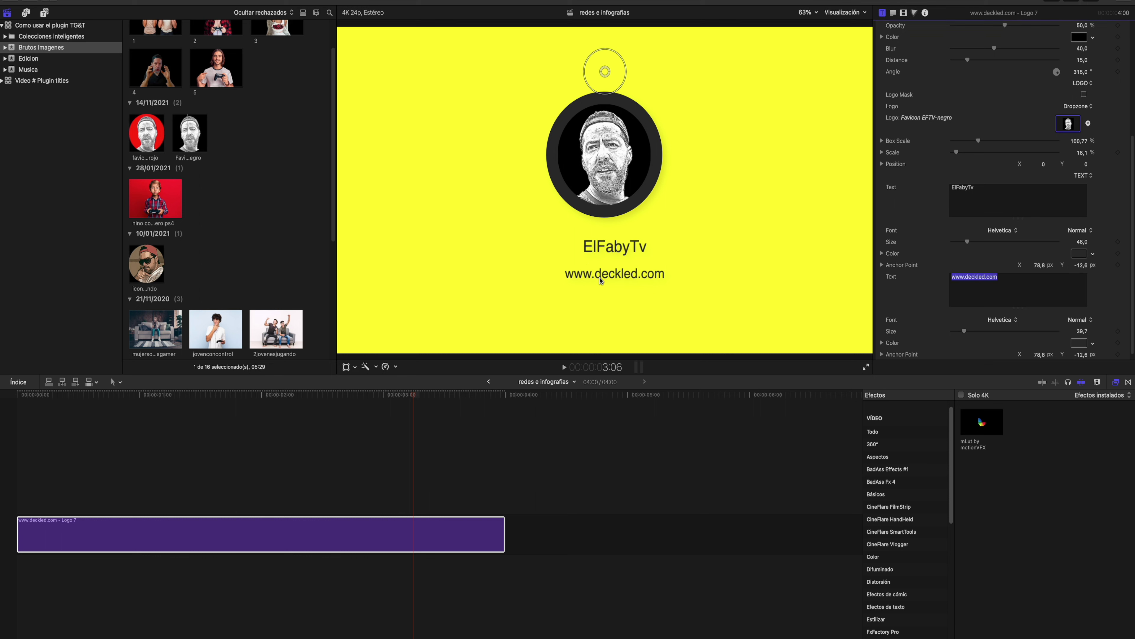
left_click(1007, 232)
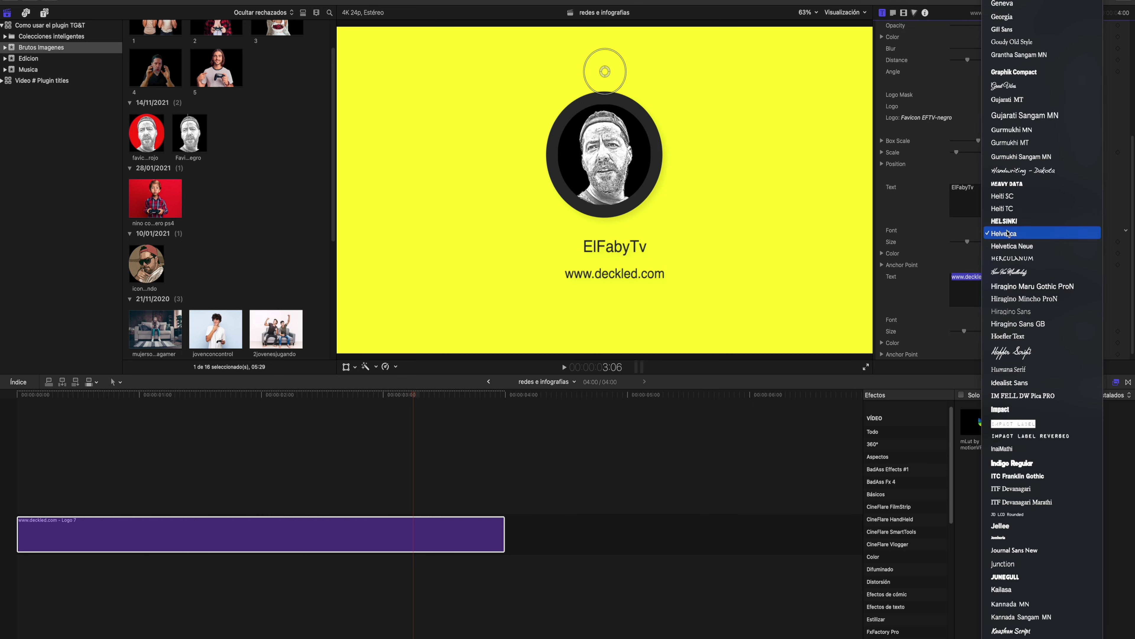
left_click(1006, 233)
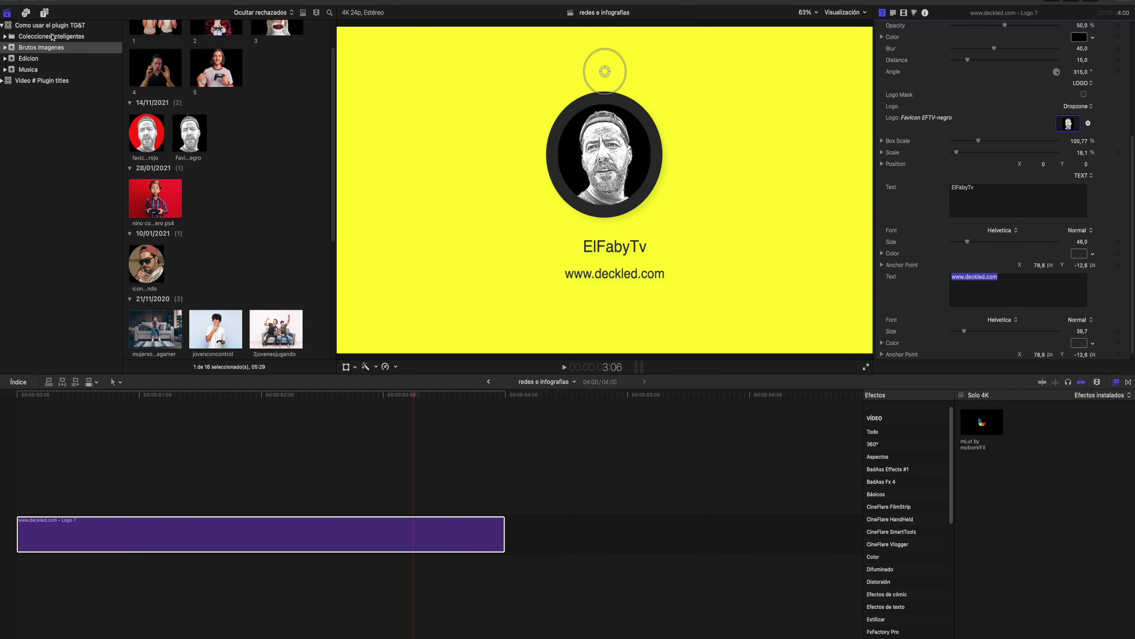
Step: Scroll the installed FCP Graphics Collection titles down to Typography Titles' Typography 6
left_click(44, 13)
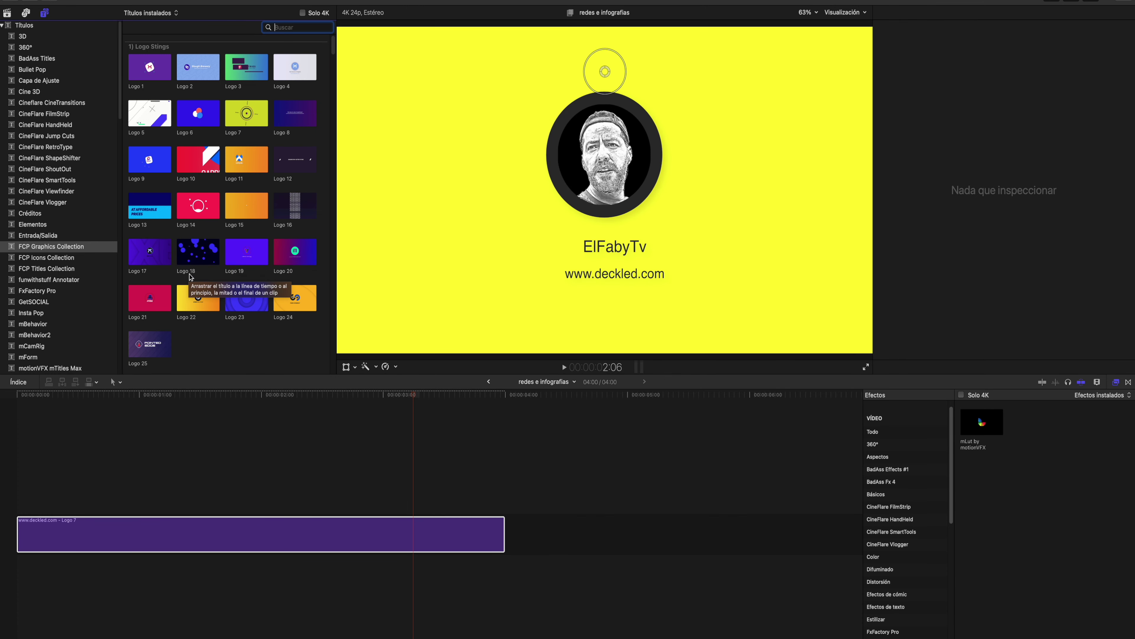
scroll(190, 277, "down", 3)
scroll(201, 264, "down", 7)
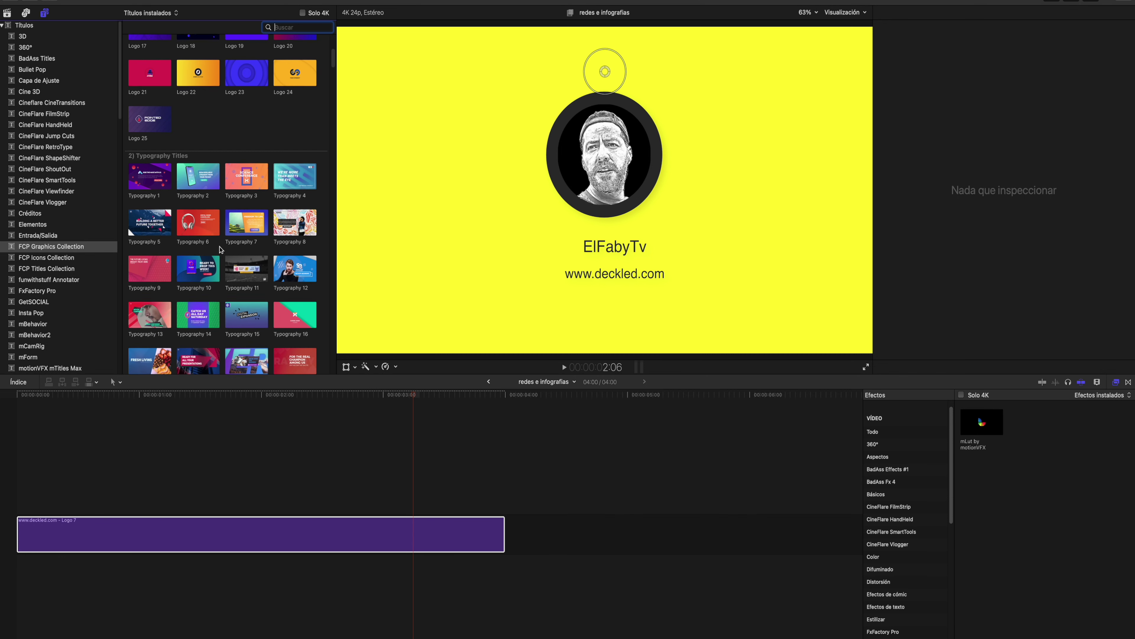
scroll(220, 249, "down", 2)
scroll(219, 249, "down", 2)
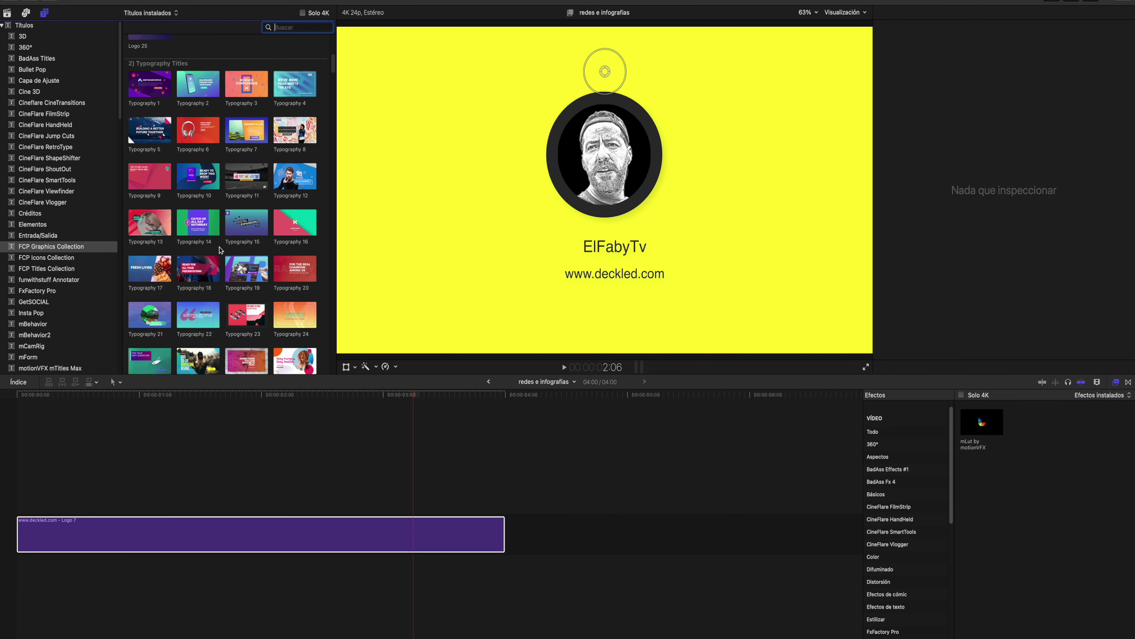
scroll(202, 187, "down", 1)
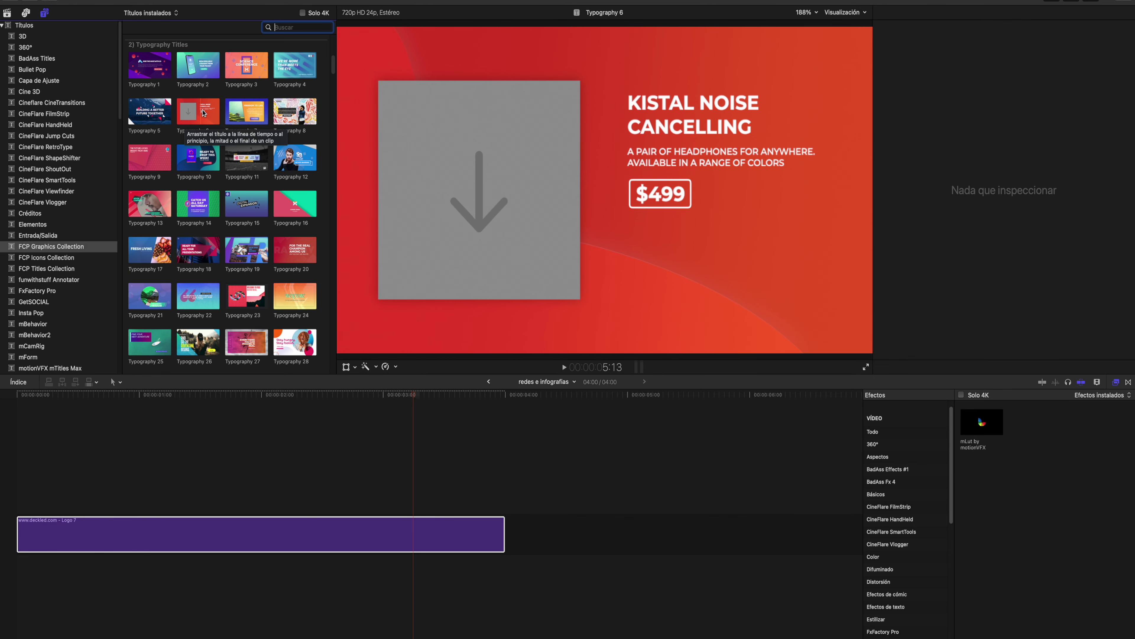
Step: Replace the Logo 7 clip with Typography 6 on the timeline and fit it in view
left_click(234, 532)
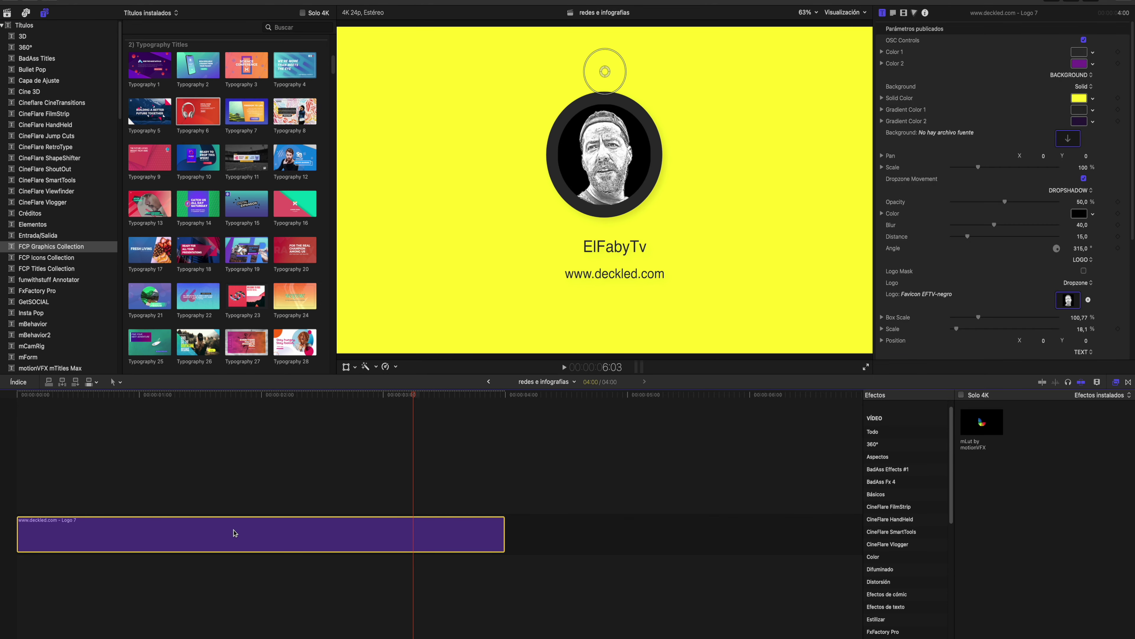
key("Delete")
left_click_drag(176, 113, 34, 536)
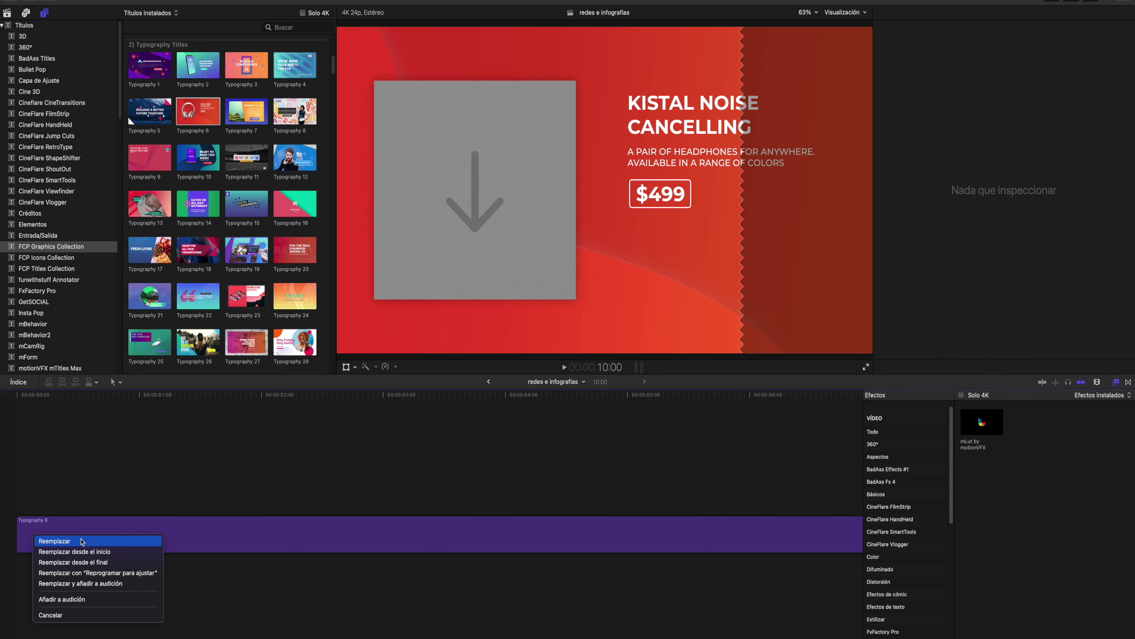
left_click(80, 541)
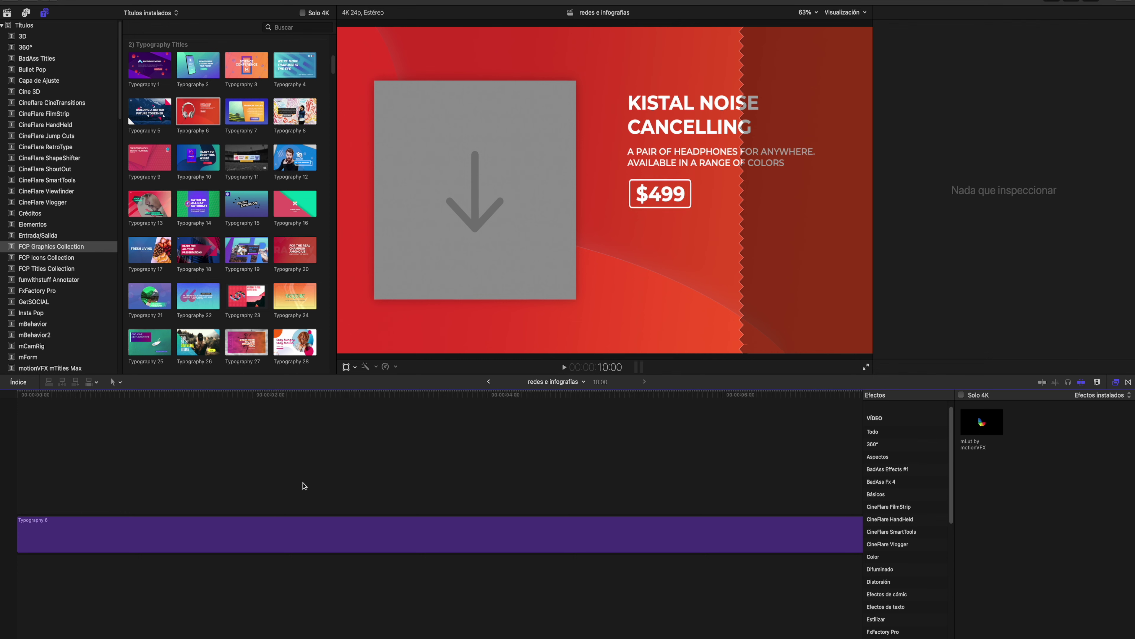
key("super+minus")
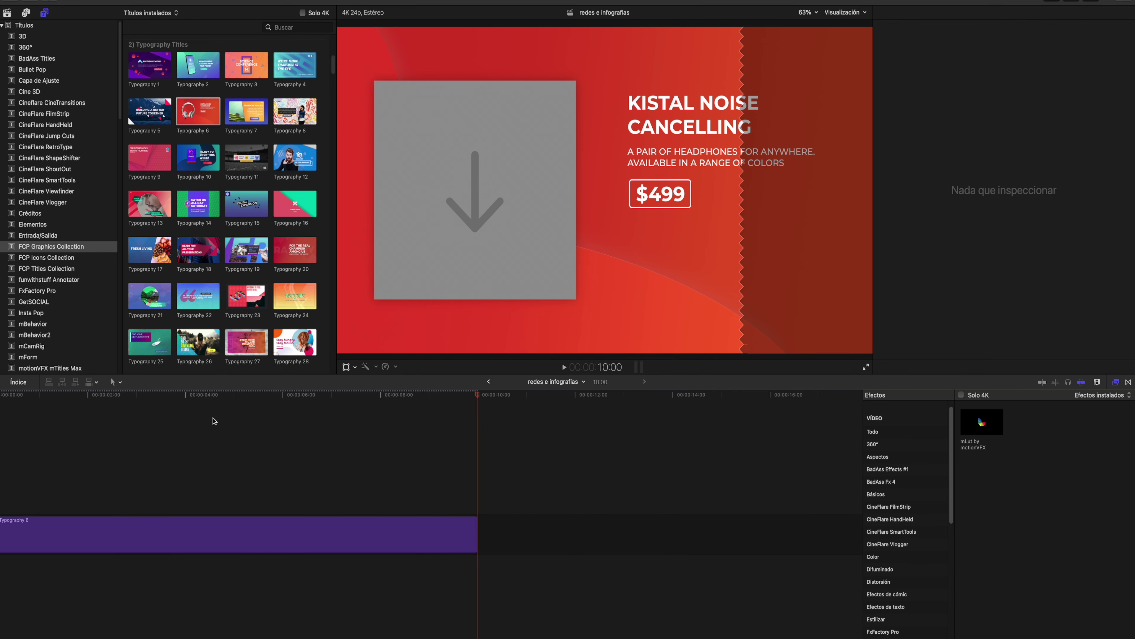
left_click(215, 399)
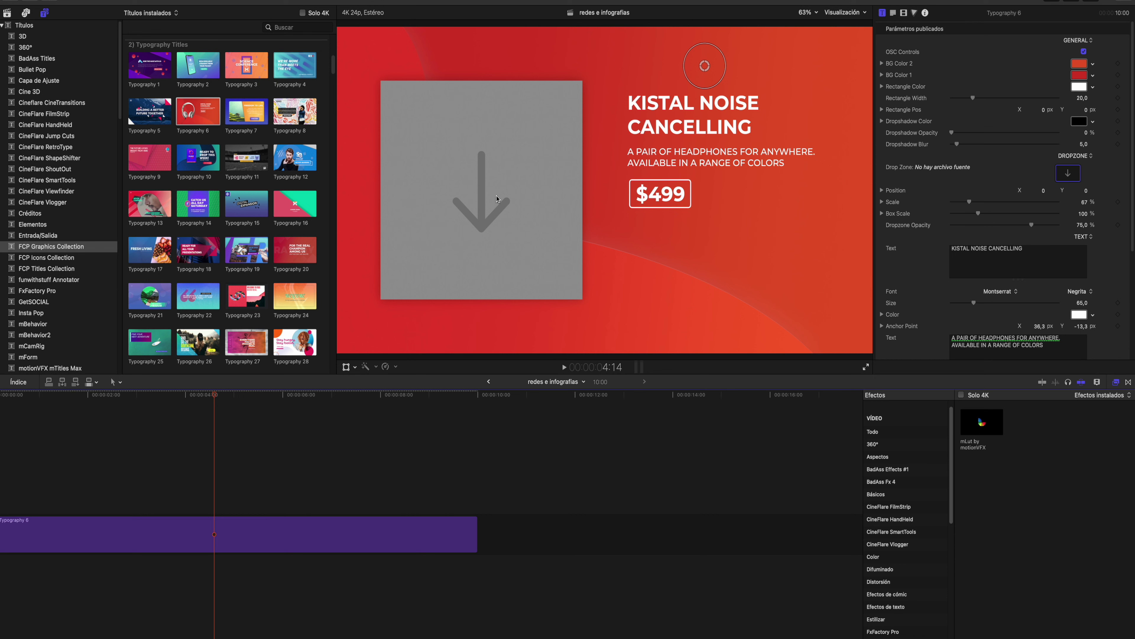
Step: Pick the berry-eating woman photo from the library as the drop zone source
left_click(1069, 175)
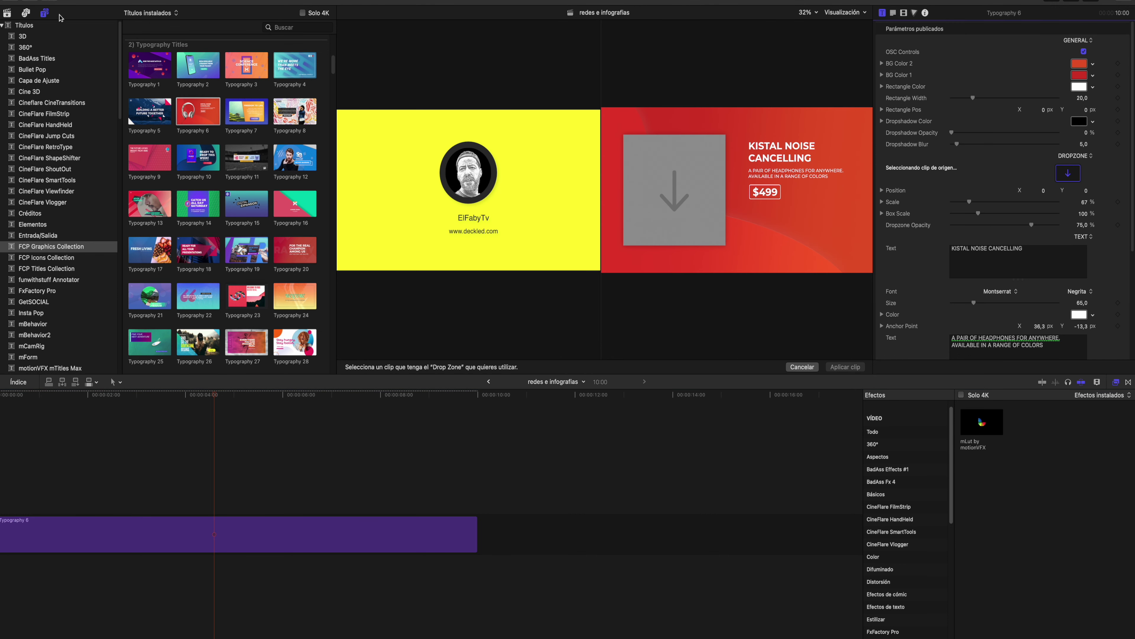
left_click(6, 12)
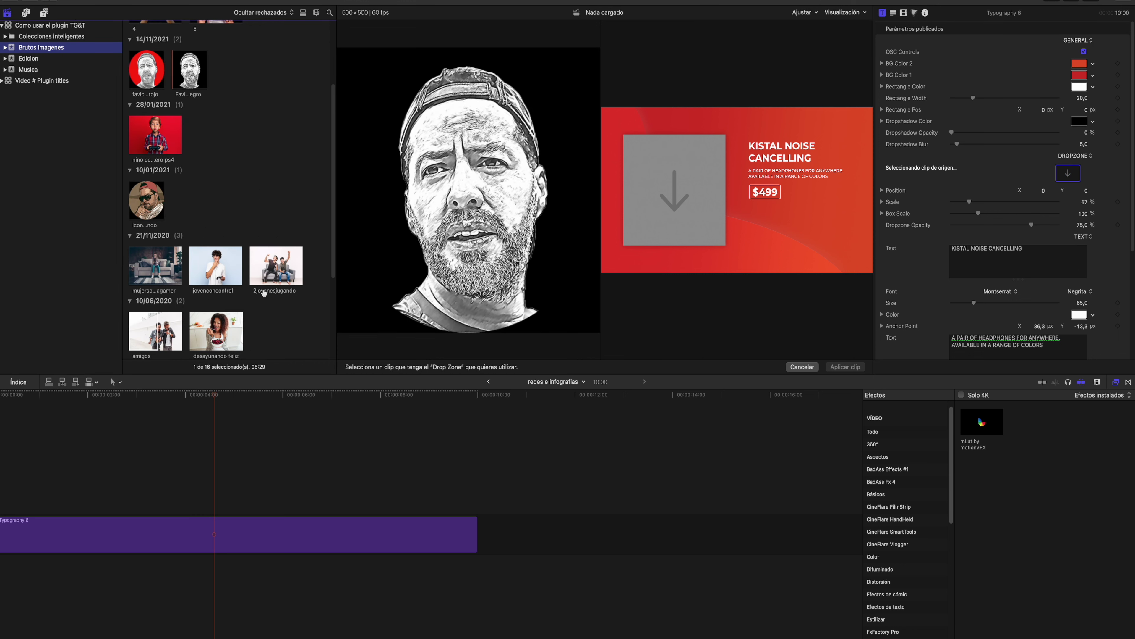
scroll(286, 311, "down", 2)
scroll(286, 310, "up", 5)
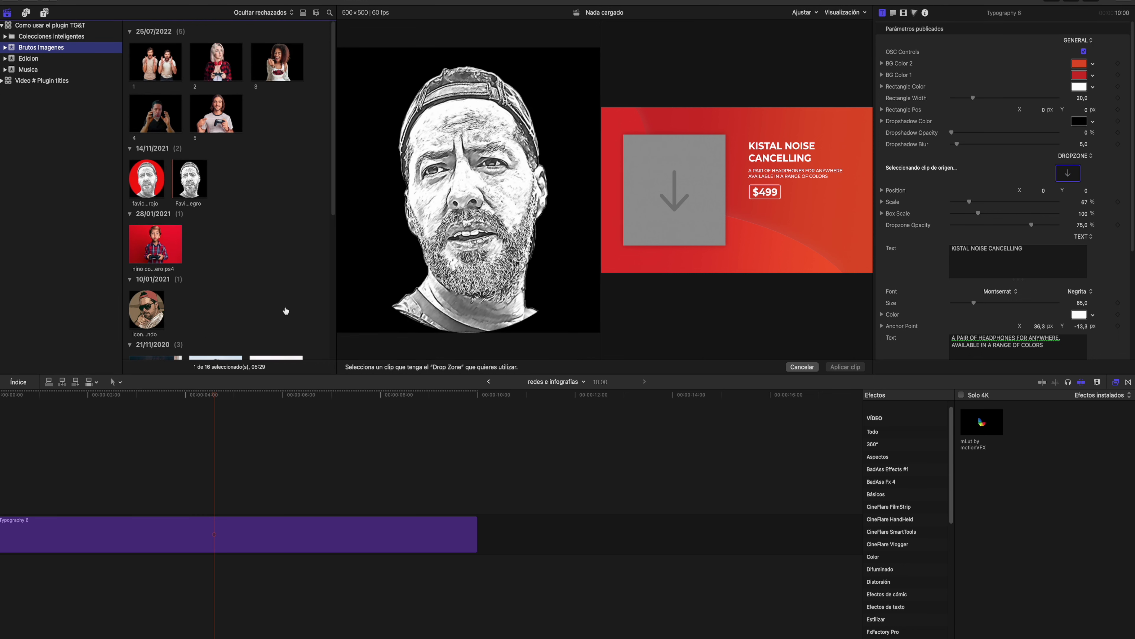
scroll(286, 311, "down", 3)
scroll(286, 310, "down", 3)
scroll(287, 311, "down", 3)
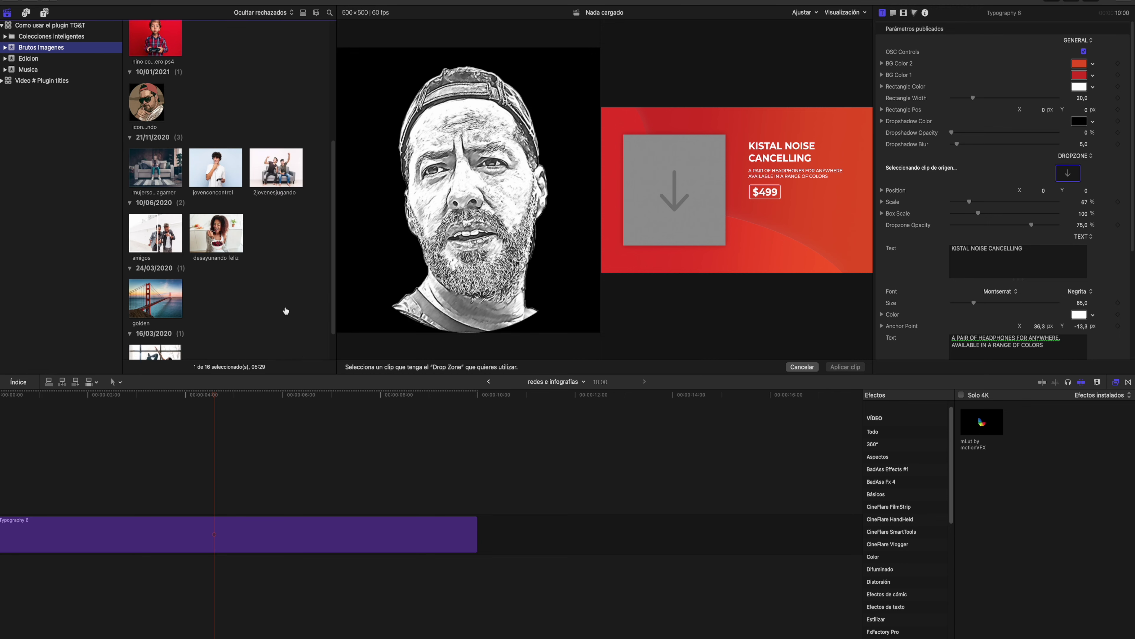
scroll(287, 310, "down", 1)
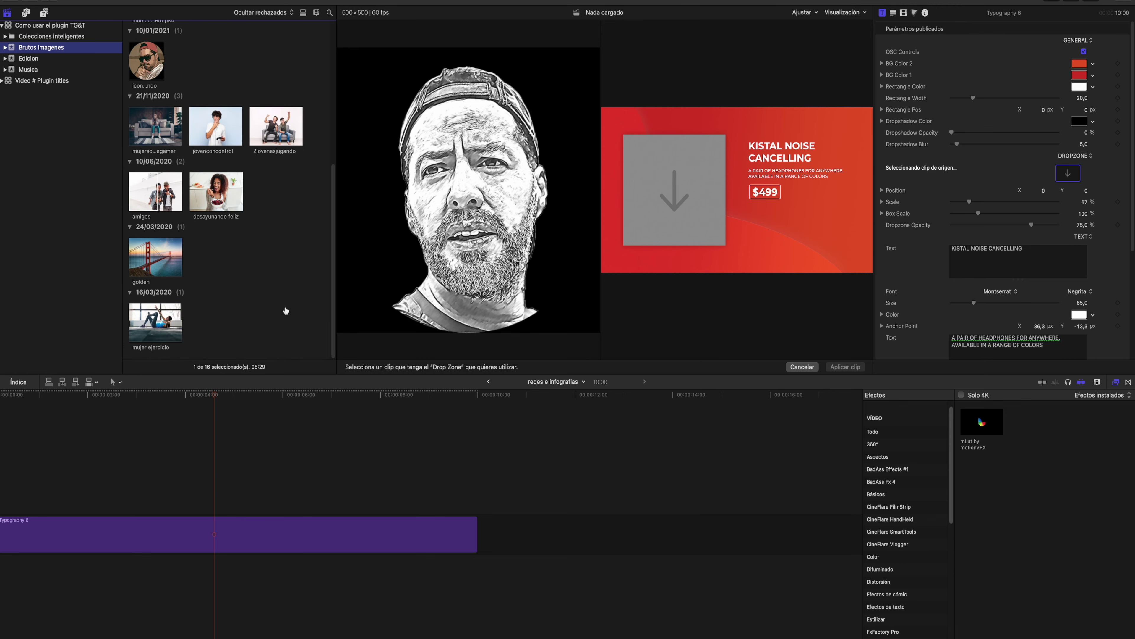
scroll(286, 311, "up", 3)
scroll(287, 310, "up", 4)
scroll(286, 311, "up", 3)
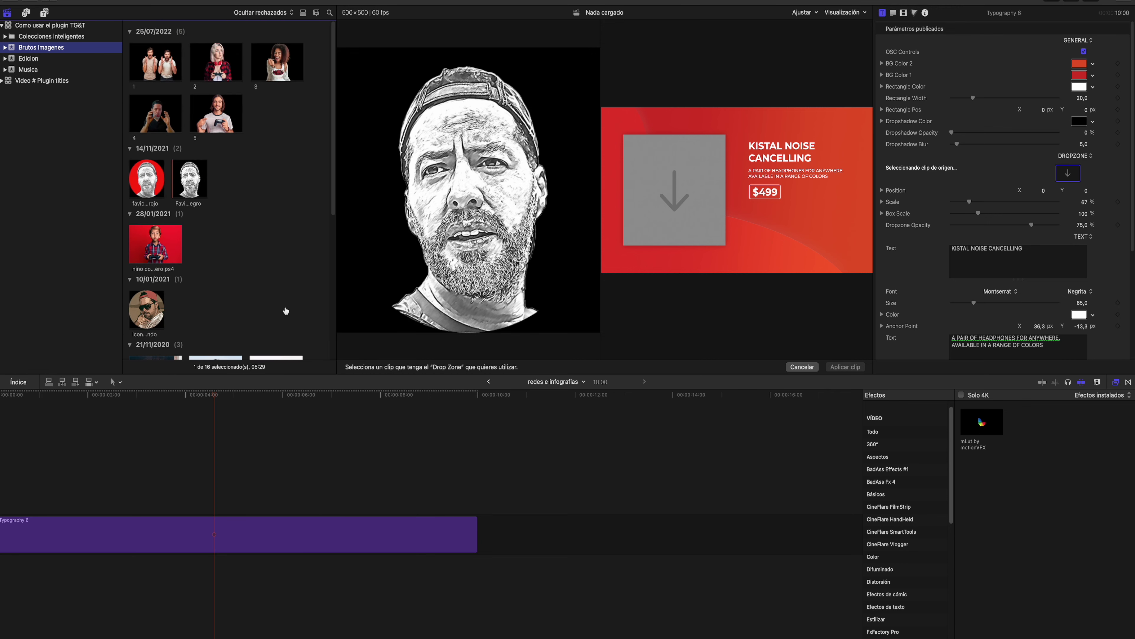
scroll(286, 310, "down", 1)
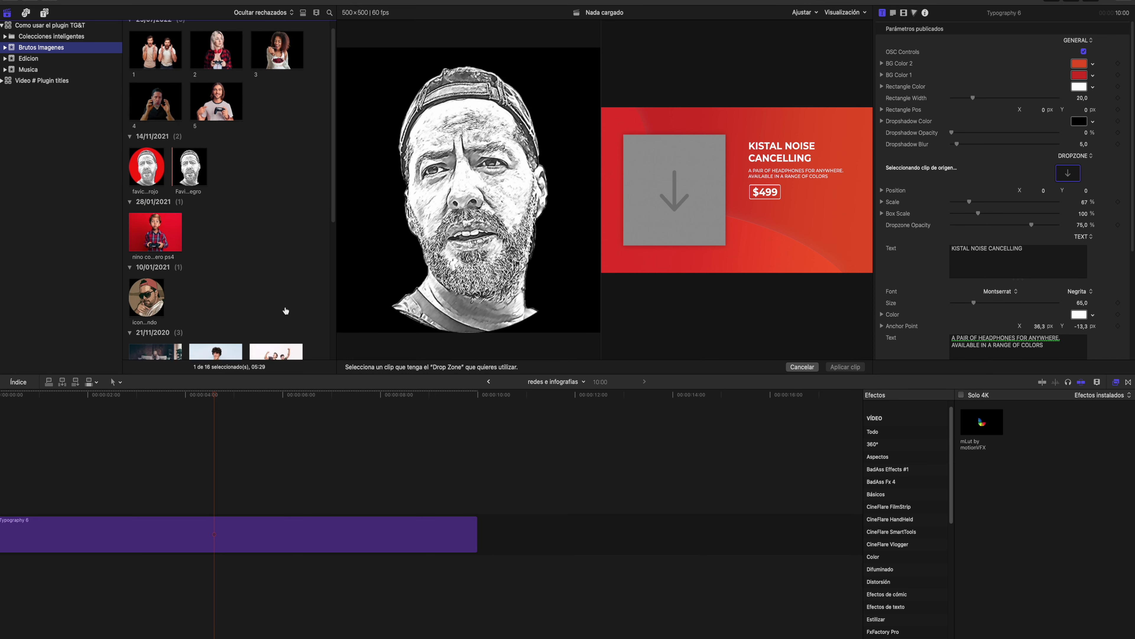
scroll(286, 311, "up", 1)
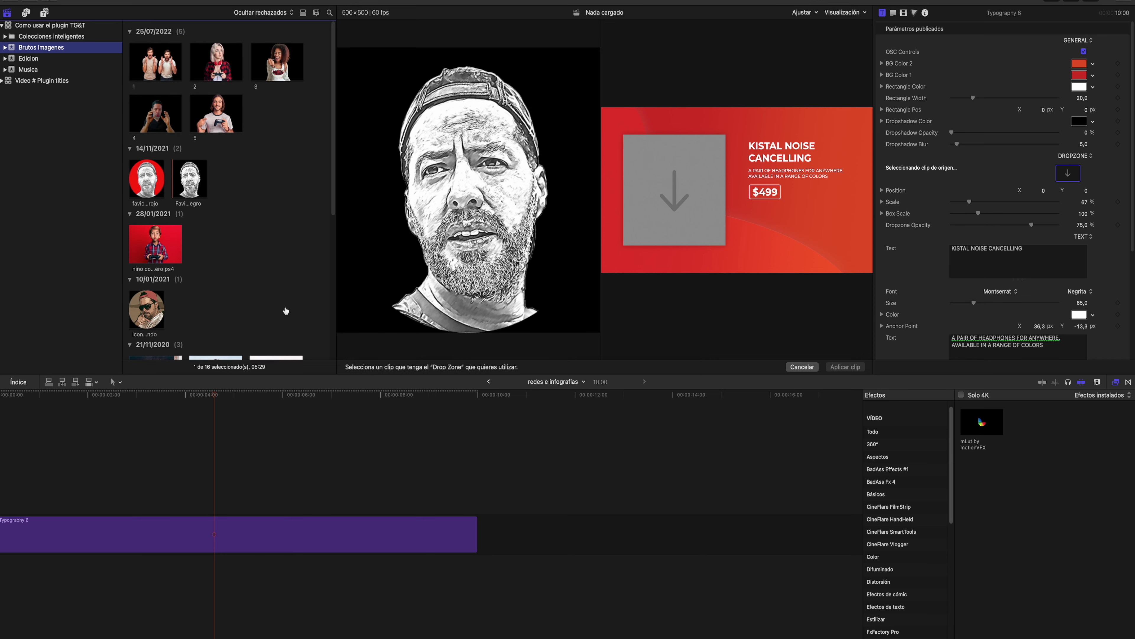
left_click(278, 64)
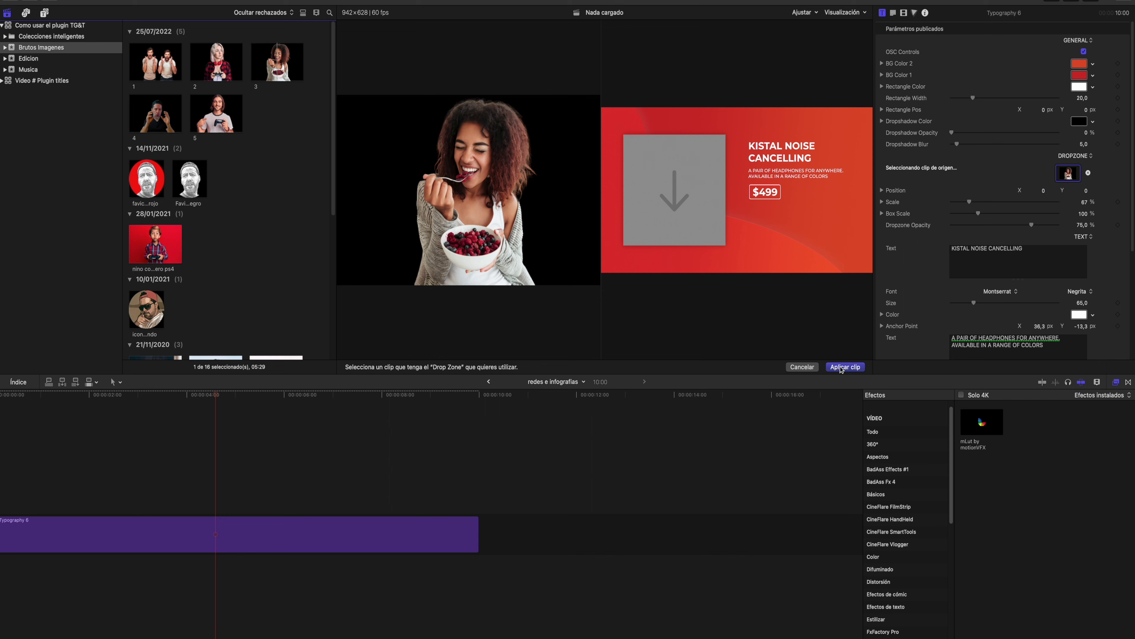
Step: Load the woman photo into the drop zone at Scale 83,92% and apply it
left_click(841, 367)
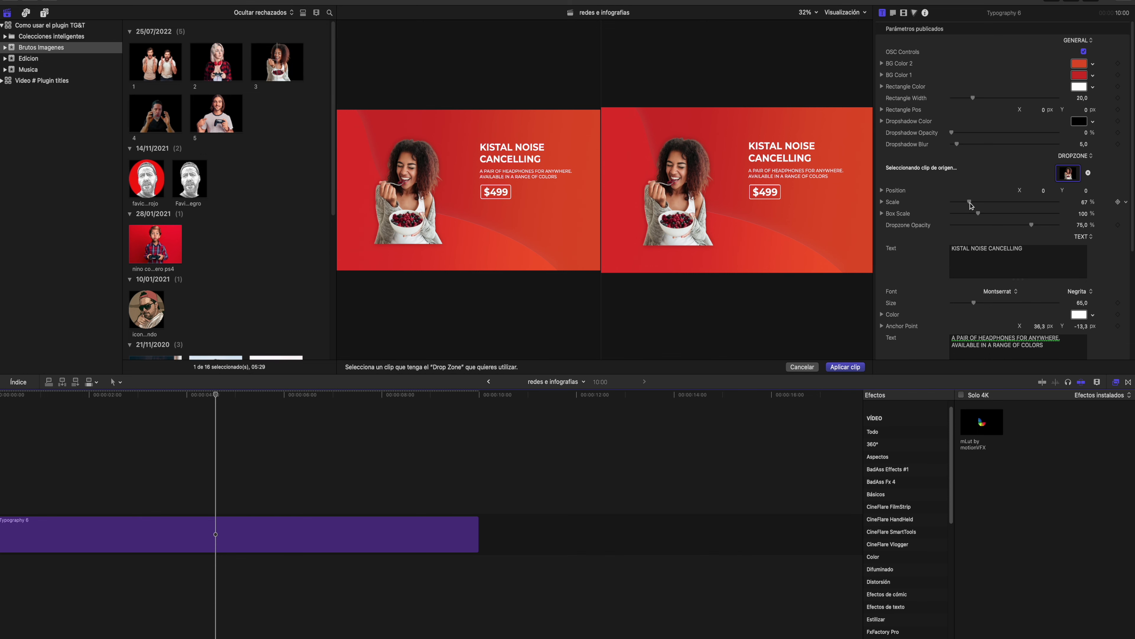
left_click_drag(970, 203, 974, 204)
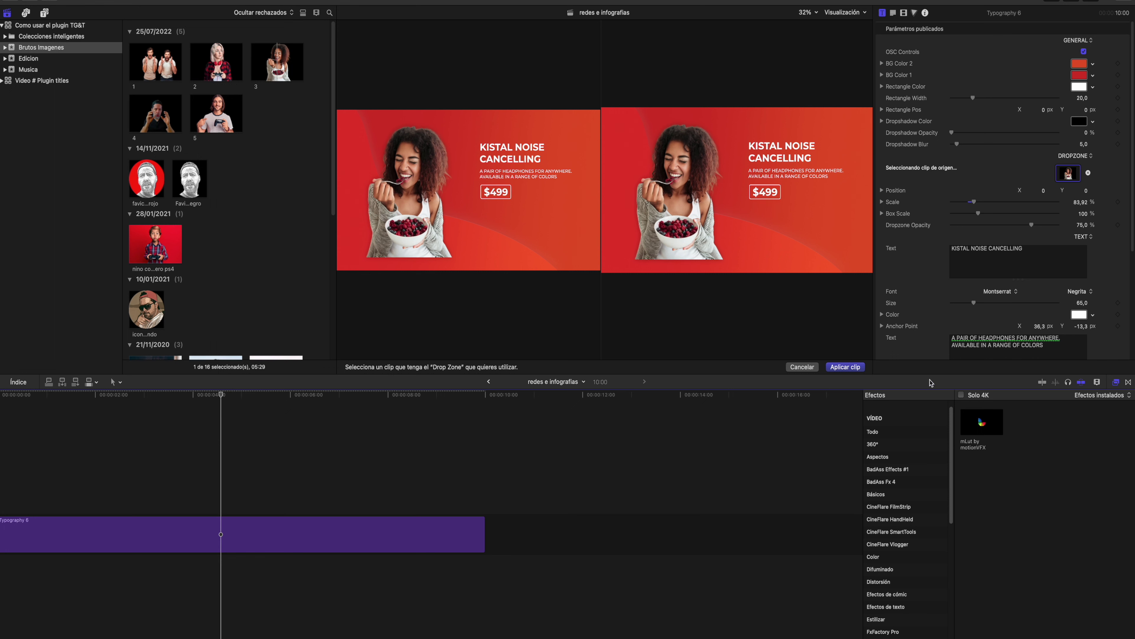
left_click(850, 368)
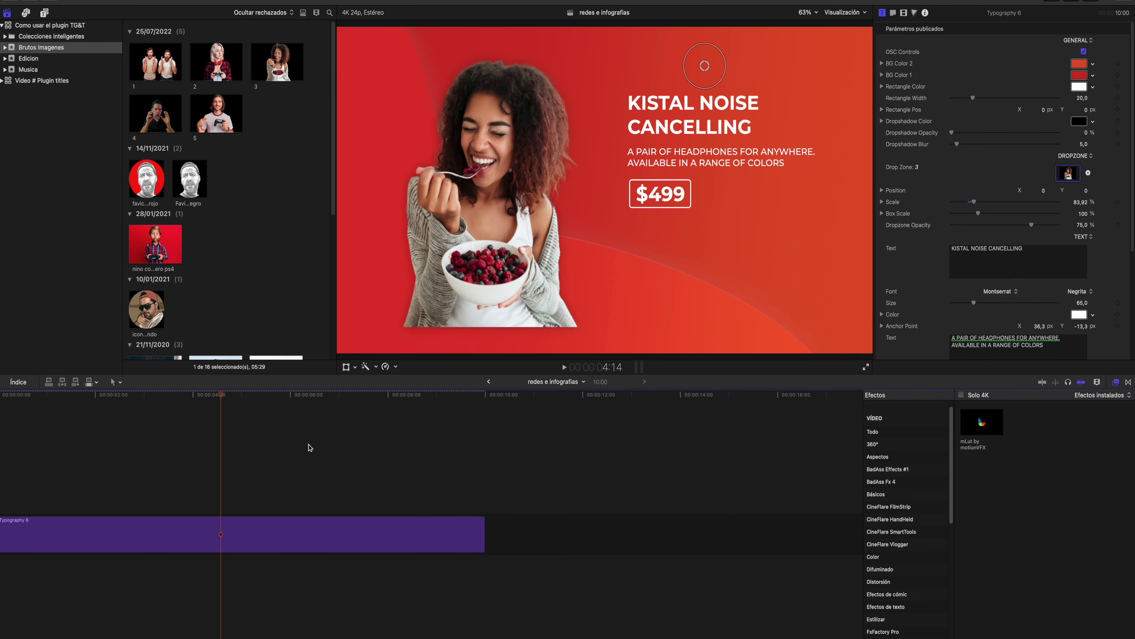
Step: Play the Typography 6 title animation from the start
left_click_drag(224, 397, 2, 413)
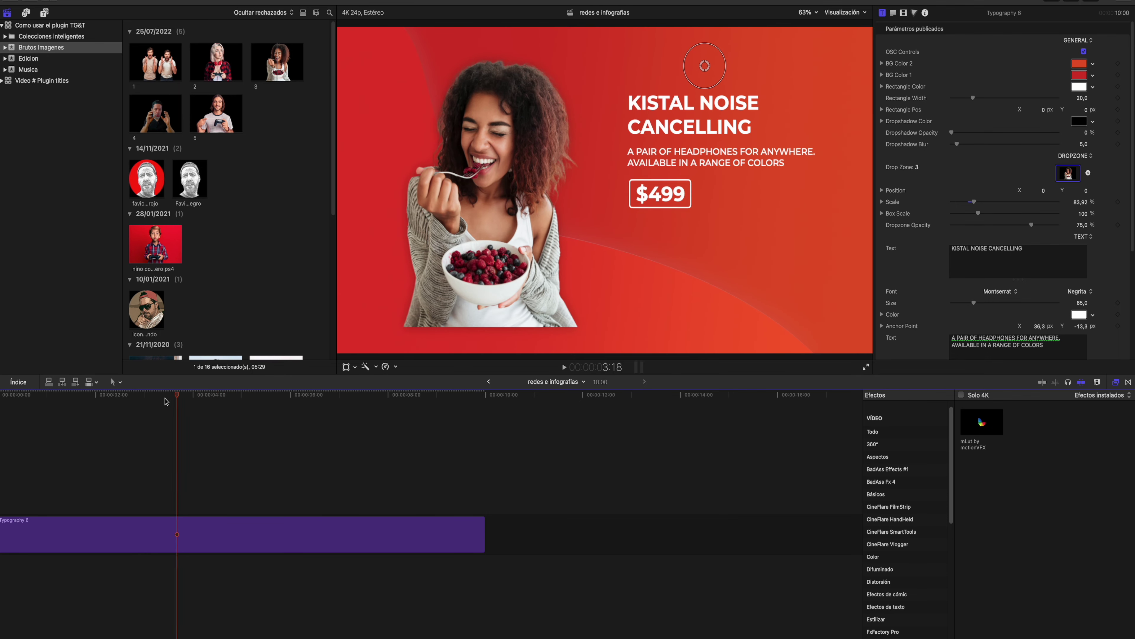
key("space")
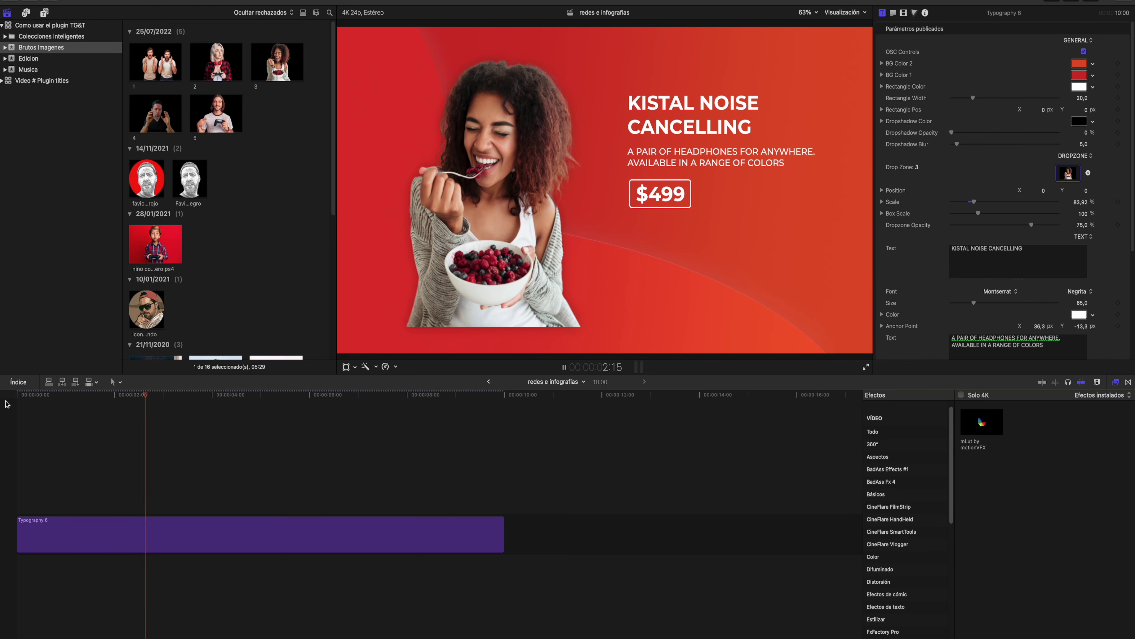
key("space")
Step: Replace the KISTAL NOISE CANCELLING headline with 'Desayunos Naturales'
left_click(192, 527)
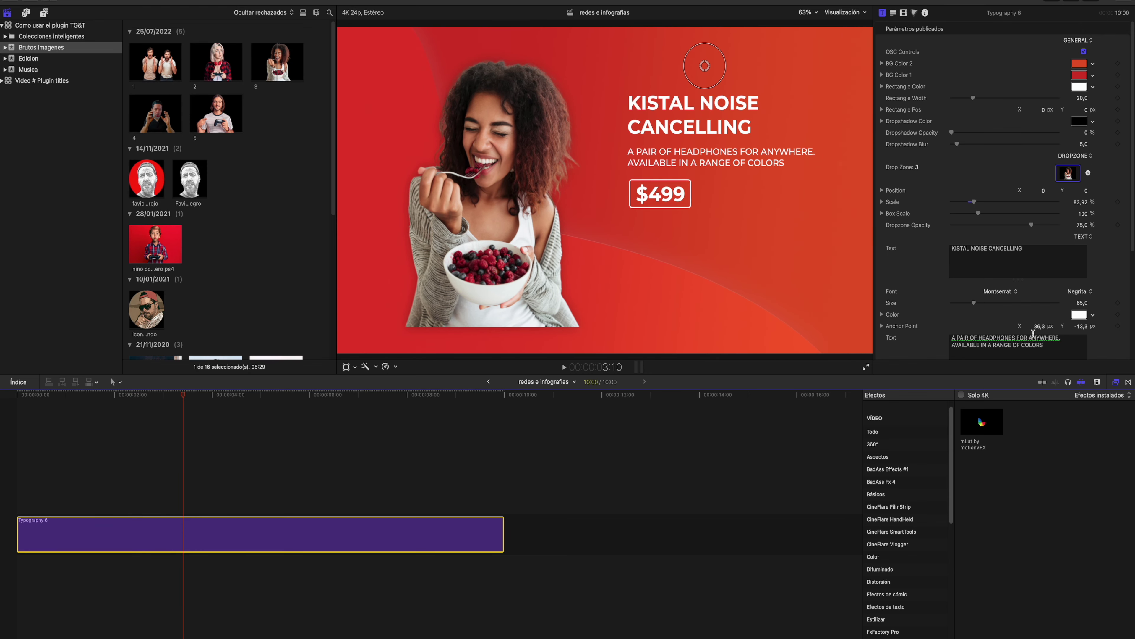
left_click(1033, 246)
key("Tab")
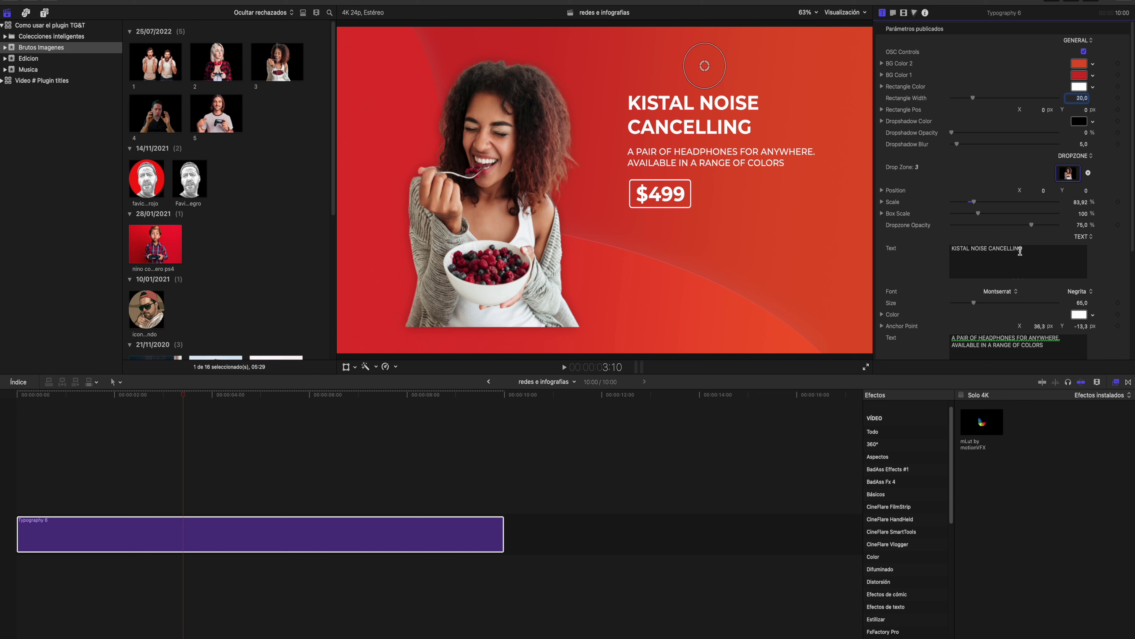
left_click_drag(1021, 250, 941, 252)
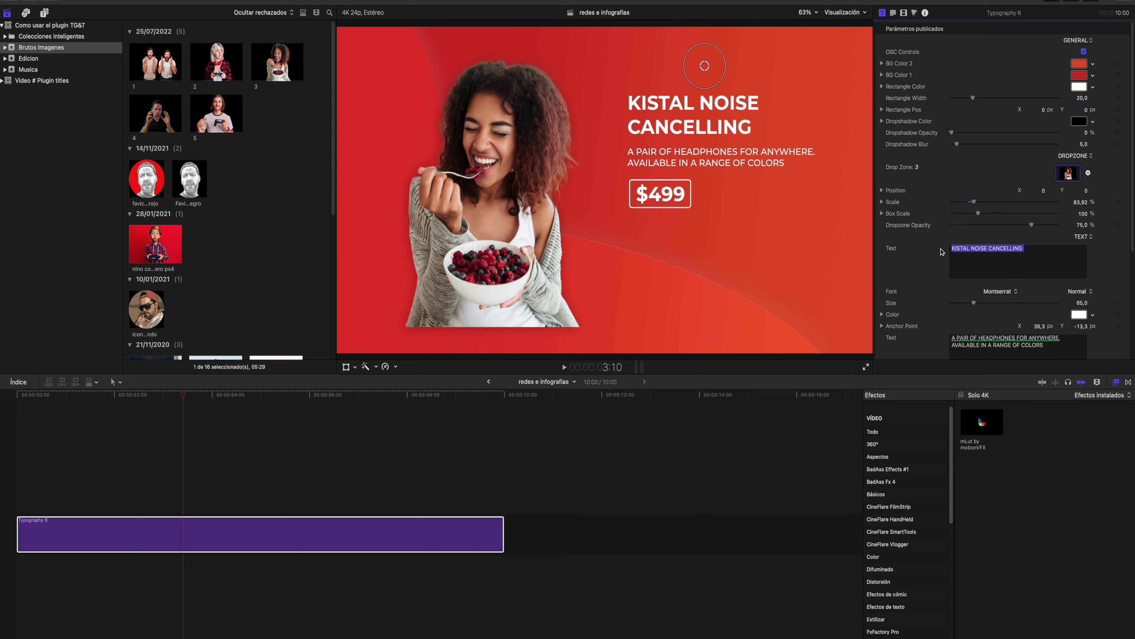
type("Desayuno")
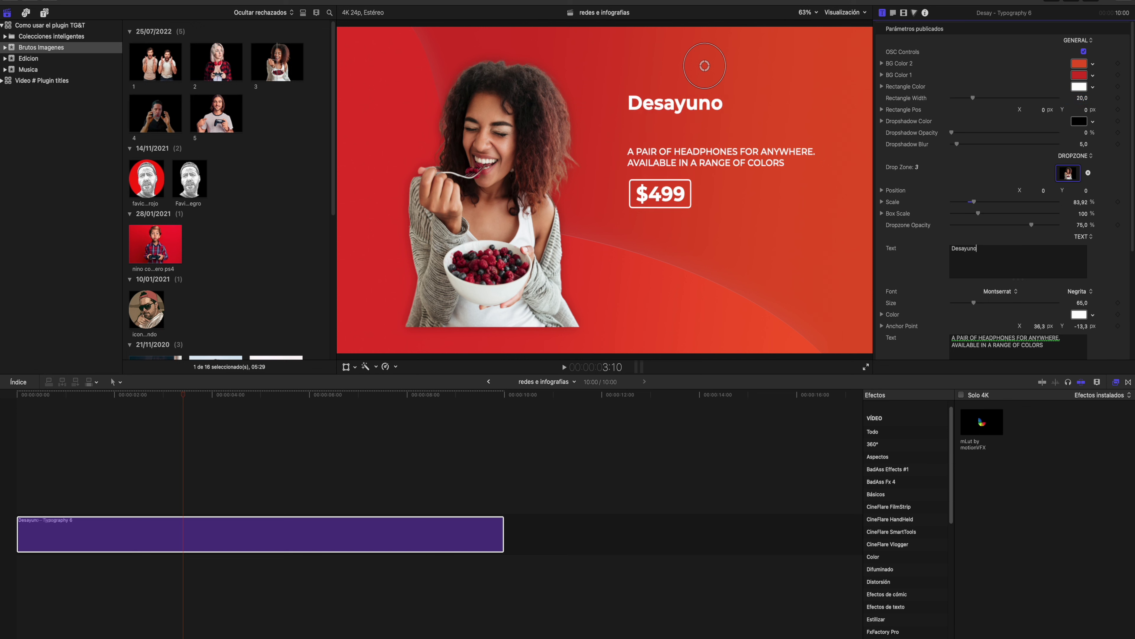
type("s ")
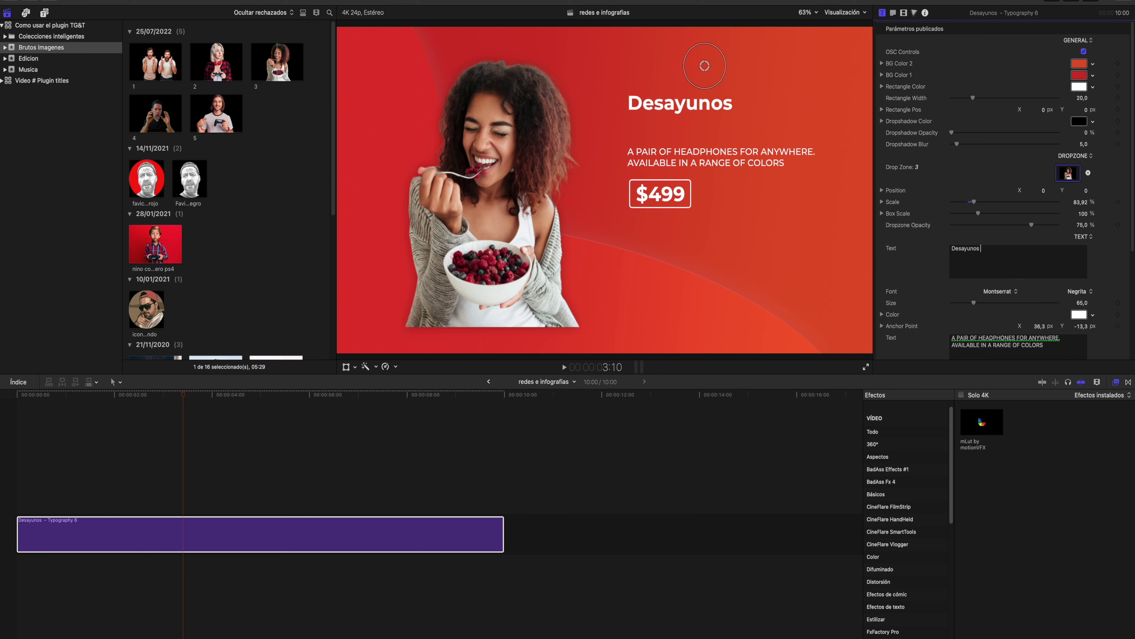
type("Naturales")
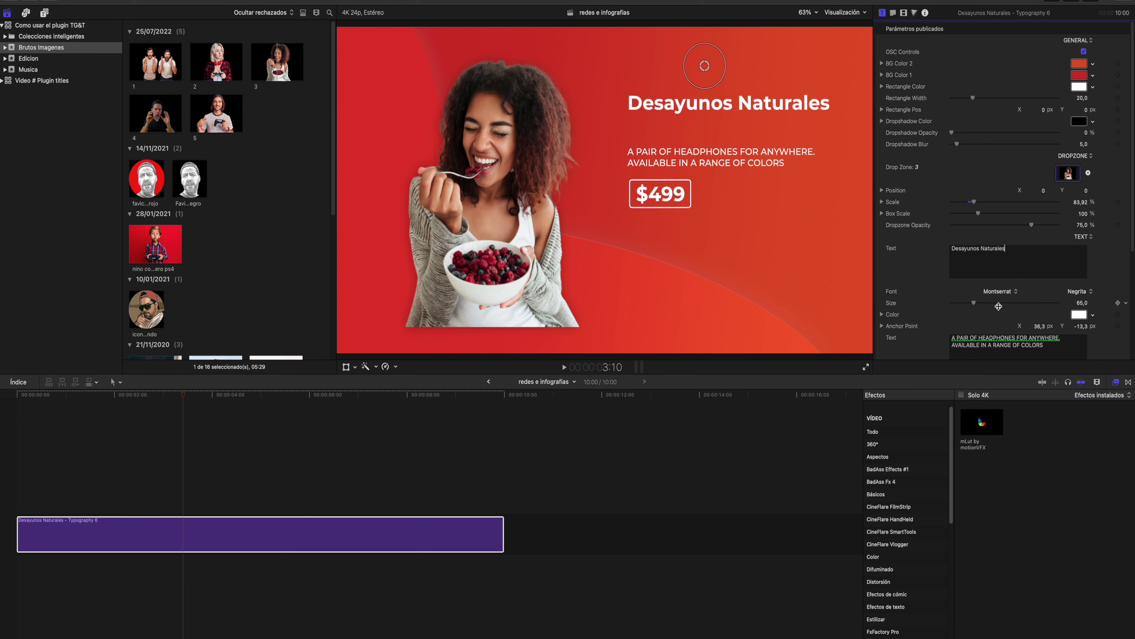
Step: Replace the subtitle text with 'Por una vida saludable !'
left_click(1011, 344)
left_click_drag(1050, 344, 928, 339)
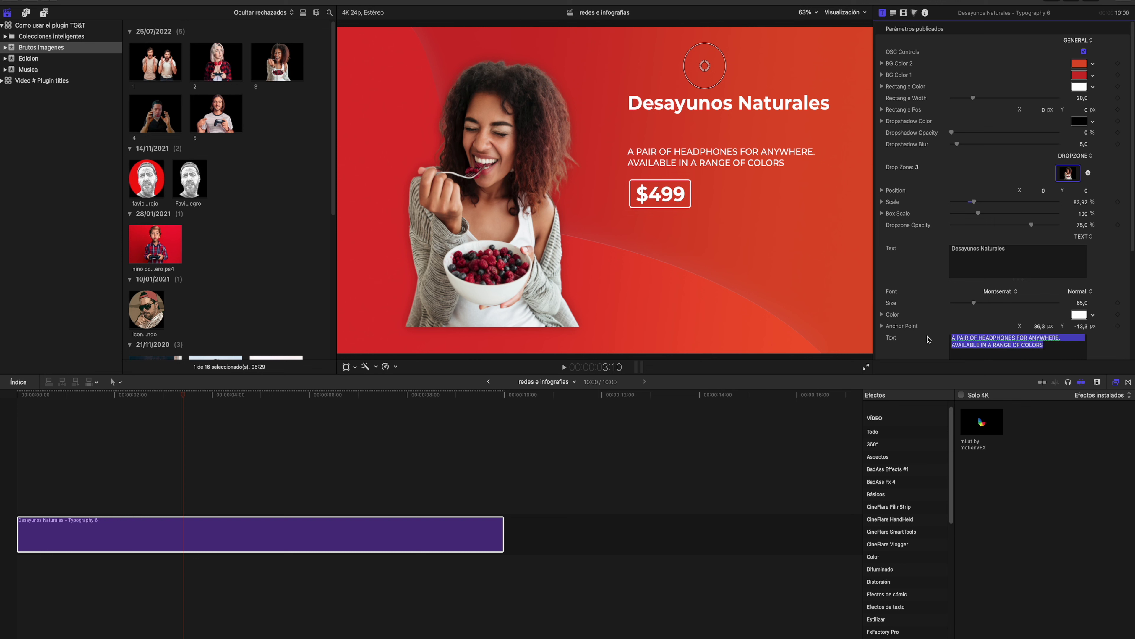
type("{")
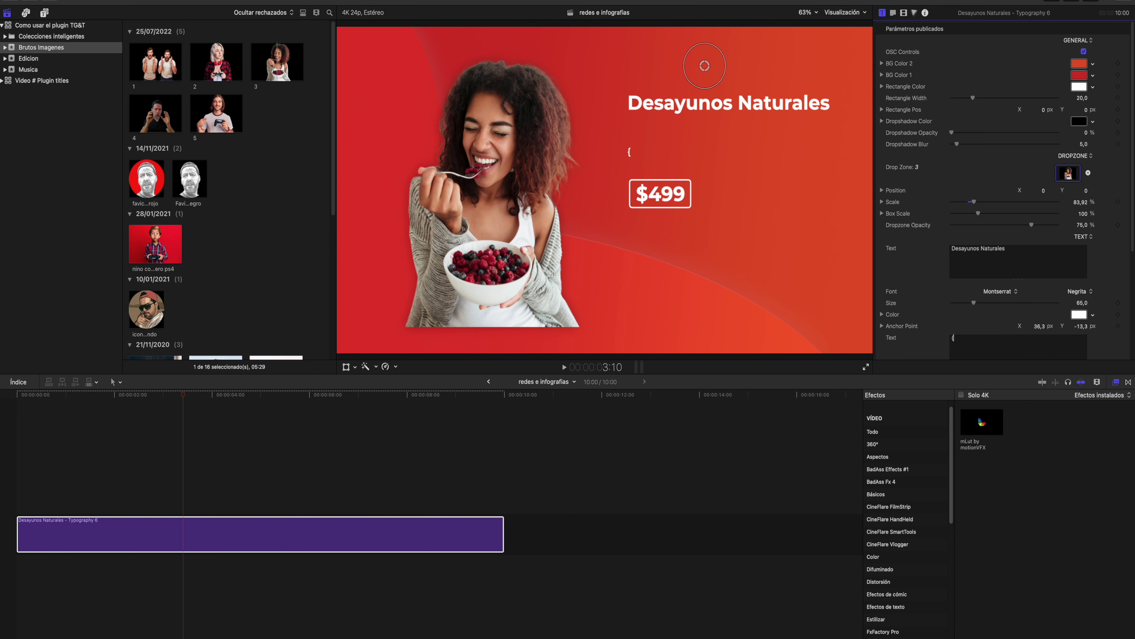
key("BackSpace")
type("Por una vida ")
type("saluda")
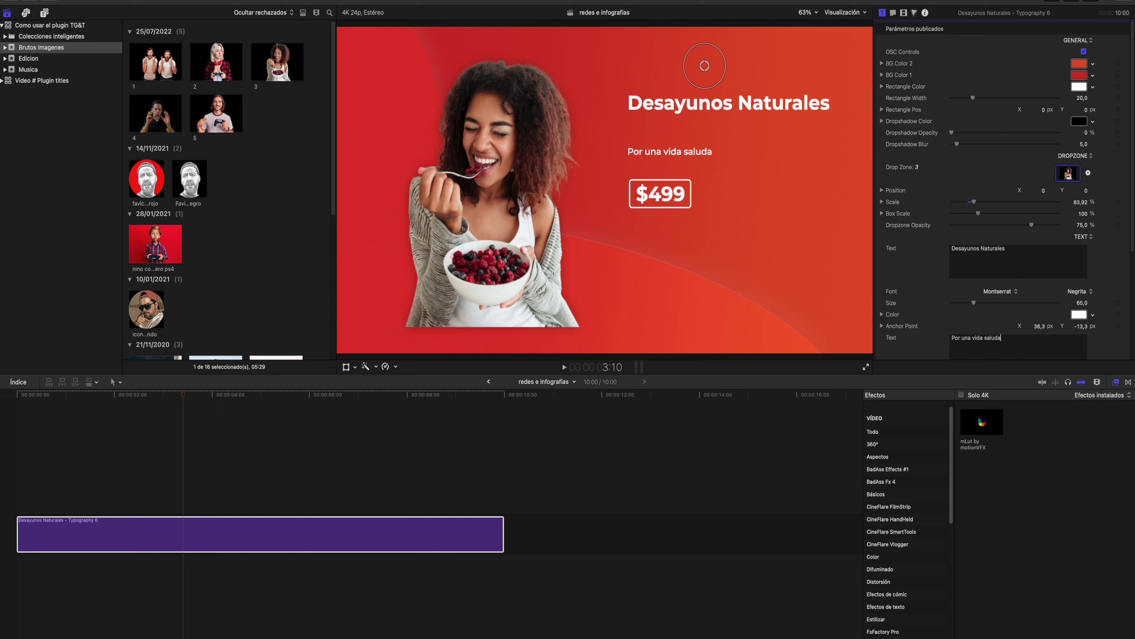
type("ble")
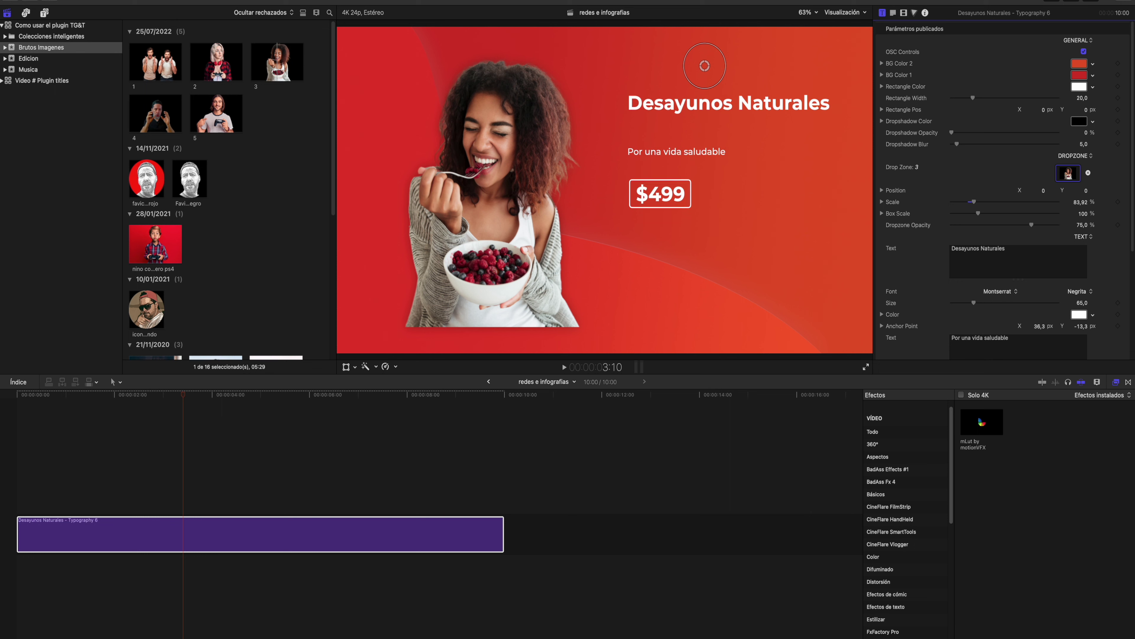
type(" !")
Step: Set the subtitle to size 46 in Negrita cursiva and nudge the whole title down-left
scroll(1028, 321, "down", 5)
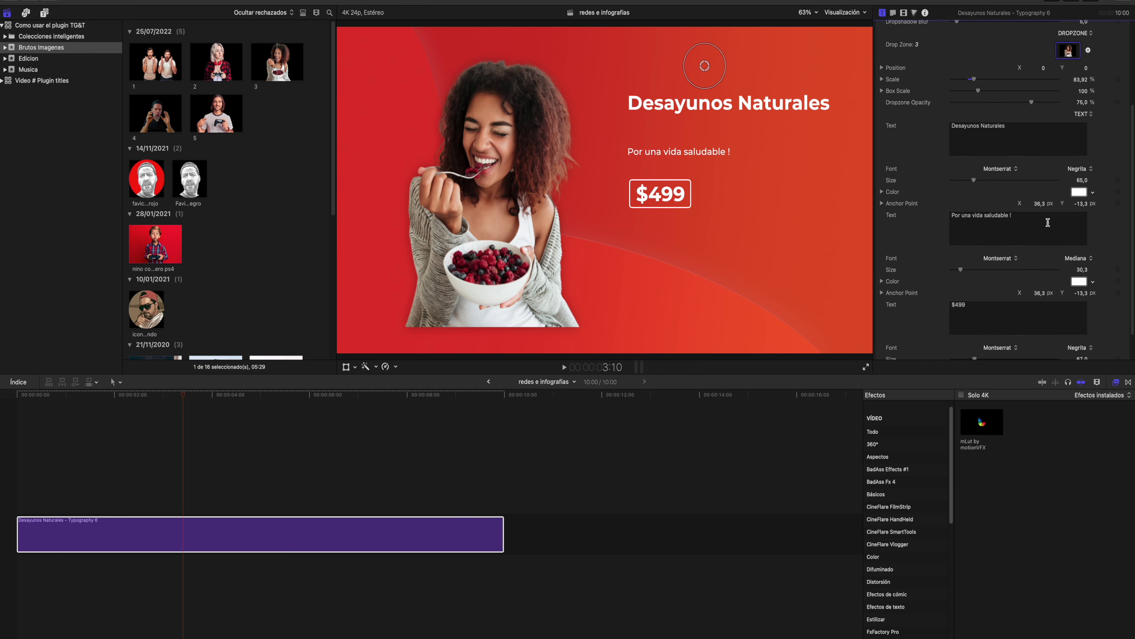
left_click_drag(962, 269, 969, 270)
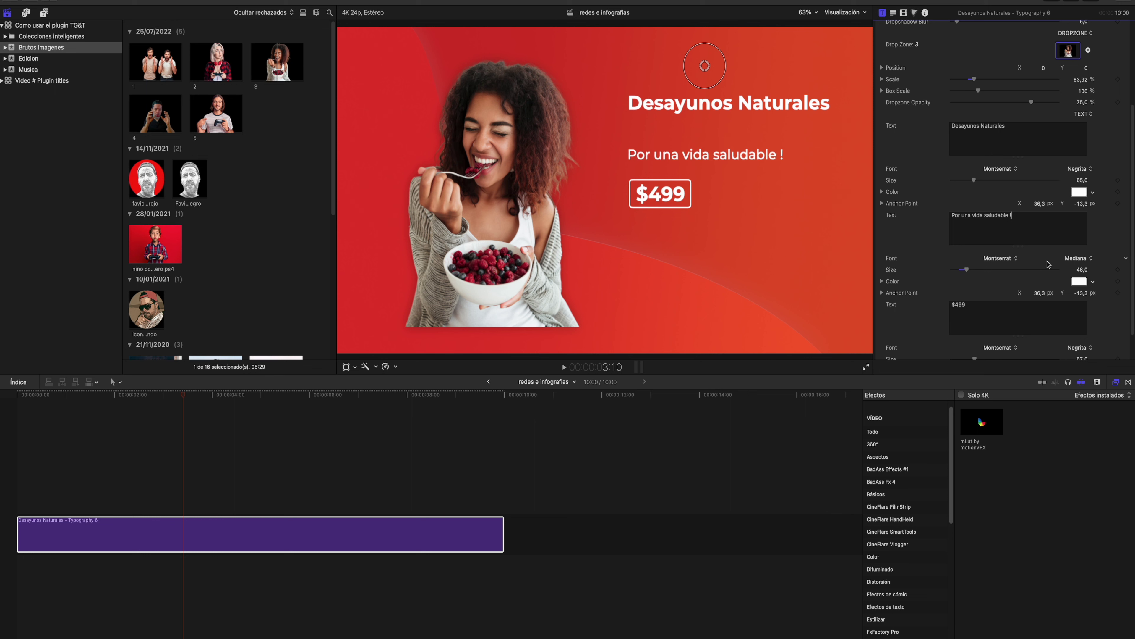
left_click(1072, 260)
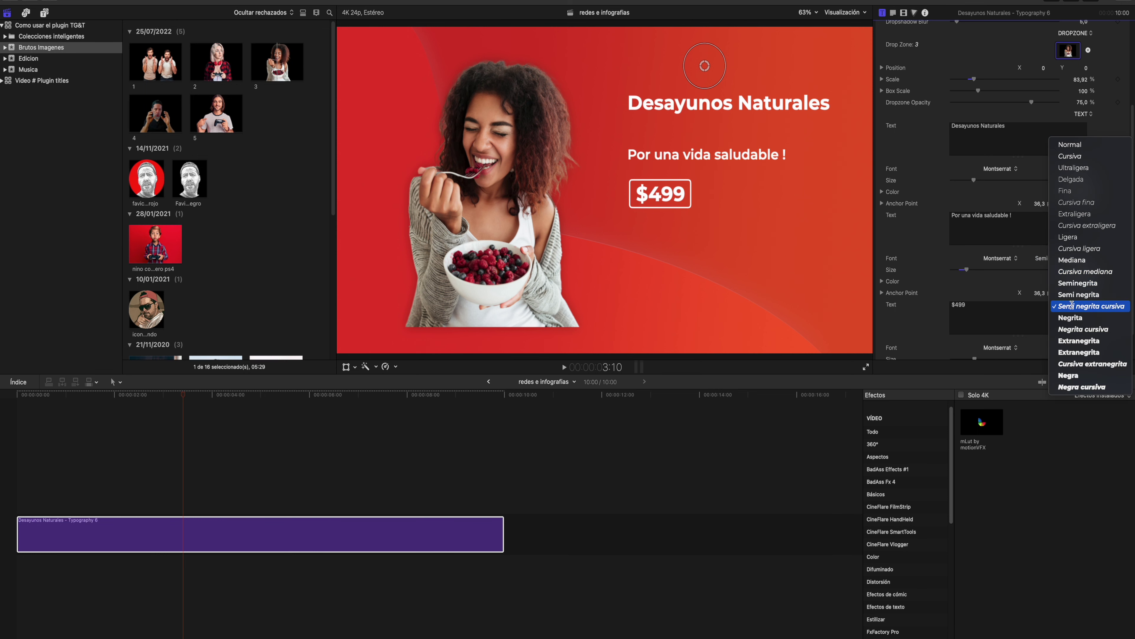
left_click(1074, 328)
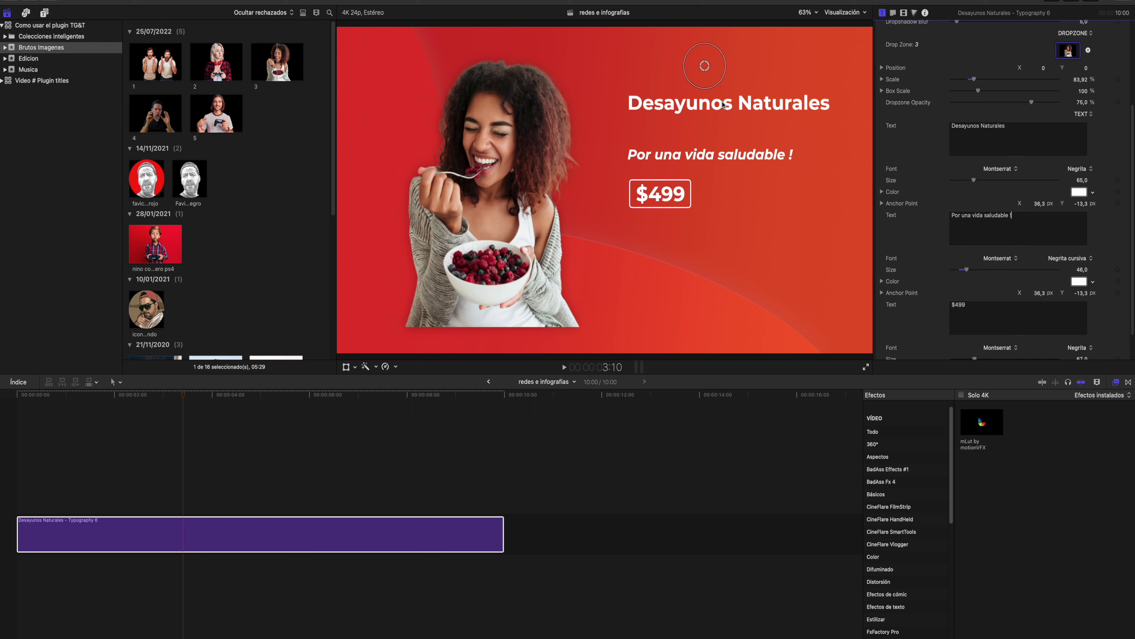
left_click_drag(706, 74, 694, 128)
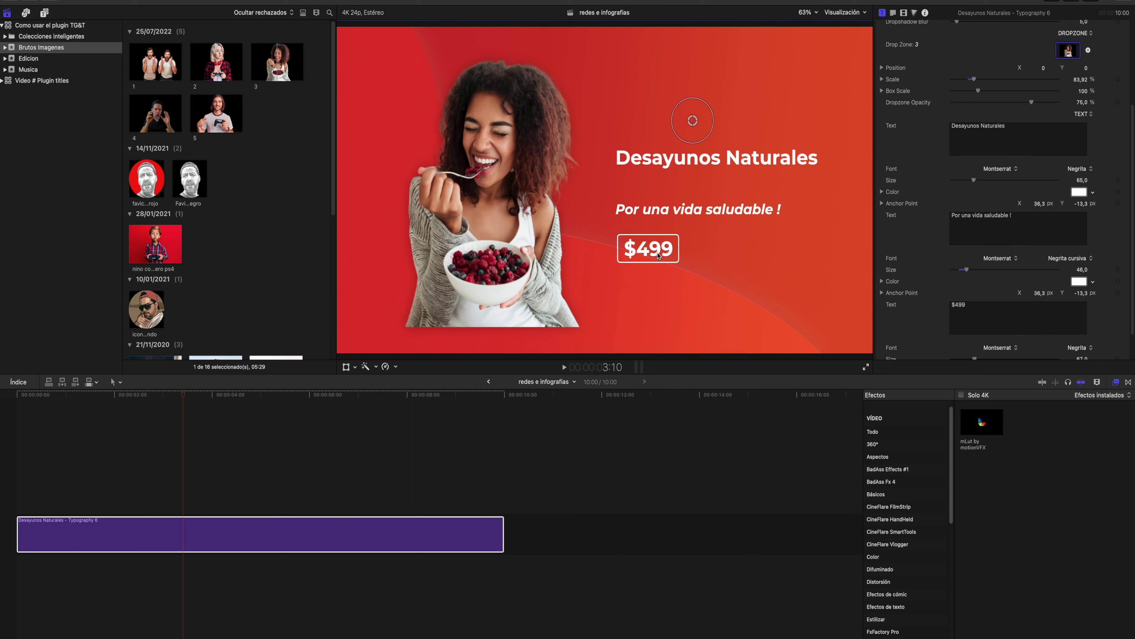
Step: Change the price tag from $499 to $100 and play the title from the beginning
scroll(1075, 286, "down", 1)
left_click(970, 293)
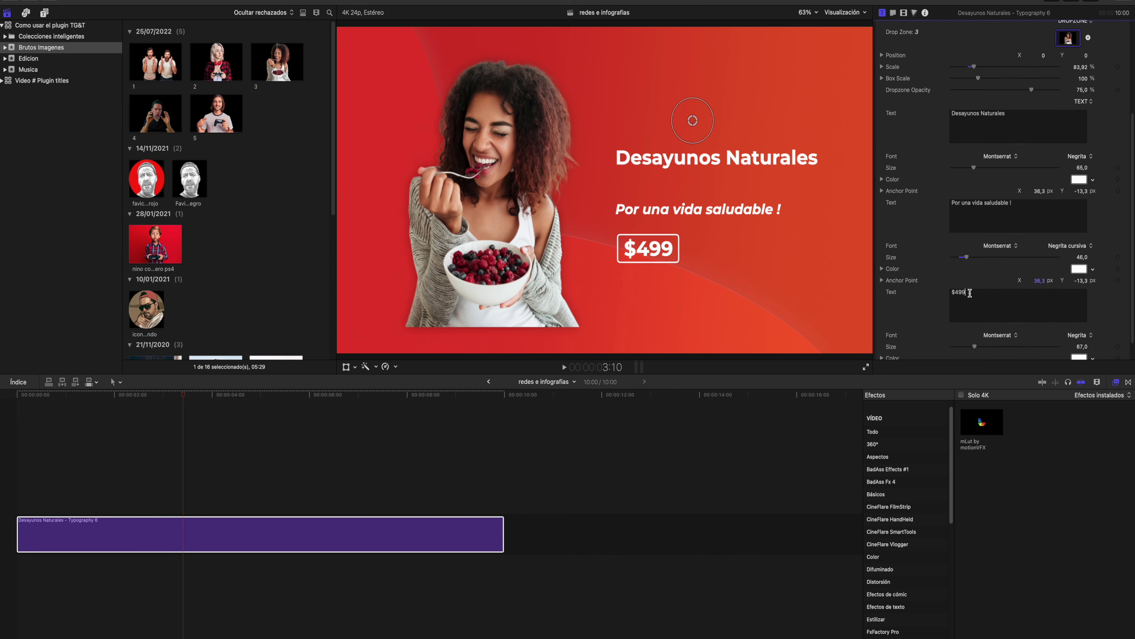
key("BackSpace")
key("BackSpace")
key("BackSpace")
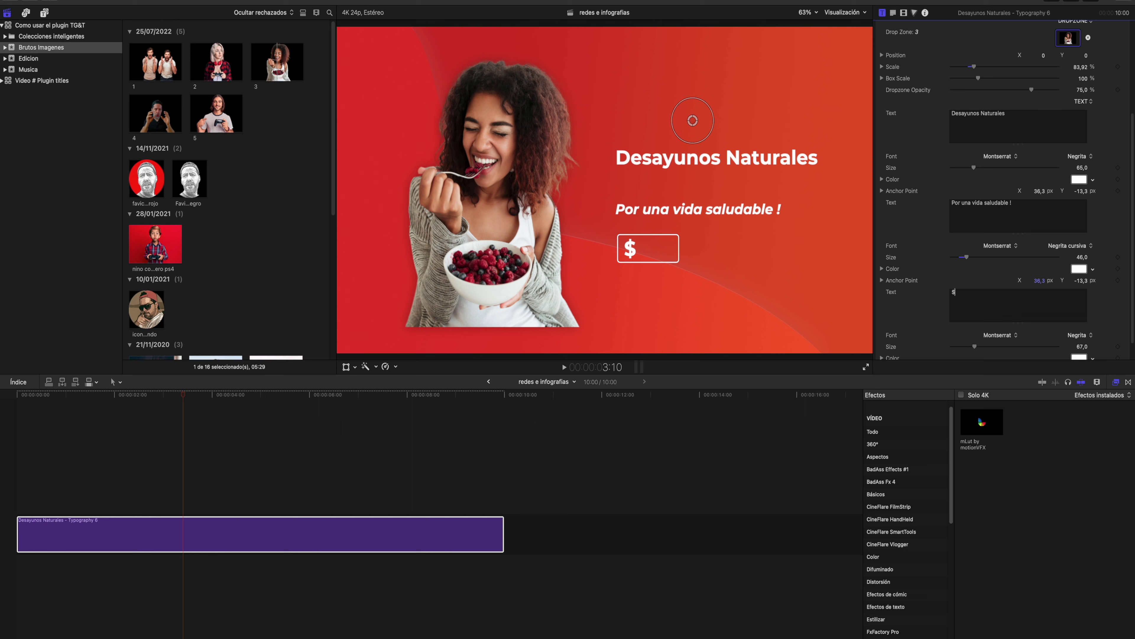
type("100")
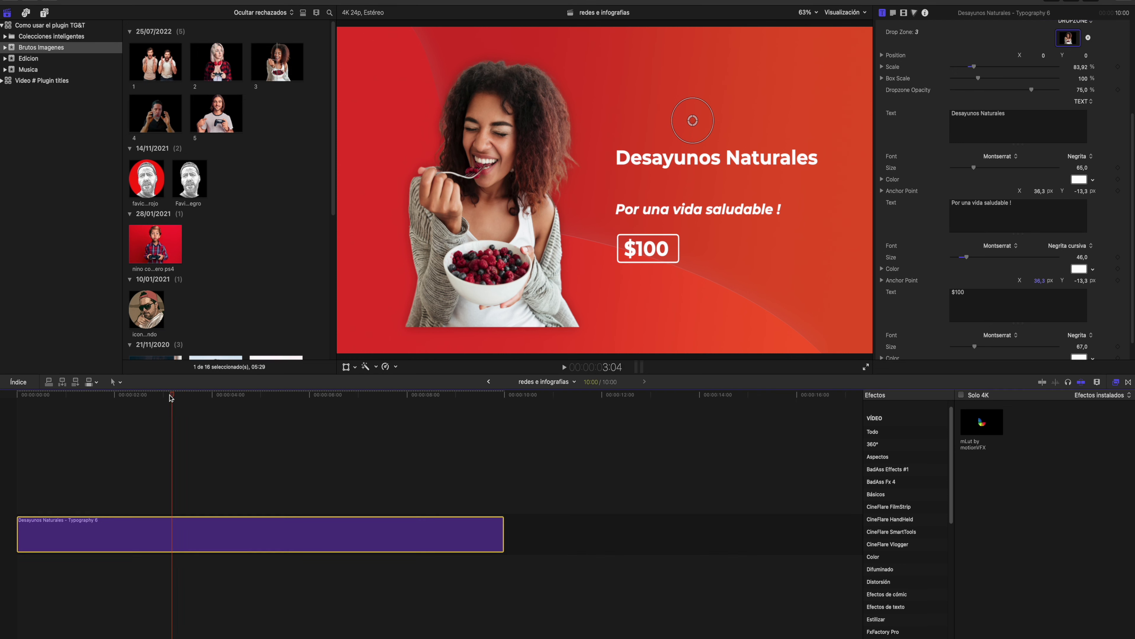
key("Home")
key("space")
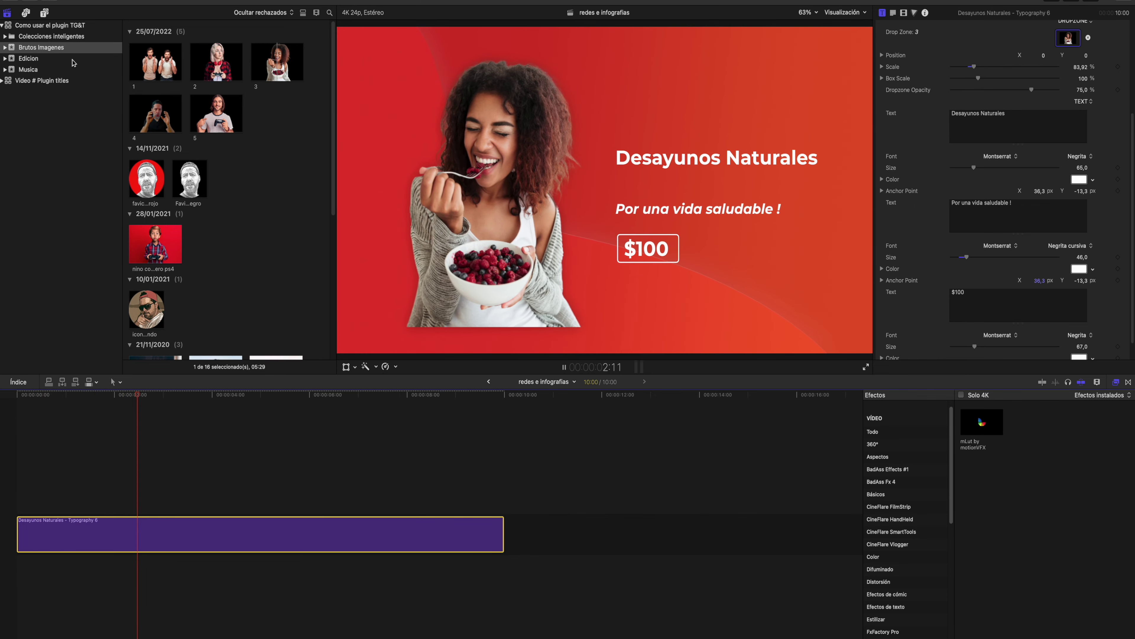
Step: Stop playback, scroll the installed Typography titles, and select the Desayunos Naturales clip
key("space")
left_click(45, 13)
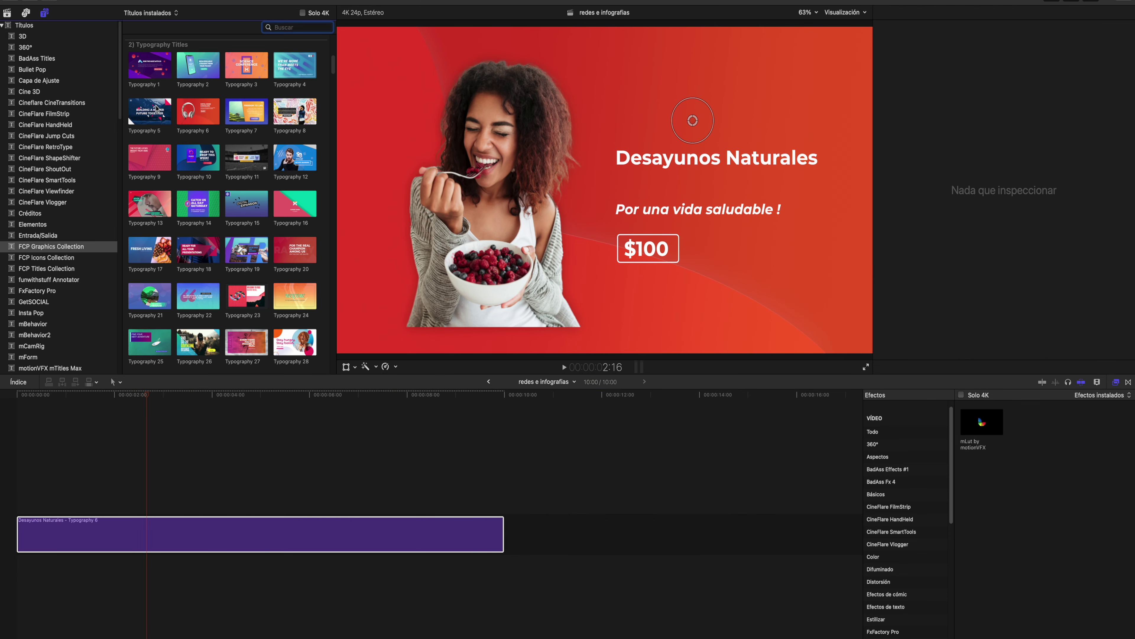
scroll(229, 205, "down", 2)
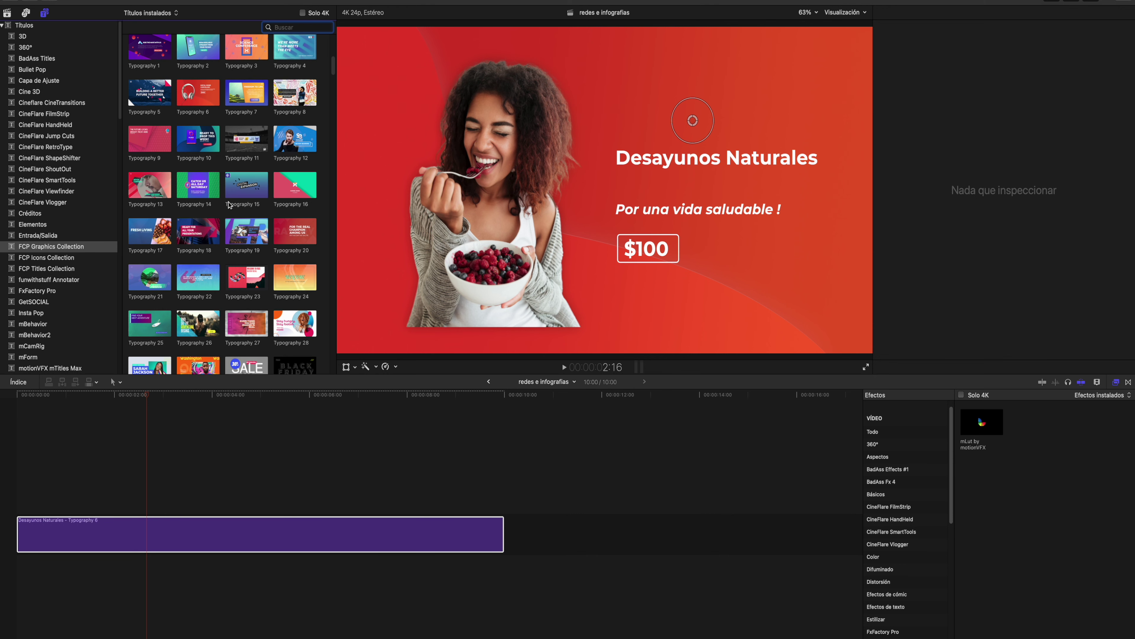
scroll(229, 205, "down", 3)
scroll(230, 205, "down", 3)
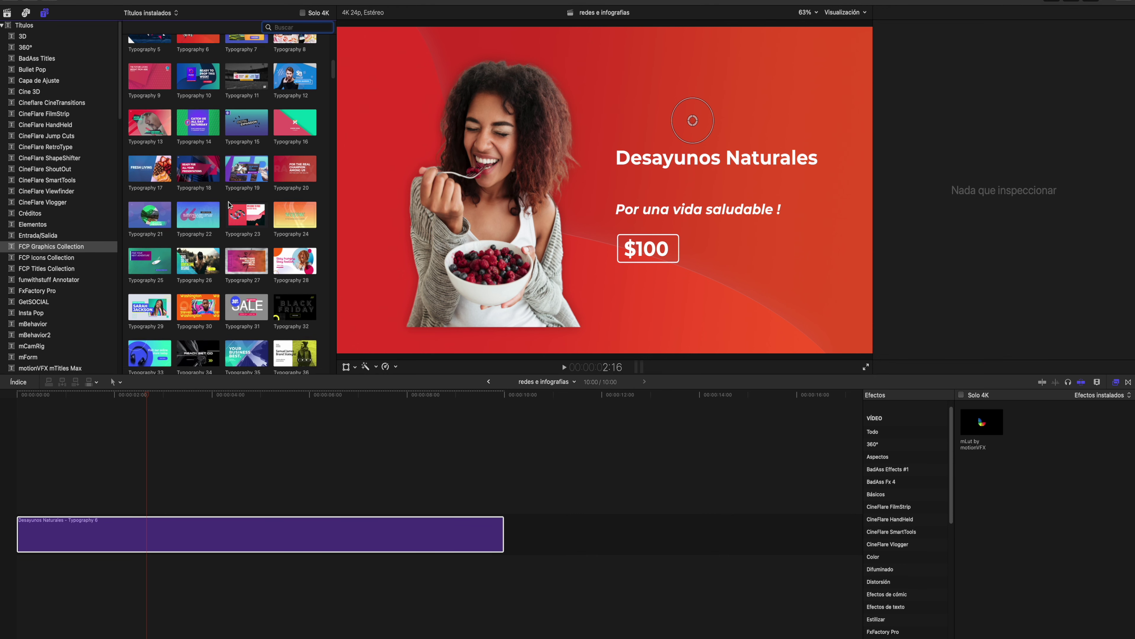
scroll(229, 205, "down", 2)
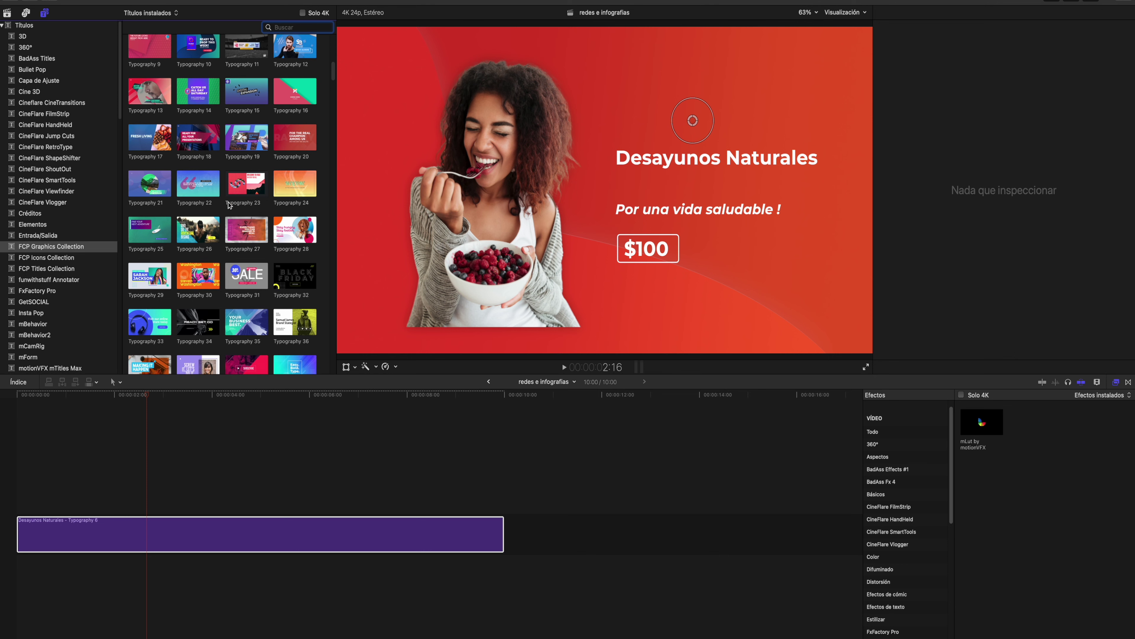
scroll(229, 205, "down", 1)
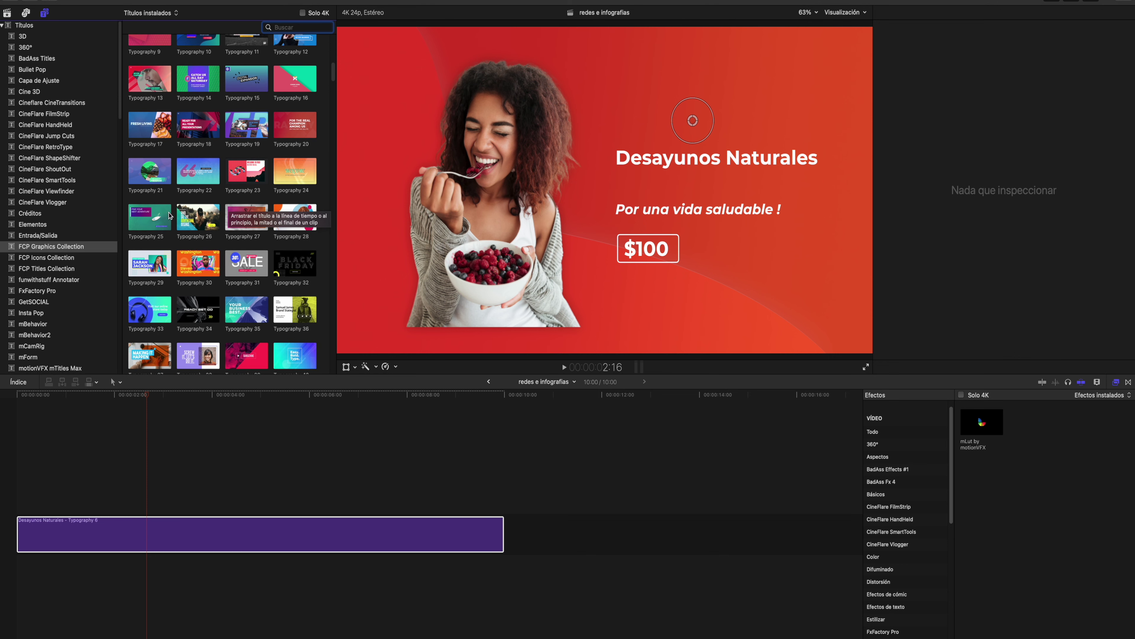
scroll(169, 216, "down", 2)
scroll(199, 264, "down", 1)
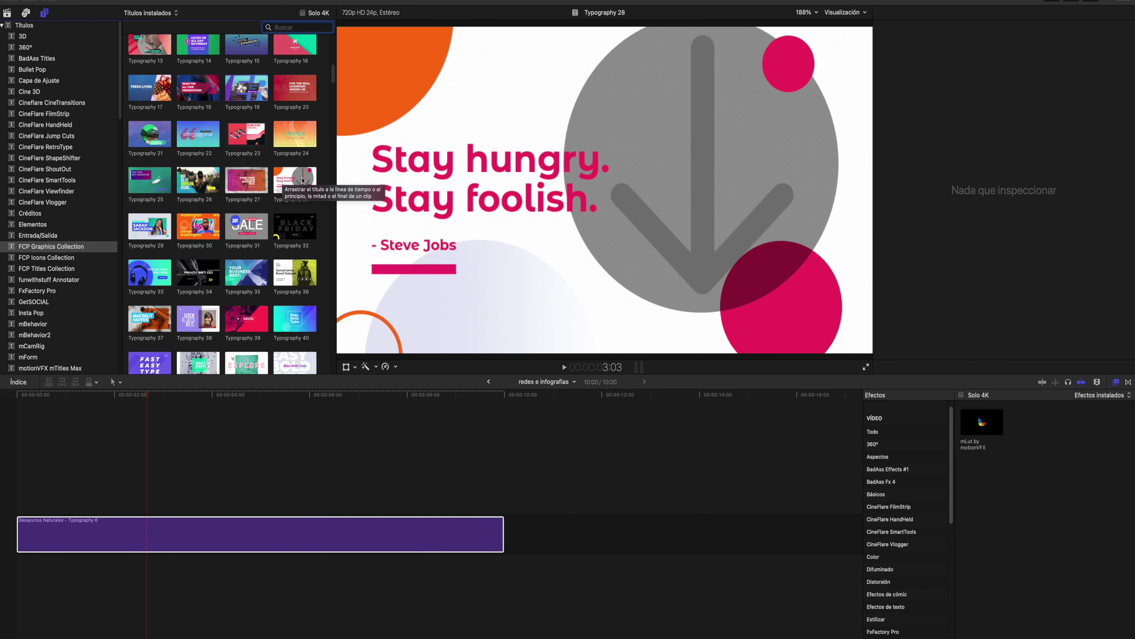
left_click(214, 538)
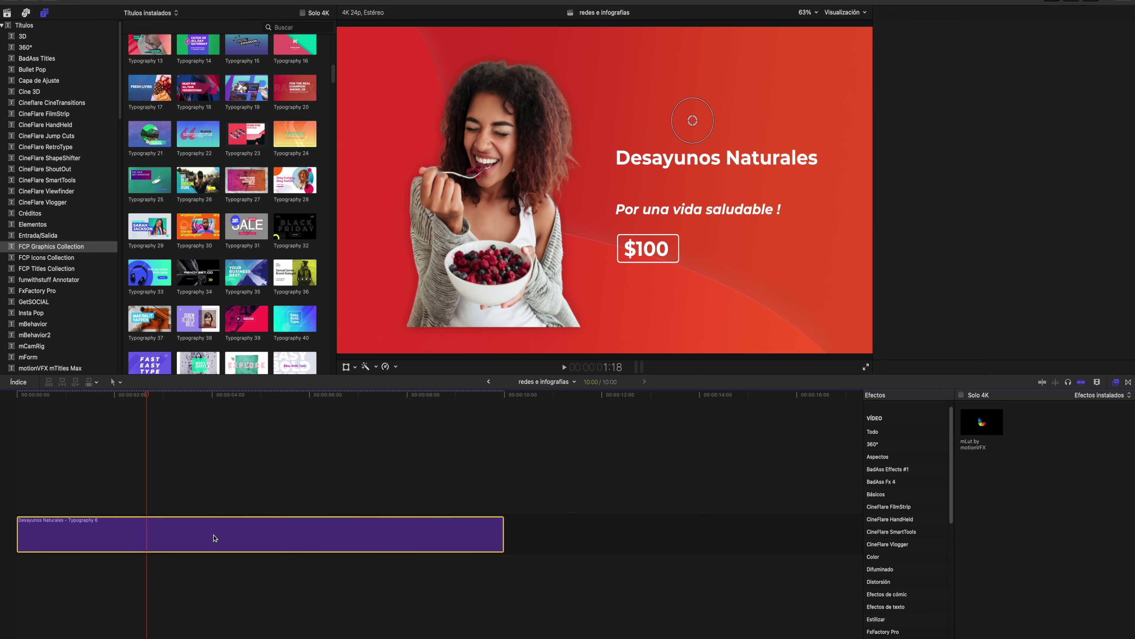
Step: Replace the Desayunos Naturales title with Typography 28 at the timeline start and preview it
key("Delete")
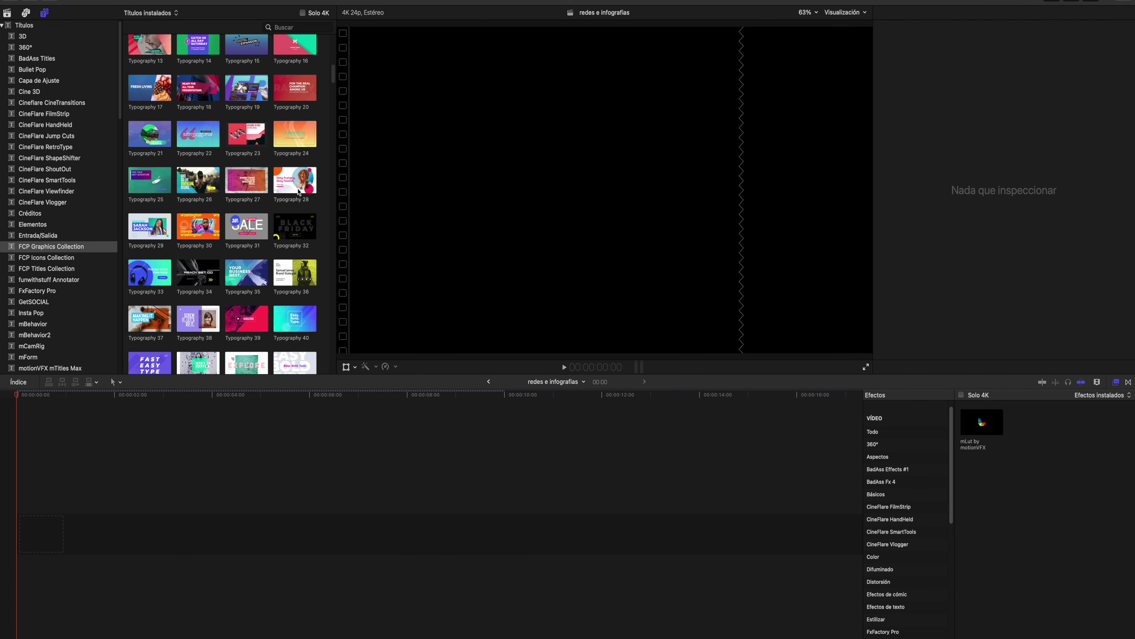
left_click_drag(299, 192, 27, 532)
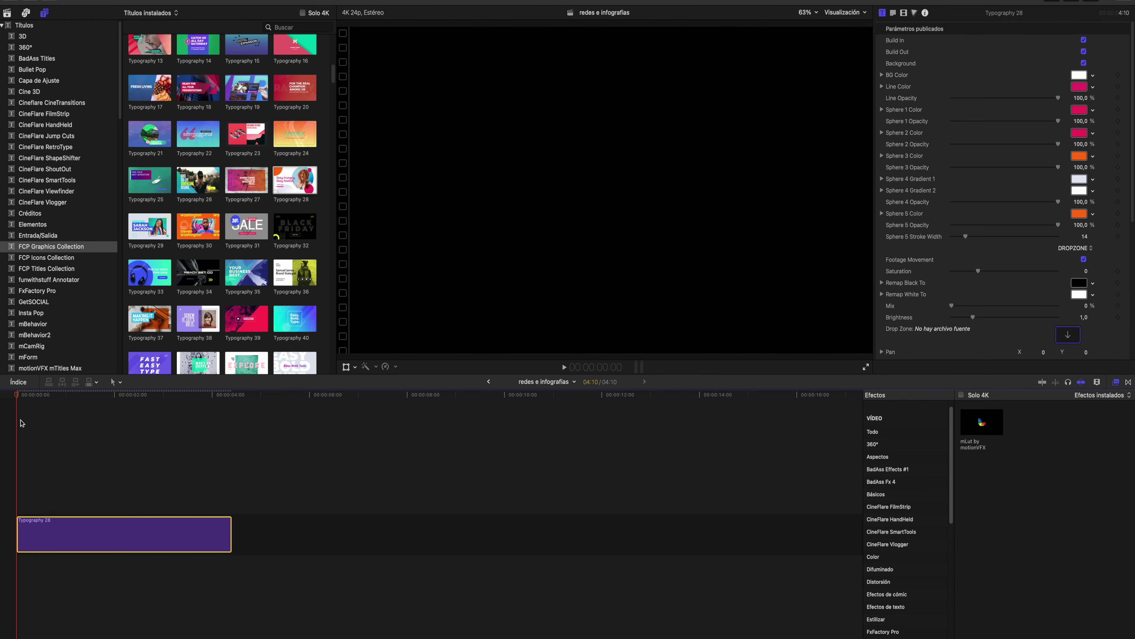
key("space")
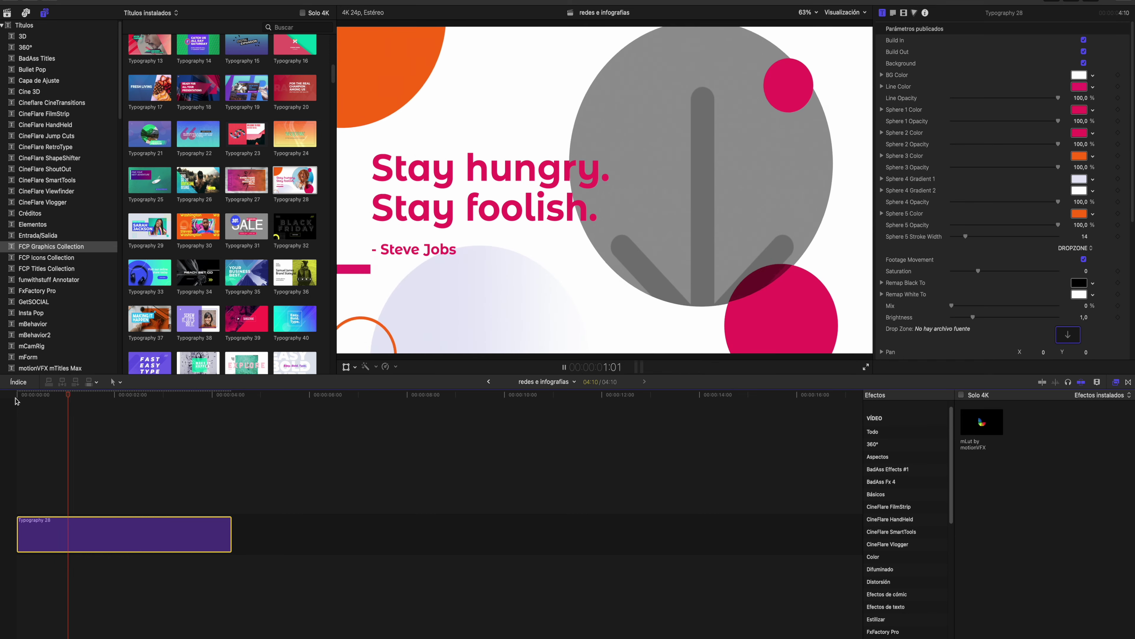
key("space")
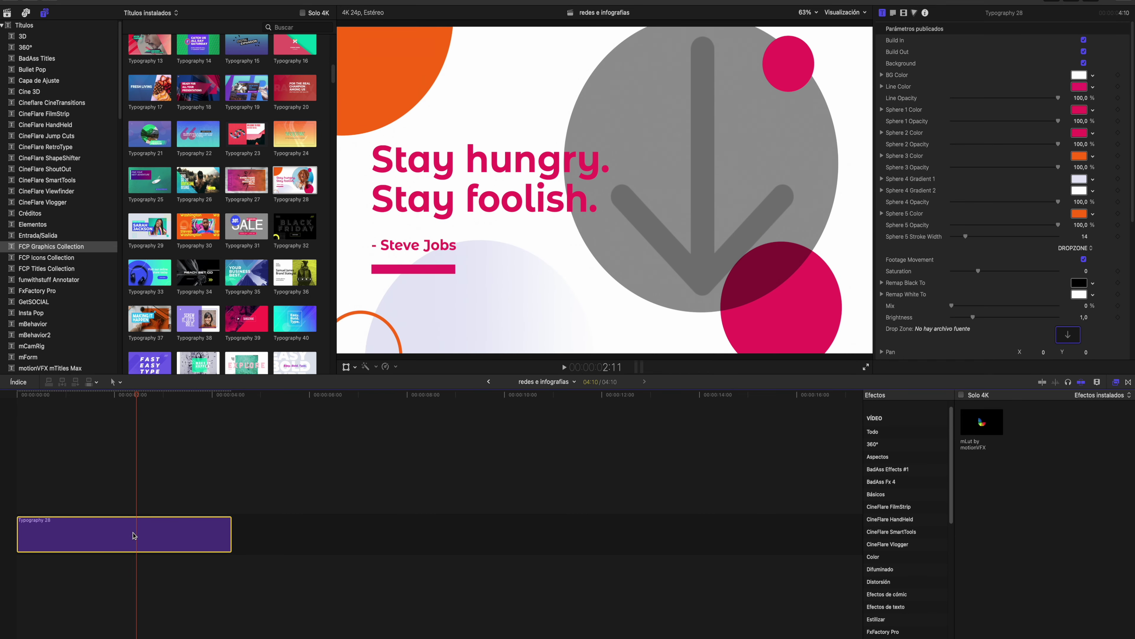
left_click(7, 13)
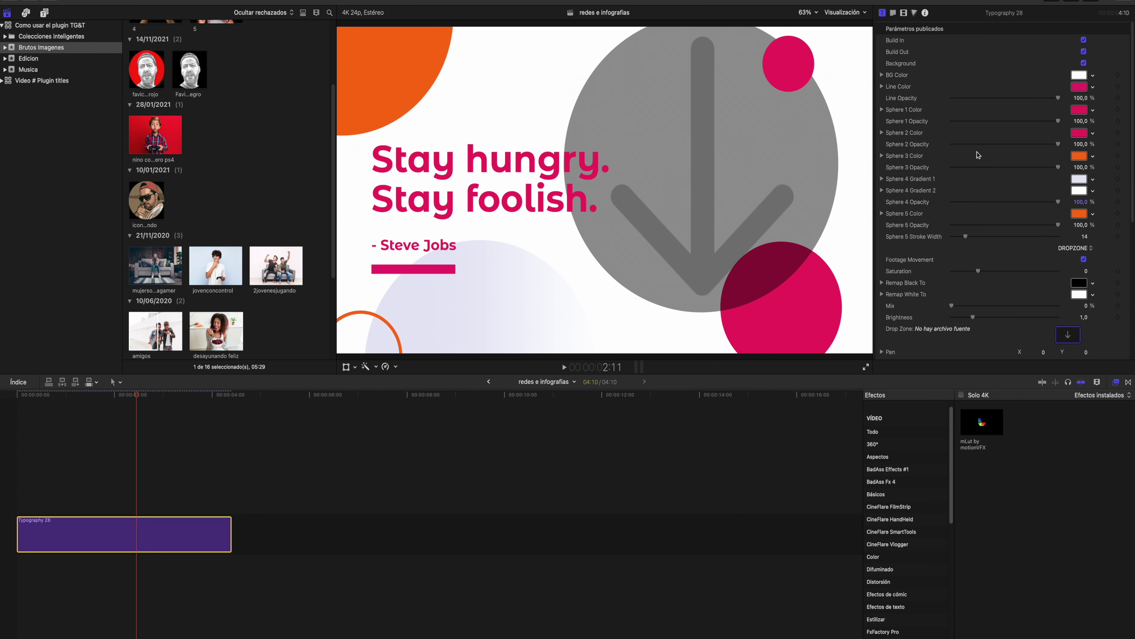
Step: Make the quote's underline blue, Sphere 1 turquoise and Sphere 2 blue
left_click(1079, 87)
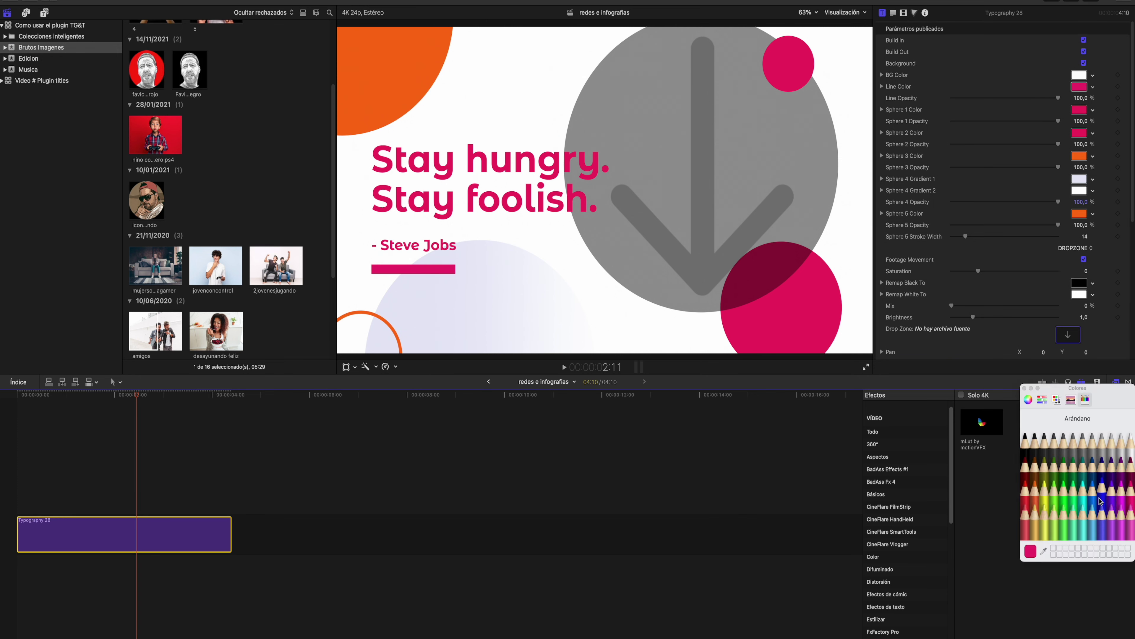
left_click(1101, 500)
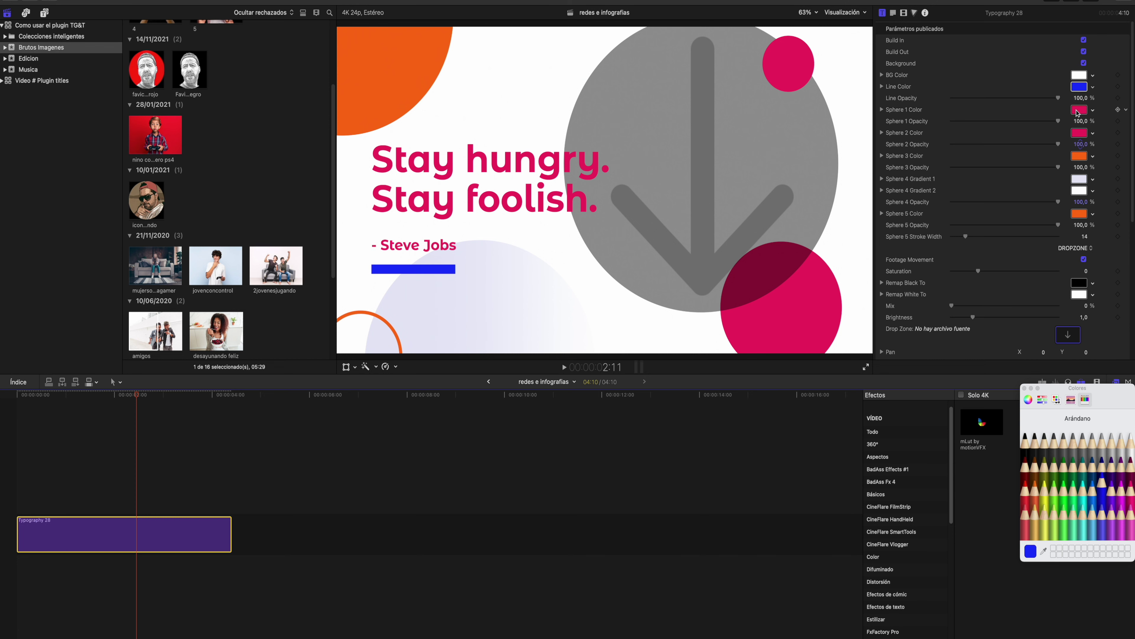
left_click(1083, 109)
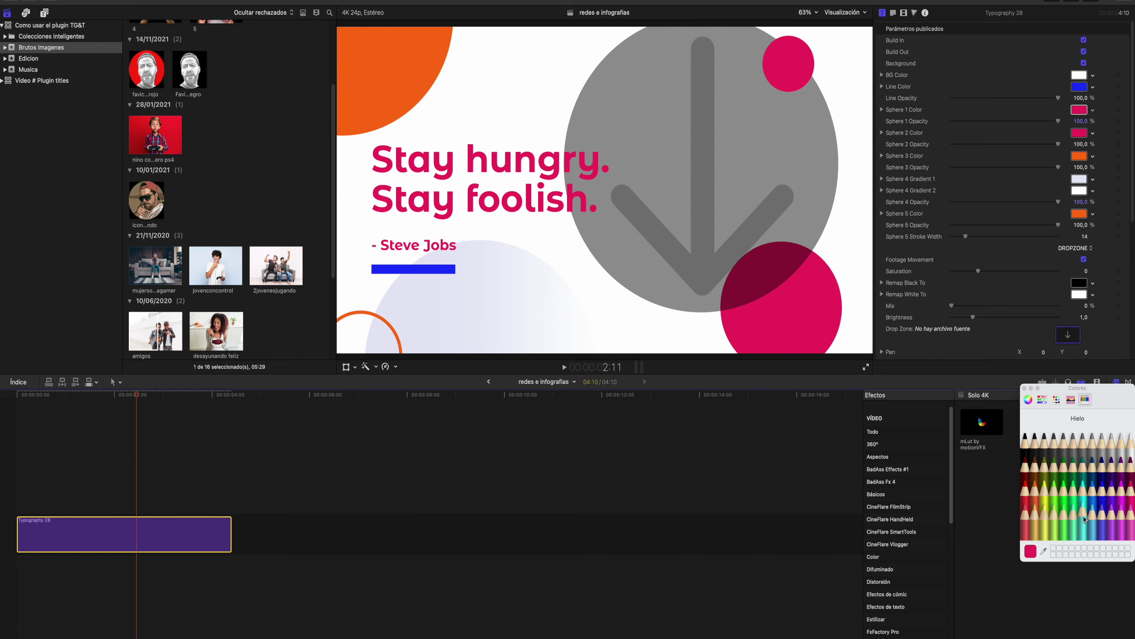
left_click(1084, 500)
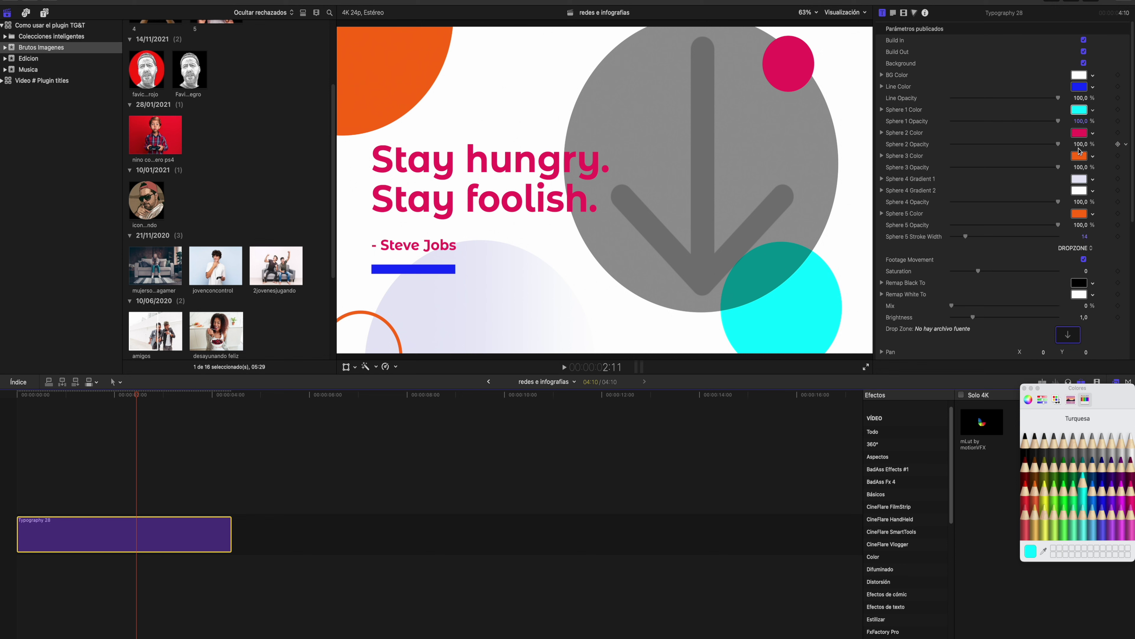
left_click(1080, 132)
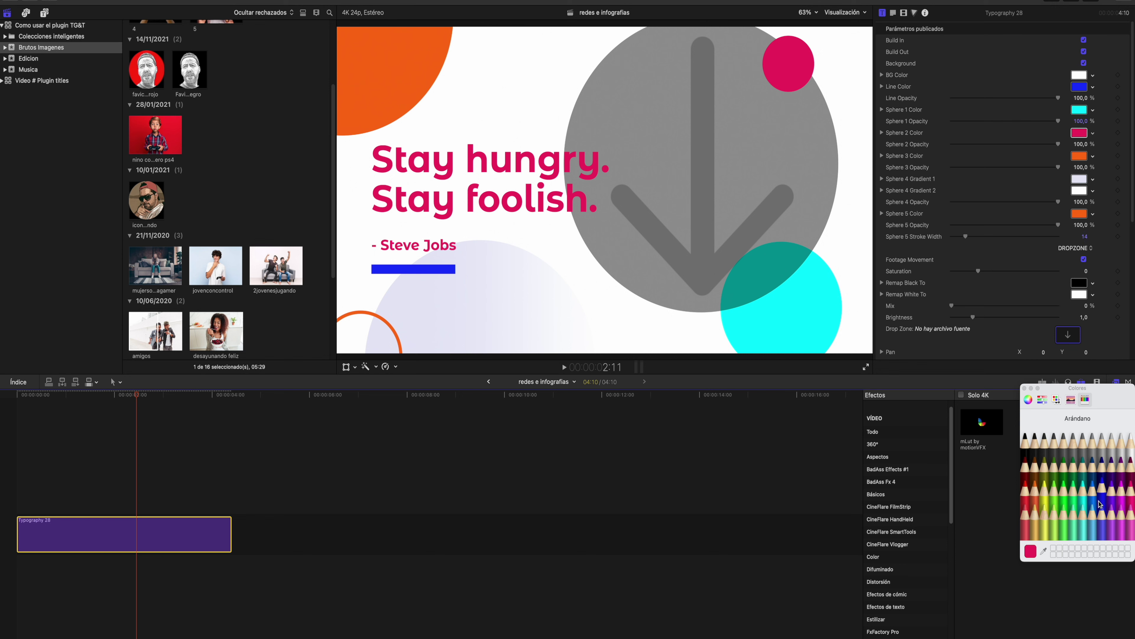
left_click(1092, 485)
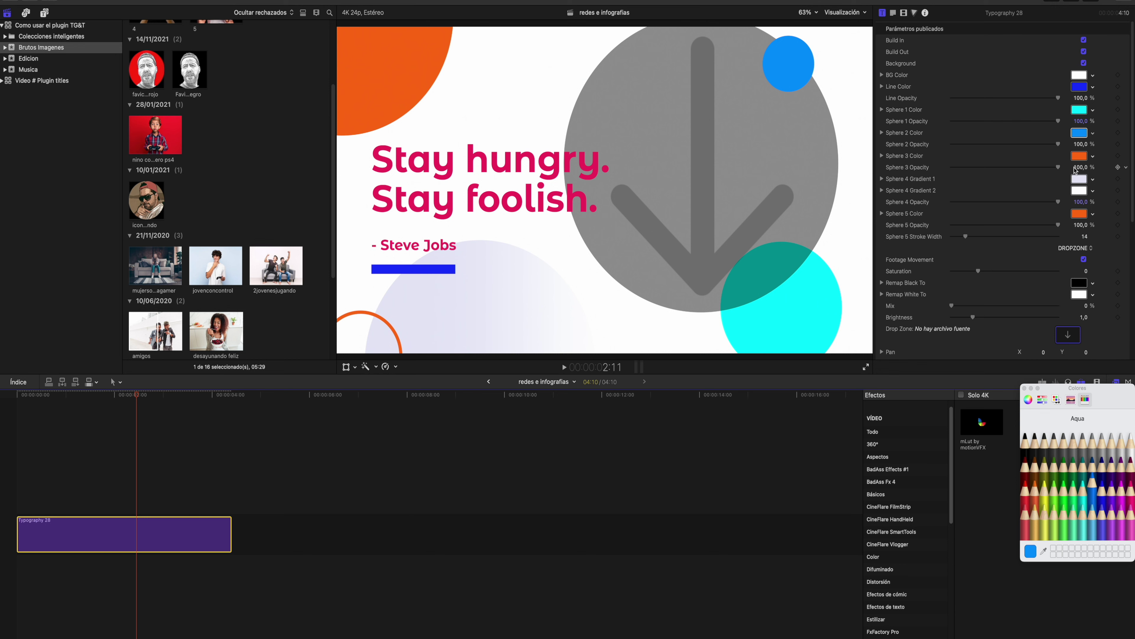
Step: Set Sphere 3 to blue and change Sphere 1 from cyan to deep Arándano blue
left_click(1080, 156)
left_click(1093, 492)
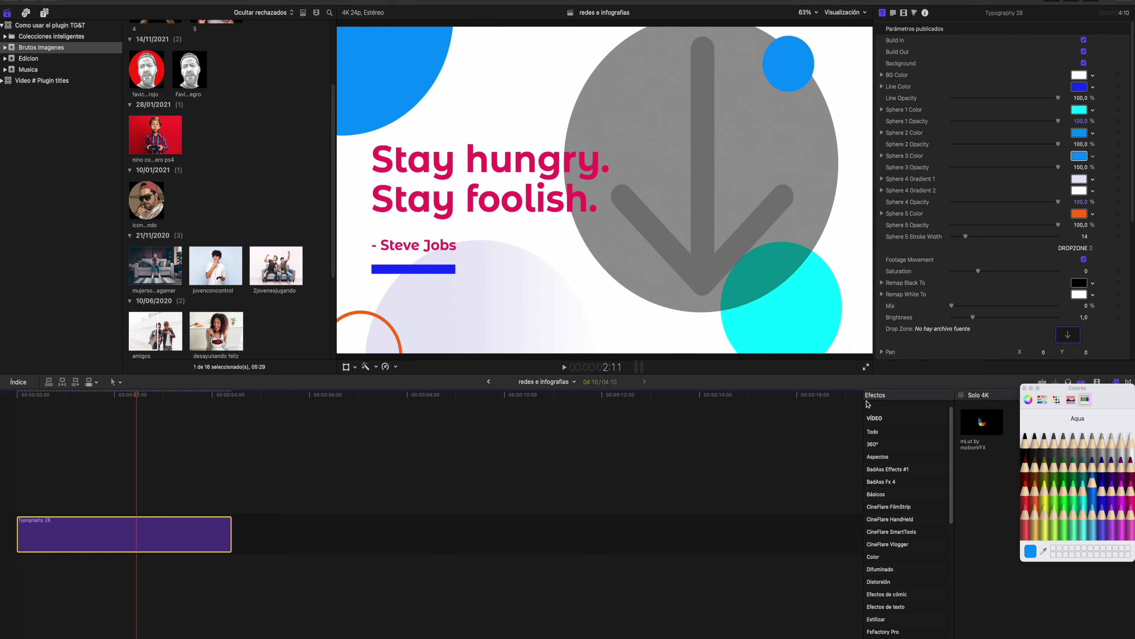
left_click(1078, 110)
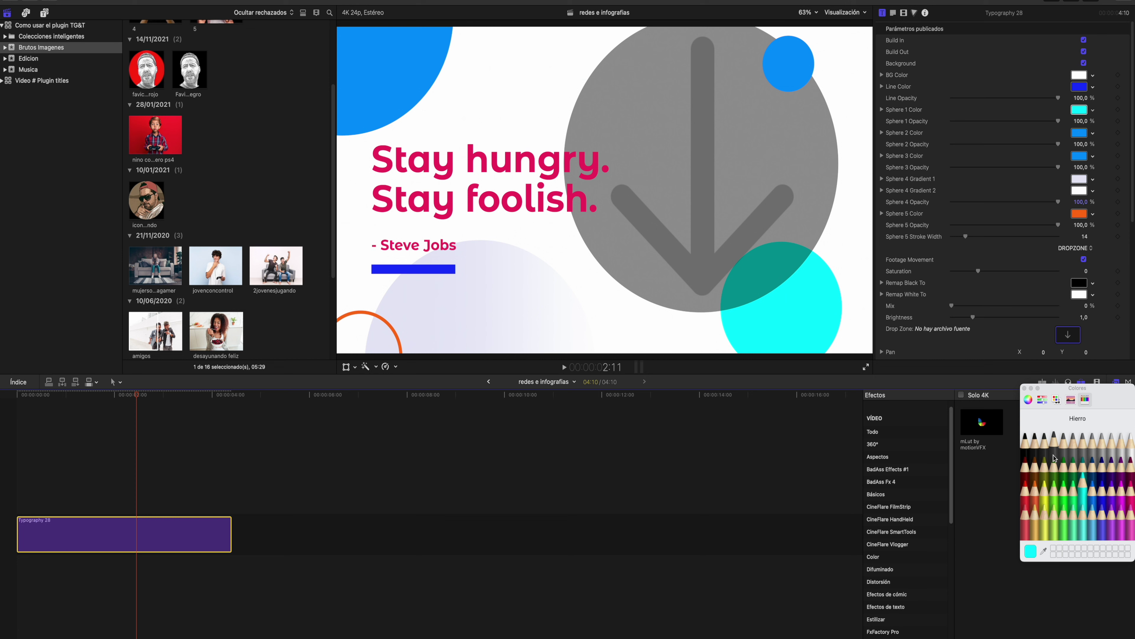
left_click(1103, 497)
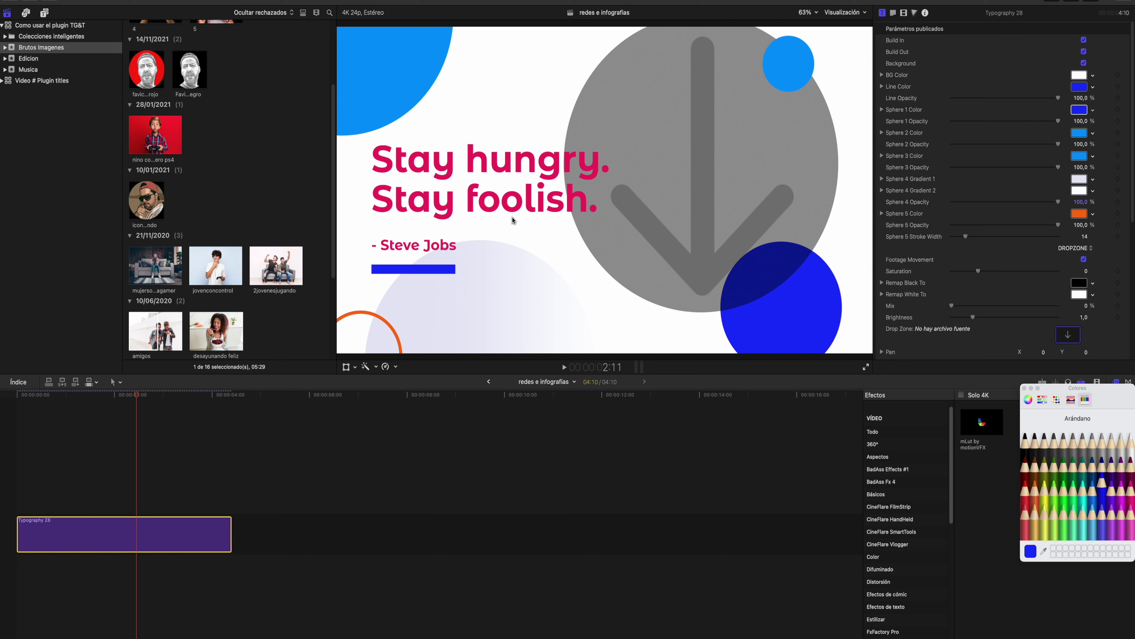
Step: Close the Colors window and the effects browser to widen the timeline
scroll(998, 206, "down", 5)
scroll(1000, 223, "down", 5)
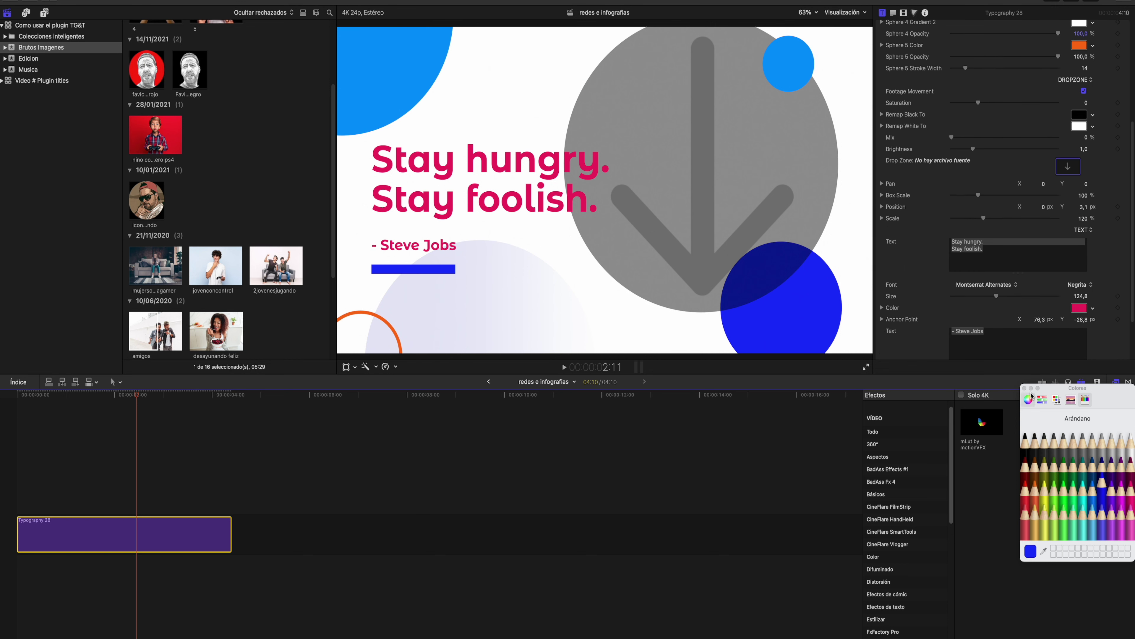
left_click(1025, 389)
scroll(983, 303, "down", 1)
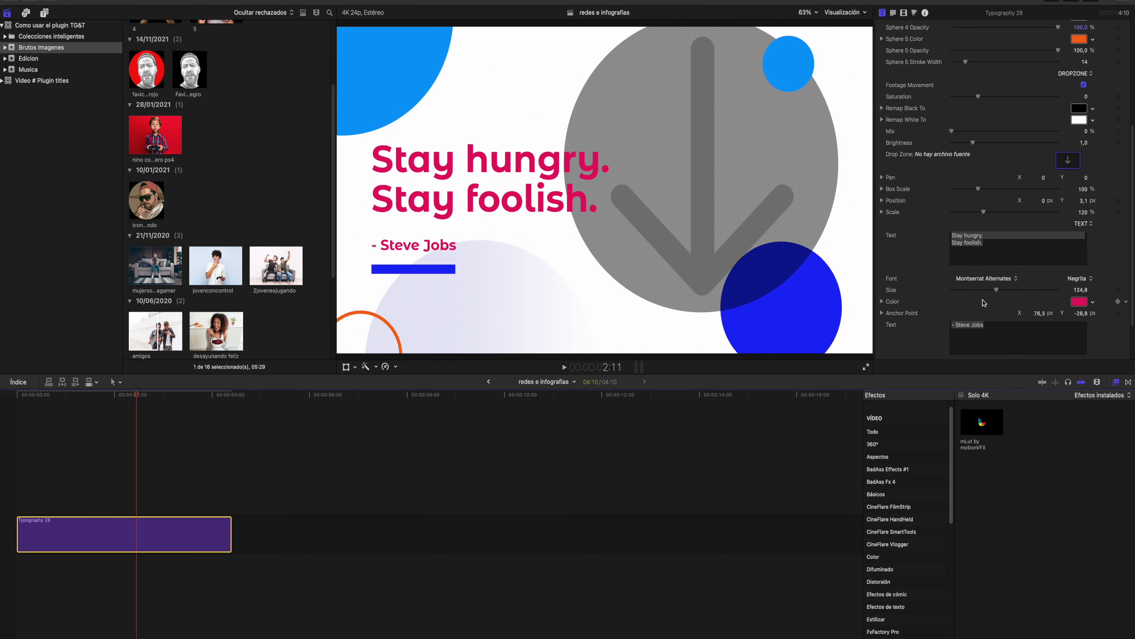
left_click(1116, 383)
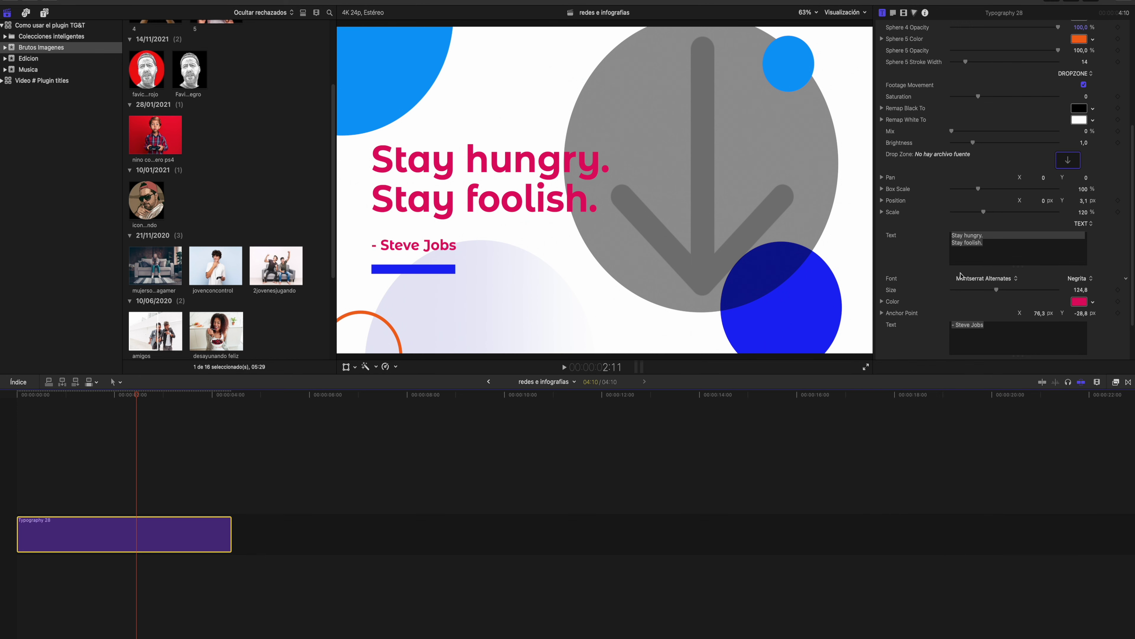
scroll(891, 189, "up", 2)
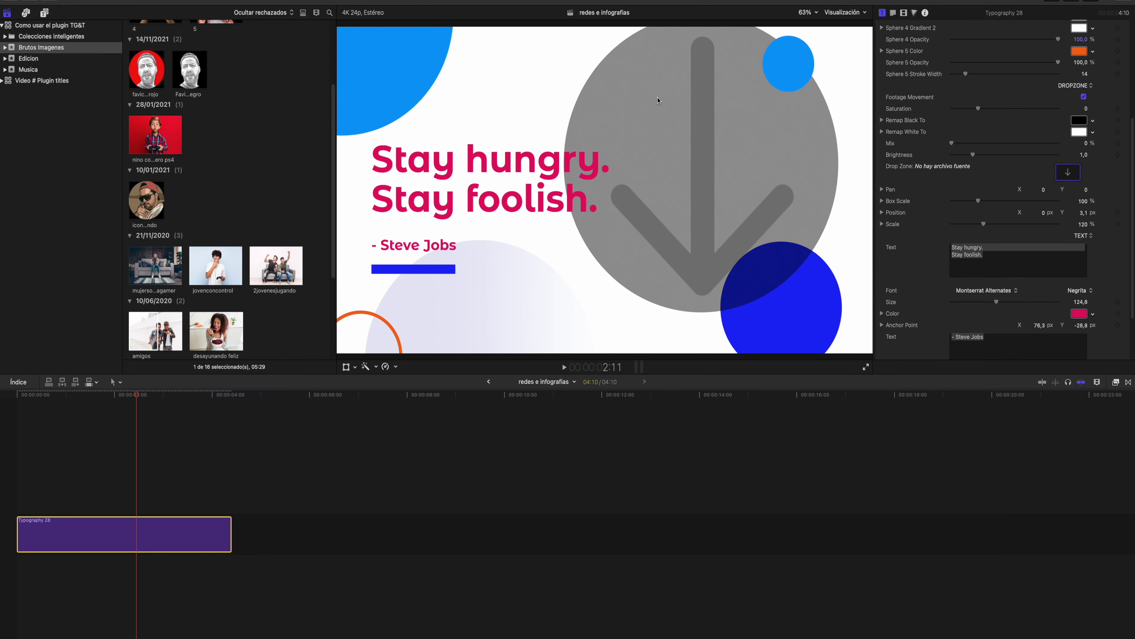
Step: Fill Typography 28's drop zone with the jovenconcontrol gamer photo at Box Scale about 66%
left_click(1069, 172)
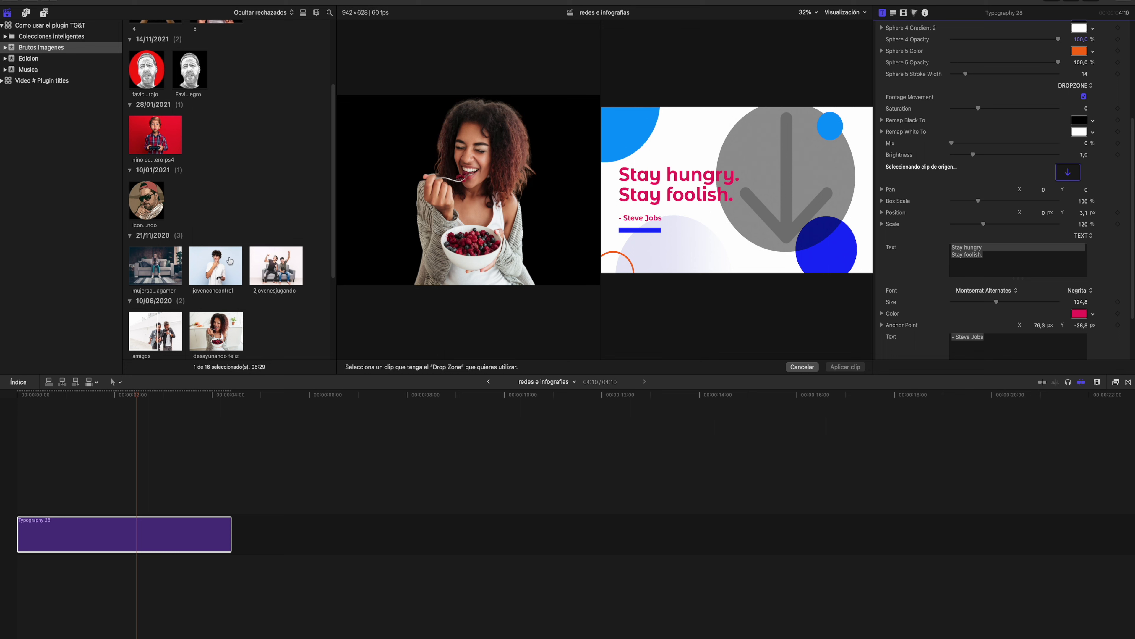
left_click(218, 272)
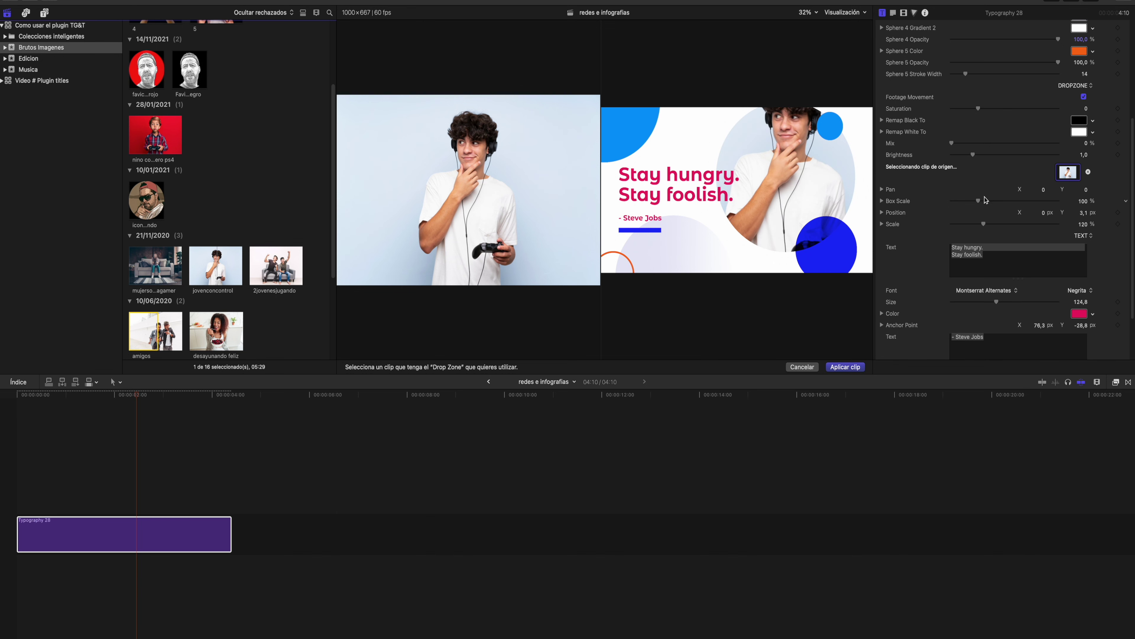
left_click_drag(978, 201, 969, 201)
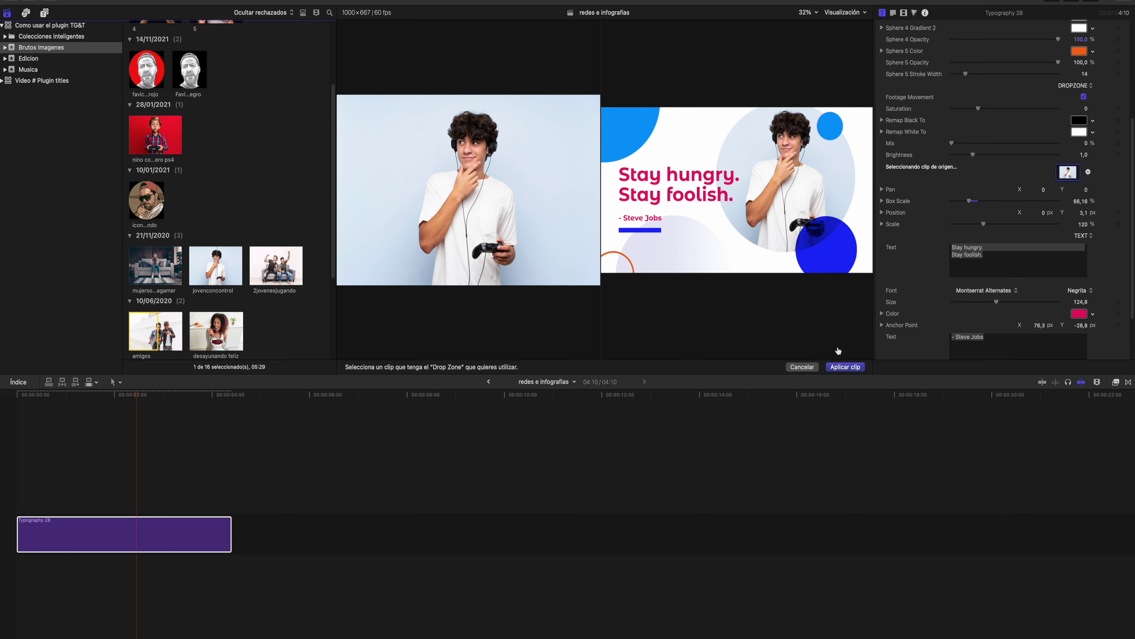
left_click(834, 366)
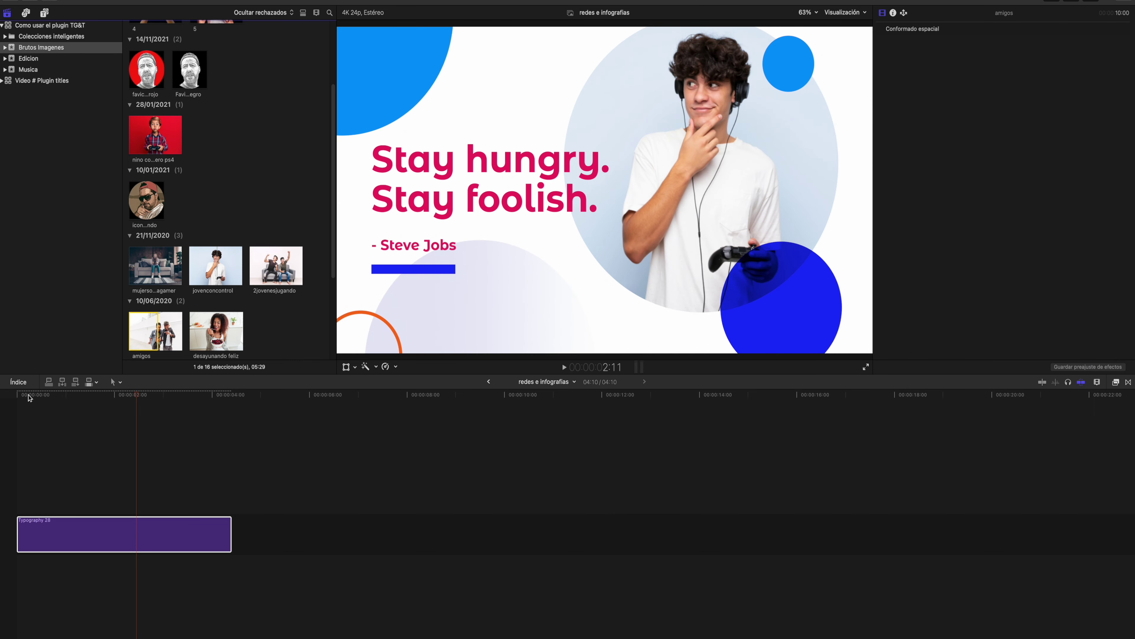
Step: Preview the title, then colour the 'Stay hungry. Stay foolish.' headline black (Regaliz)
left_click(20, 398)
key("space")
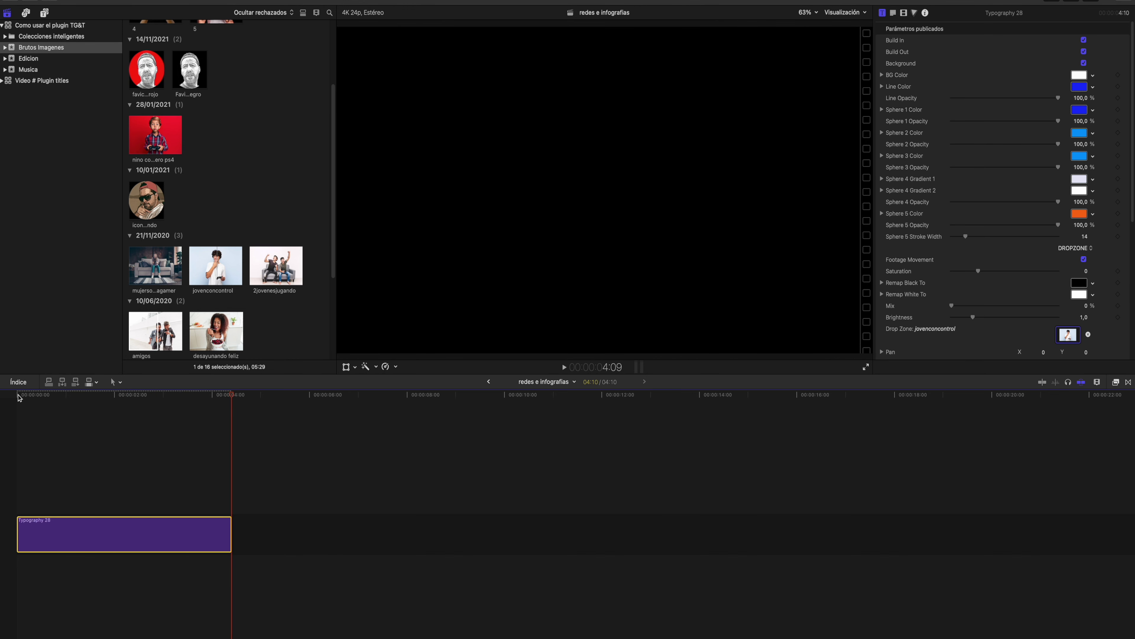
left_click(119, 397)
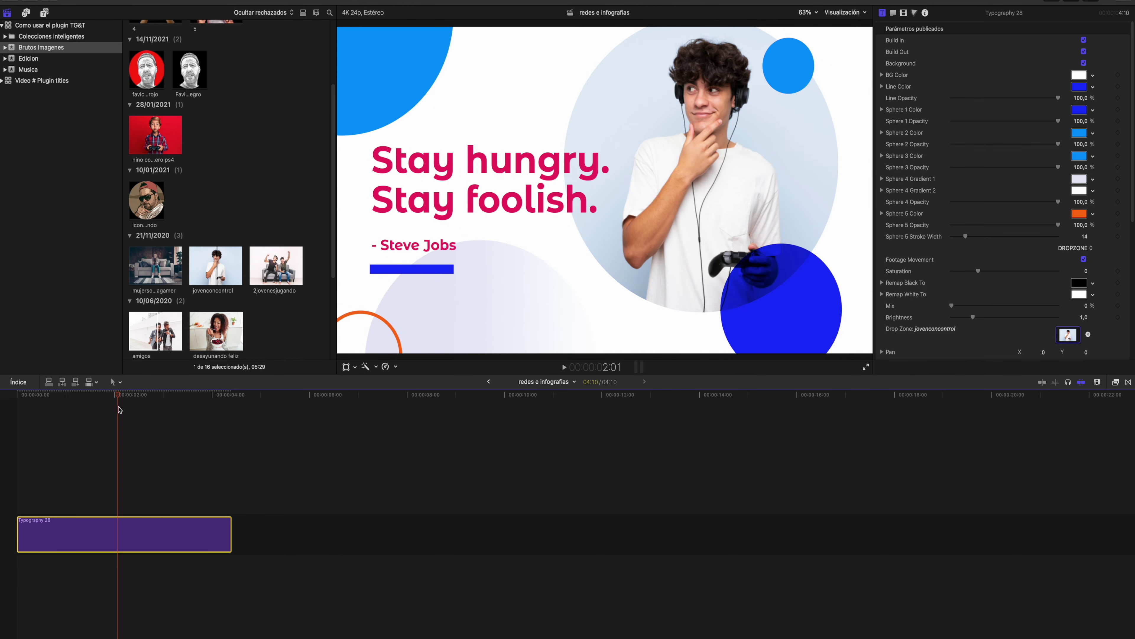
key("space")
key("space")
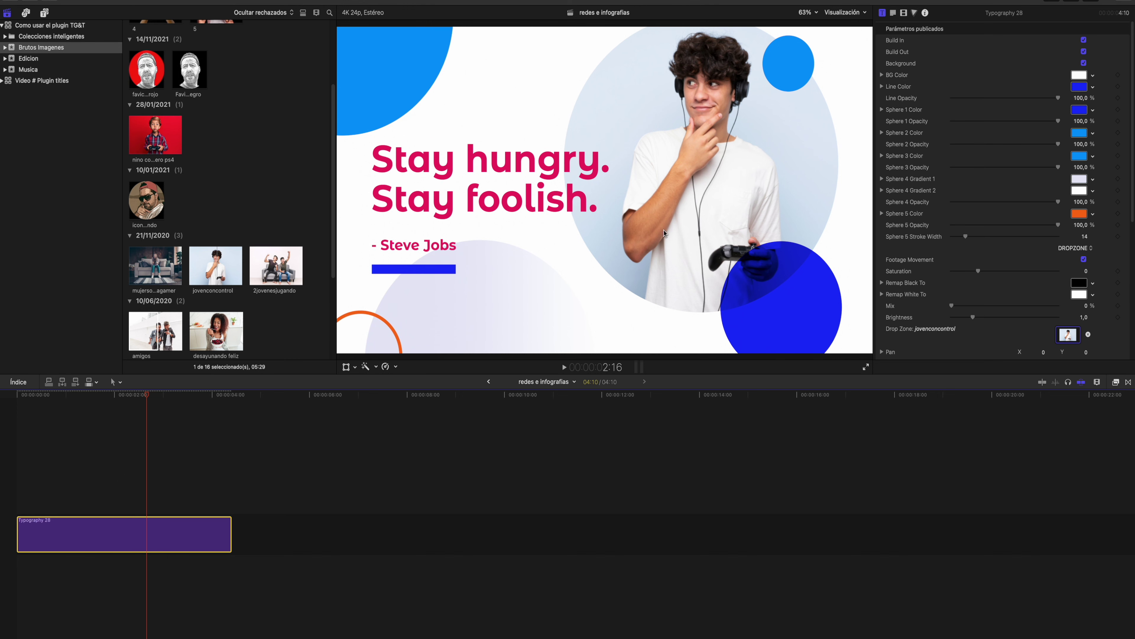
scroll(1021, 258, "down", 5)
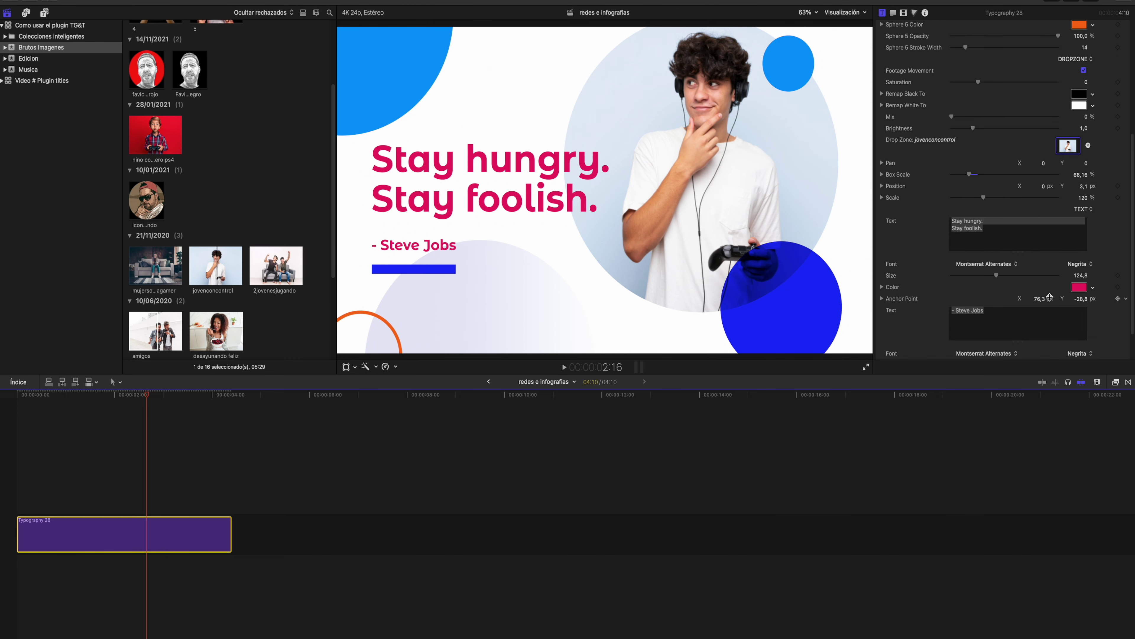
left_click(1086, 290)
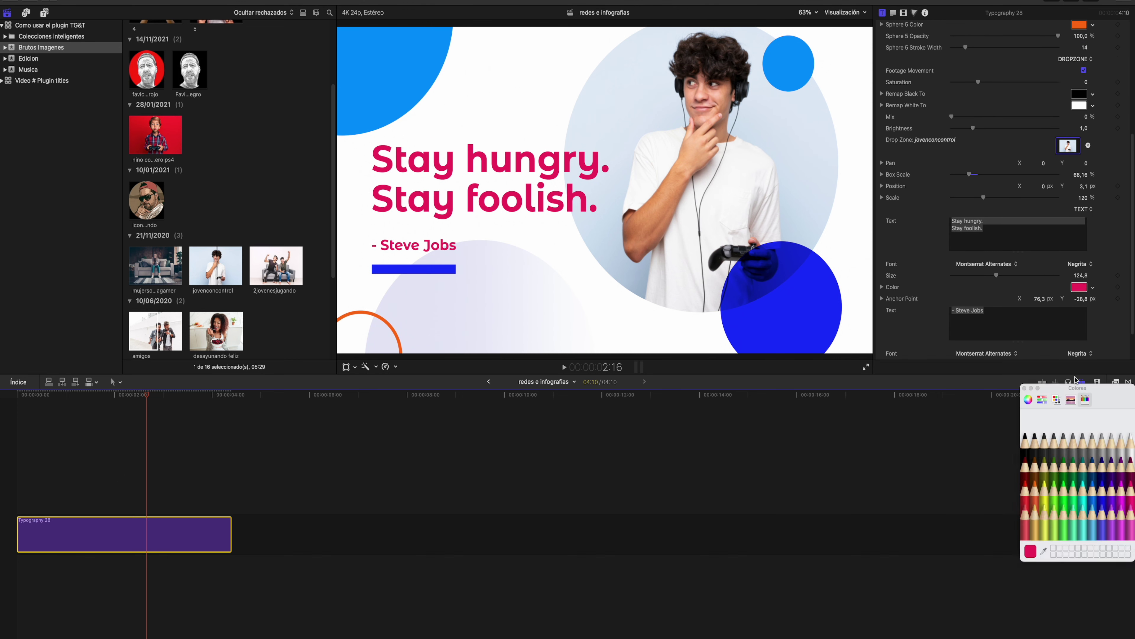
left_click(1025, 440)
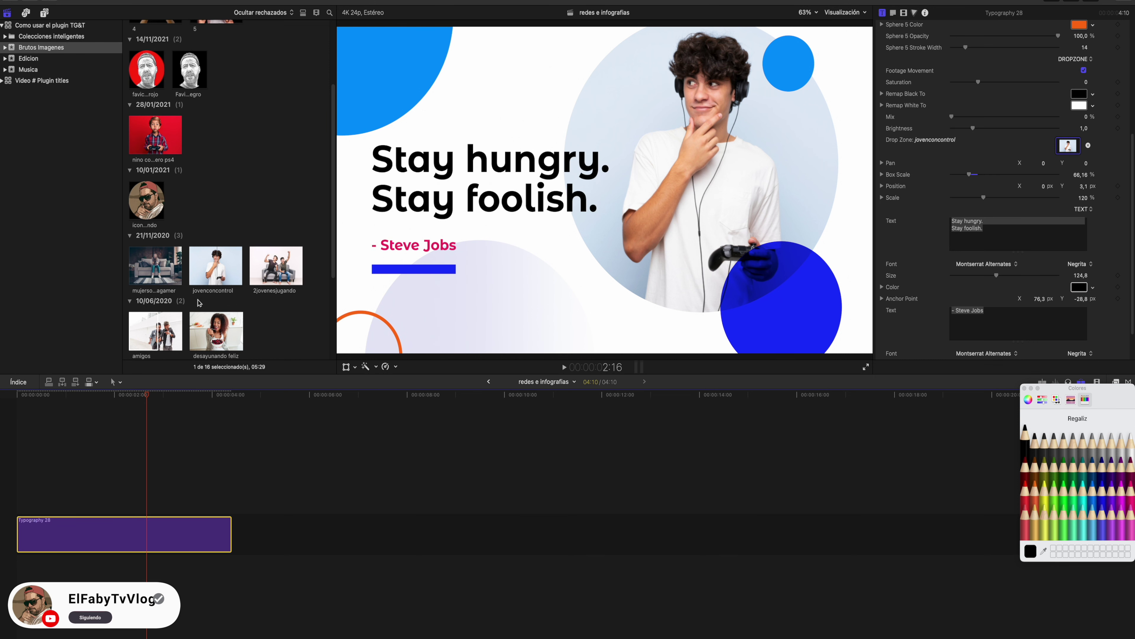
left_click_drag(146, 396, 64, 396)
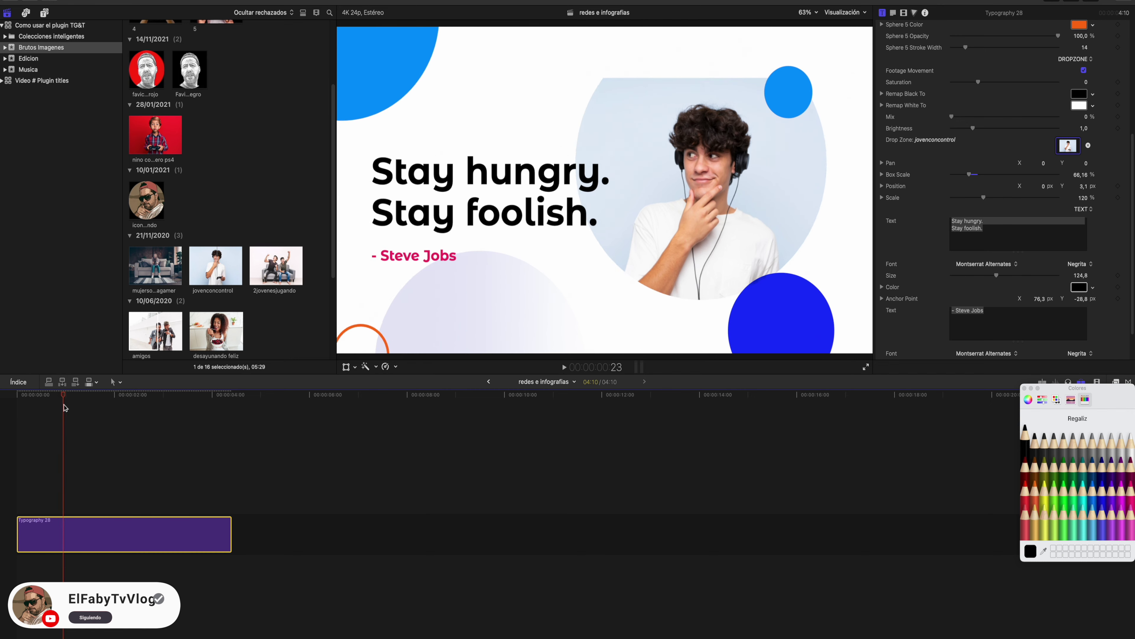
Step: Browse Titles and Generators down to the FCP Graphics Collection's 4) Social Media section
left_click(46, 13)
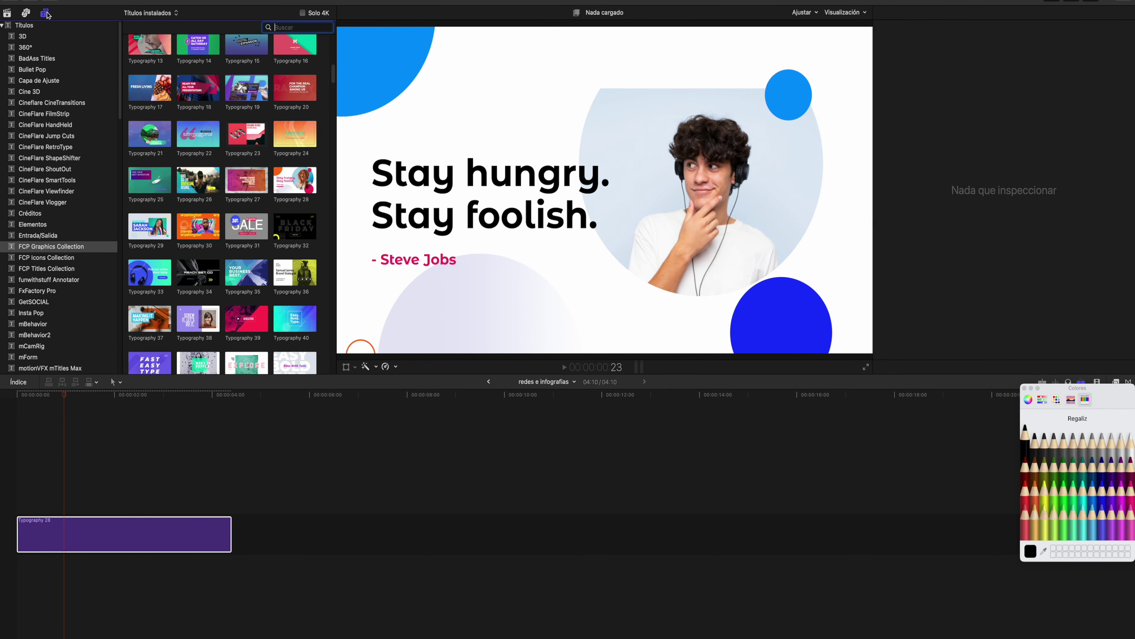
scroll(262, 181, "down", 3)
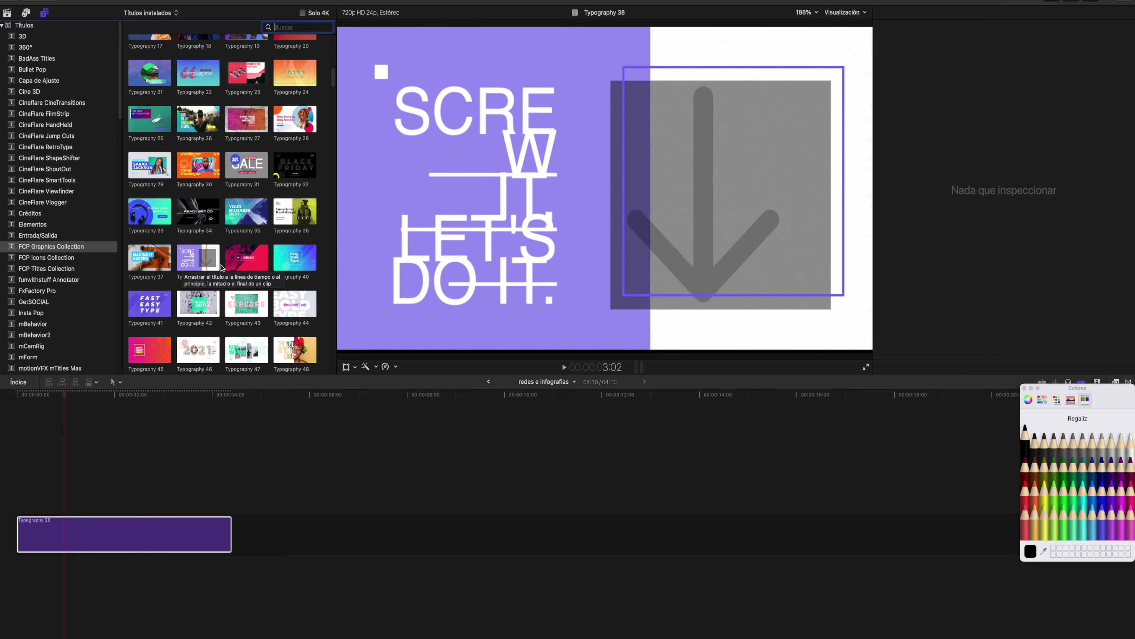
scroll(210, 253, "down", 3)
scroll(200, 239, "down", 4)
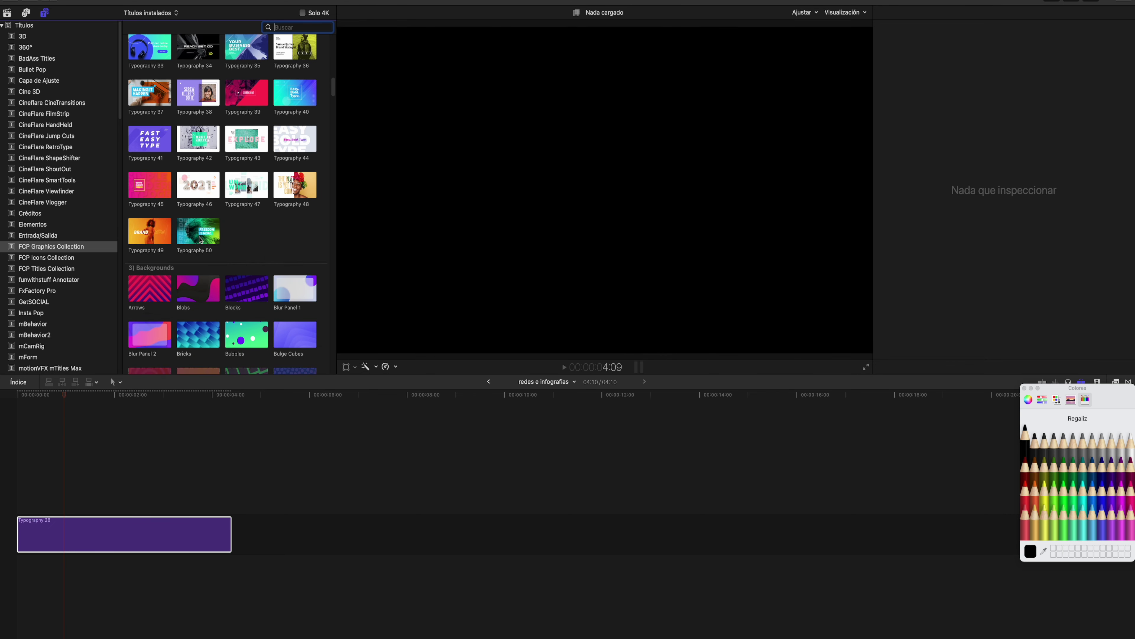
scroll(201, 240, "down", 4)
scroll(221, 241, "down", 5)
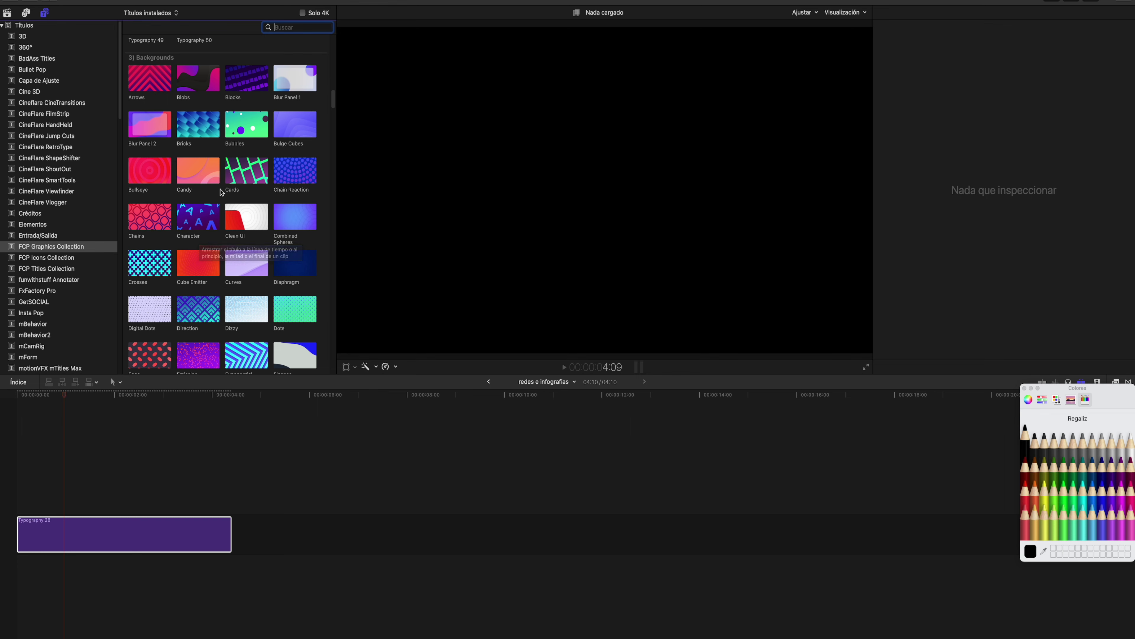
scroll(220, 197, "down", 10)
scroll(220, 214, "down", 1)
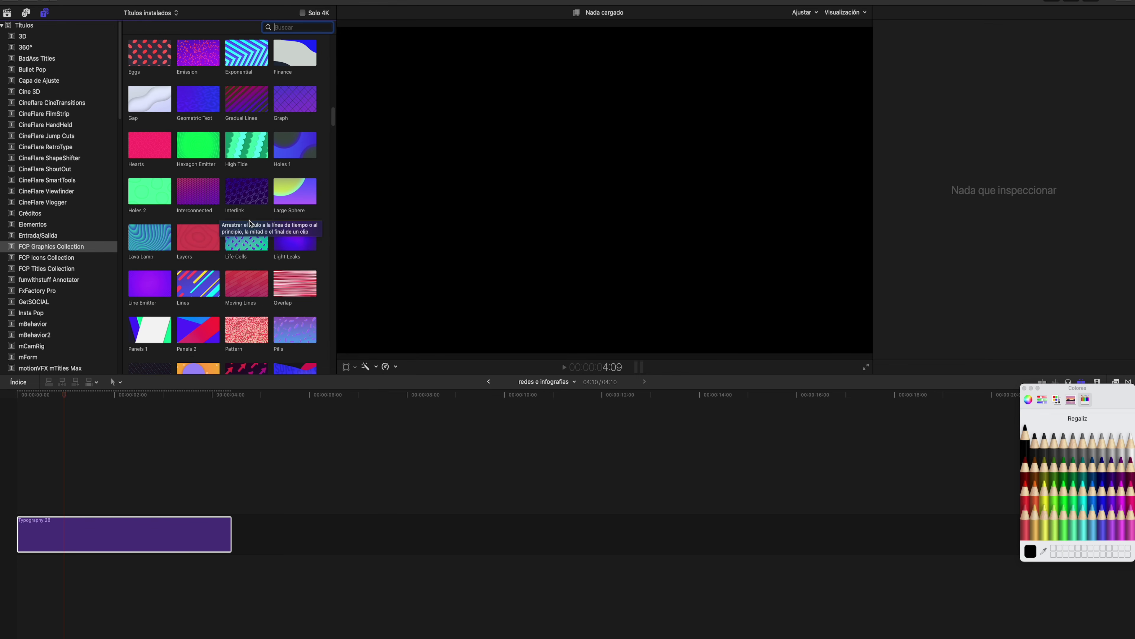
scroll(249, 224, "down", 3)
scroll(251, 219, "down", 2)
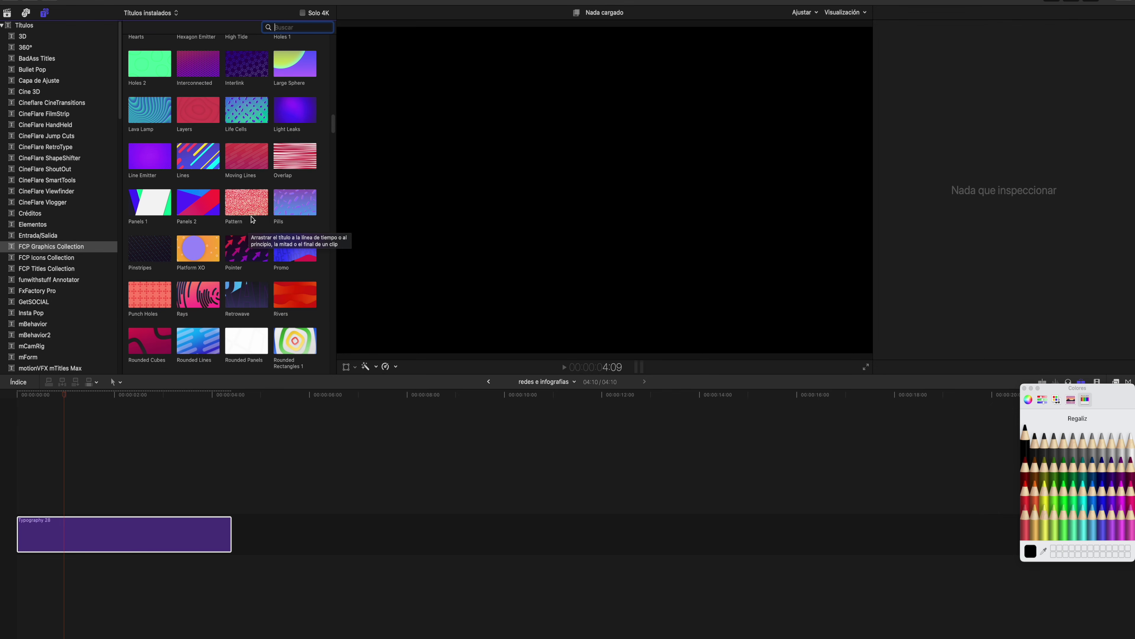
scroll(252, 219, "down", 4)
scroll(252, 219, "down", 3)
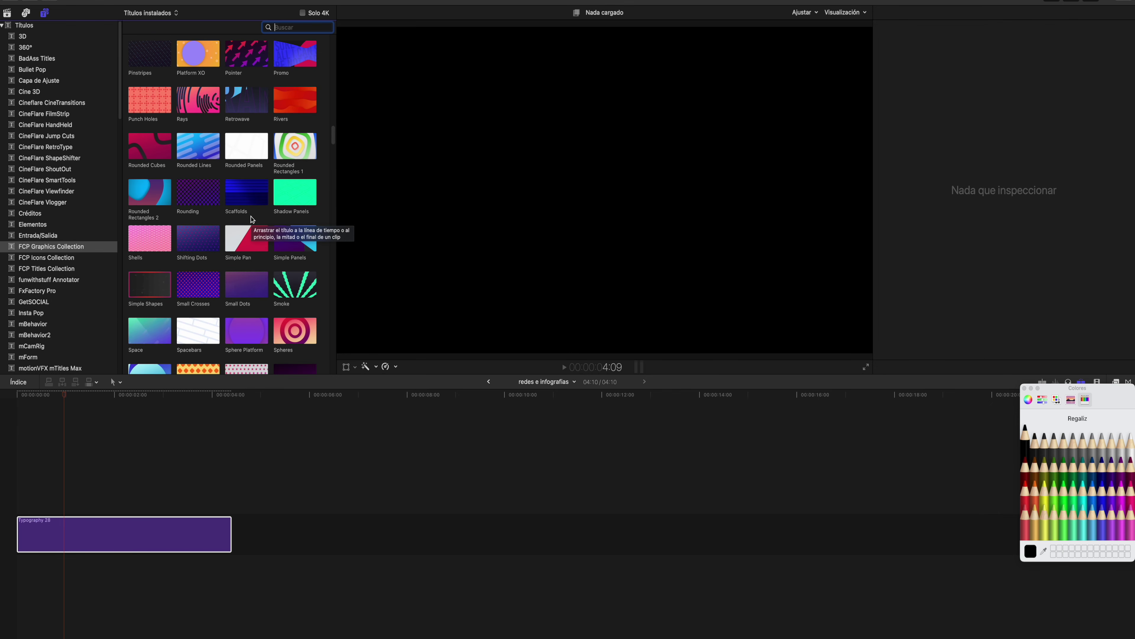
scroll(251, 219, "down", 2)
scroll(251, 219, "down", 2)
scroll(251, 219, "down", 6)
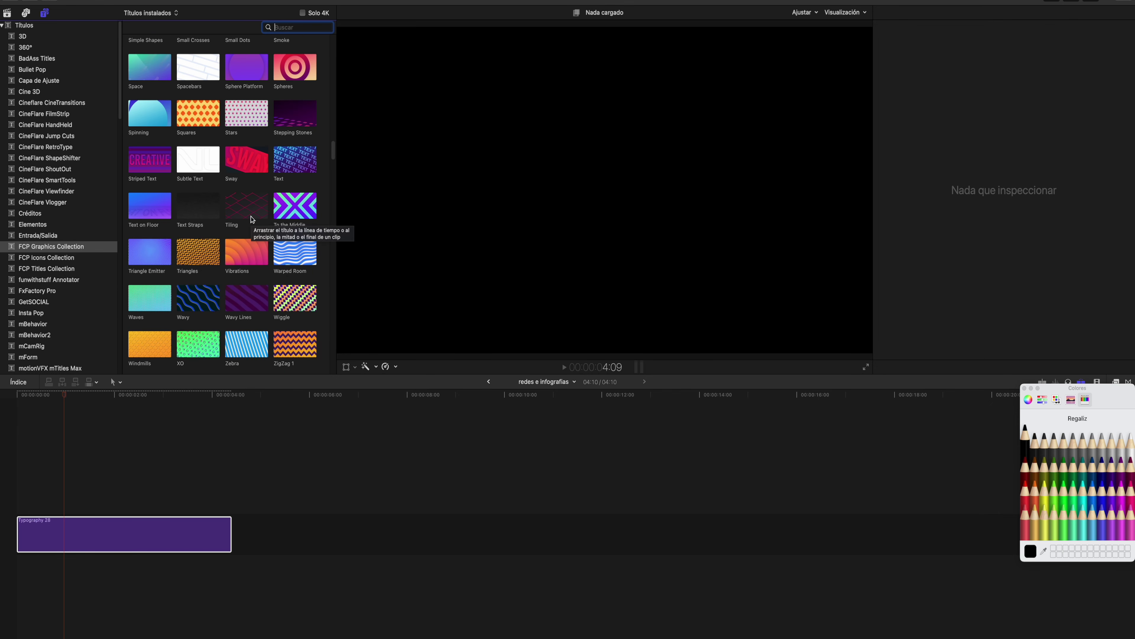
scroll(252, 219, "down", 5)
scroll(252, 219, "down", 2)
scroll(252, 219, "down", 2)
scroll(252, 219, "down", 1)
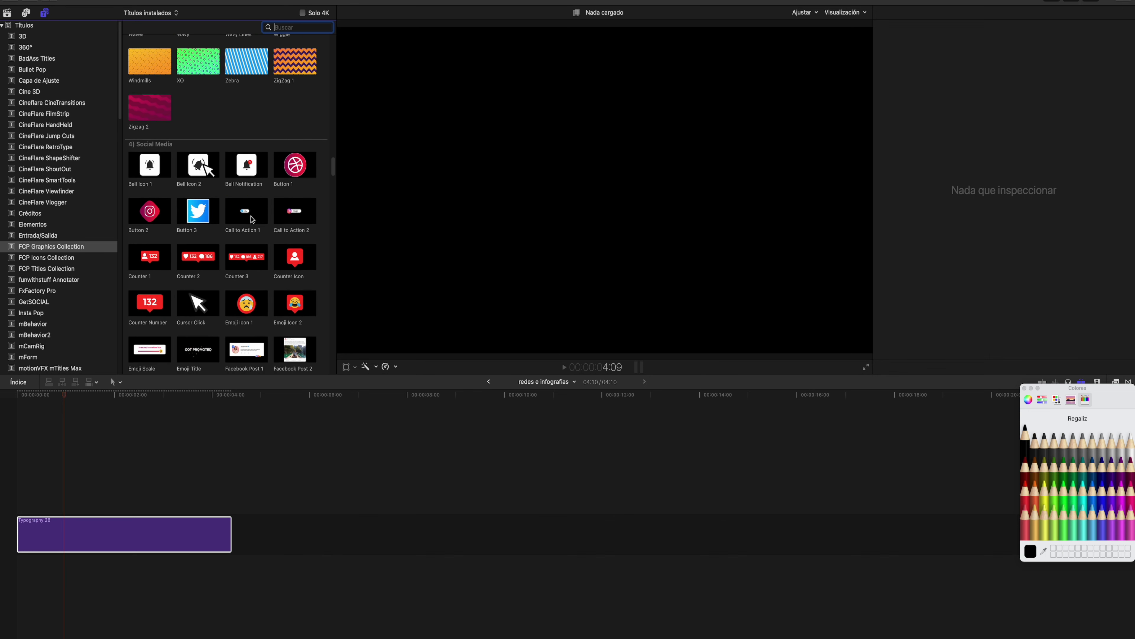
scroll(252, 219, "down", 1)
scroll(252, 219, "down", 1)
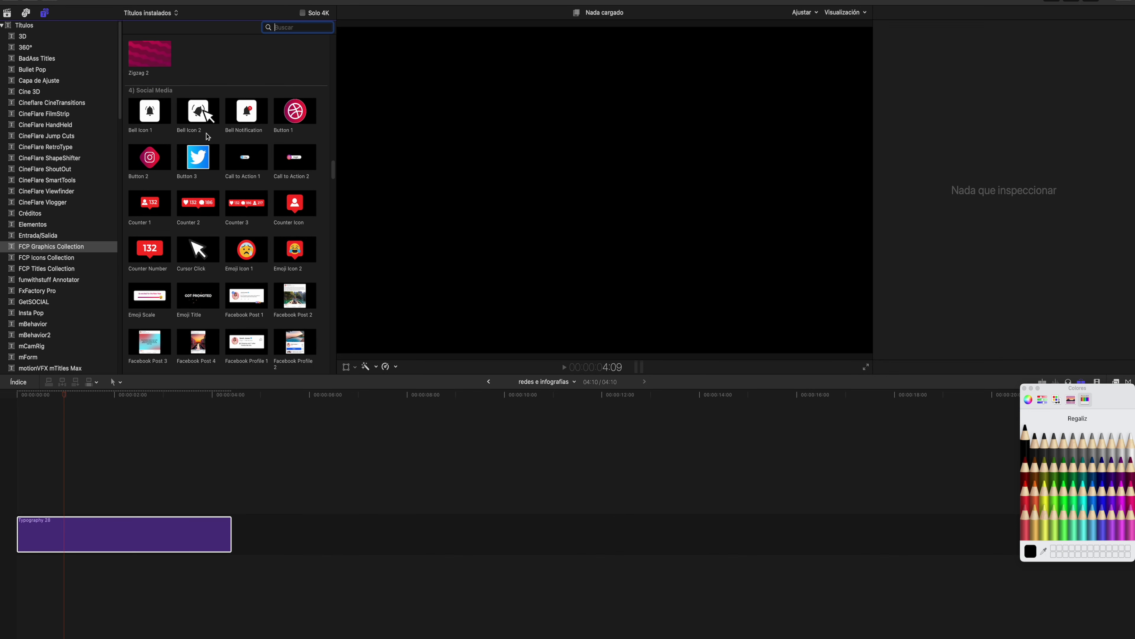
scroll(205, 143, "down", 1)
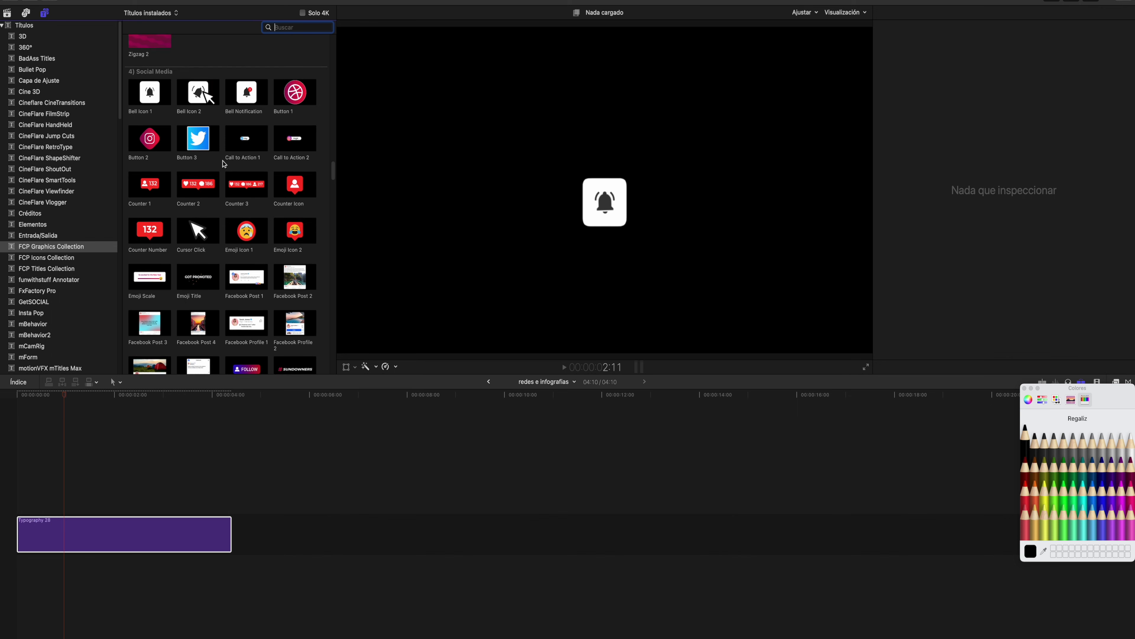
scroll(223, 163, "down", 1)
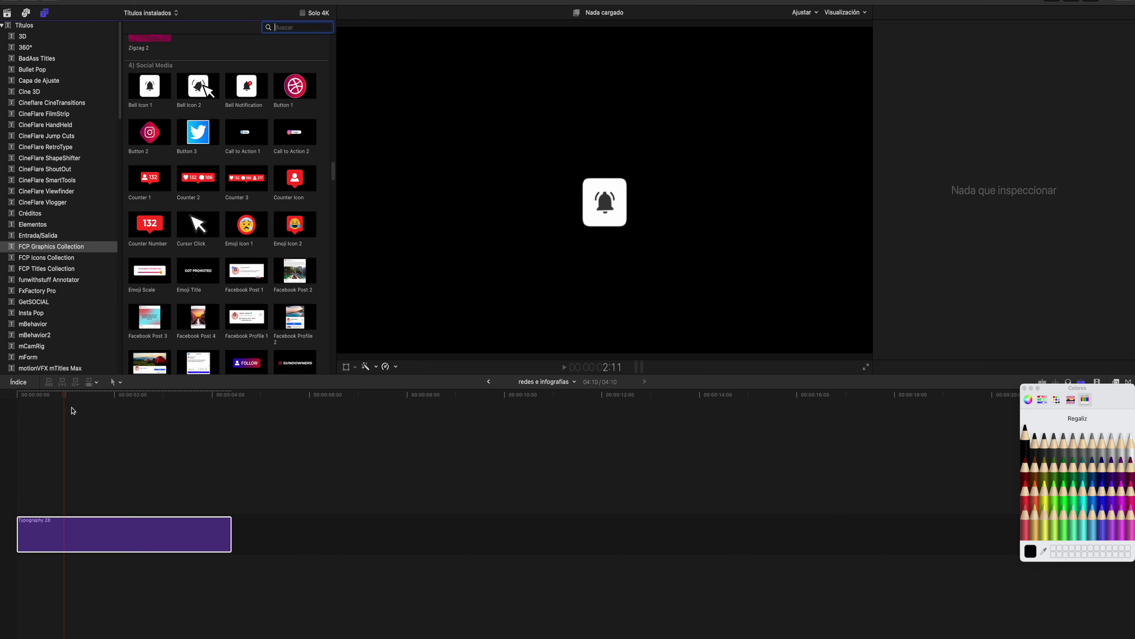
Step: Place Call to Action 2 above Typography 28 and preview its Instagram FOLLOW button
left_click(62, 394)
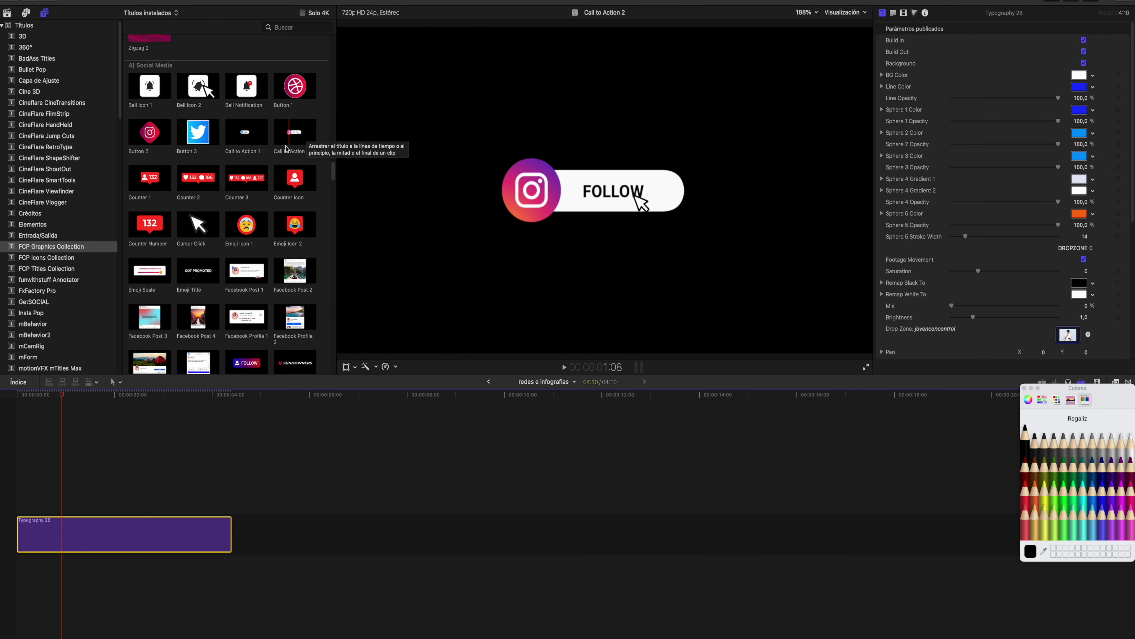
scroll(286, 152, "down", 2)
scroll(277, 188, "down", 3)
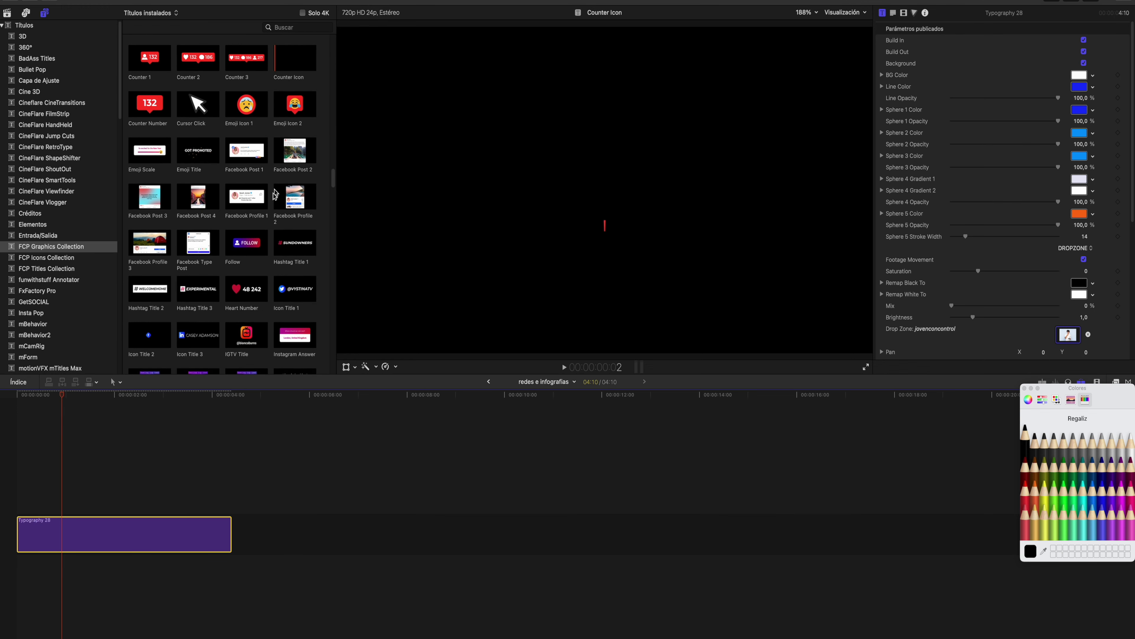
scroll(233, 295, "up", 5)
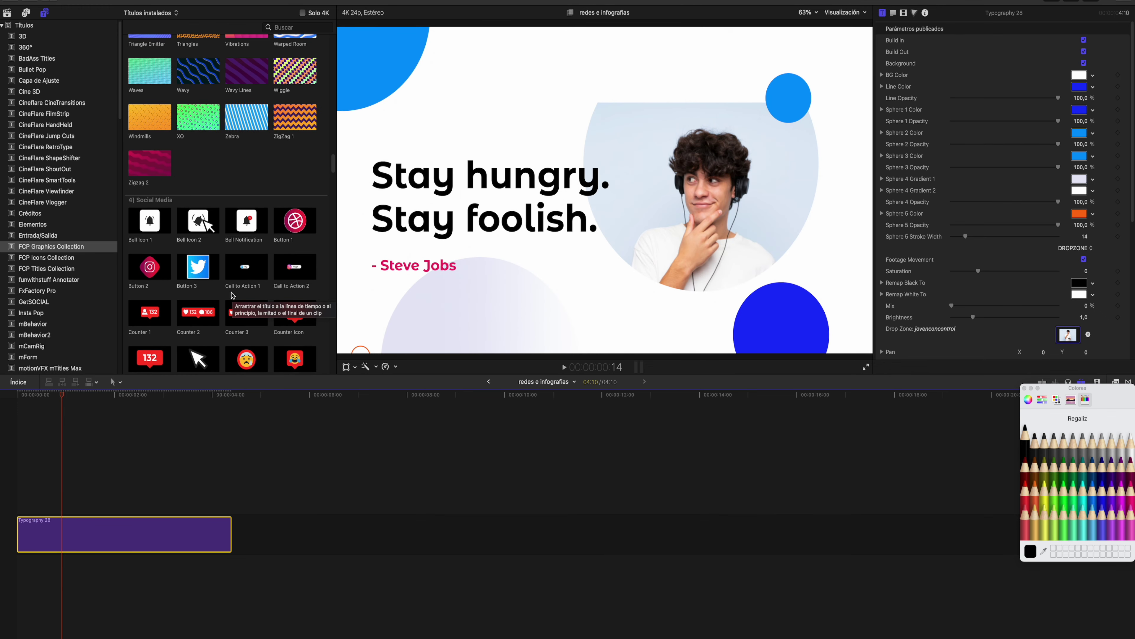
scroll(233, 295, "down", 1)
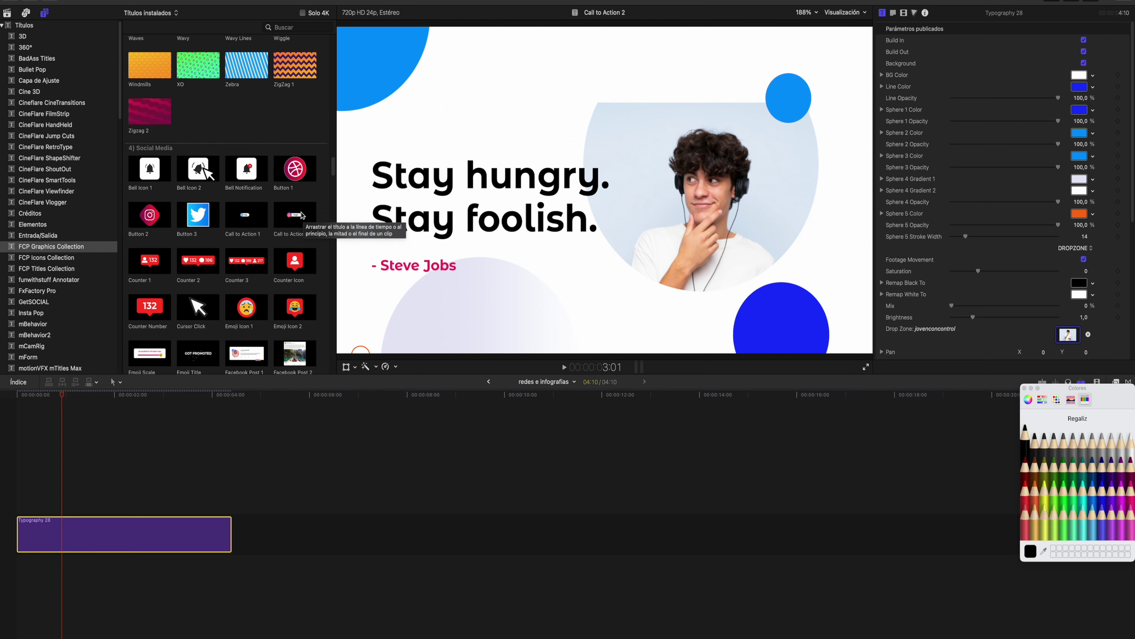
left_click_drag(301, 215, 46, 480)
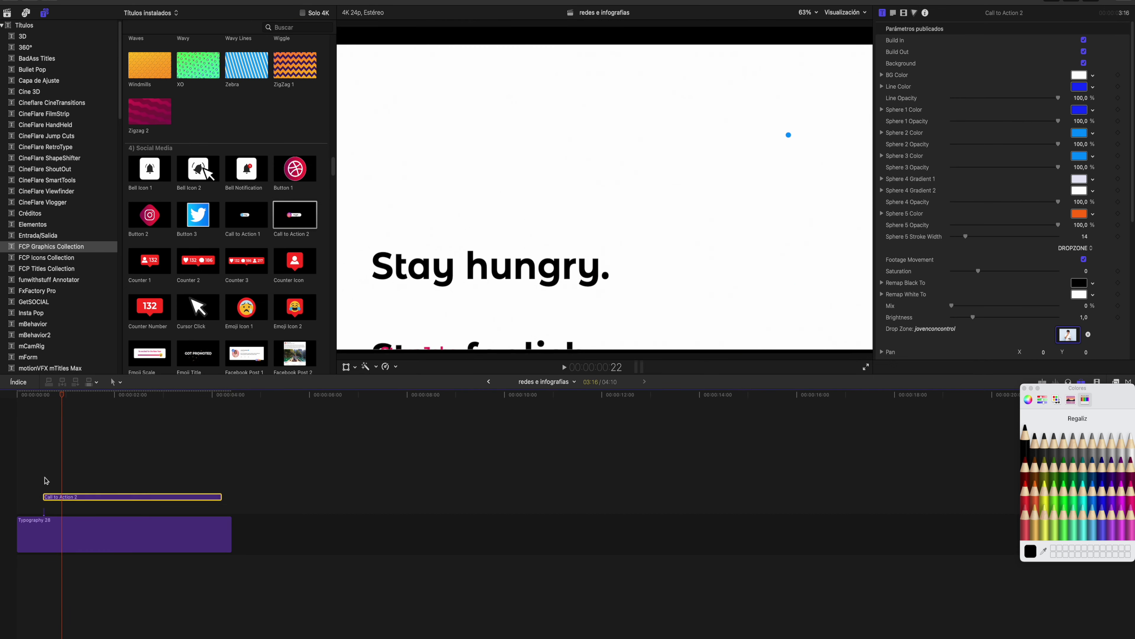
left_click(44, 469)
key("space")
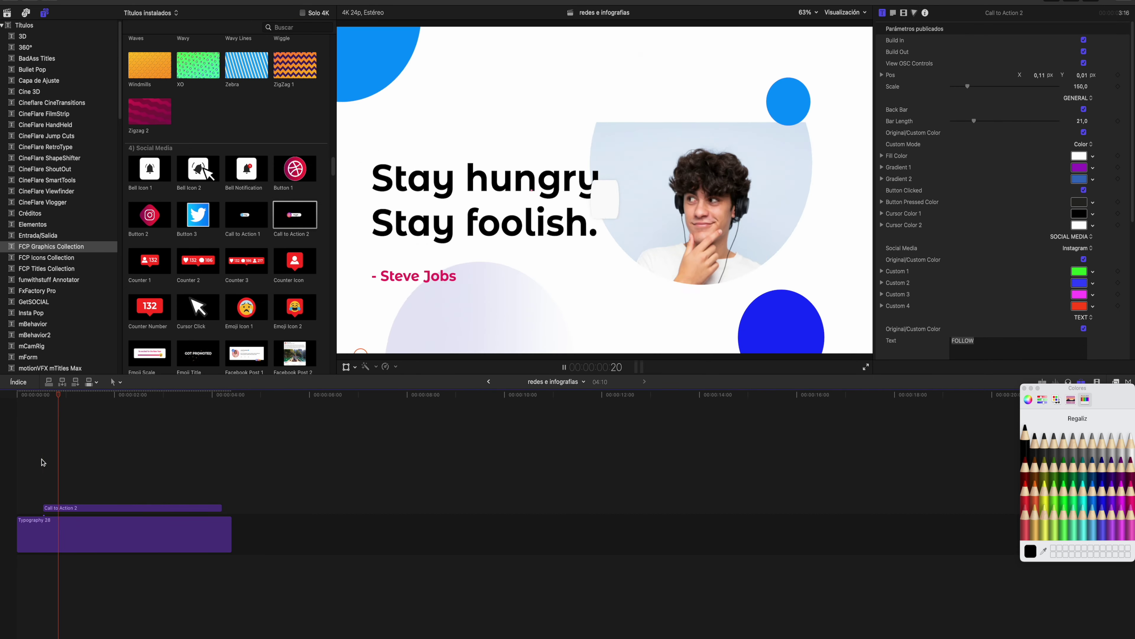
key("space")
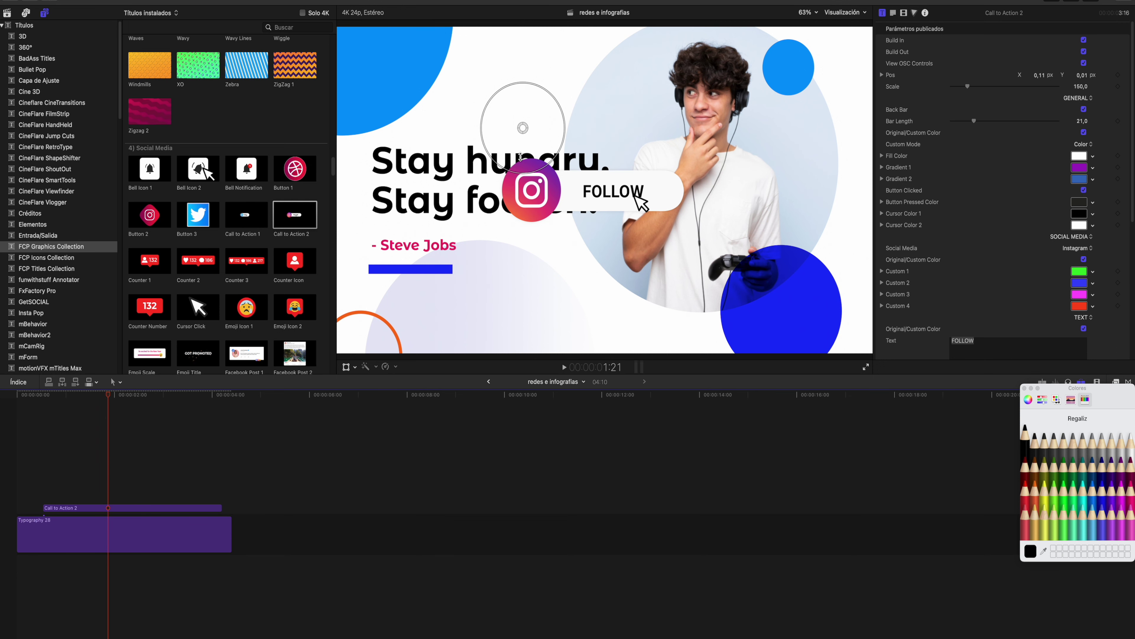
Step: Scale the Instagram FOLLOW button to 67,1 and move it bottom-left to X -0,44, Y -0,41
left_click(120, 507)
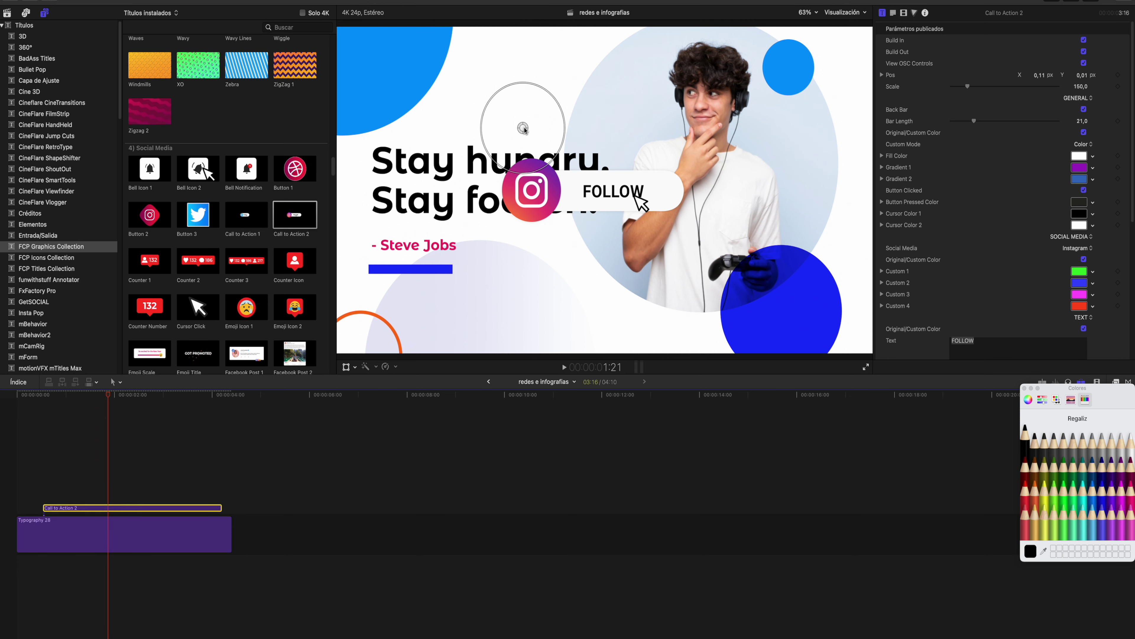
left_click_drag(523, 129, 463, 249)
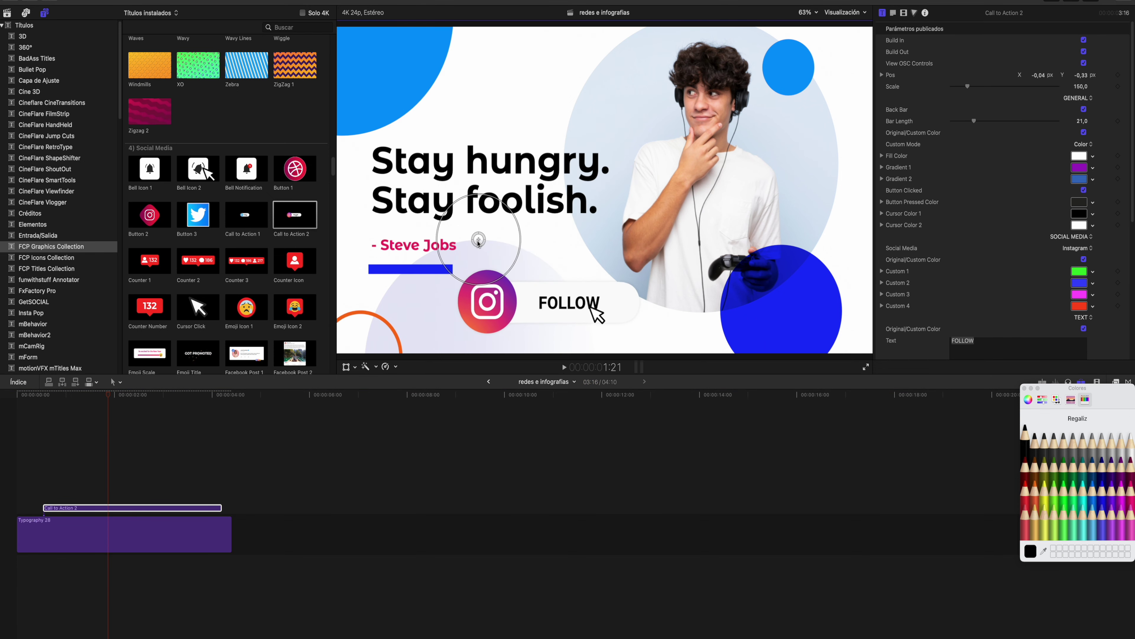
mouse_move(465, 208)
left_mouse_down()
mouse_move(459, 236)
mouse_move(355, 270)
left_mouse_up()
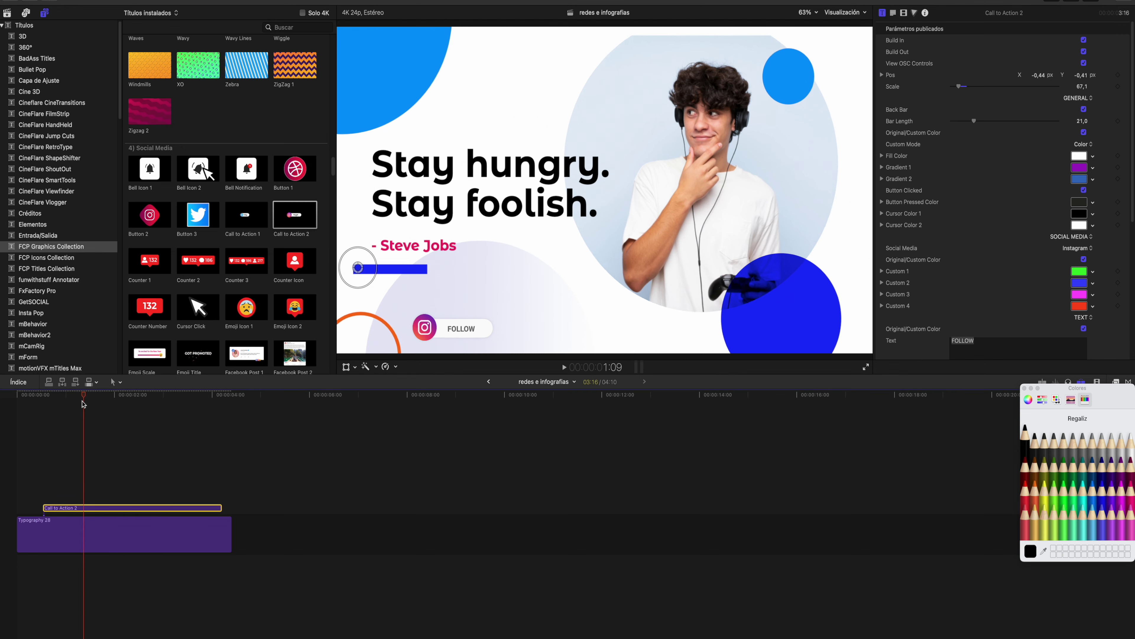
left_click(59, 511)
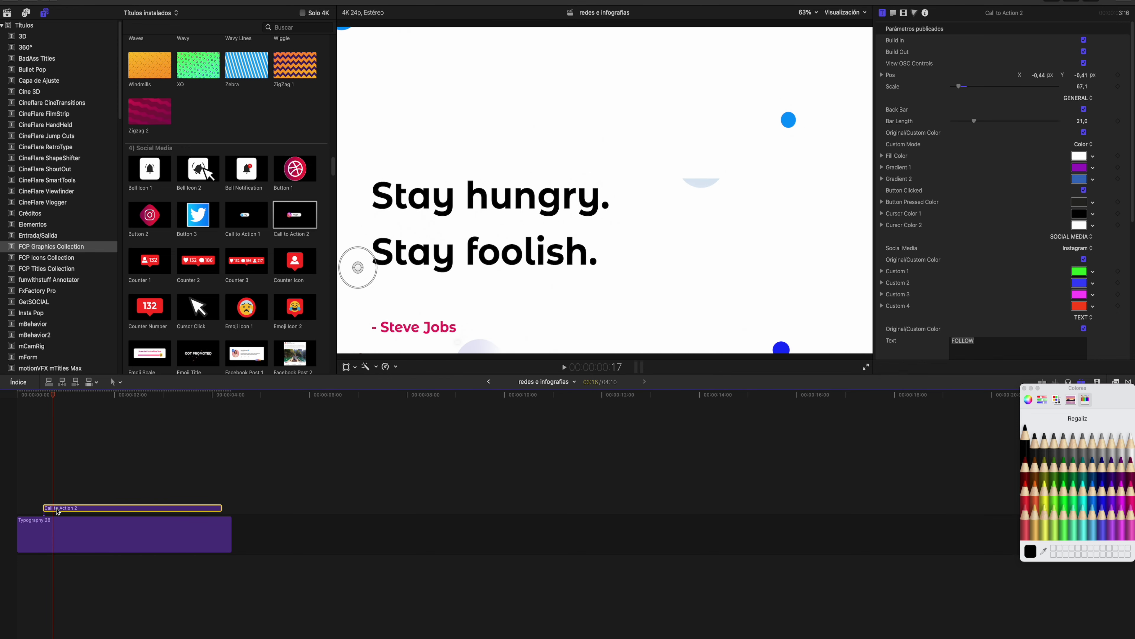
Step: Duplicate the Call to Action 2 clip twice into stacked lanes, trimmed to the same end
left_click_drag(57, 511, 77, 498)
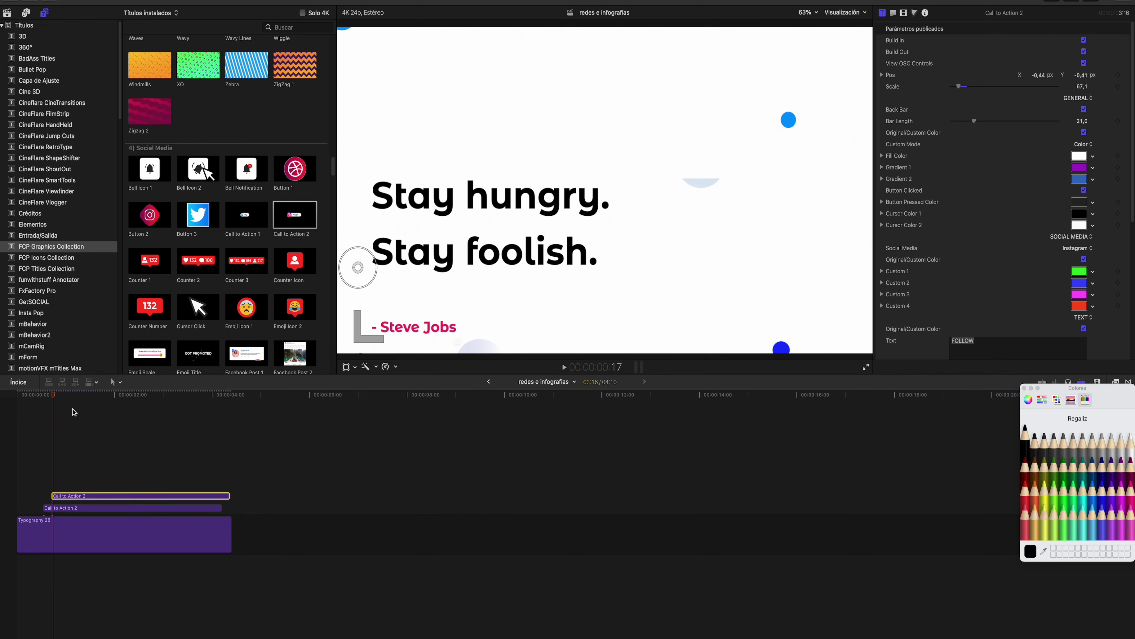
left_click(63, 396)
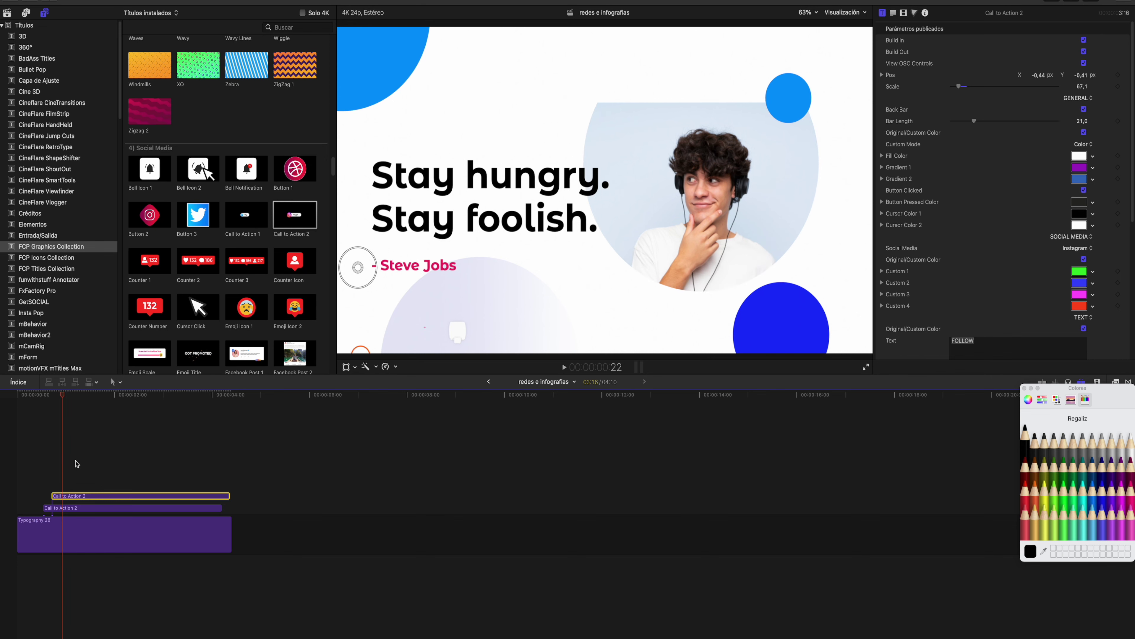
left_click_drag(75, 499, 89, 486, "alt")
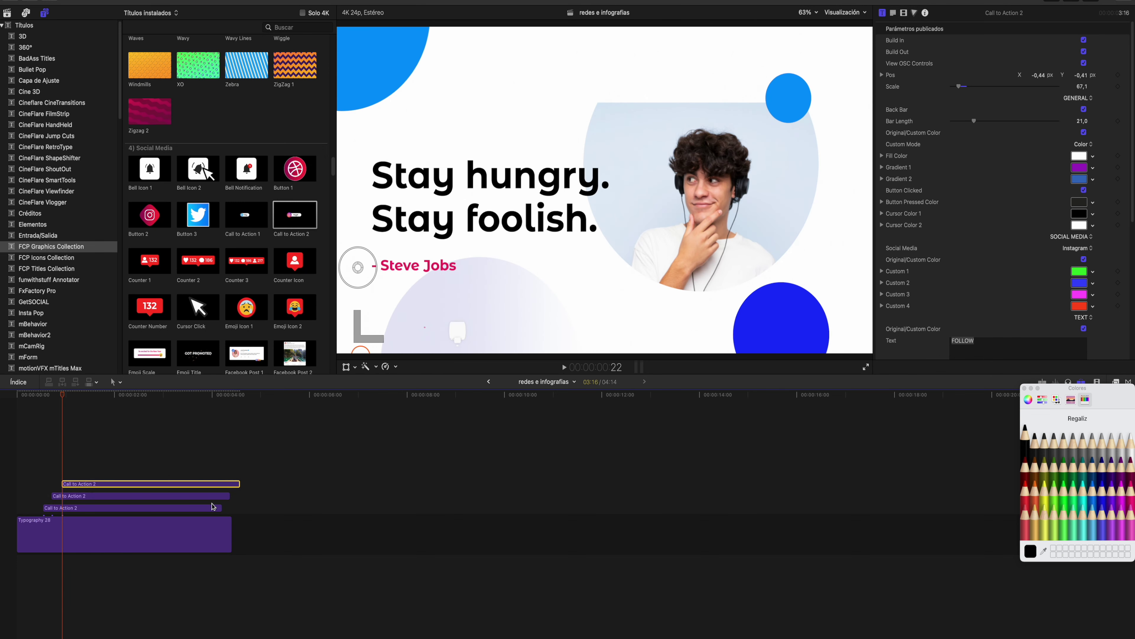
mouse_move(239, 482)
left_mouse_down()
mouse_move(222, 483)
mouse_move(221, 508)
left_mouse_up()
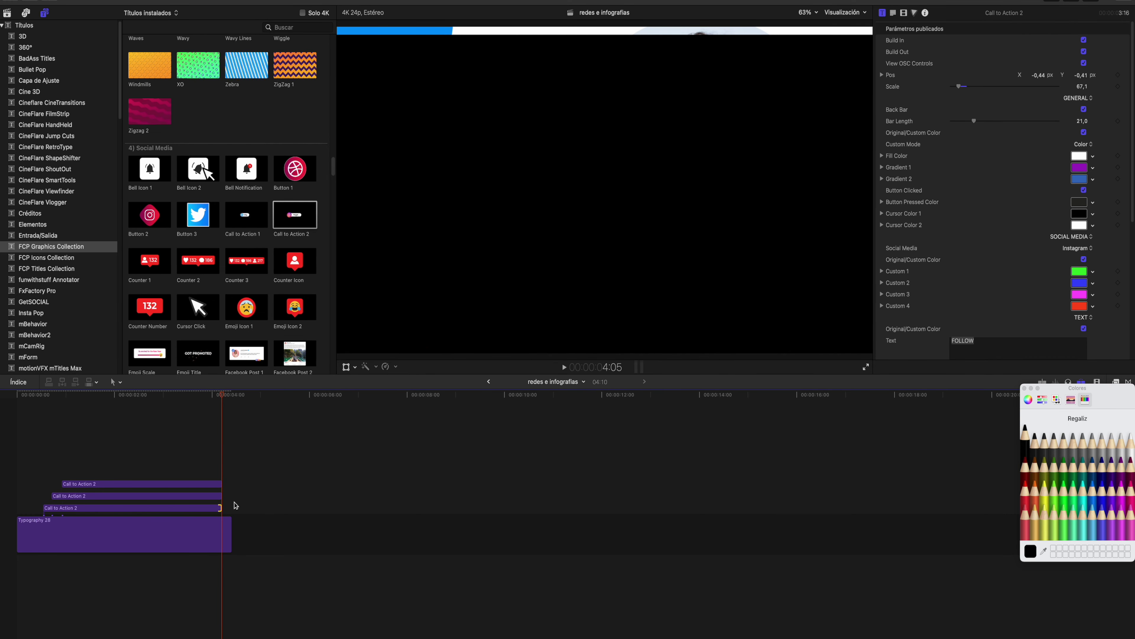
left_click(30, 422)
key("space")
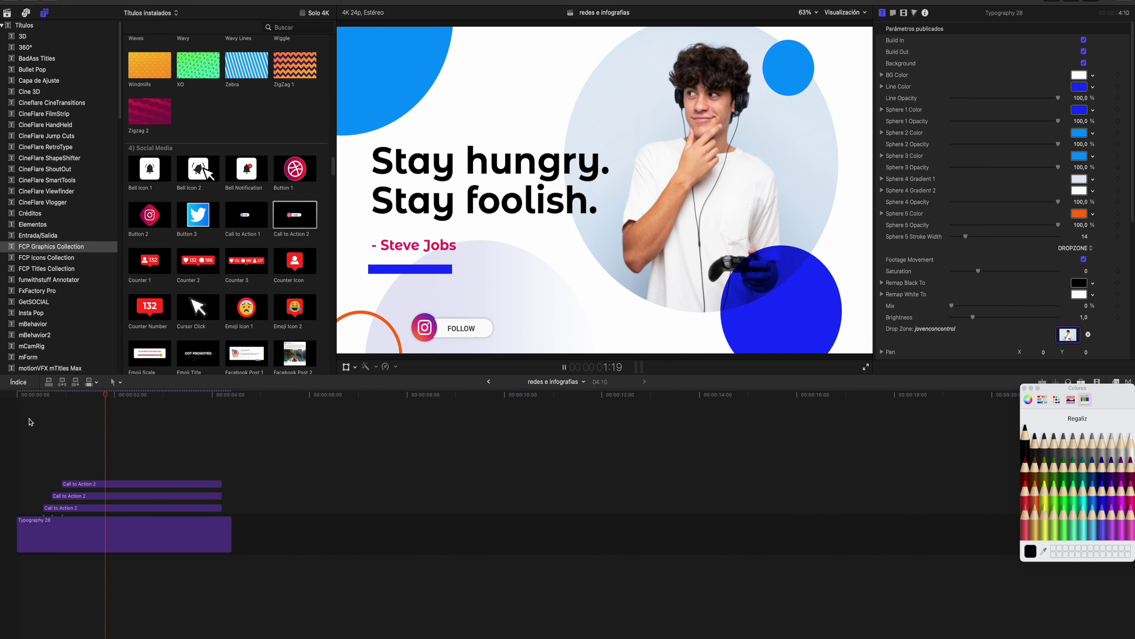
key("space")
Step: Slide the second and third FOLLOW buttons right into a row, then close the Colors window
left_click(137, 509)
left_click(143, 497)
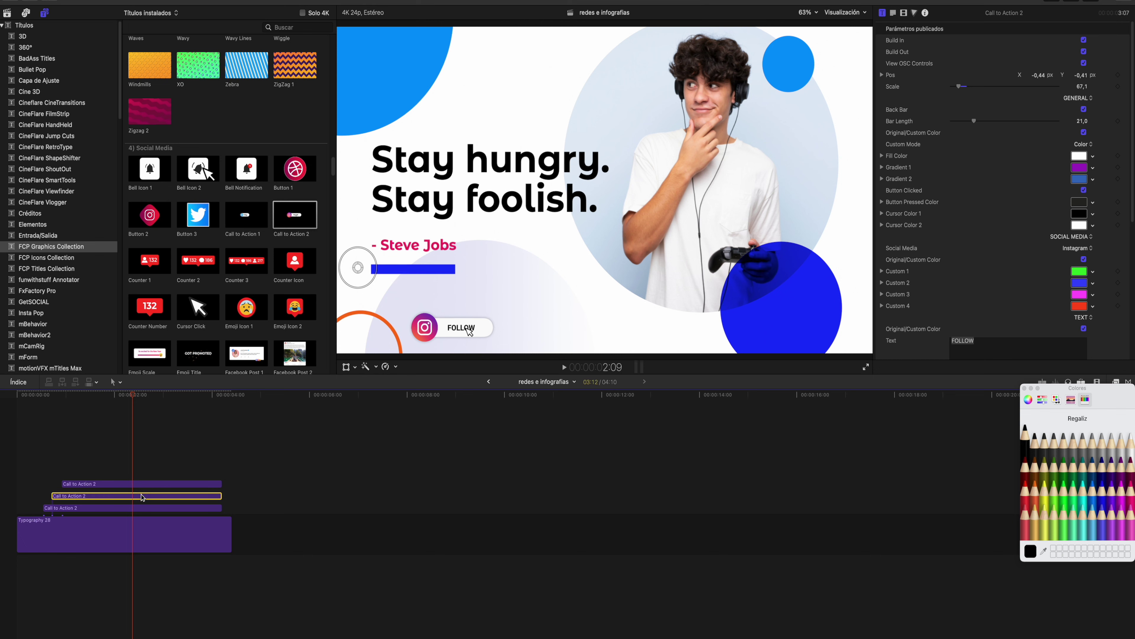
left_click_drag(384, 271, 450, 269)
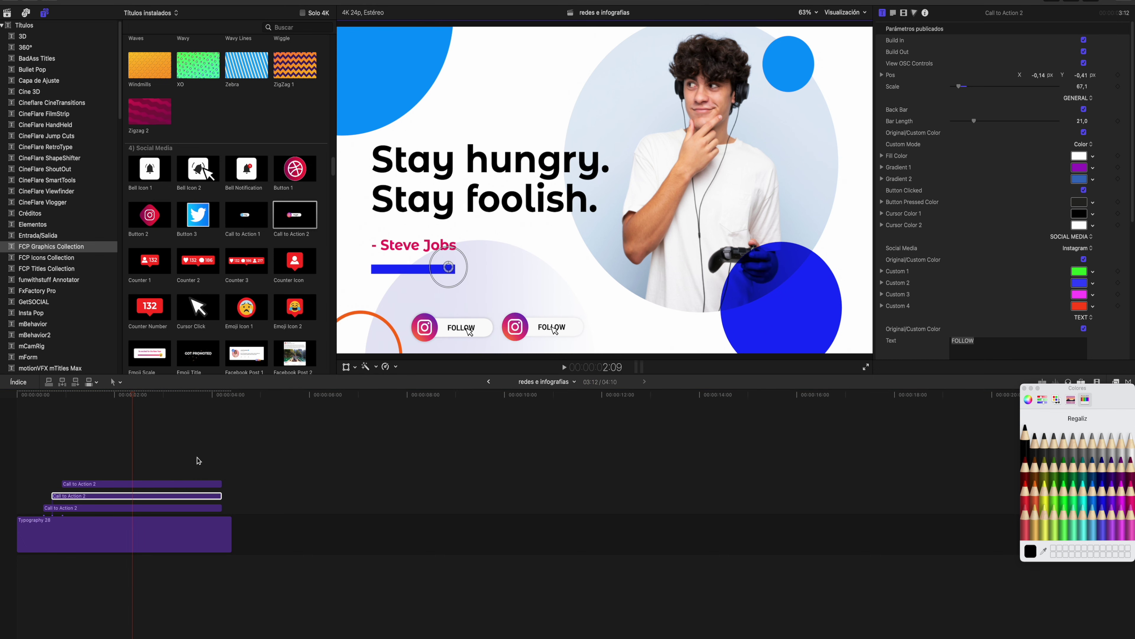
left_click(156, 483)
left_click_drag(357, 267, 545, 267)
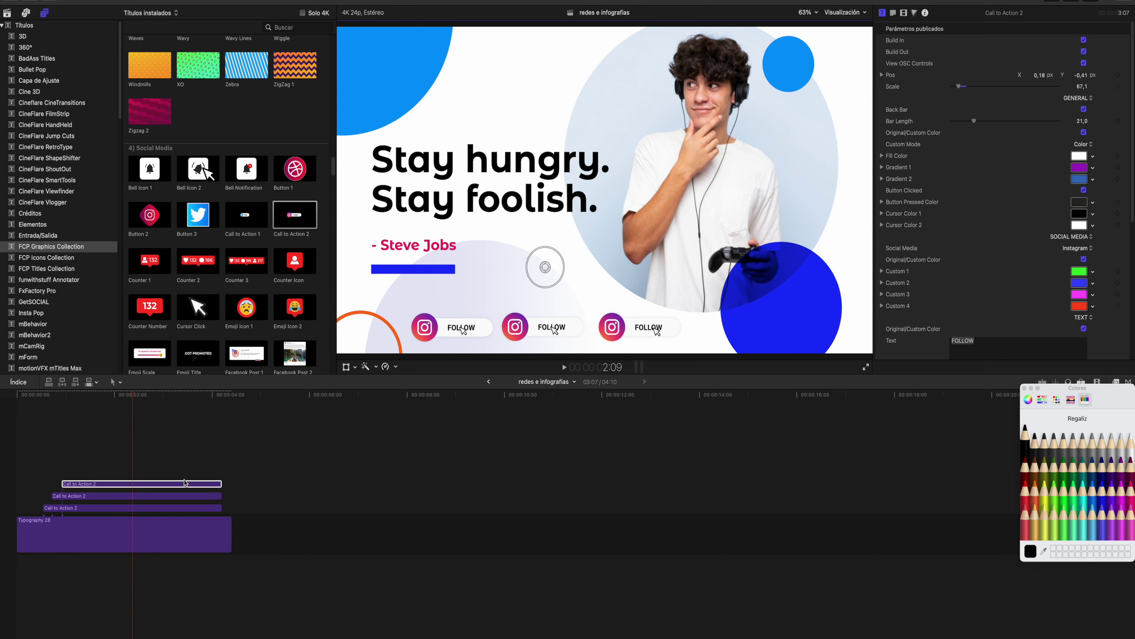
left_click(1025, 388)
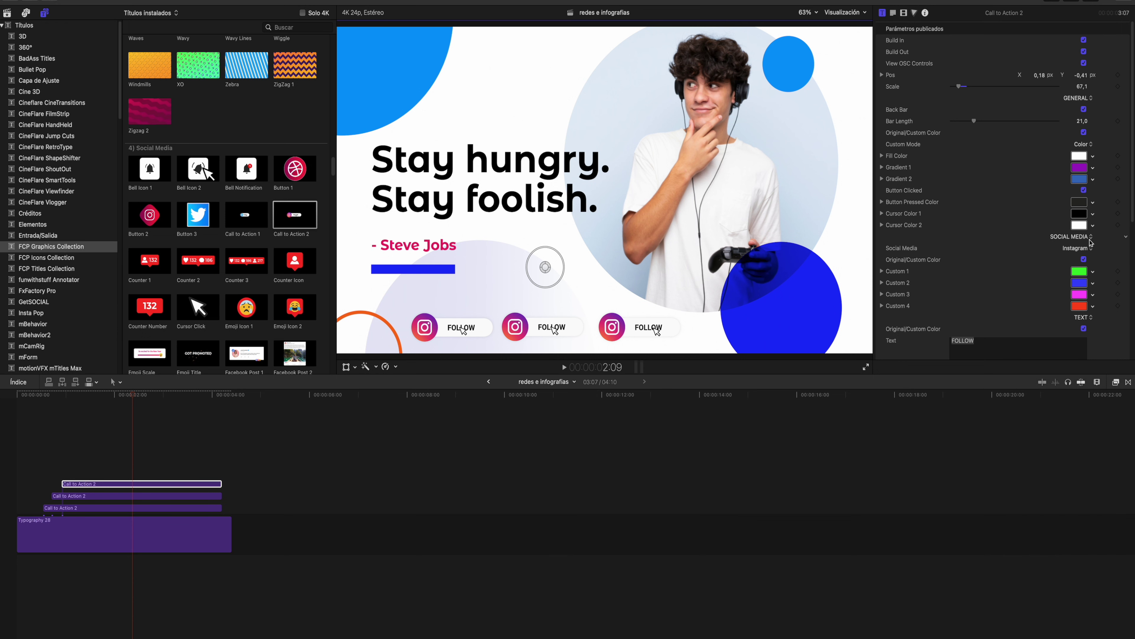
Step: Switch the top clip's button to Snapchat and the middle clip's button to TikTok
left_click(1075, 248)
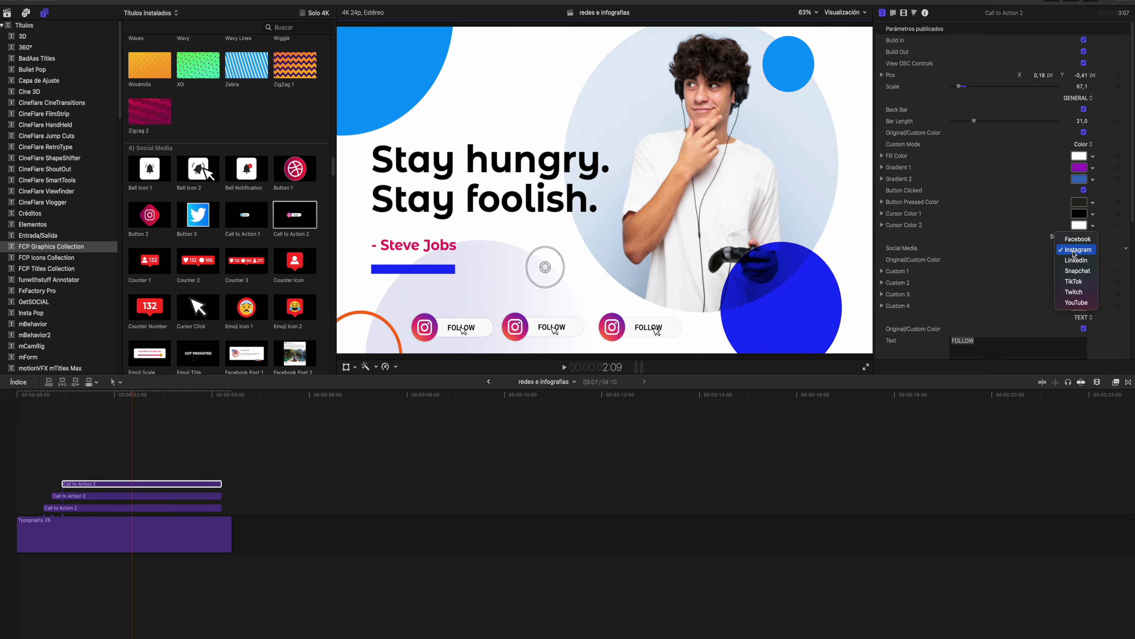
left_click(1077, 271)
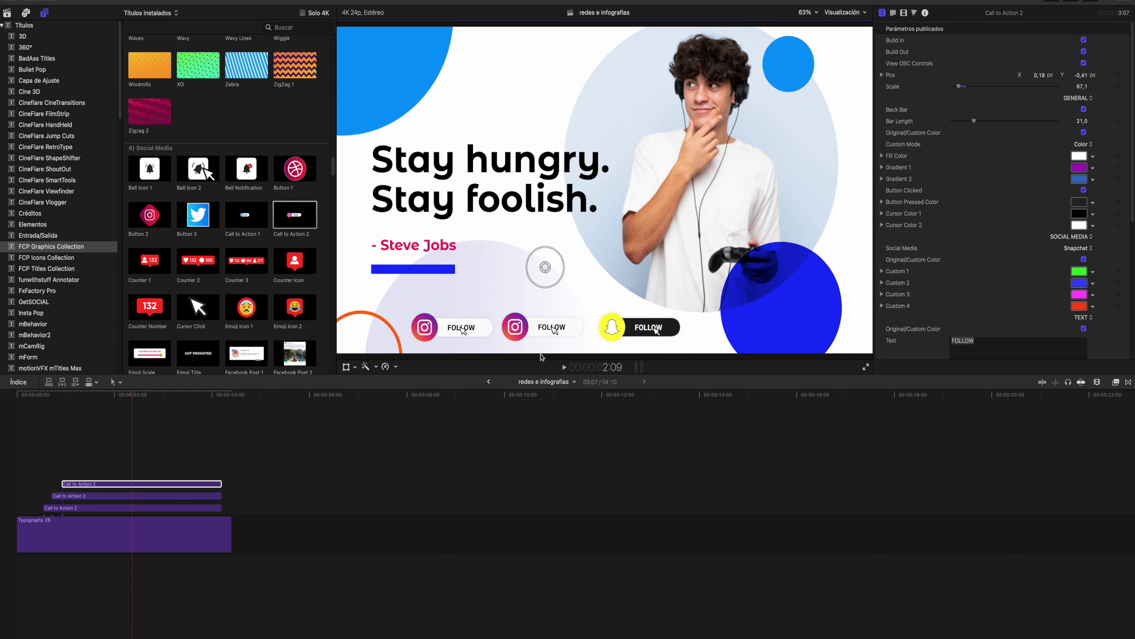
left_click(162, 496)
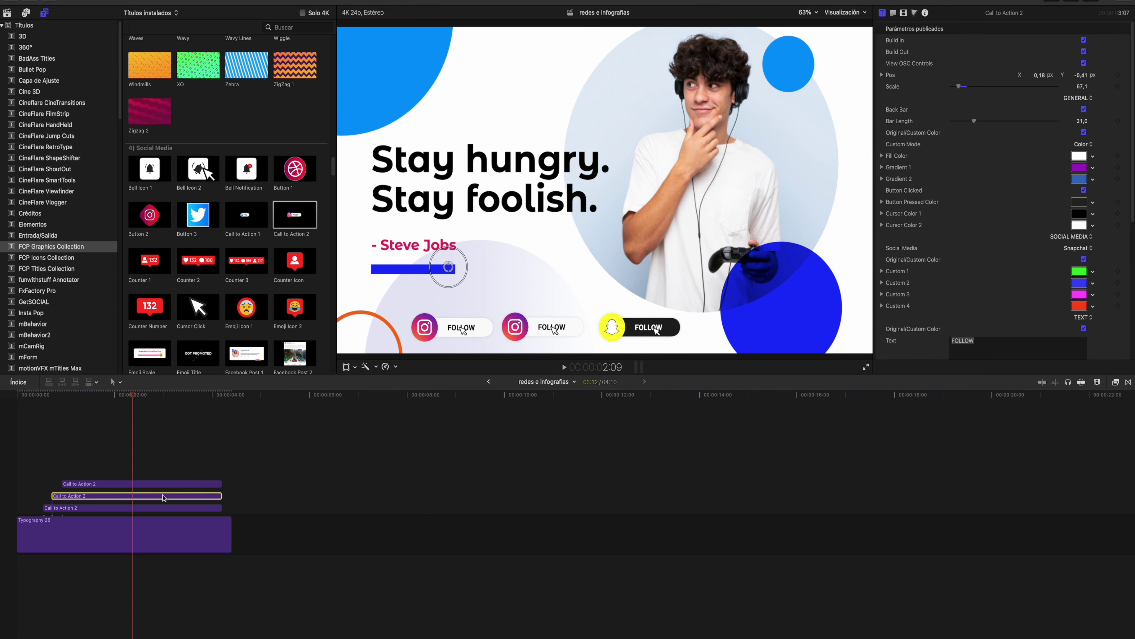
left_click(1083, 253)
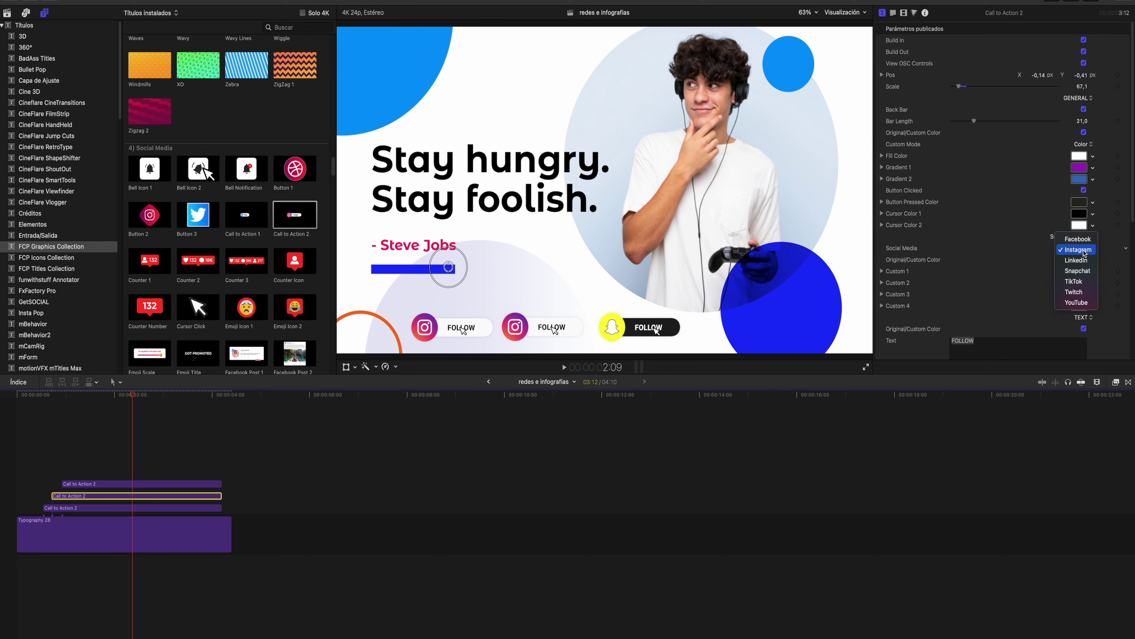
left_click(1080, 282)
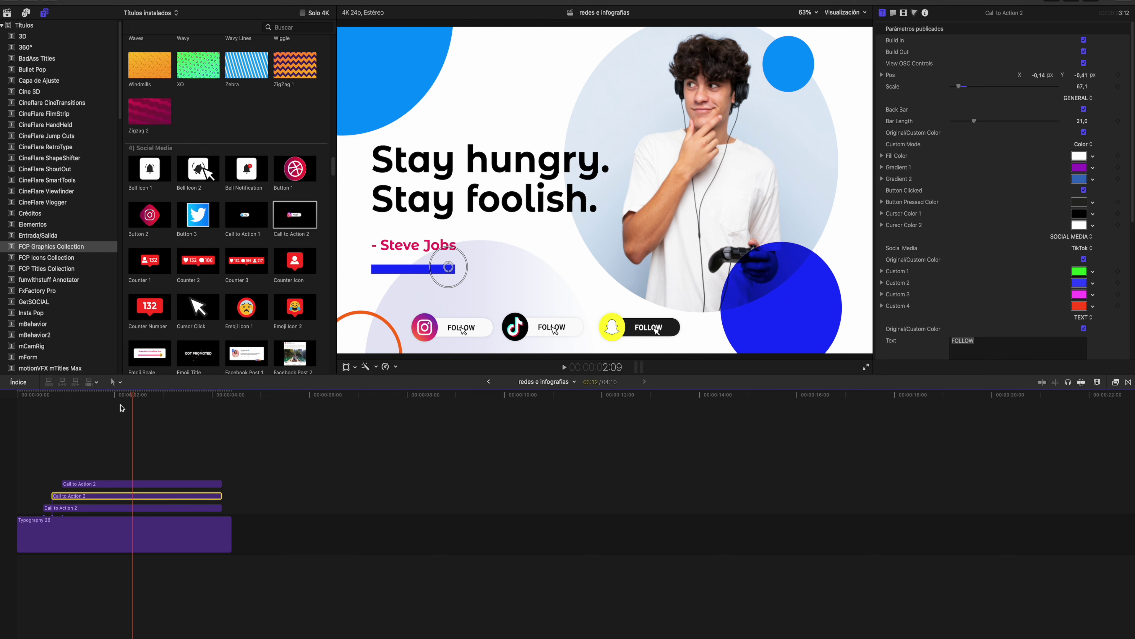
left_click(16, 398)
Step: Change the TikTok button's texts from FOLLOW to 'Sígueme' and FOLLOWING to 'Gracias !'
key("space")
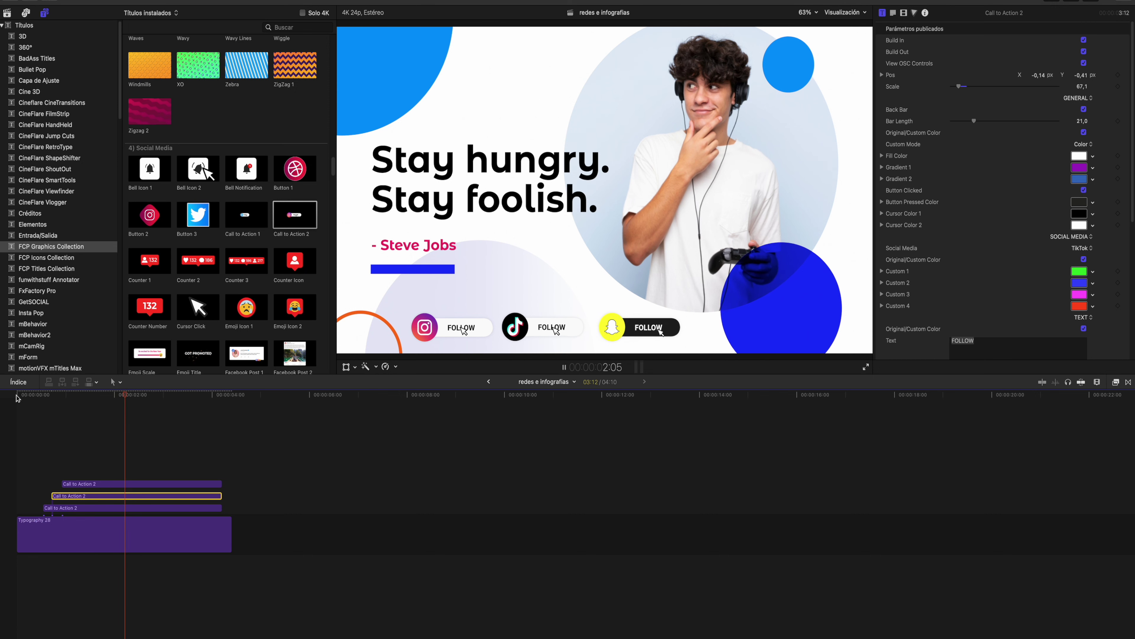
key("space")
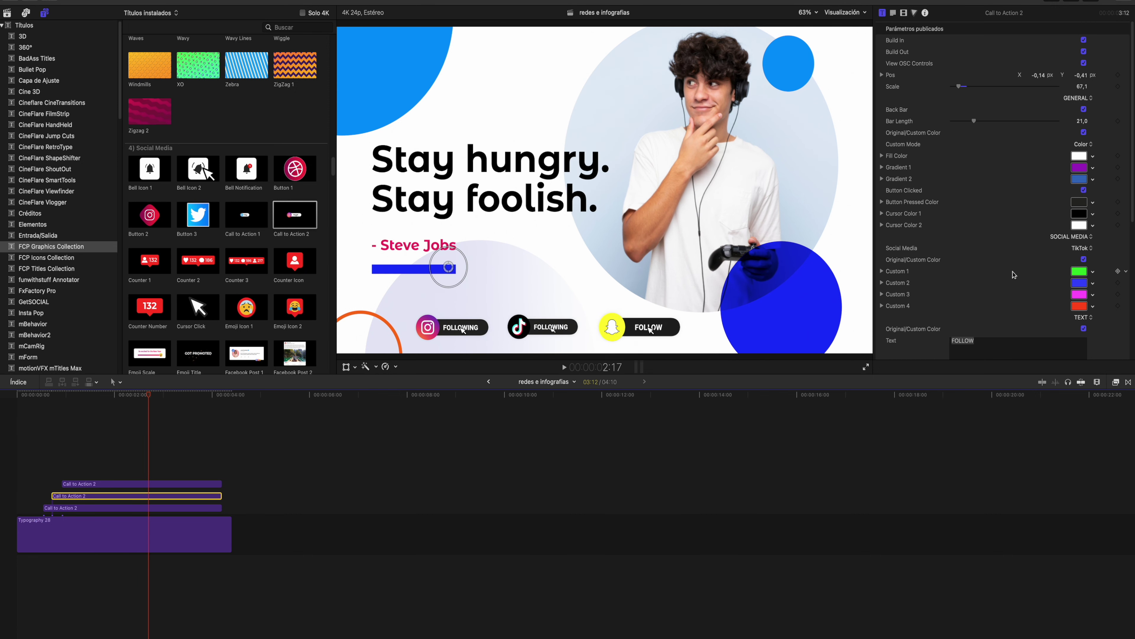
scroll(1059, 244, "down", 5)
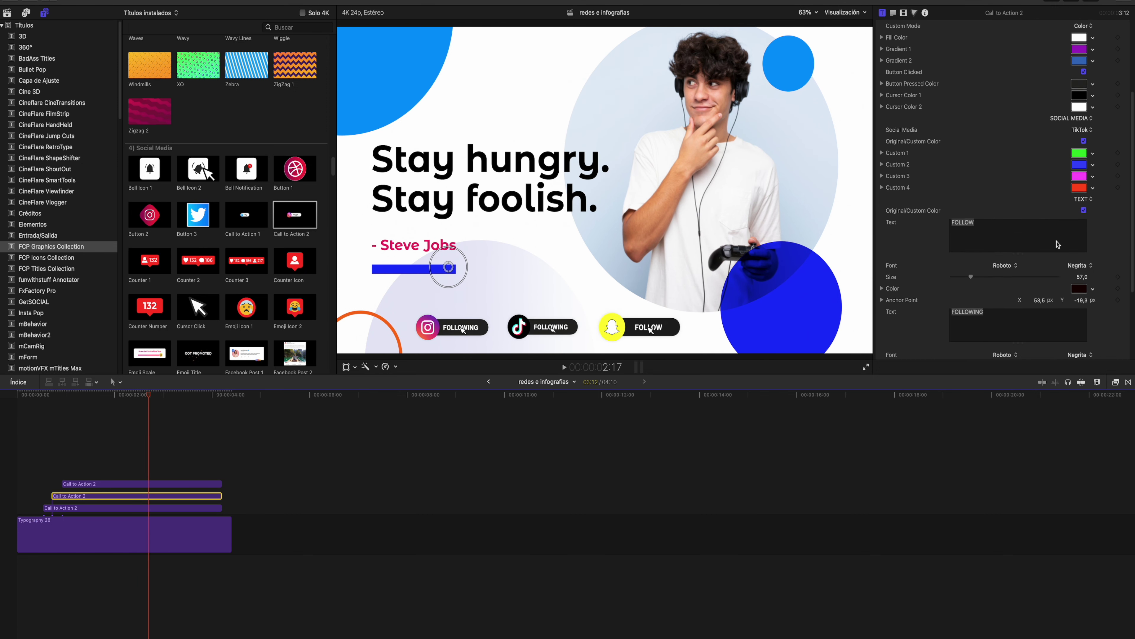
left_click(975, 216)
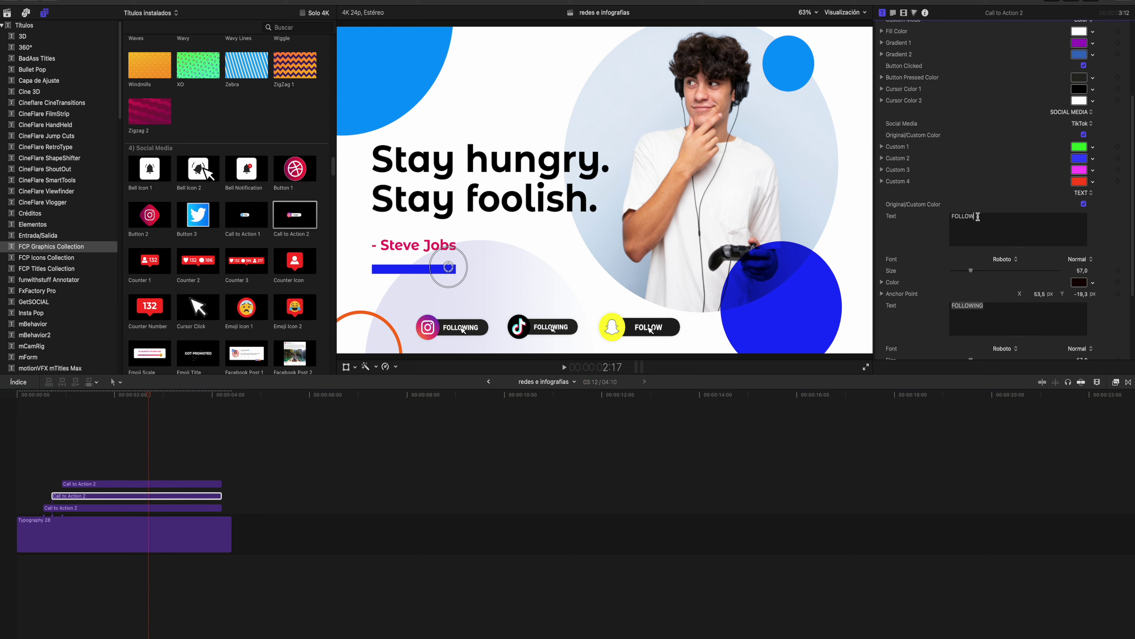
left_click_drag(979, 216, 941, 219)
type("sui")
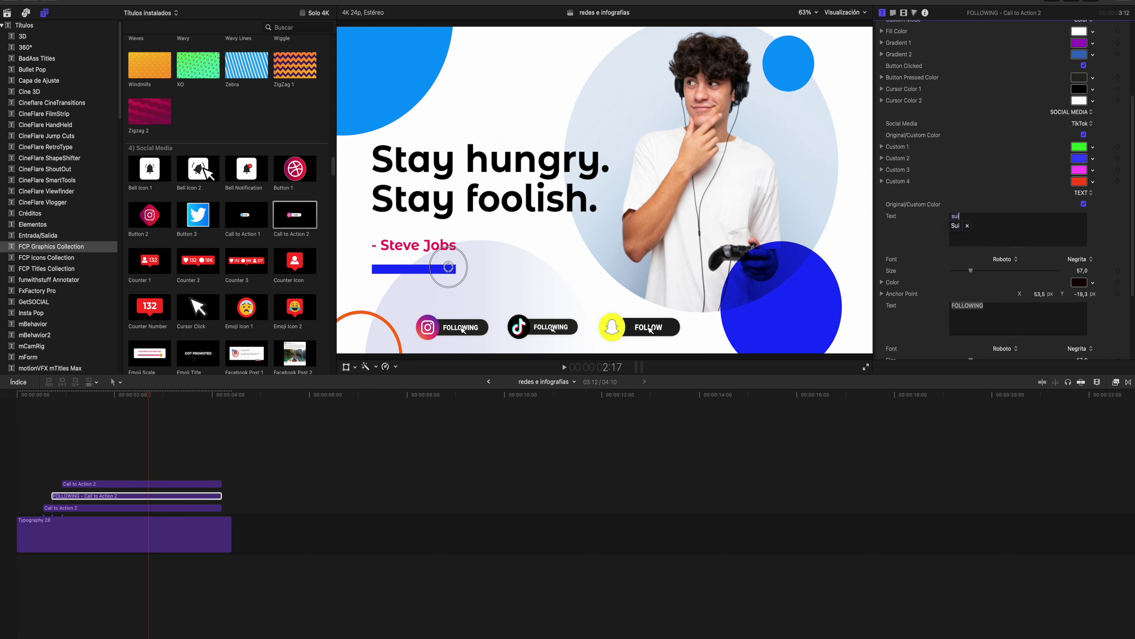
key("BackSpace")
key("BackSpace")
type("ígueme")
left_click_drag(983, 306, 951, 302)
type("Gracias ")
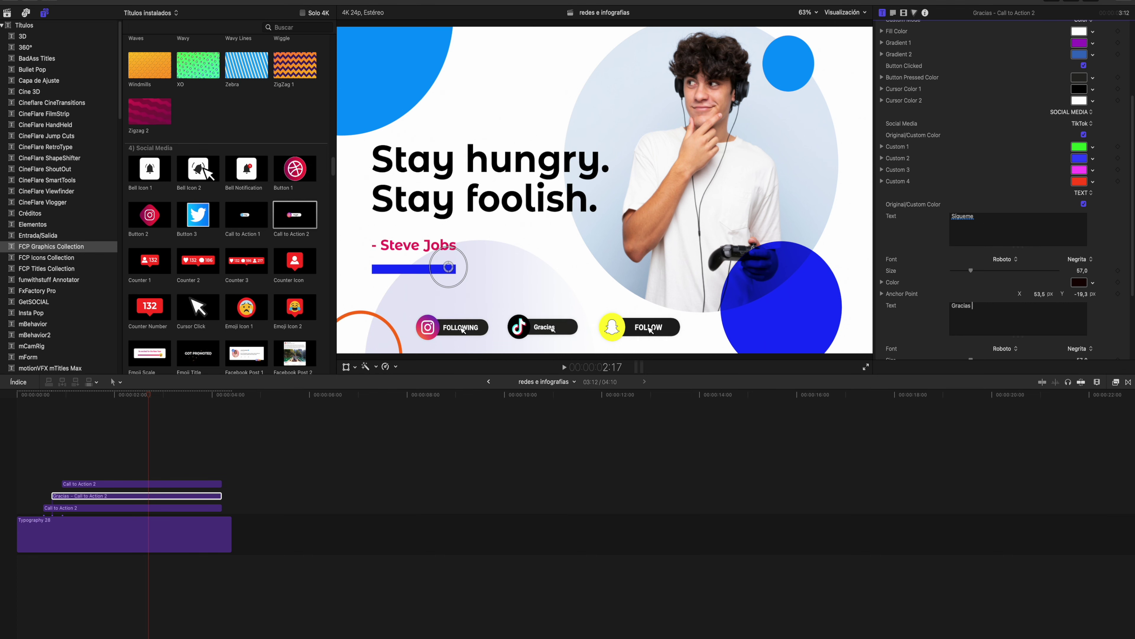
type("!")
left_click(37, 394)
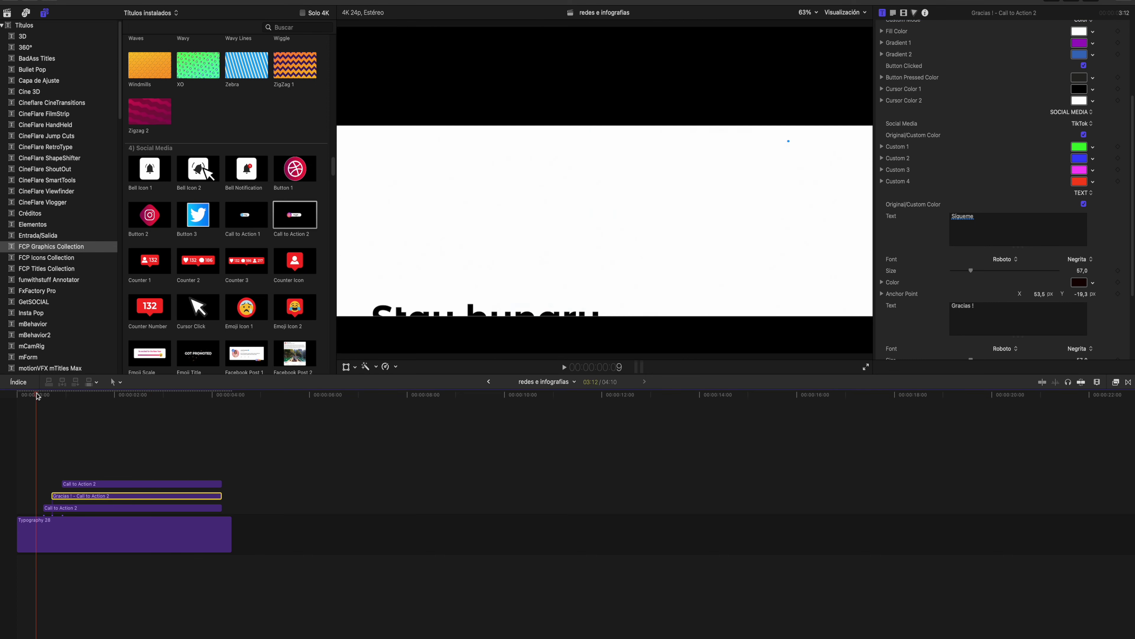
key("space")
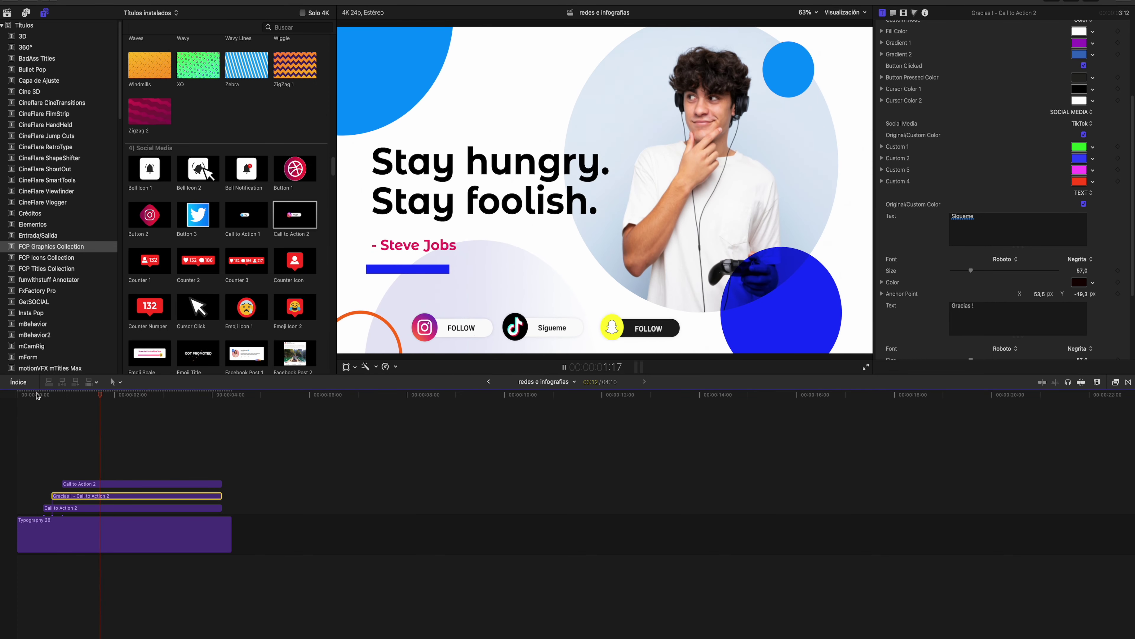
key("space")
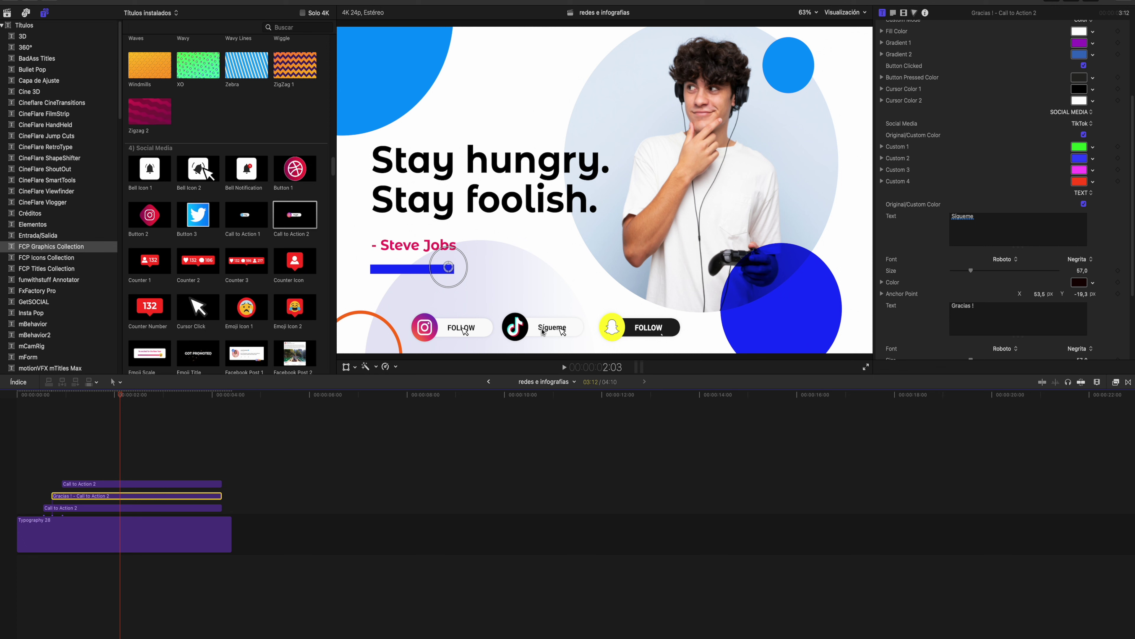
key("space")
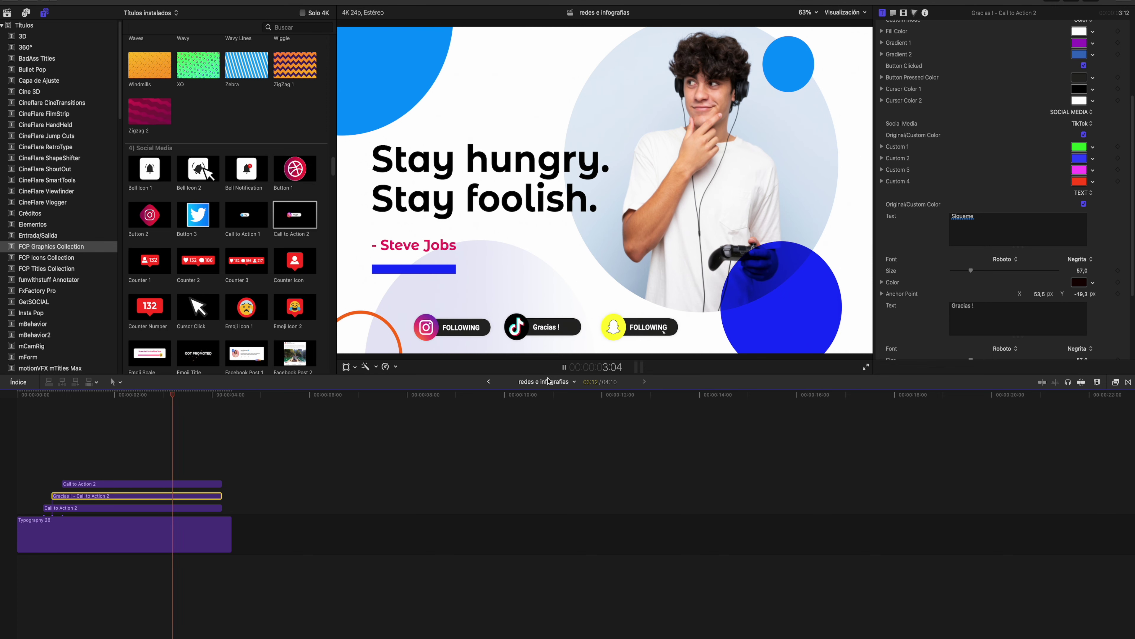
key("space")
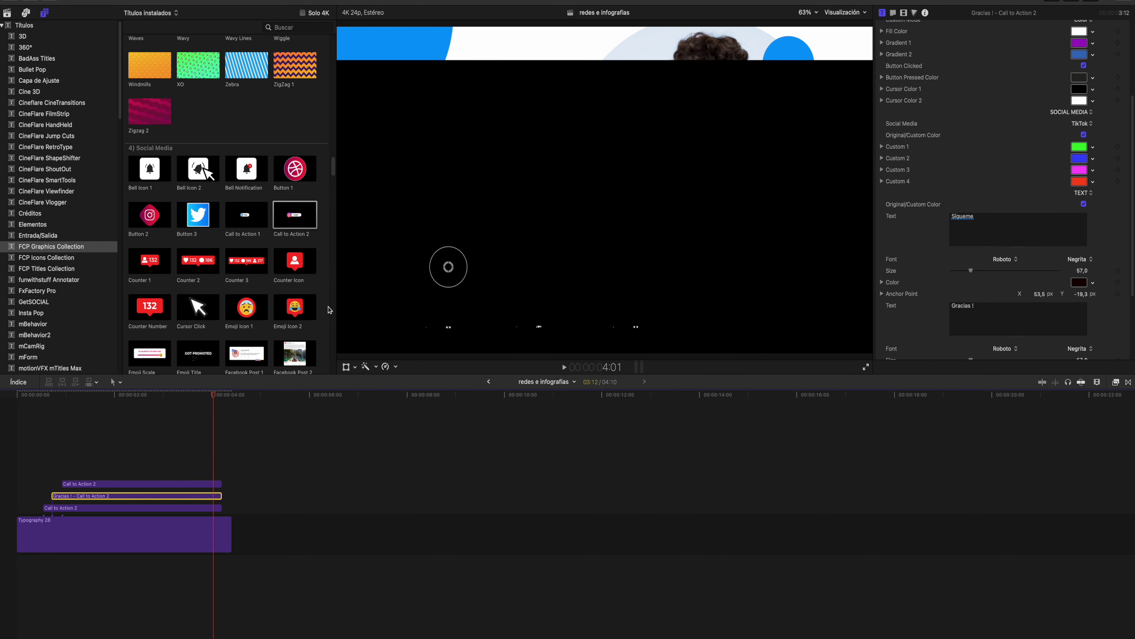
scroll(252, 315, "down", 1)
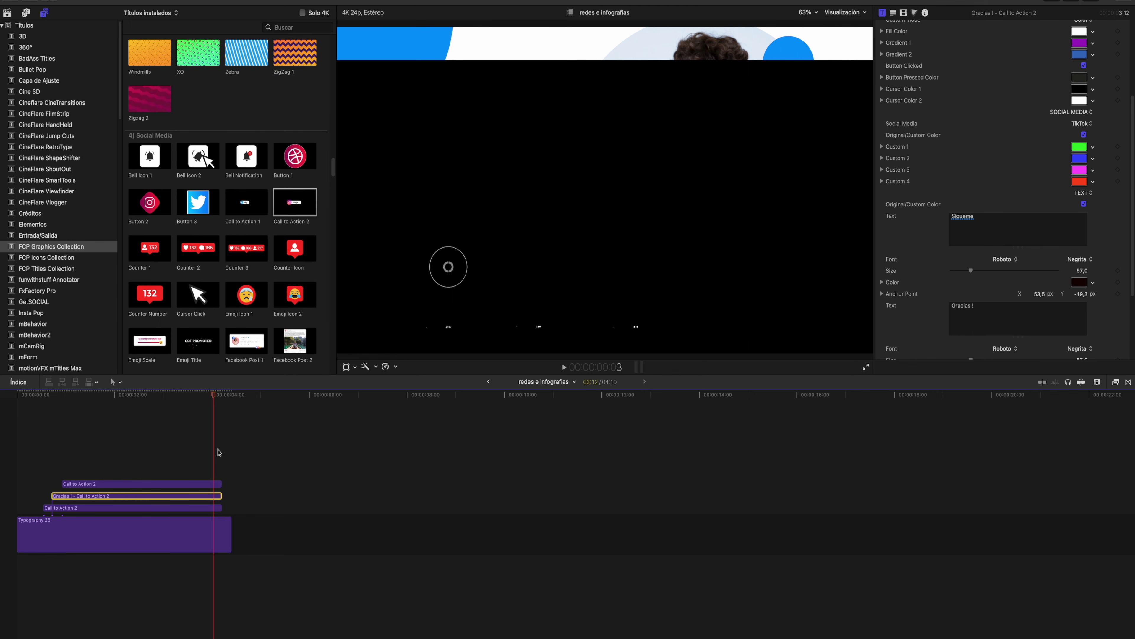
left_click_drag(214, 400, 231, 397)
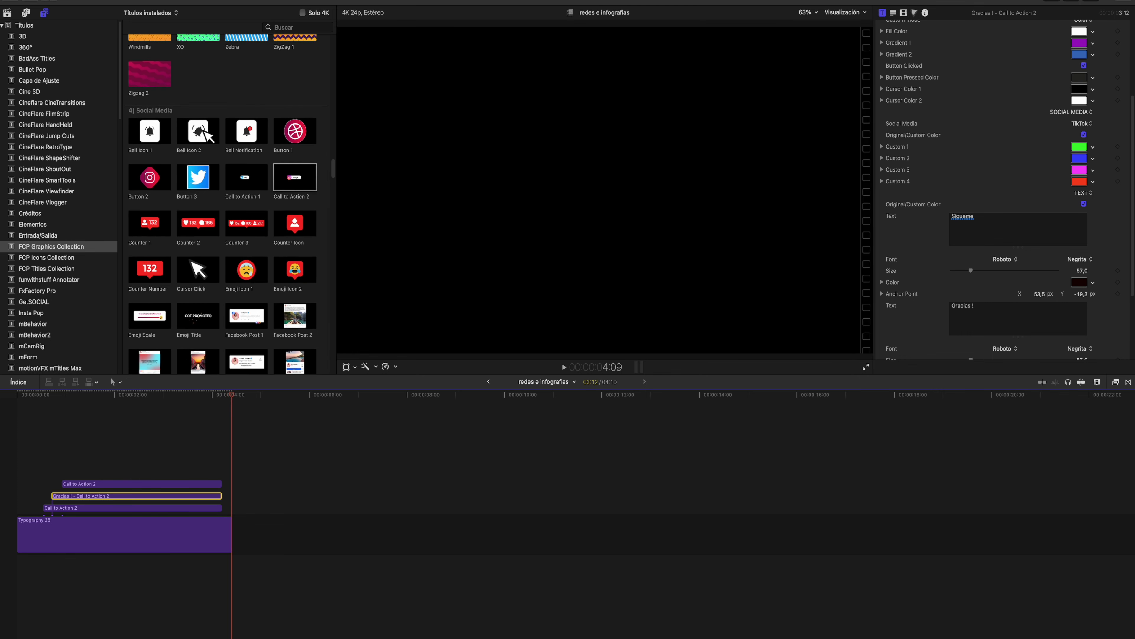
scroll(235, 284, "down", 4)
scroll(235, 284, "down", 3)
Step: Add Facebook Post 1 after the typography clip and preview it
scroll(236, 284, "down", 2)
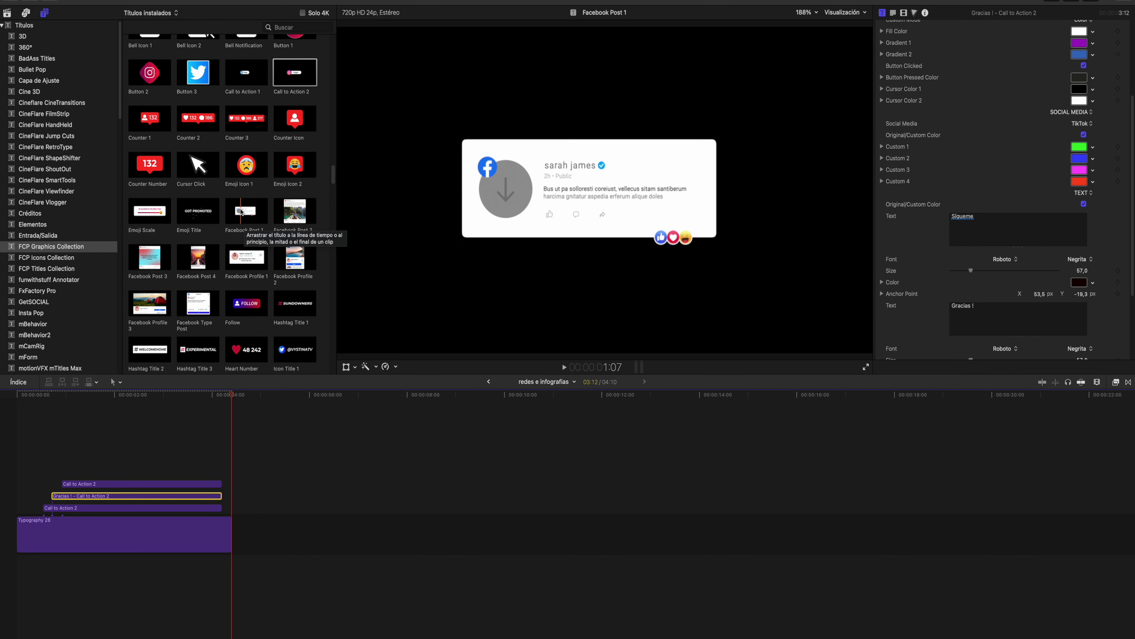
mouse_move(241, 212)
left_mouse_down()
mouse_move(272, 498)
mouse_move(236, 536)
left_mouse_up()
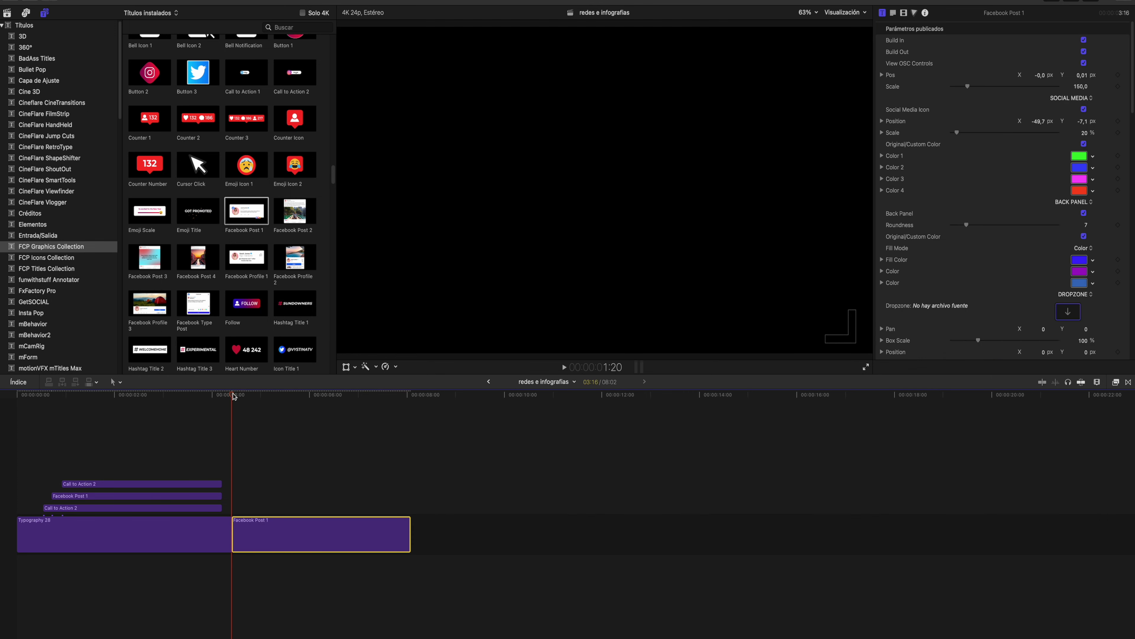
key("space")
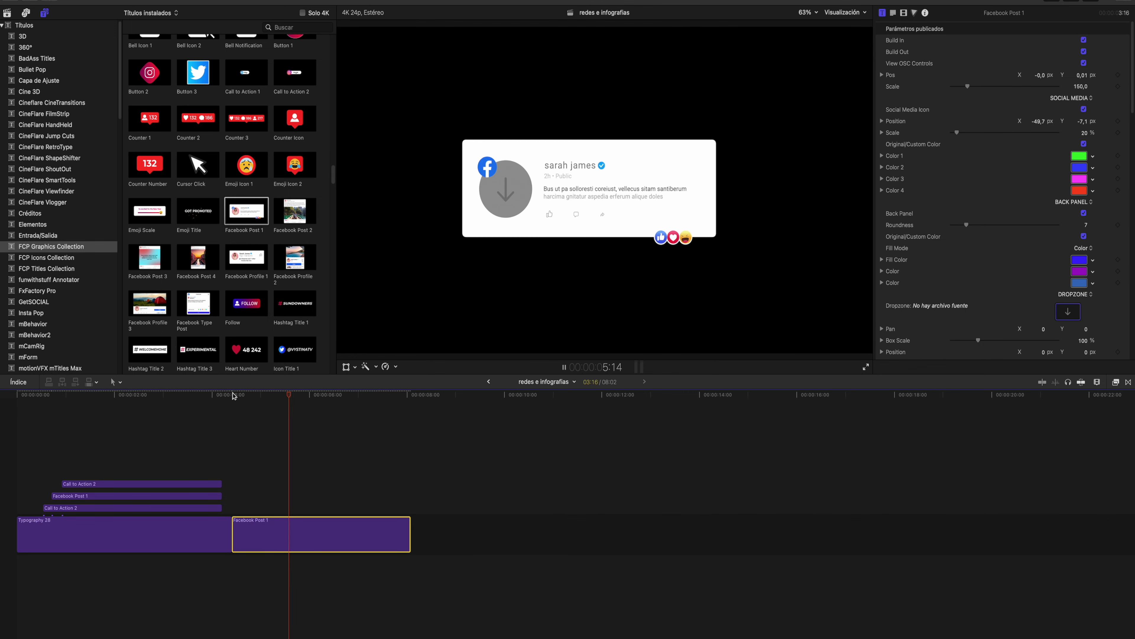
key("space")
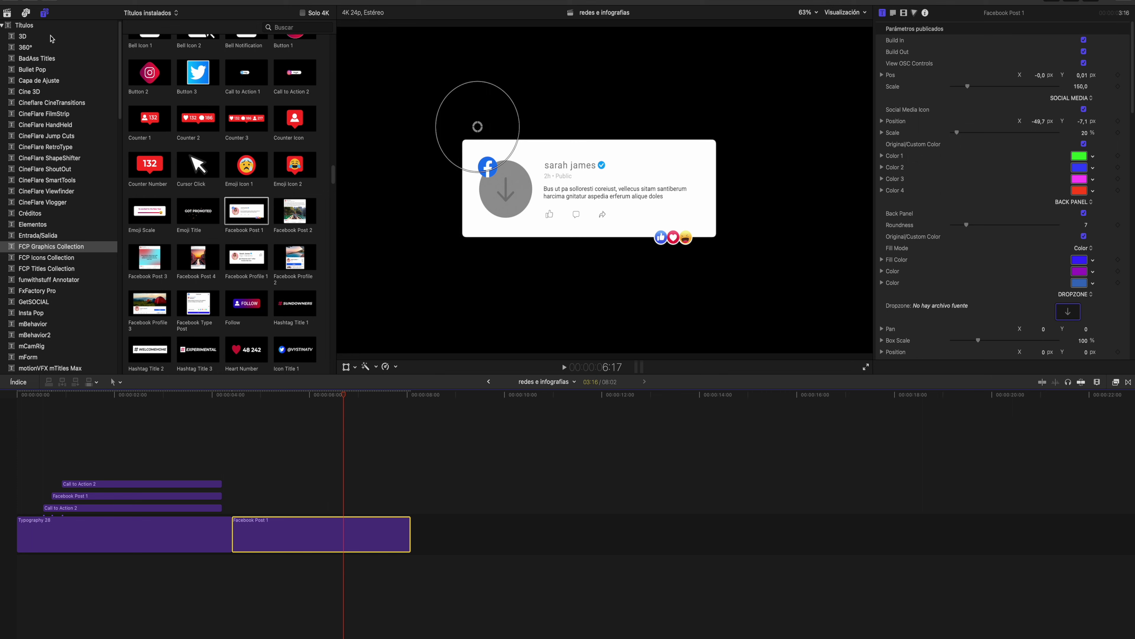
Step: Place the Small Dots background on the timeline after Facebook Post 1
scroll(229, 200, "up", 10)
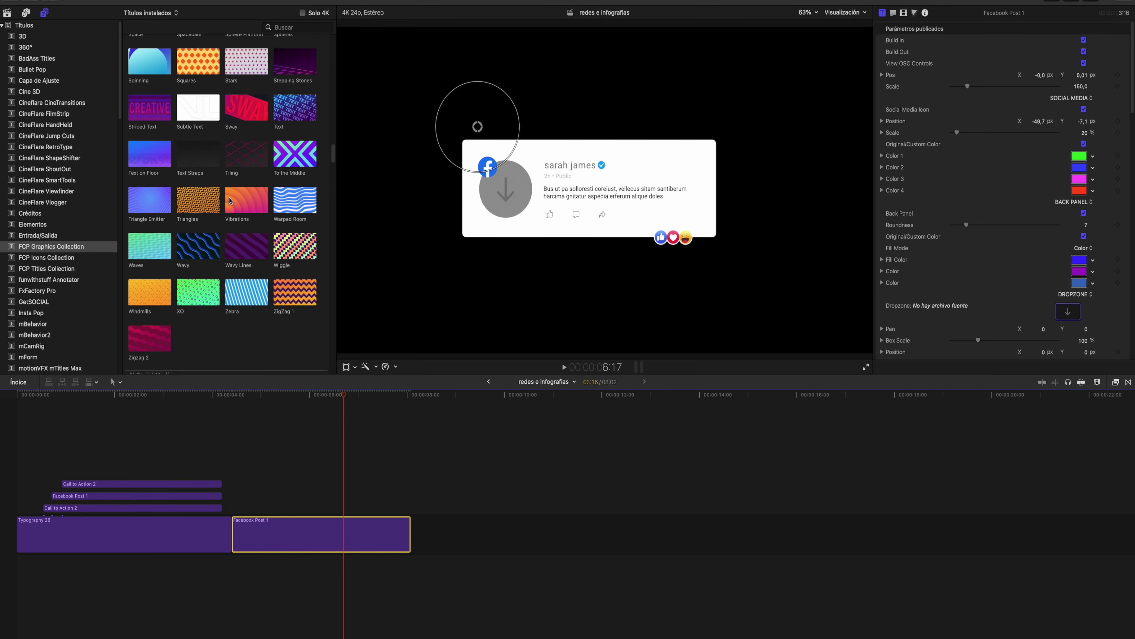
scroll(229, 200, "up", 2)
scroll(230, 200, "up", 3)
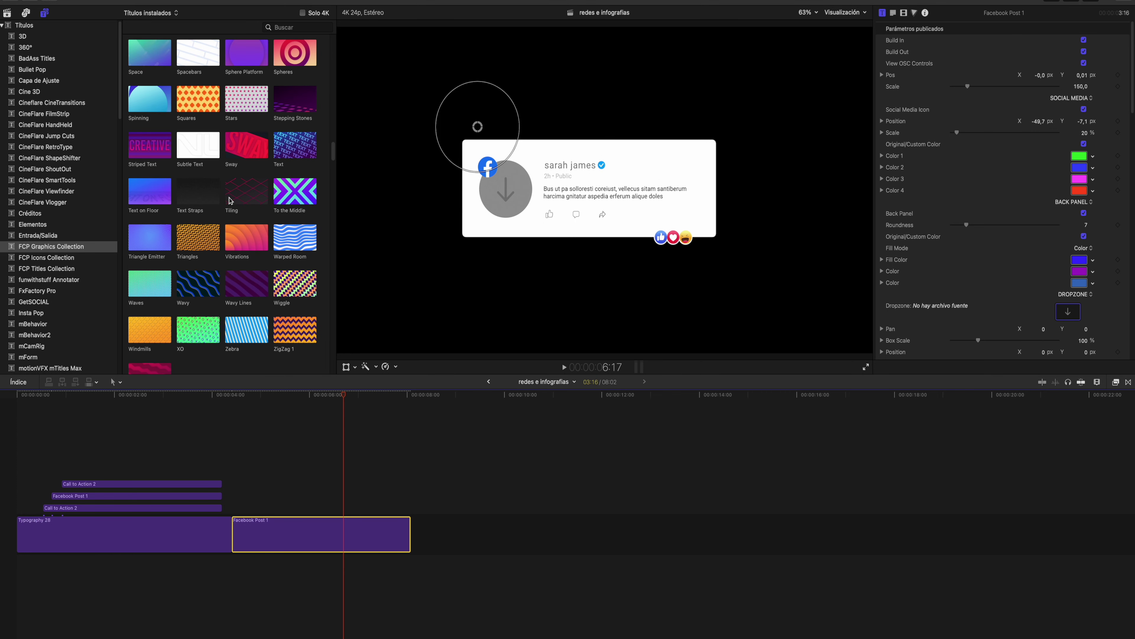
scroll(229, 200, "up", 2)
scroll(229, 200, "up", 7)
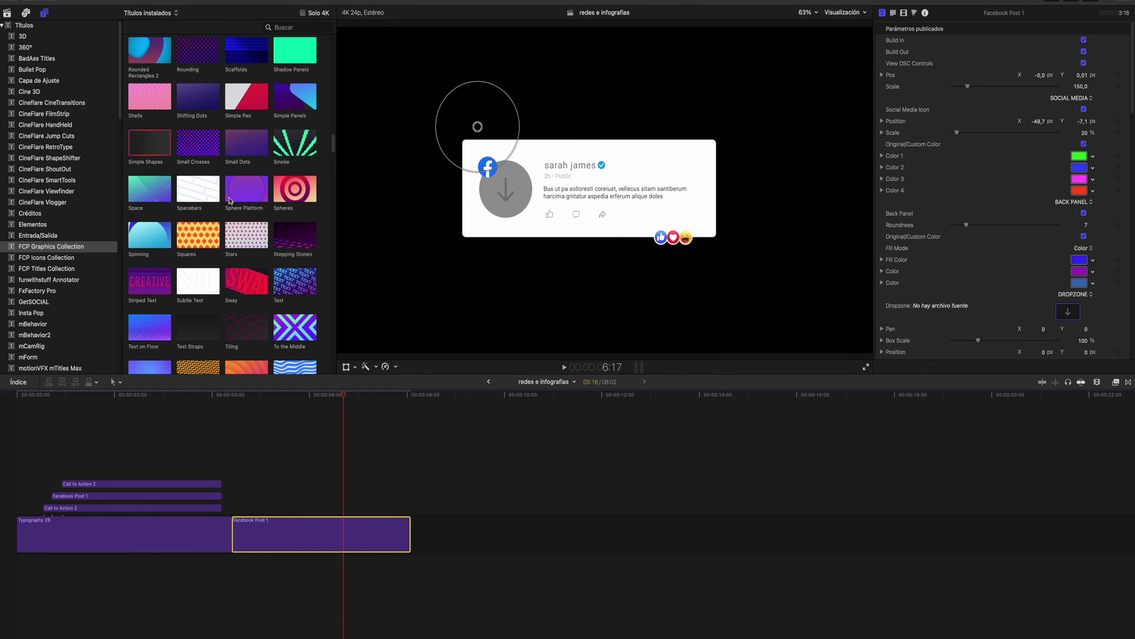
scroll(230, 200, "up", 1)
left_click_drag(236, 159, 432, 532)
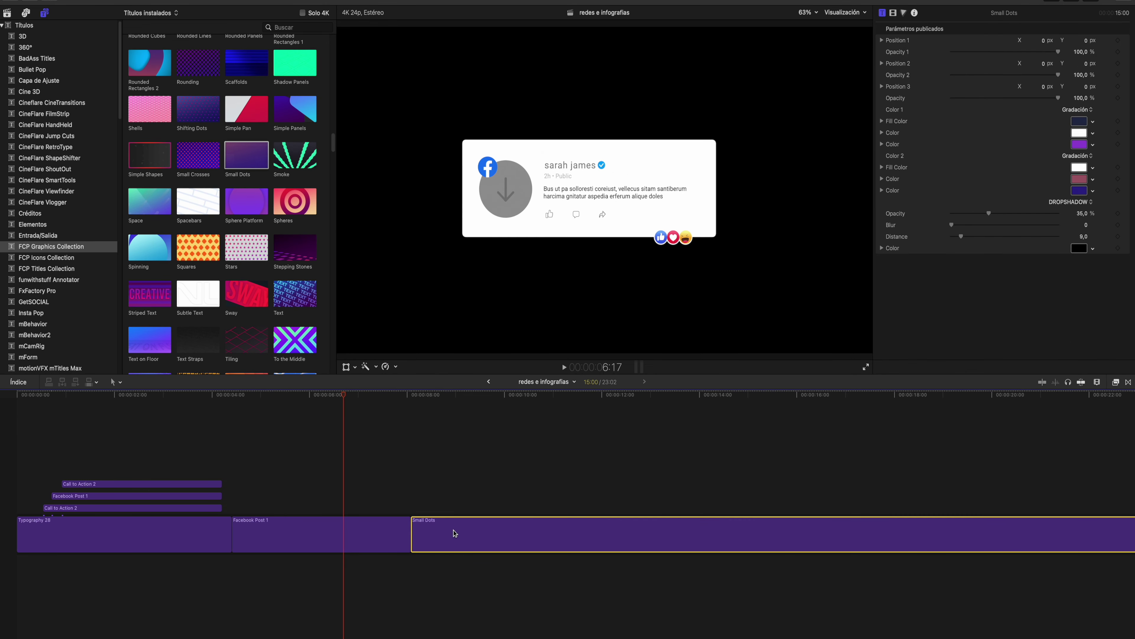
Step: Trim Small Dots' trailing excess and connect Facebook Post 1 above it
key("super+b")
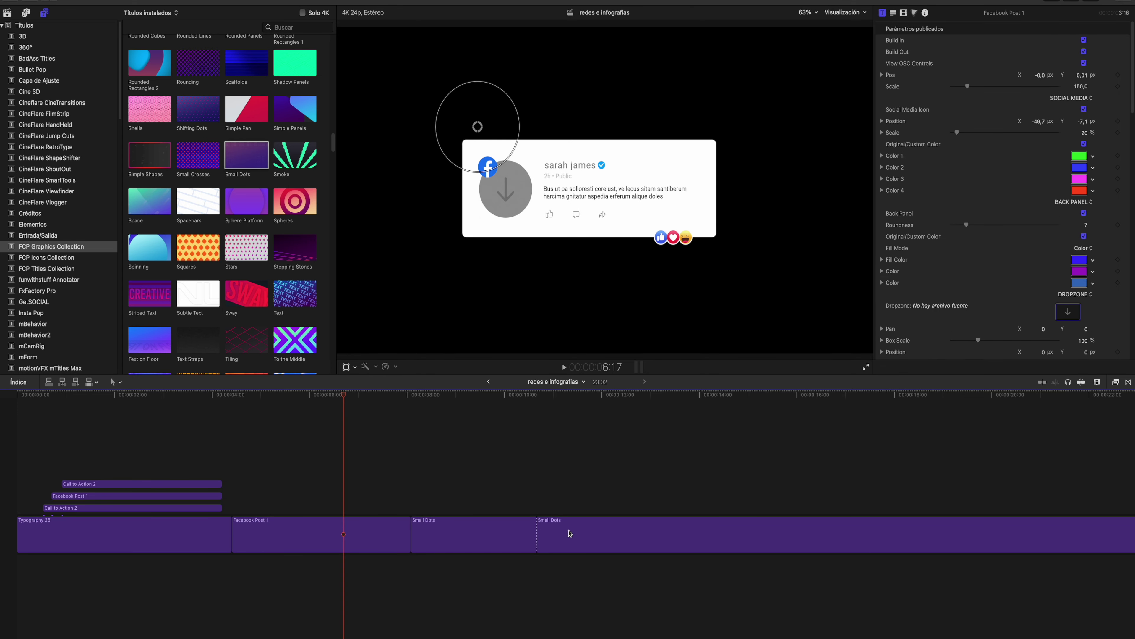
left_click(572, 533)
key("Delete")
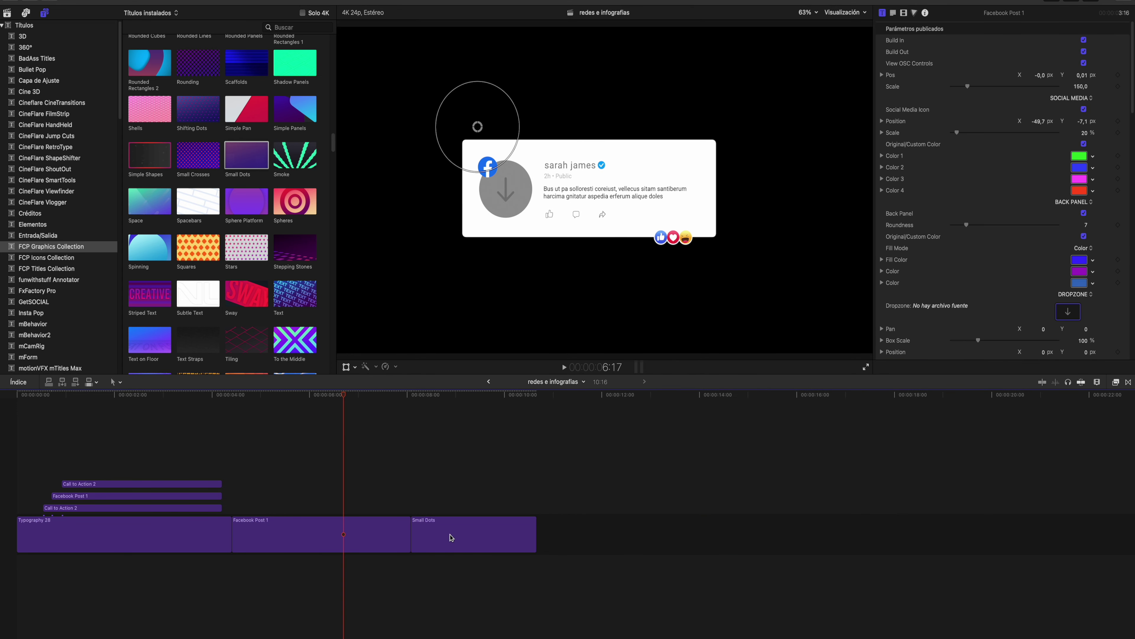
left_click(279, 529)
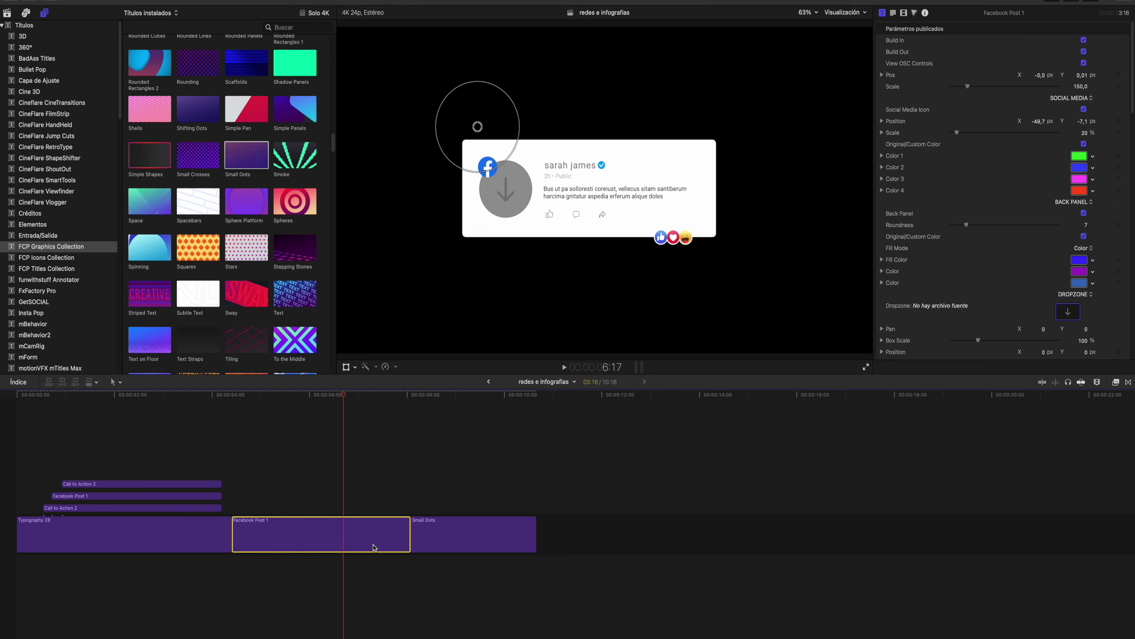
mouse_move(375, 546)
left_mouse_down()
mouse_move(376, 471)
mouse_move(379, 537)
mouse_move(410, 528)
left_mouse_up()
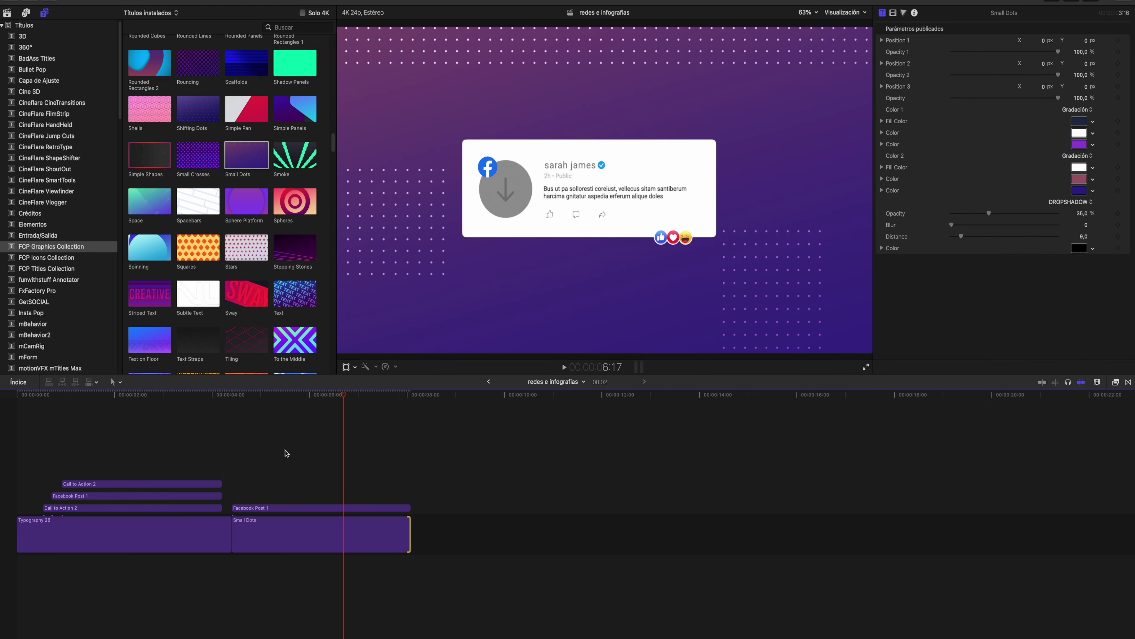
left_click(241, 397)
key("space")
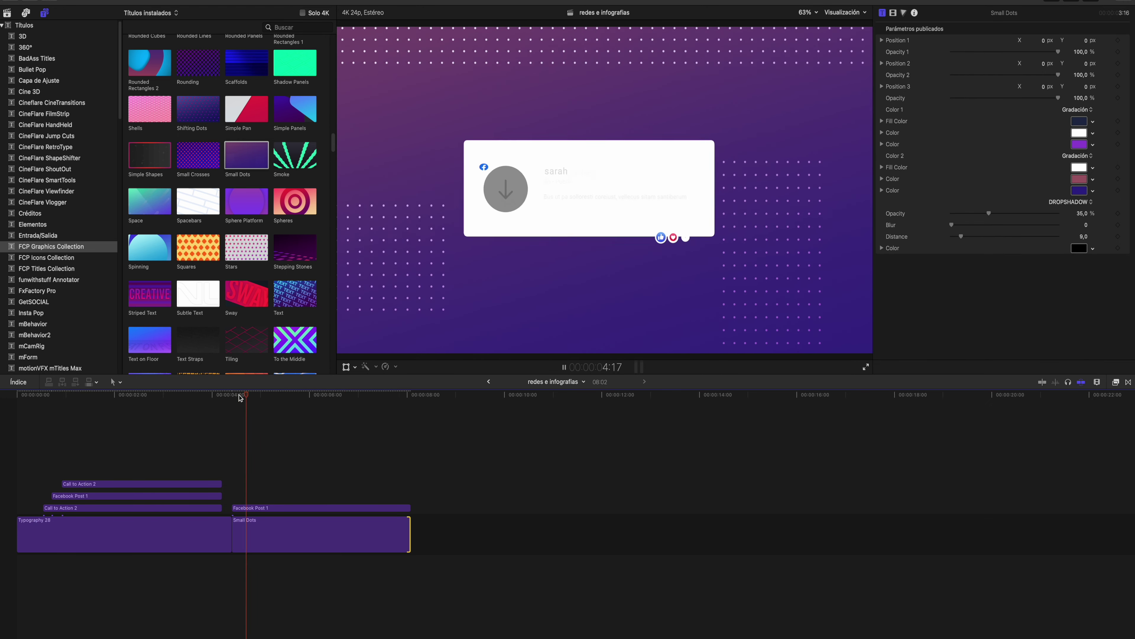
key("space")
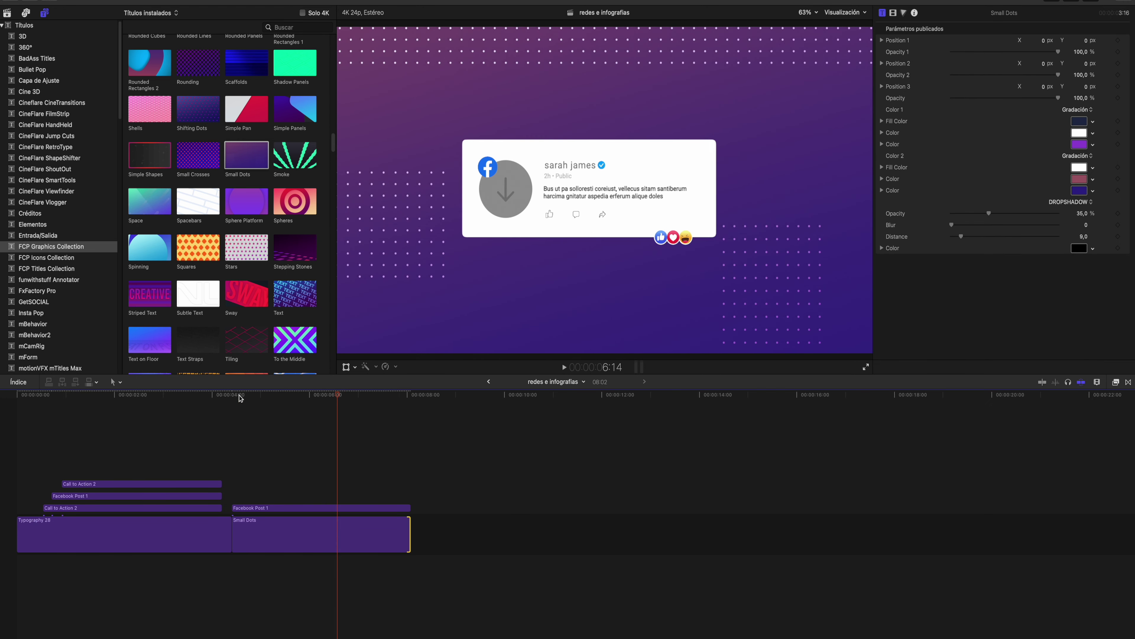
left_click(327, 509)
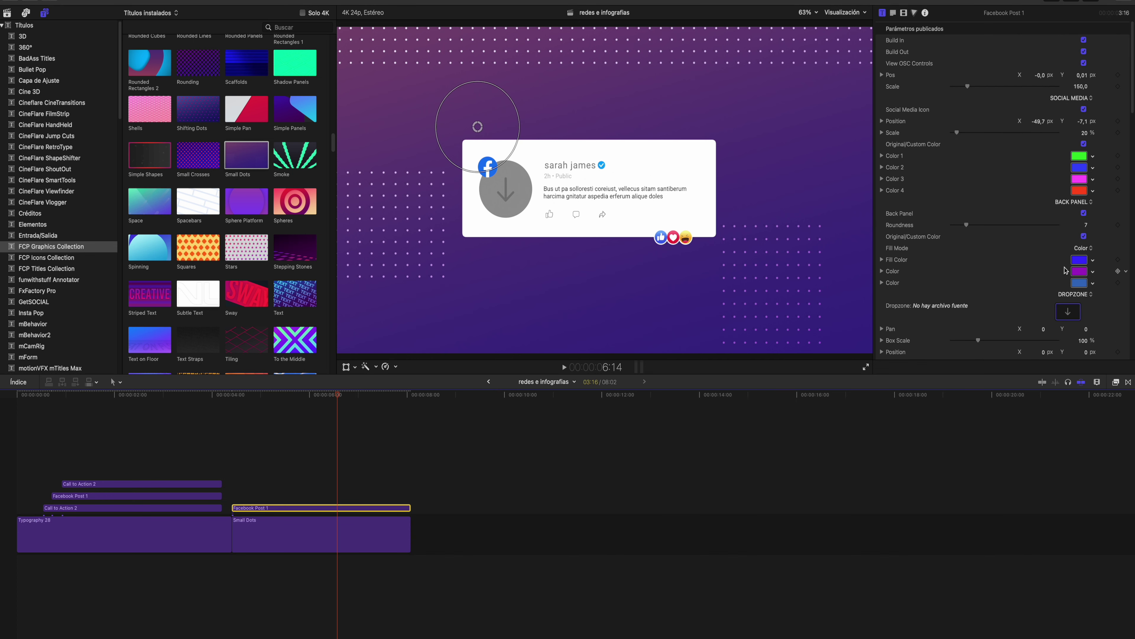
Step: Load the icono youtube redondo image from Photos into the post's Dropzone as its avatar
scroll(1065, 271, "down", 5)
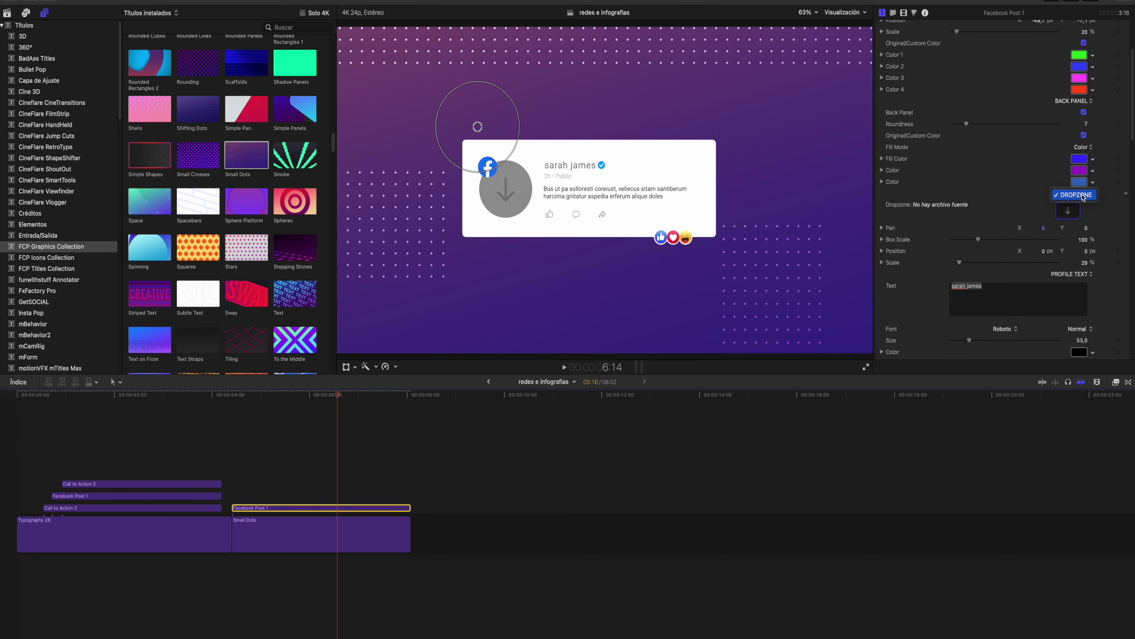
left_click(1068, 212)
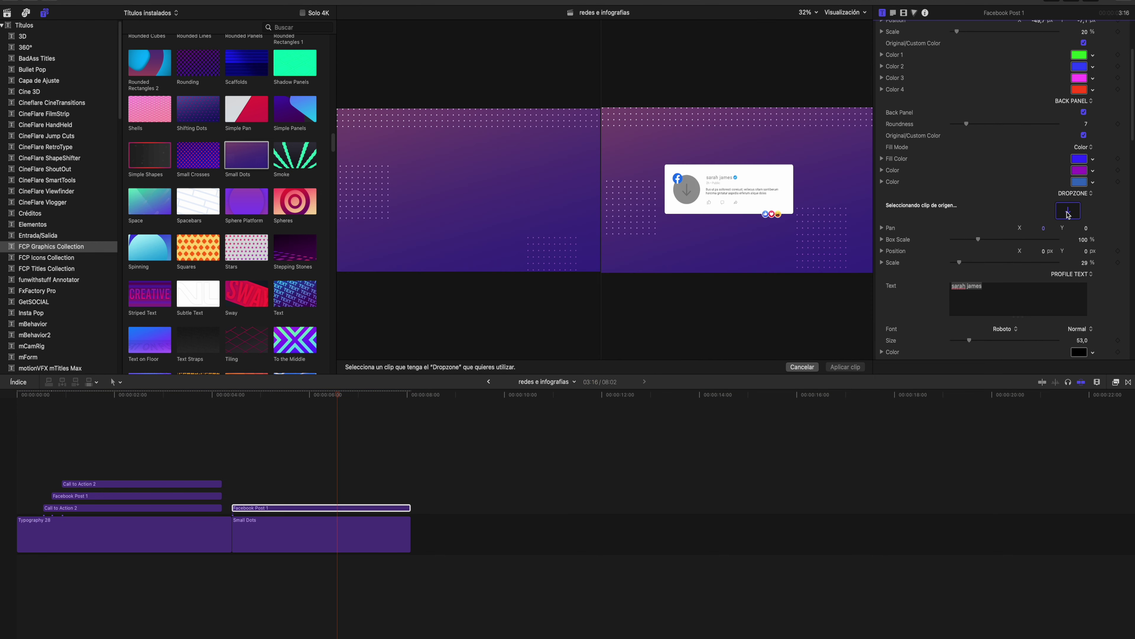
left_click(7, 13)
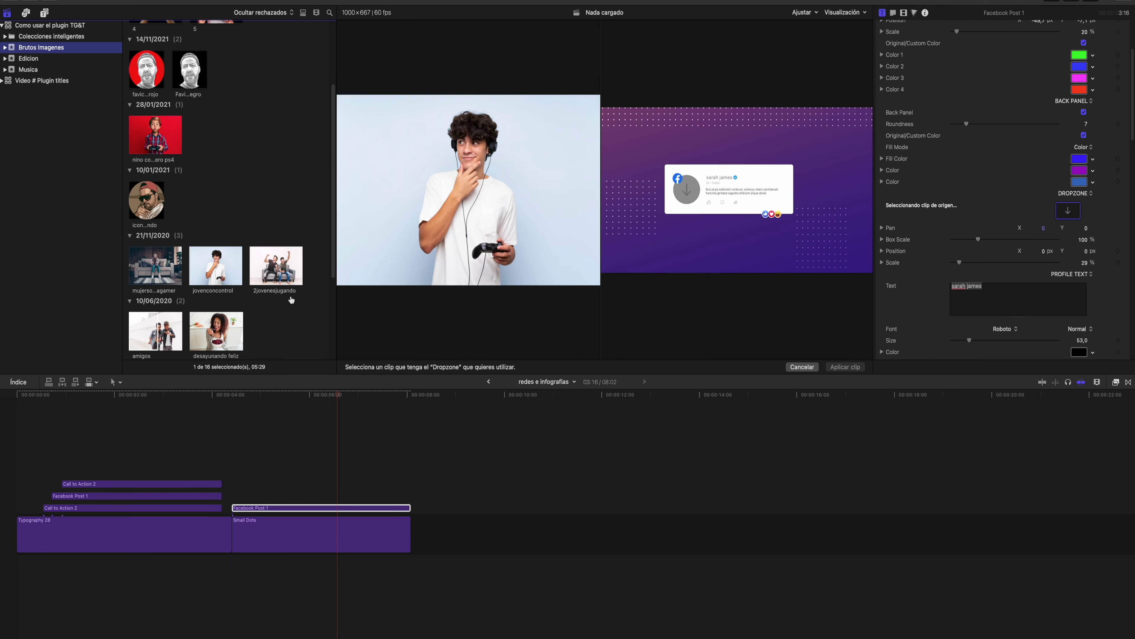
left_click(156, 206)
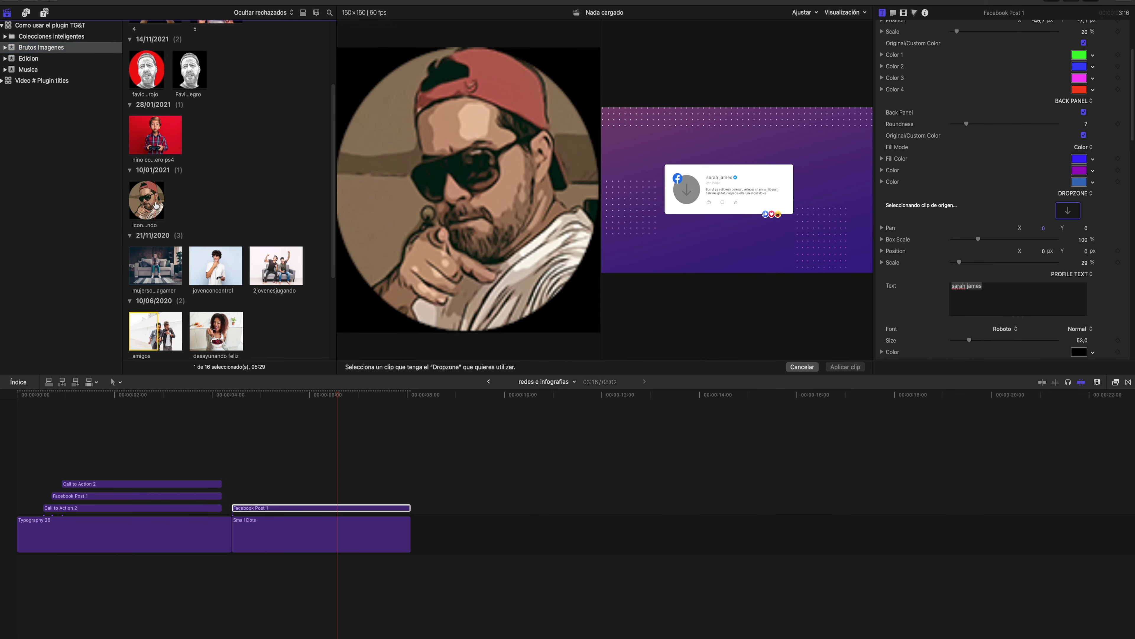
scroll(216, 173, "up", 5)
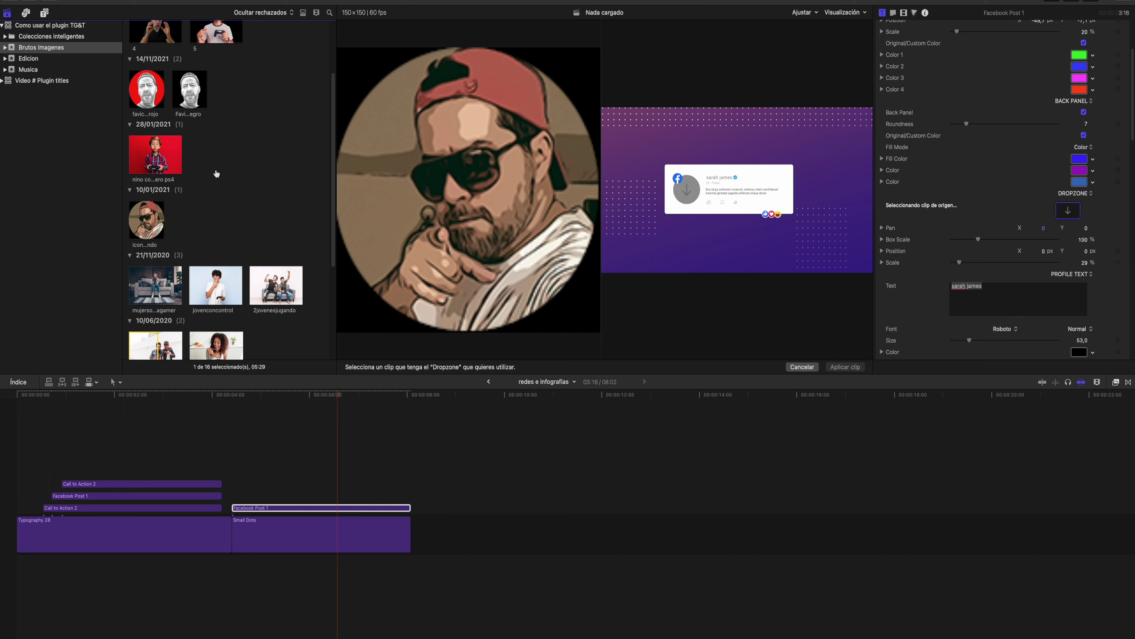
scroll(215, 173, "down", 9)
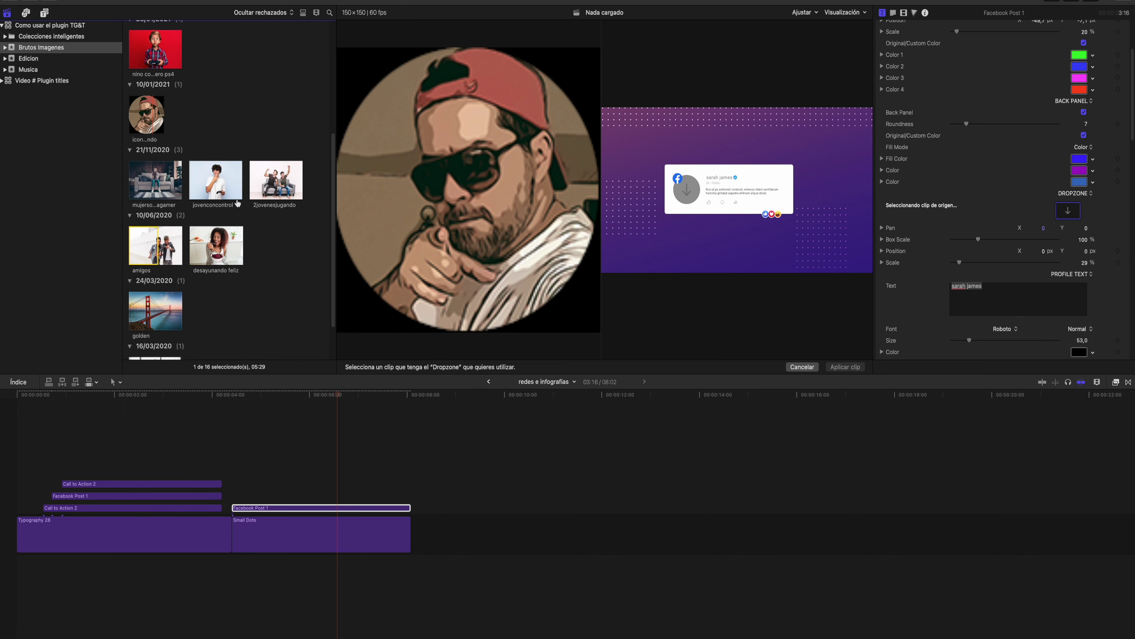
scroll(267, 233, "down", 3)
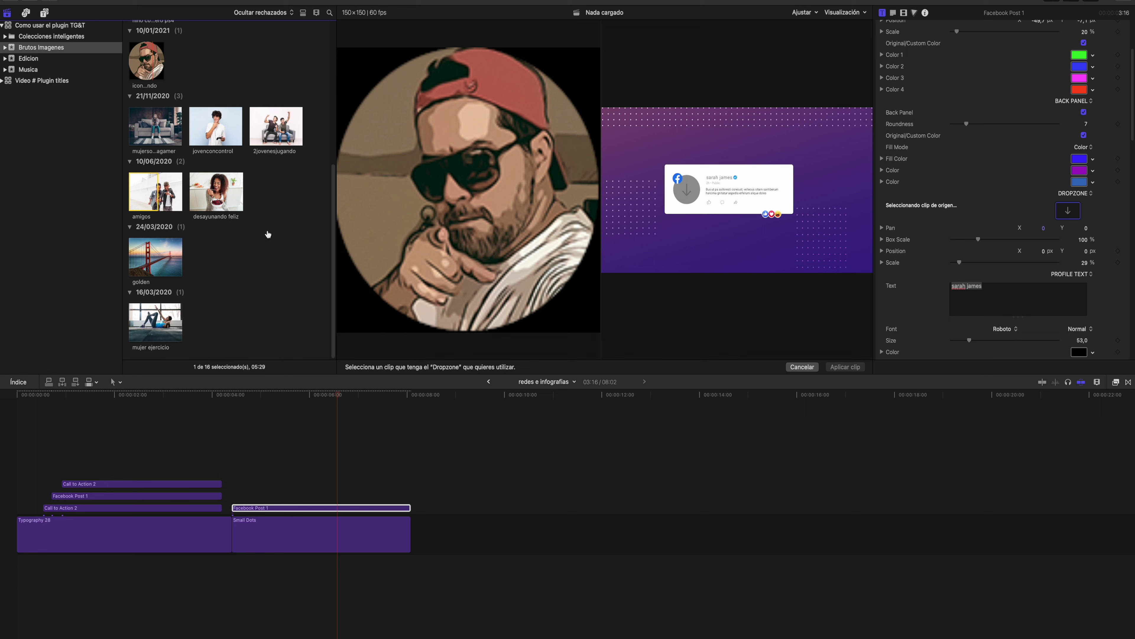
scroll(268, 234, "up", 7)
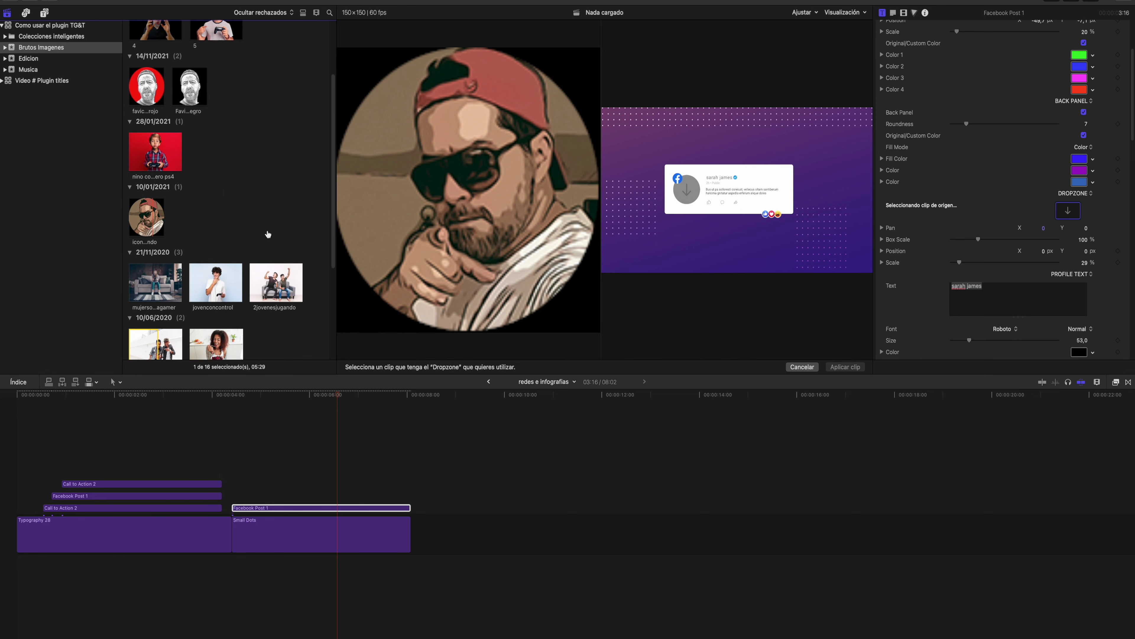
left_click(142, 222)
left_click(316, 505)
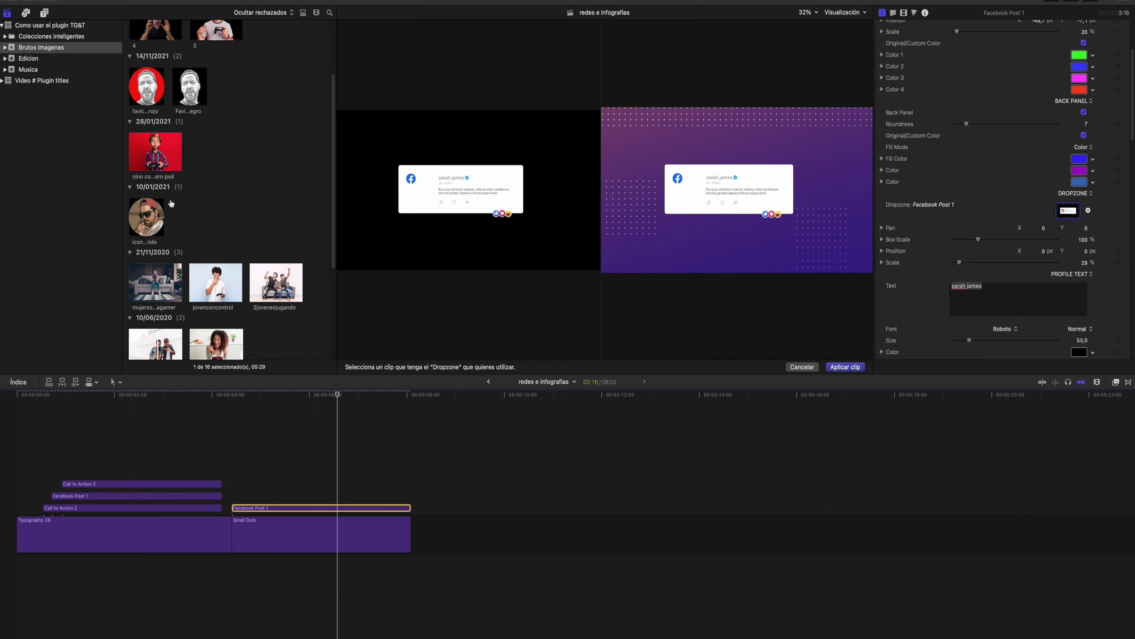
left_click(148, 230)
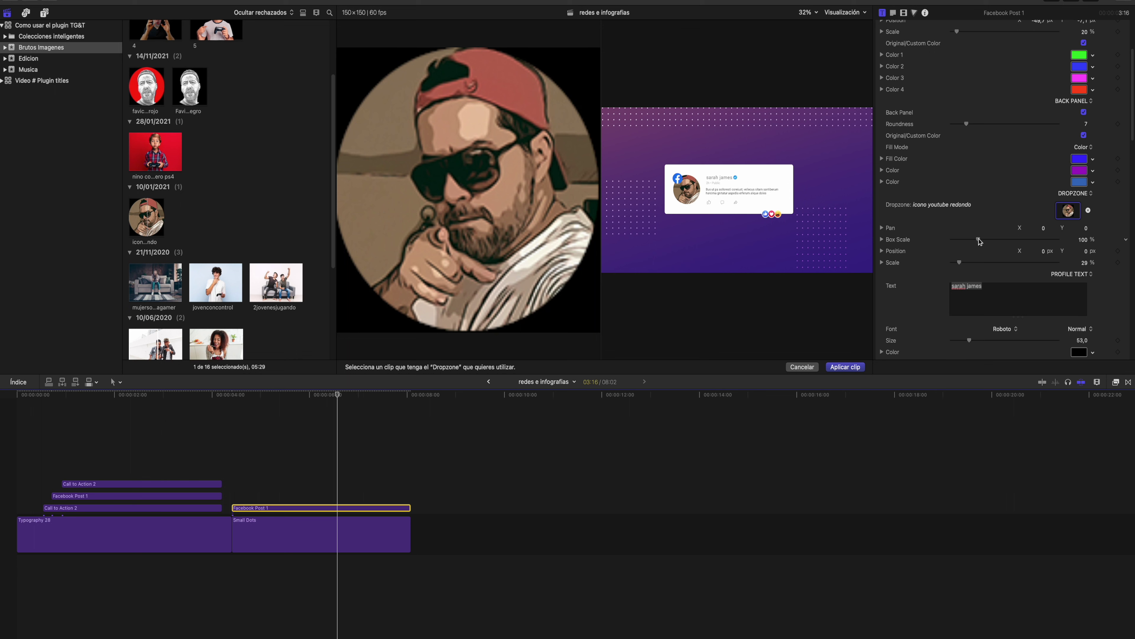
Step: Adjust the avatar photo and replace the profile name 'sarah james' with ElFabyTvVlog
left_click_drag(960, 263, 958, 265)
left_click_drag(991, 290, 947, 287)
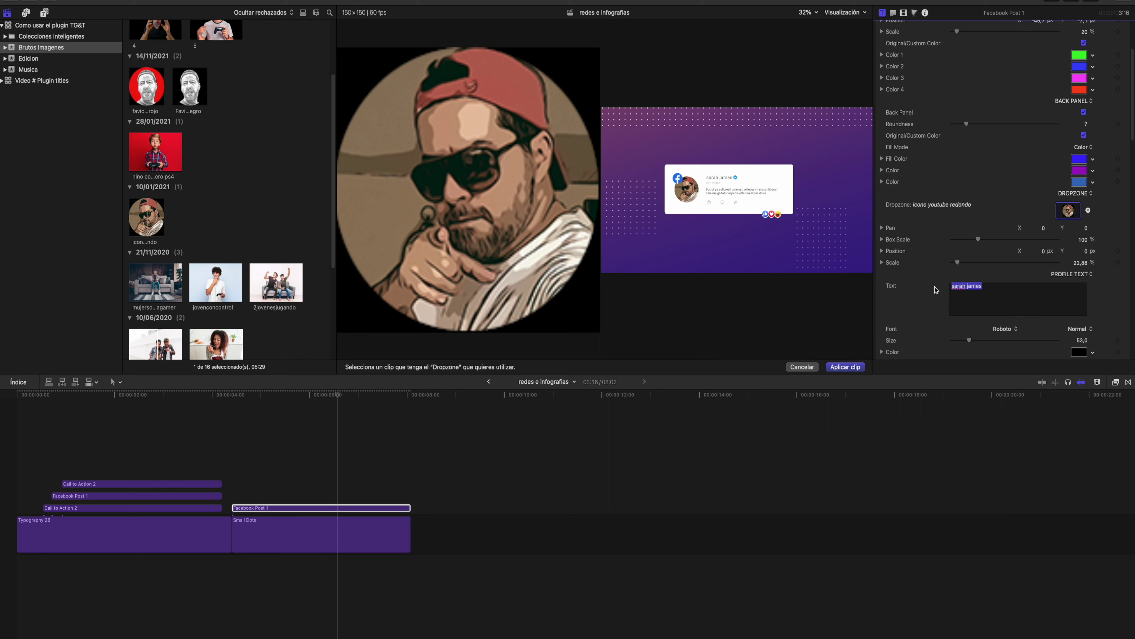
type("El Faby")
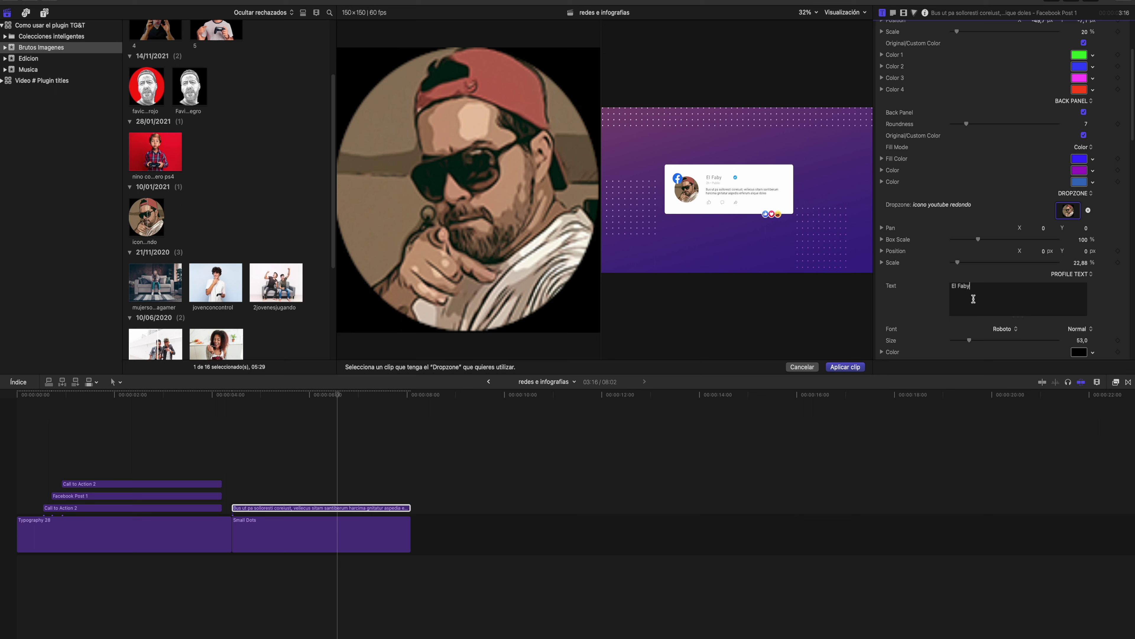
key("BackSpace")
type("TvVlog")
Step: Apply the dropzone image as the profile picture with Aplicar clip
scroll(962, 312, "down", 2)
scroll(962, 312, "down", 4)
scroll(963, 311, "down", 4)
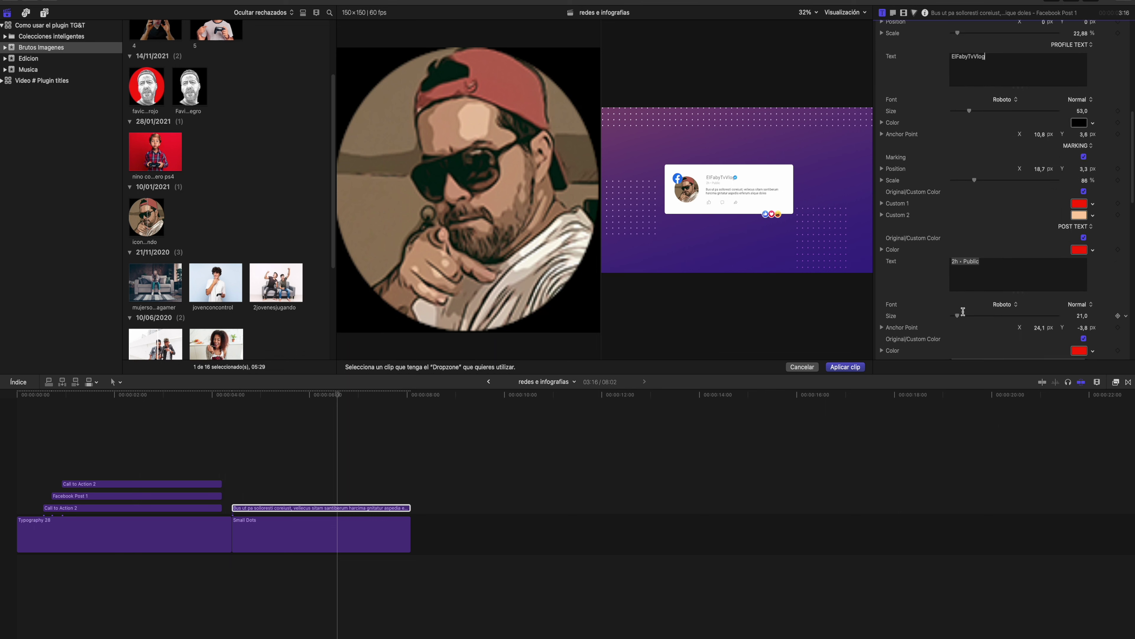
scroll(963, 312, "down", 3)
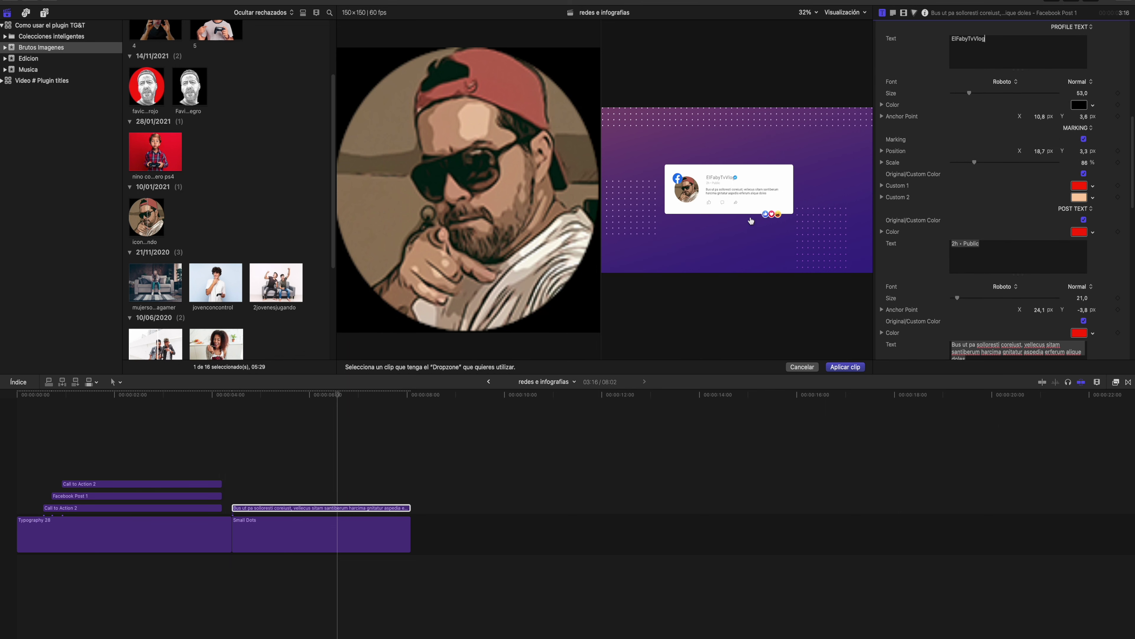
left_click(844, 367)
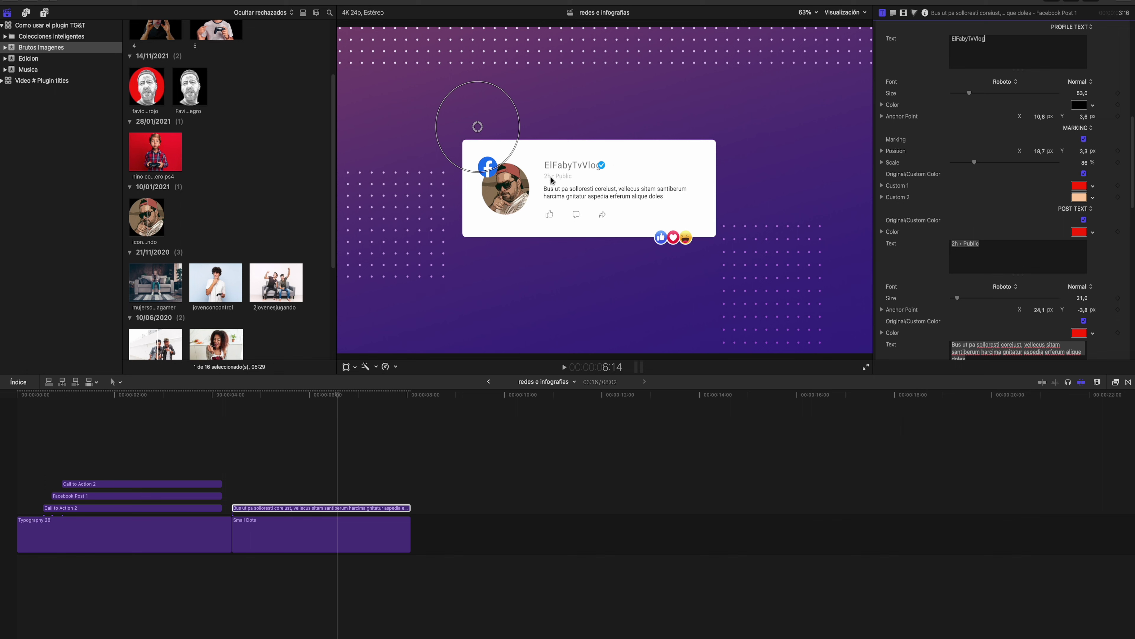
Step: Replace the post text with 'hola, Sayayaines aqui estoy', fixing the comma placement
scroll(1005, 265, "down", 2)
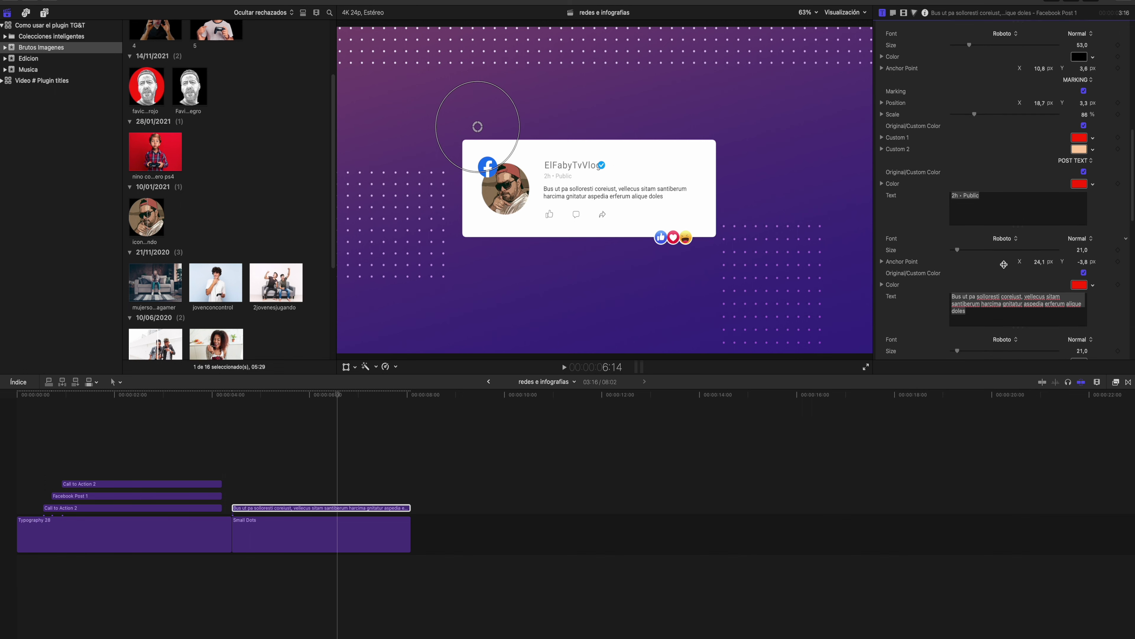
left_click_drag(974, 312, 949, 293)
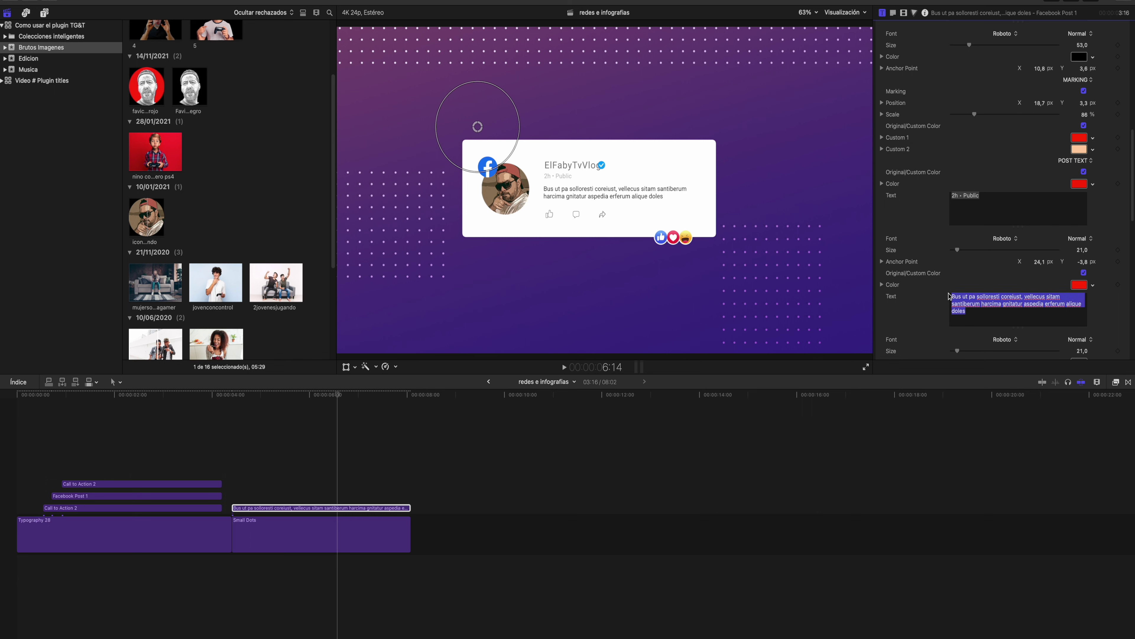
type(",hola Saya")
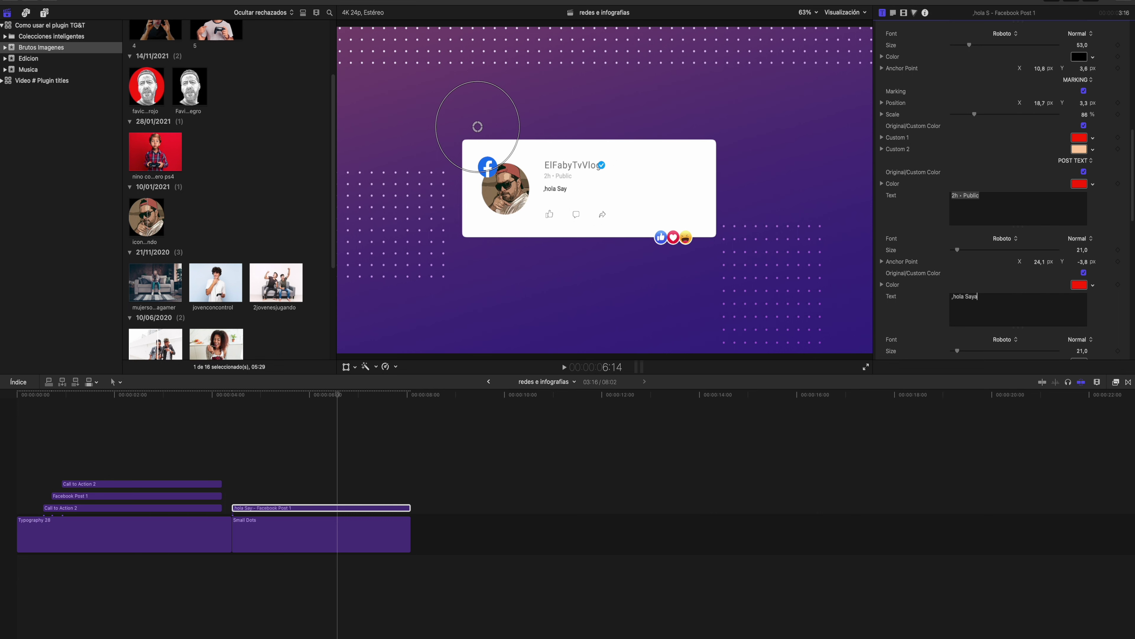
type("yaine")
type("s aqui estoy")
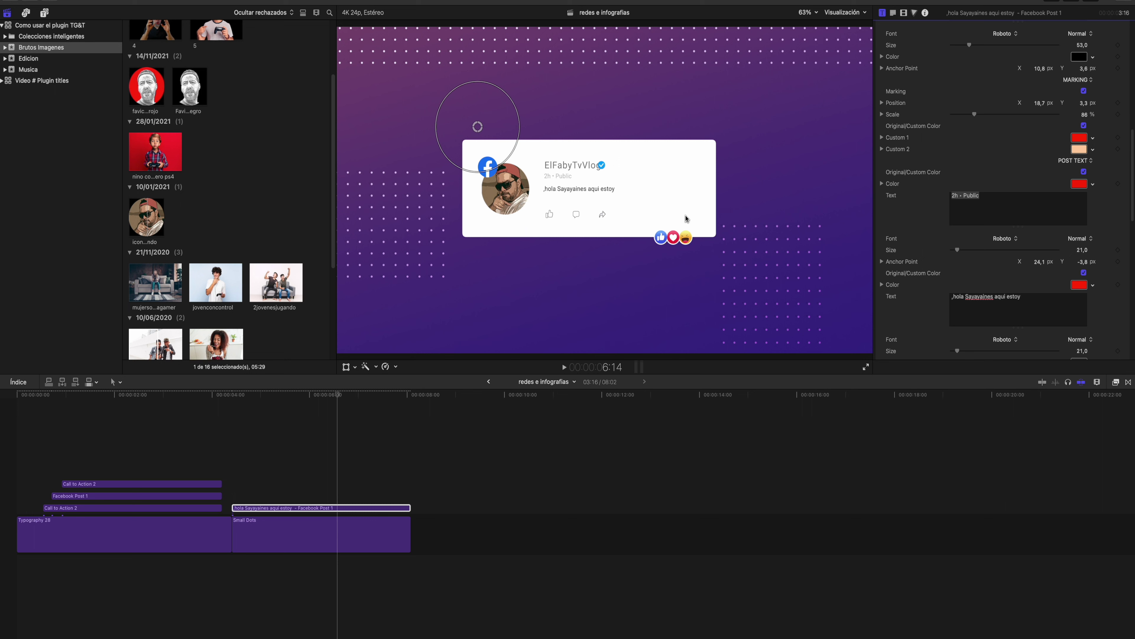
left_click(953, 297)
key("BackSpace")
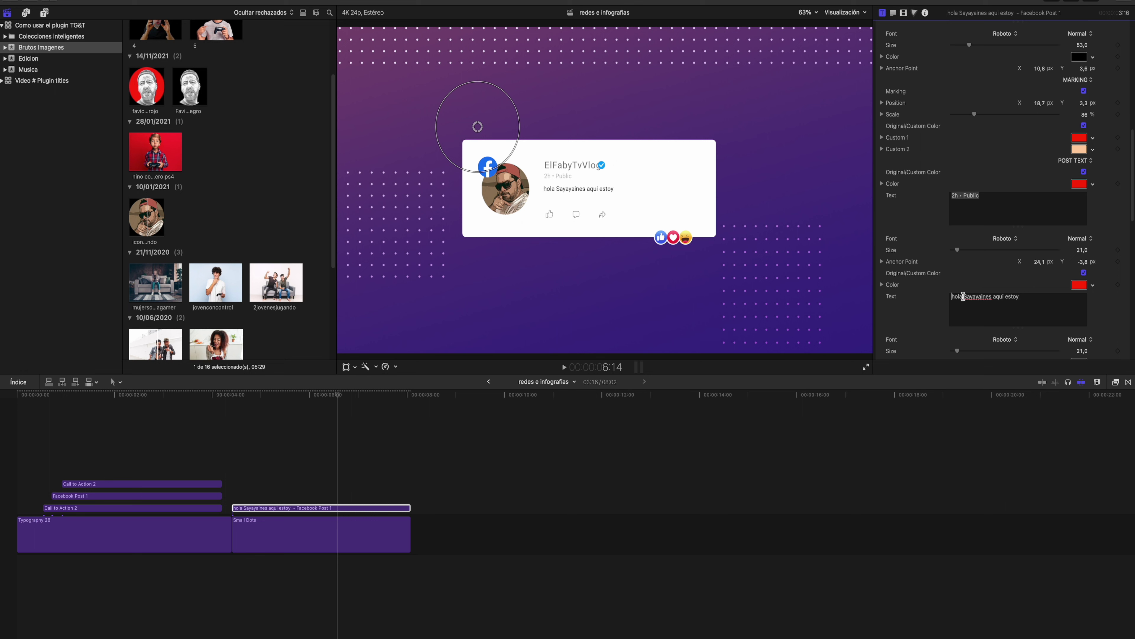
left_click(963, 297)
type(",")
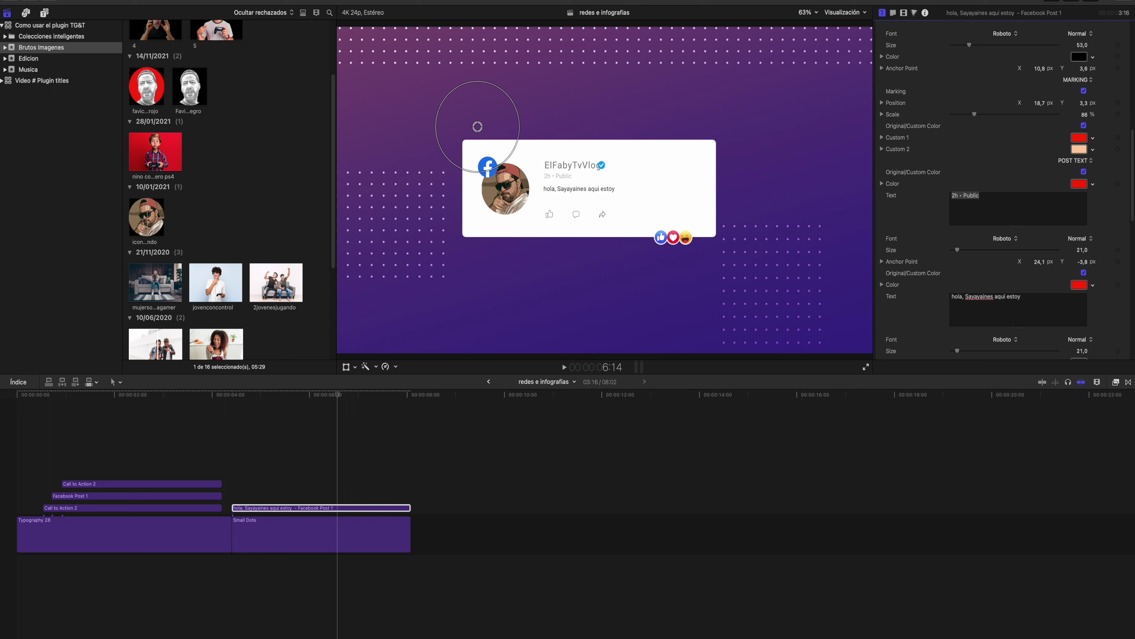
Step: Play the title from its start to review the post card, then park on a full-card frame
left_click(232, 396)
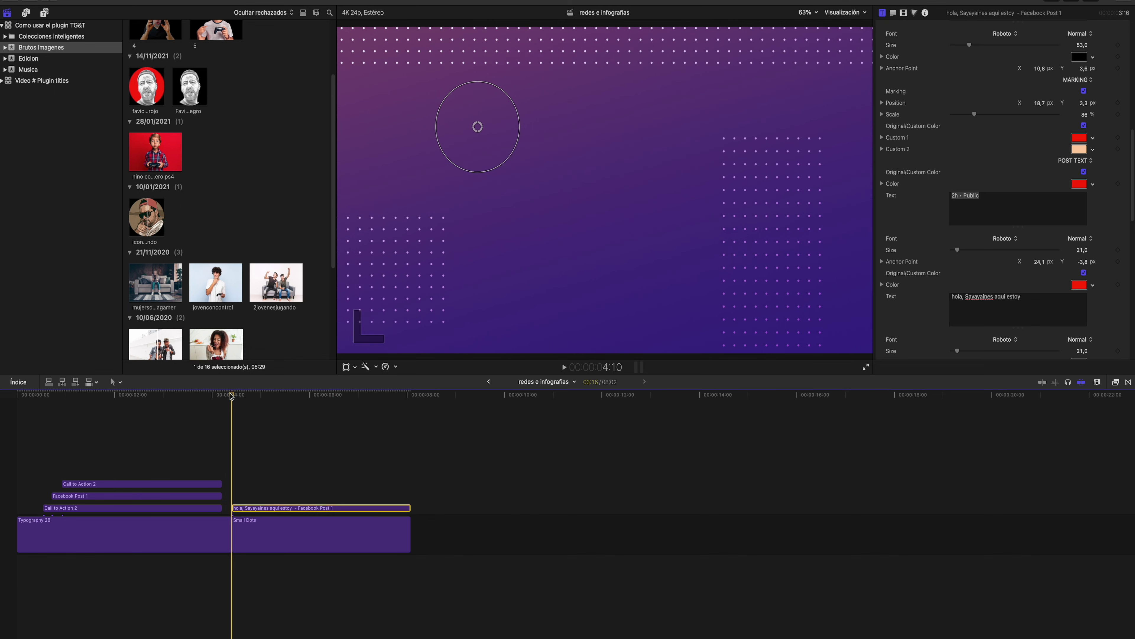
key("space")
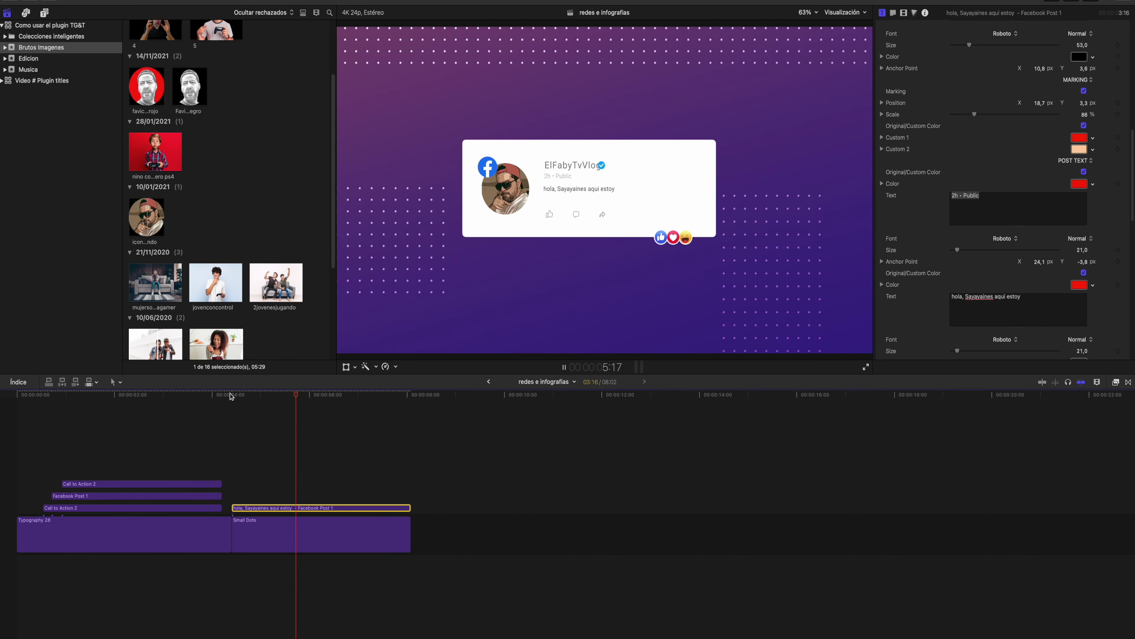
key("space")
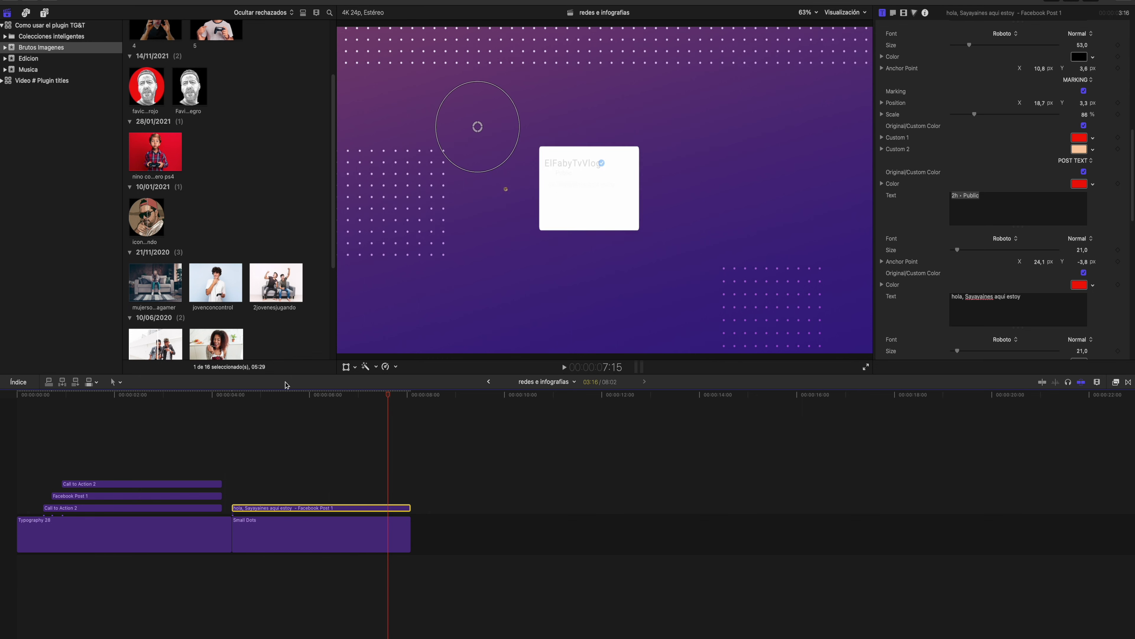
left_click(306, 394)
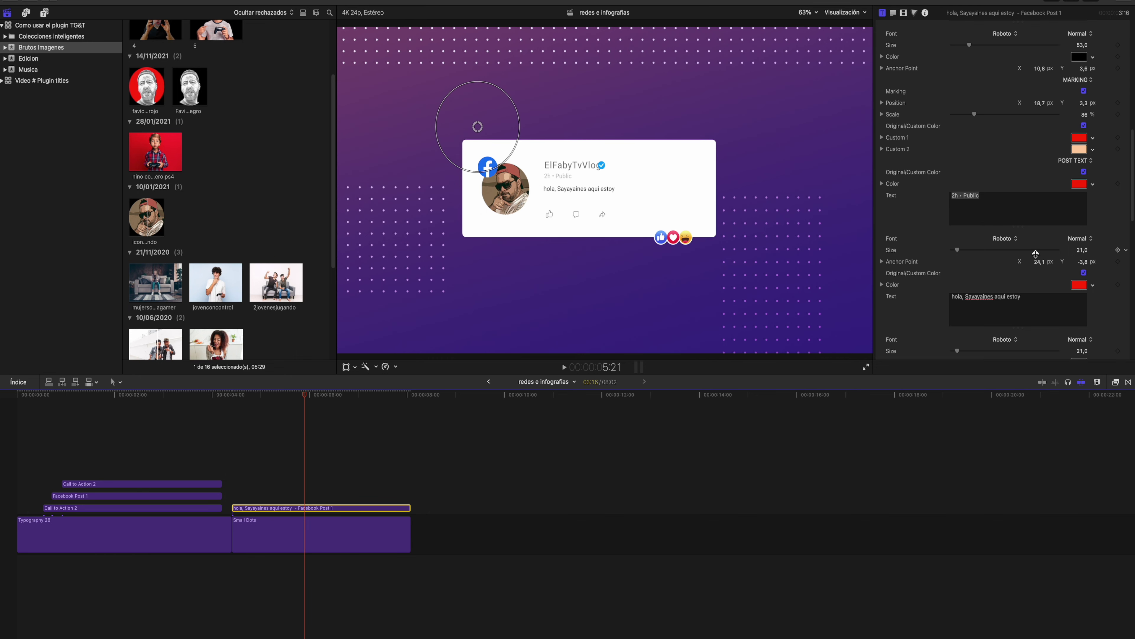
scroll(1035, 254, "down", 3)
scroll(1035, 254, "down", 3)
scroll(1036, 255, "down", 2)
scroll(1037, 257, "down", 2)
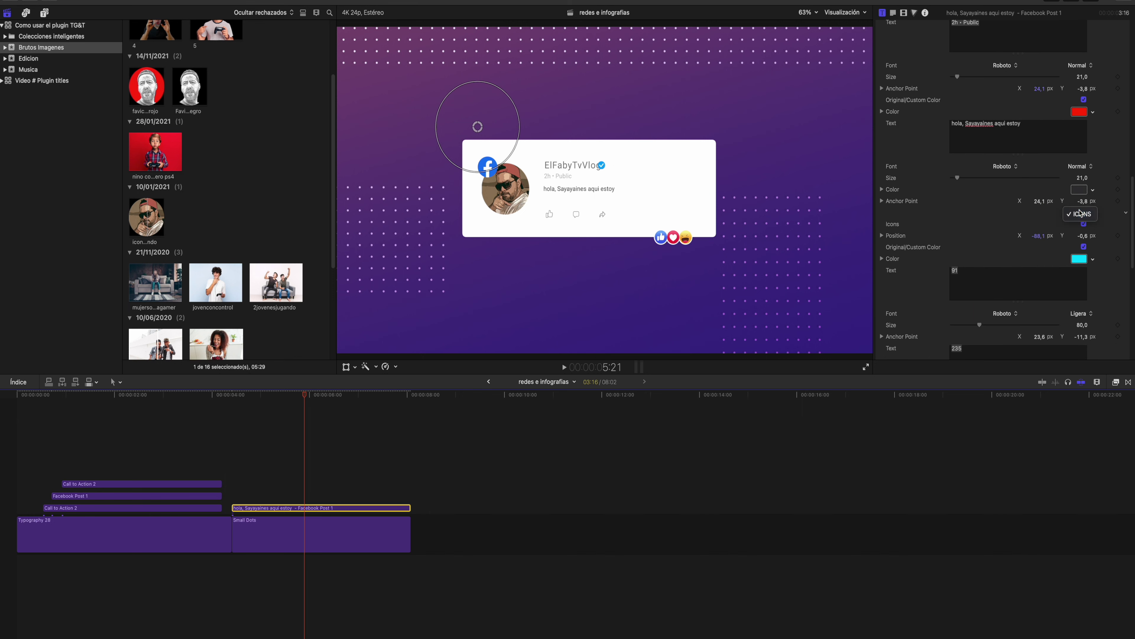
scroll(1017, 249, "down", 1)
scroll(1018, 249, "down", 1)
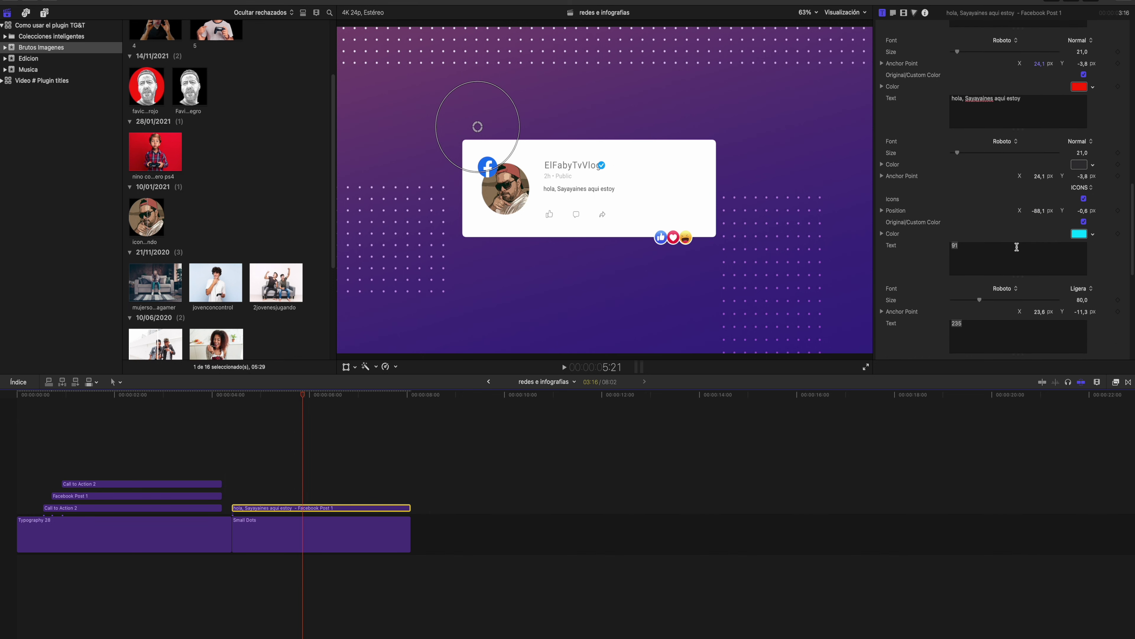
scroll(1084, 251, "down", 2)
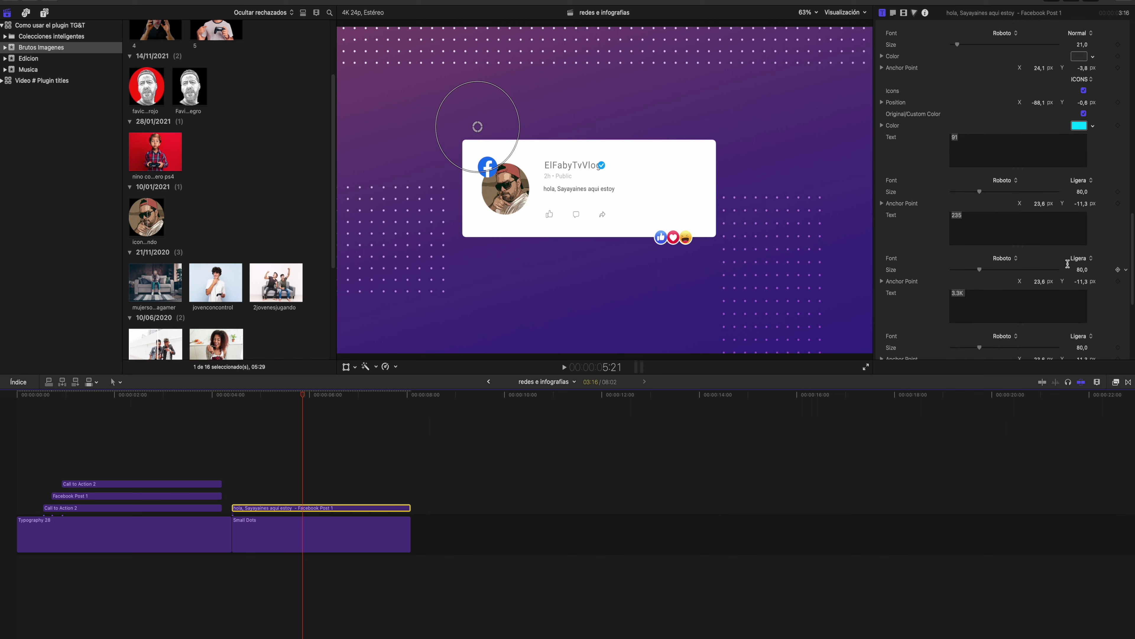
scroll(1079, 255, "down", 2)
scroll(1073, 259, "down", 2)
scroll(1067, 264, "down", 2)
scroll(1067, 265, "down", 1)
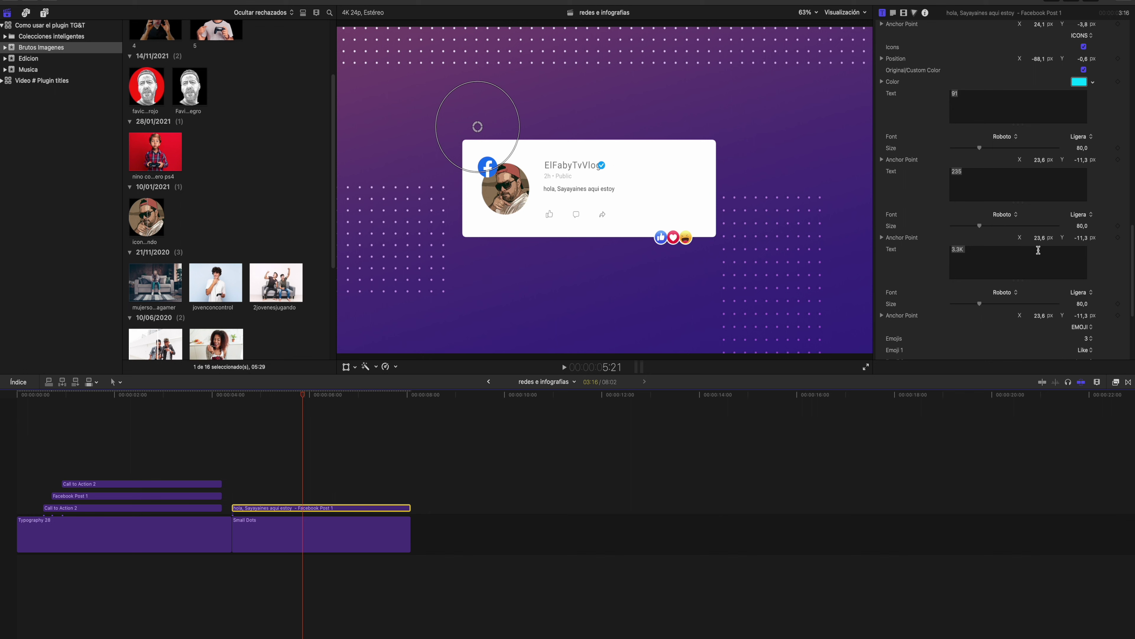
scroll(1074, 262, "down", 5)
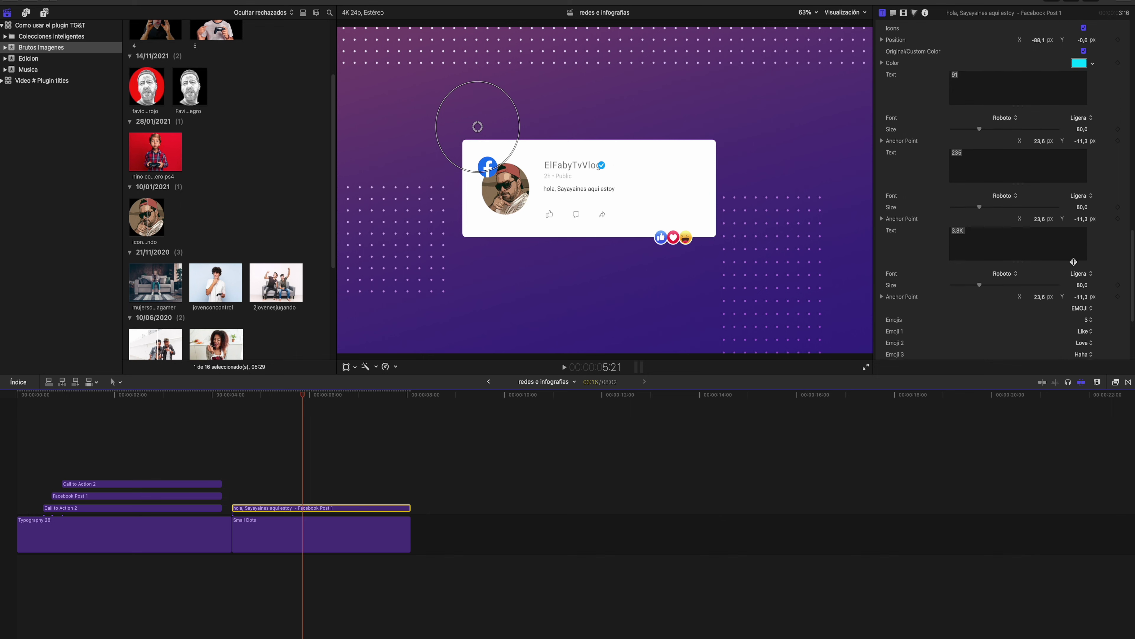
scroll(1073, 266, "down", 3)
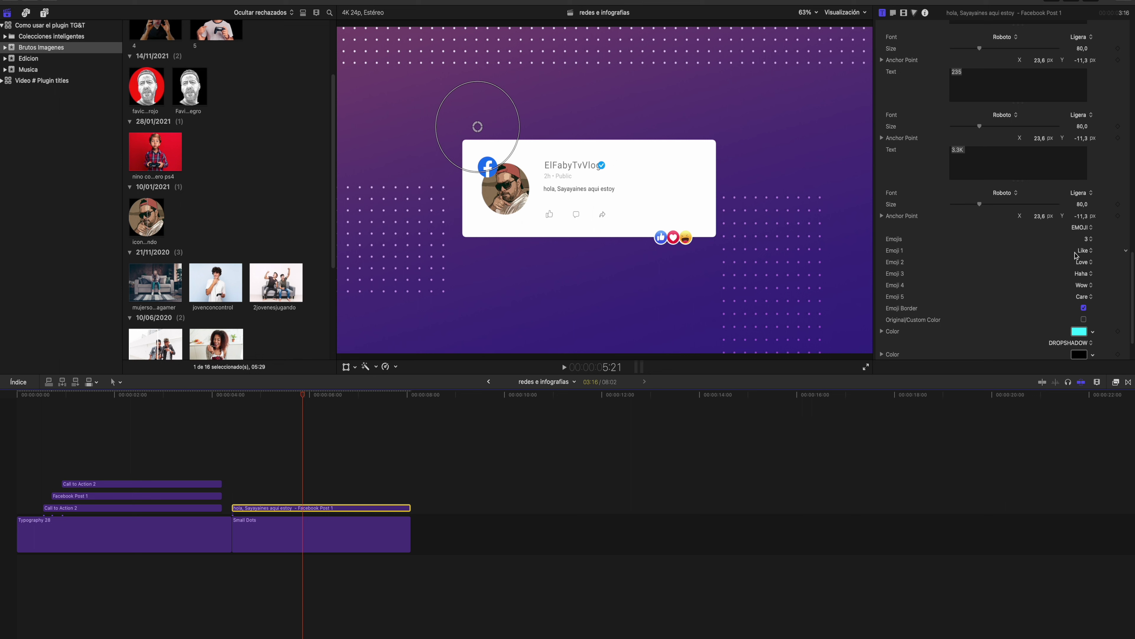
Step: Set the Emoji 1 reaction to Sad and the Emoji 5 reaction from Care to Angry
left_click(1082, 252)
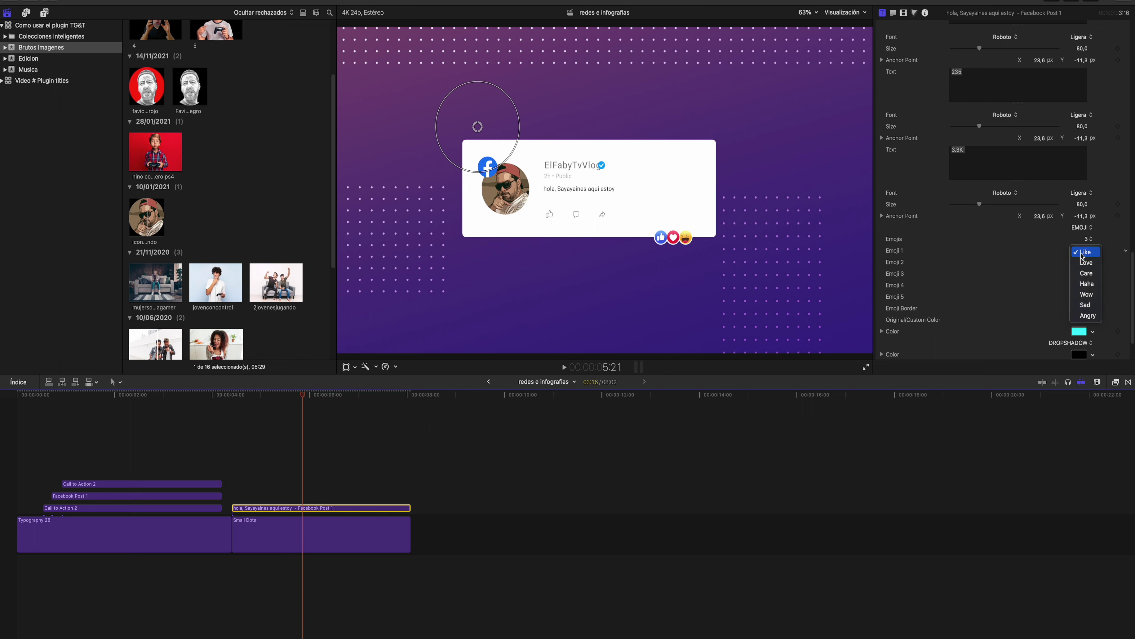
left_click(1083, 263)
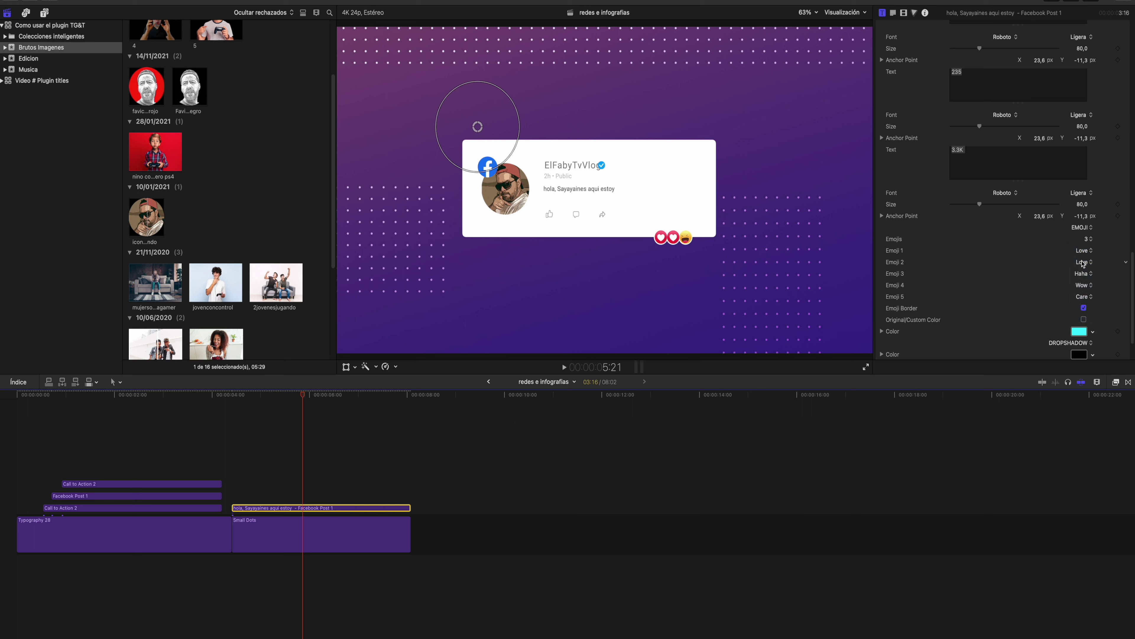
left_click(1082, 255)
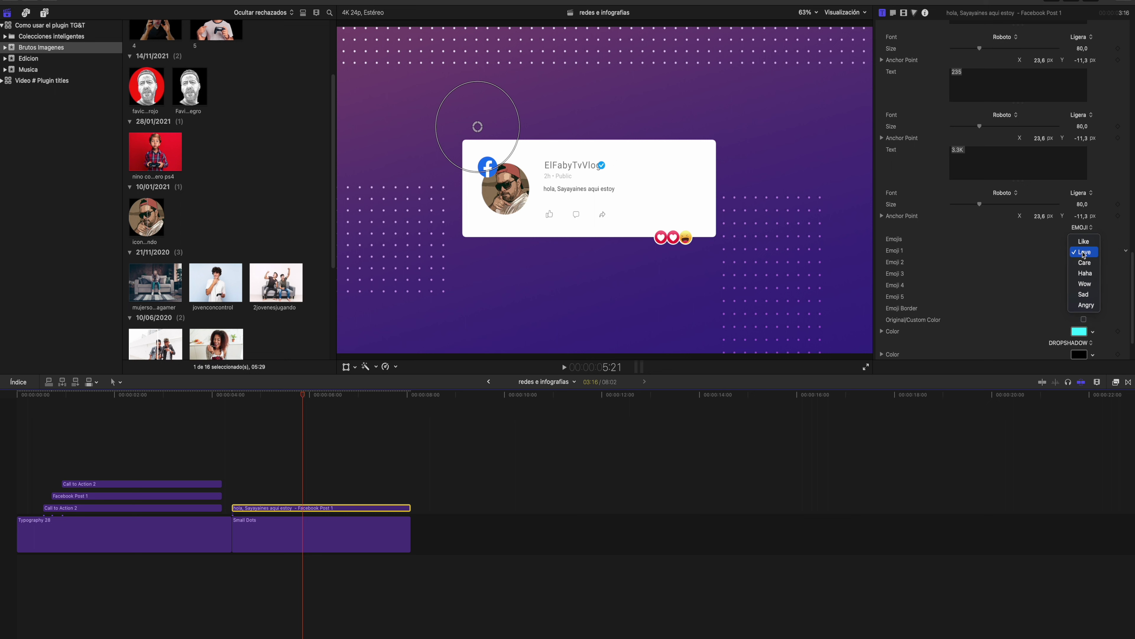
left_click(1086, 285)
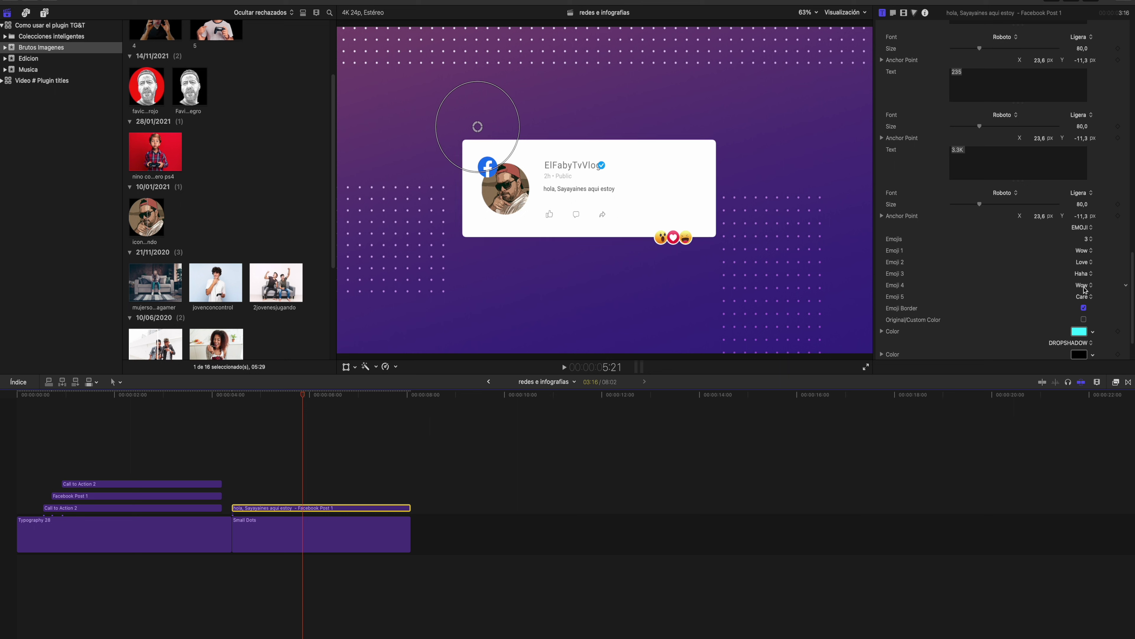
left_click(1086, 297)
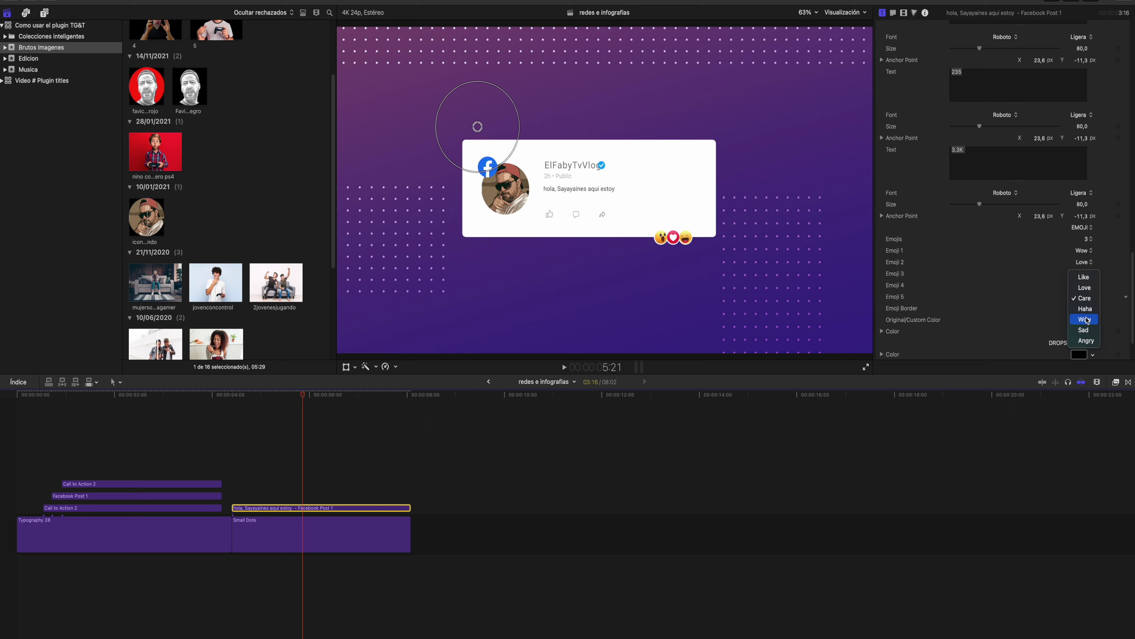
left_click(1087, 340)
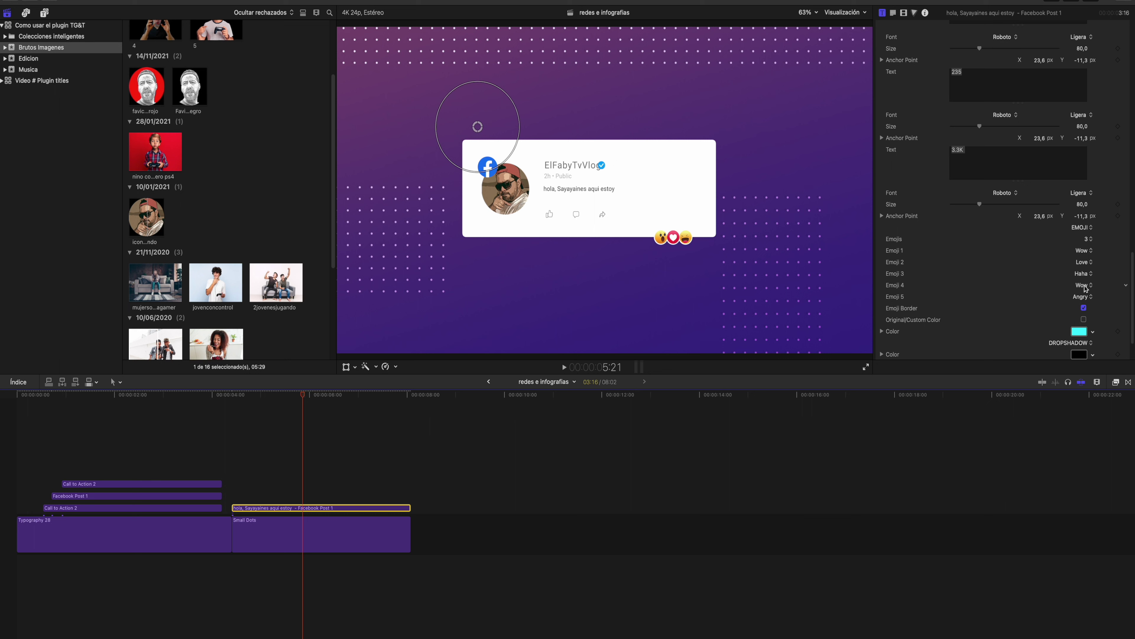
left_click(1086, 253)
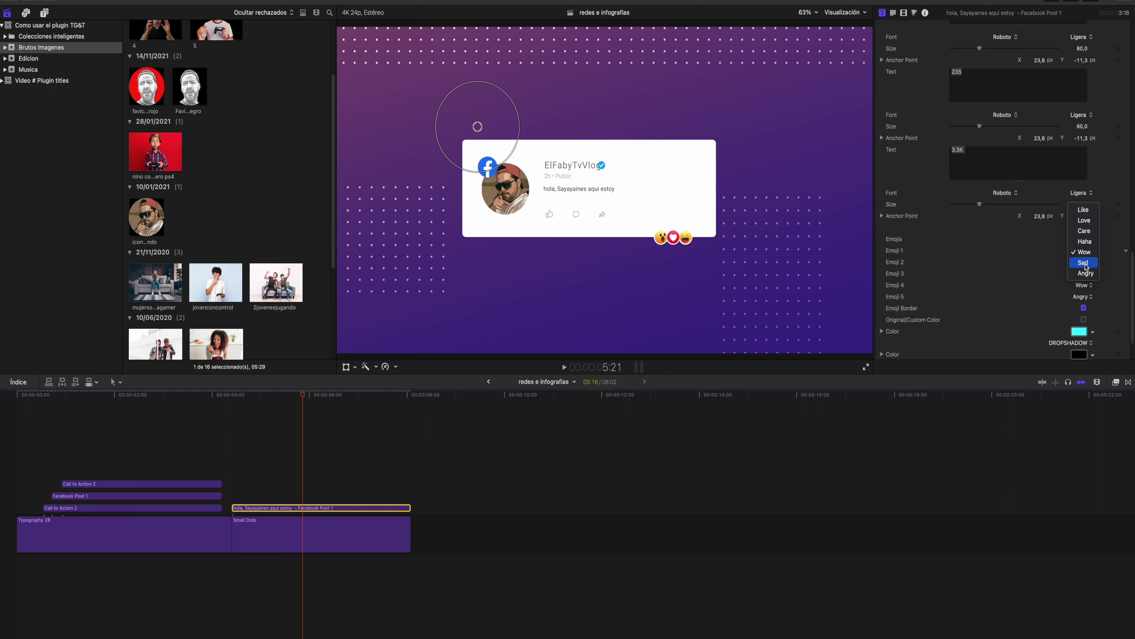
left_click(1084, 263)
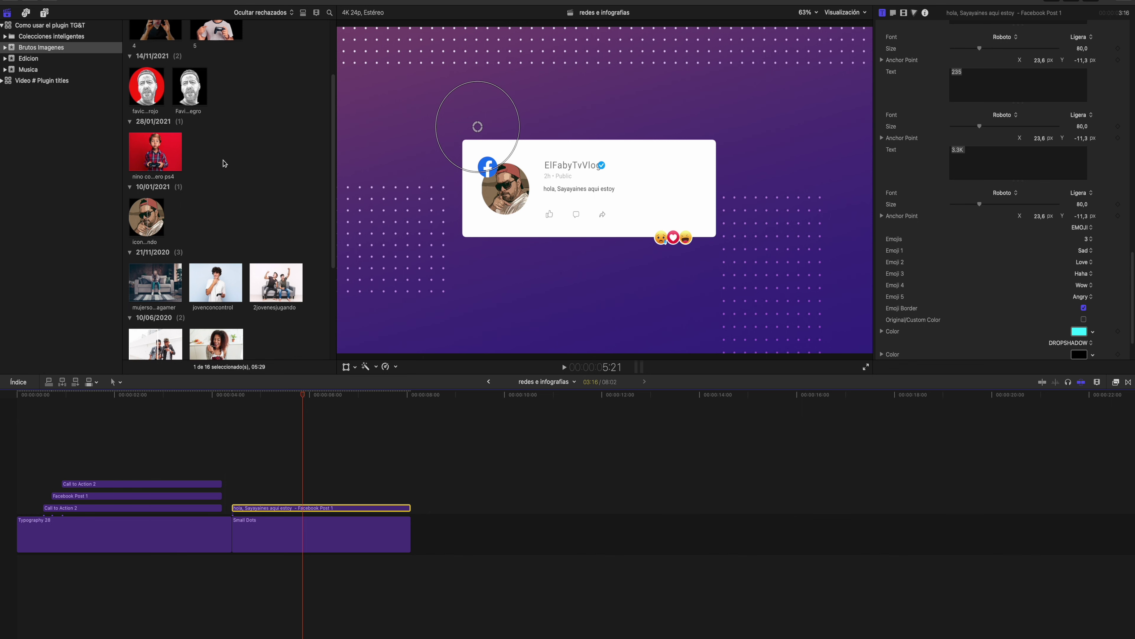
Step: Show the installed titles and browse the social media templates down to Music Full Screen 3
key("alt+super+1")
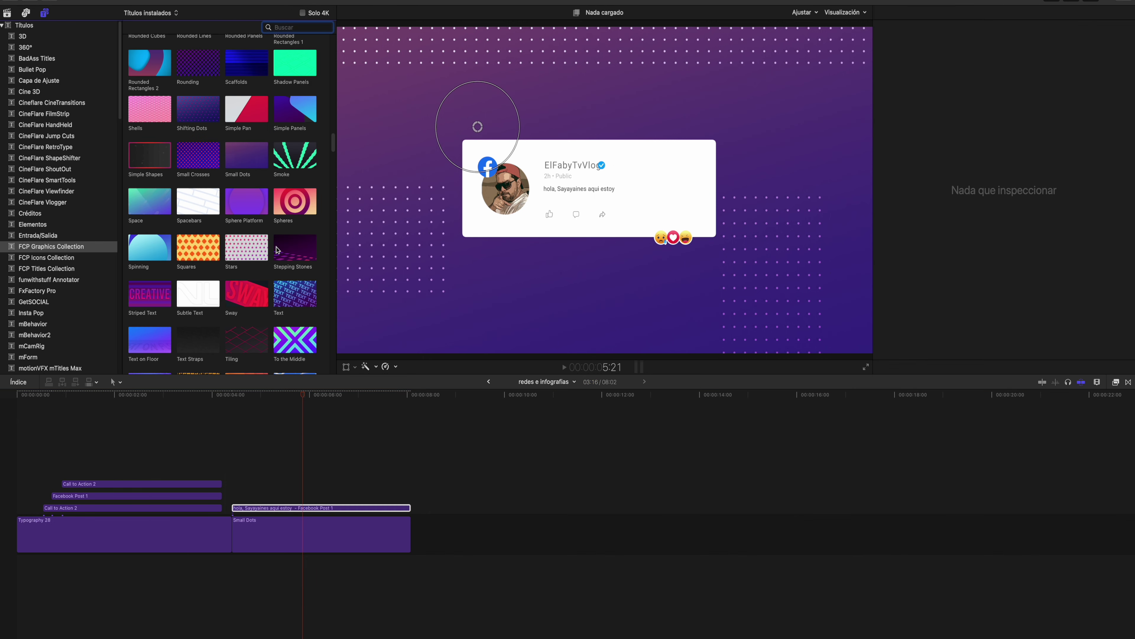
scroll(294, 271, "down", 5)
scroll(250, 241, "down", 5)
scroll(201, 206, "down", 5)
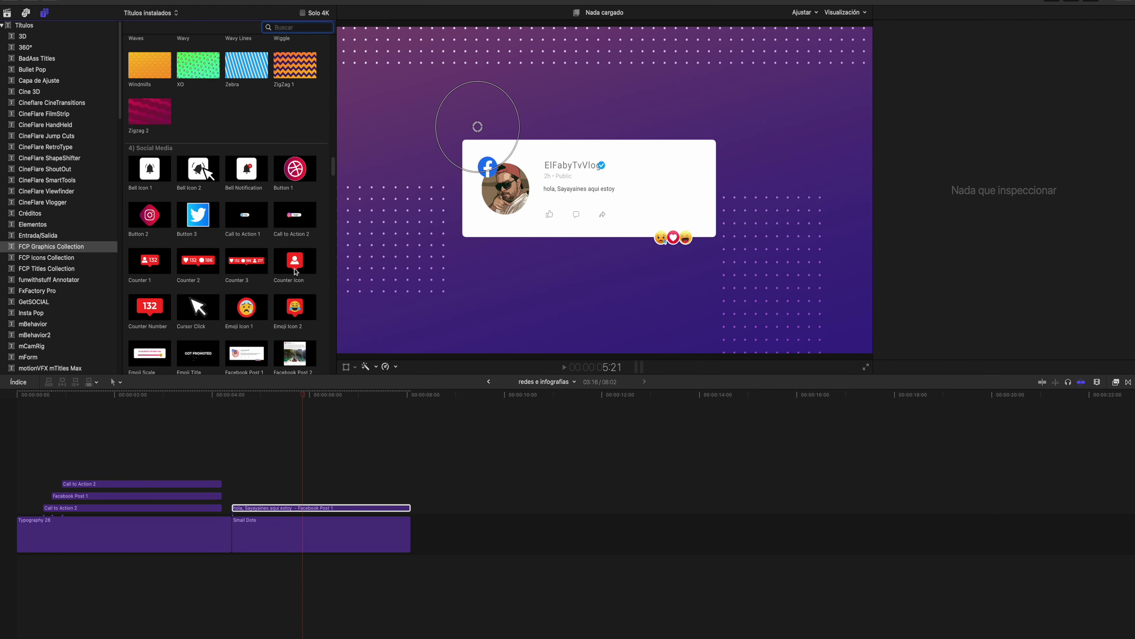
scroll(147, 175, "down", 2)
scroll(160, 179, "down", 5)
scroll(192, 197, "down", 3)
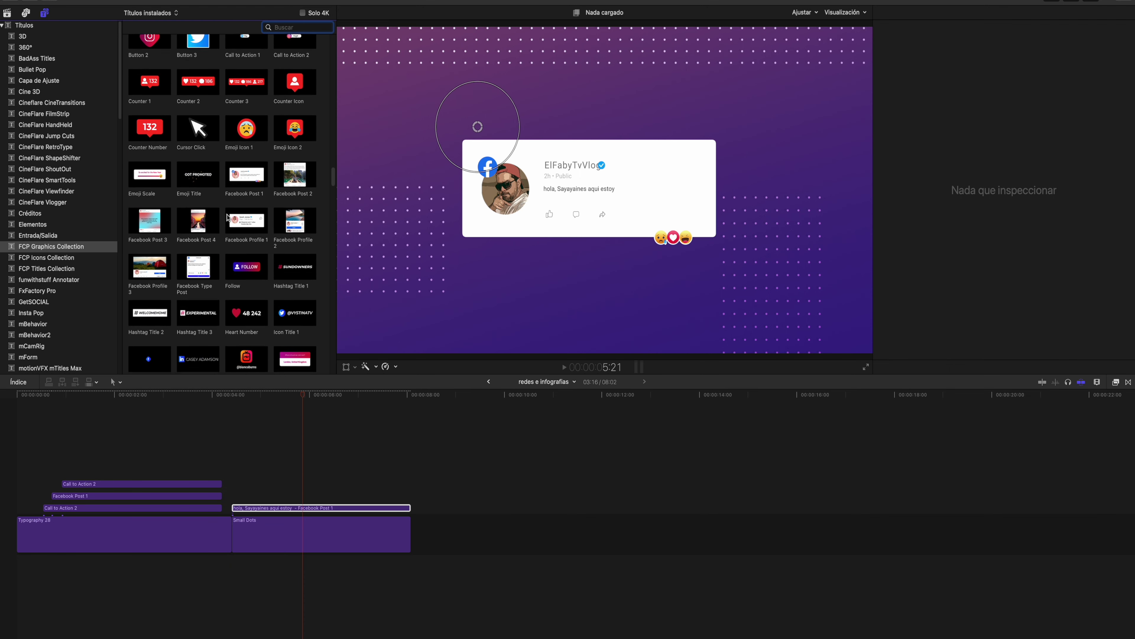
scroll(224, 214, "down", 2)
scroll(196, 214, "down", 2)
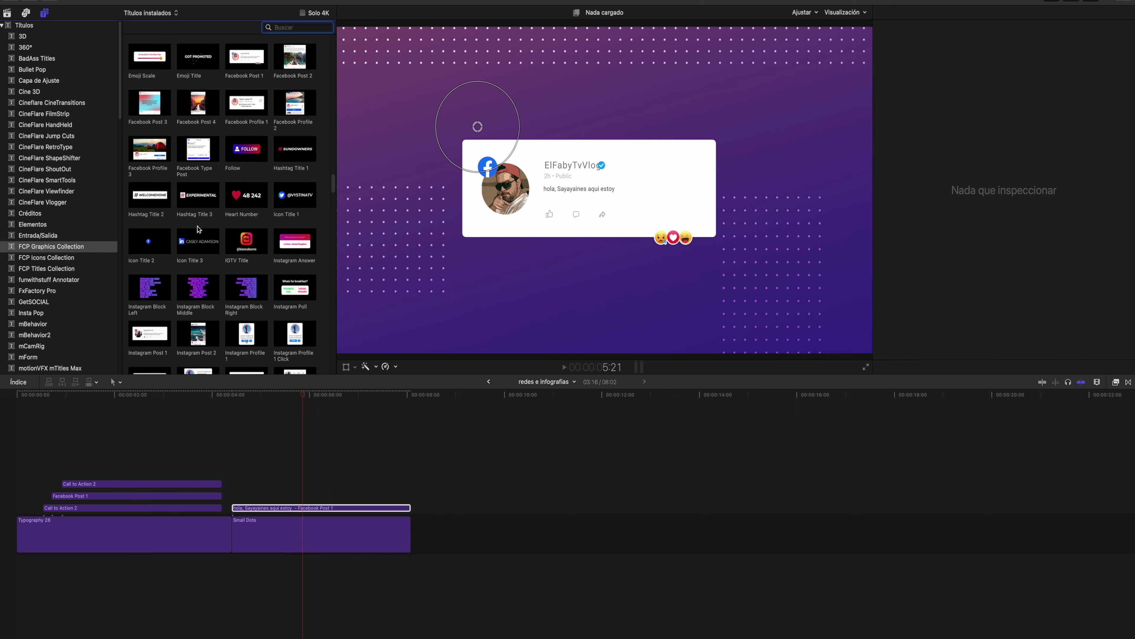
scroll(198, 229, "down", 2)
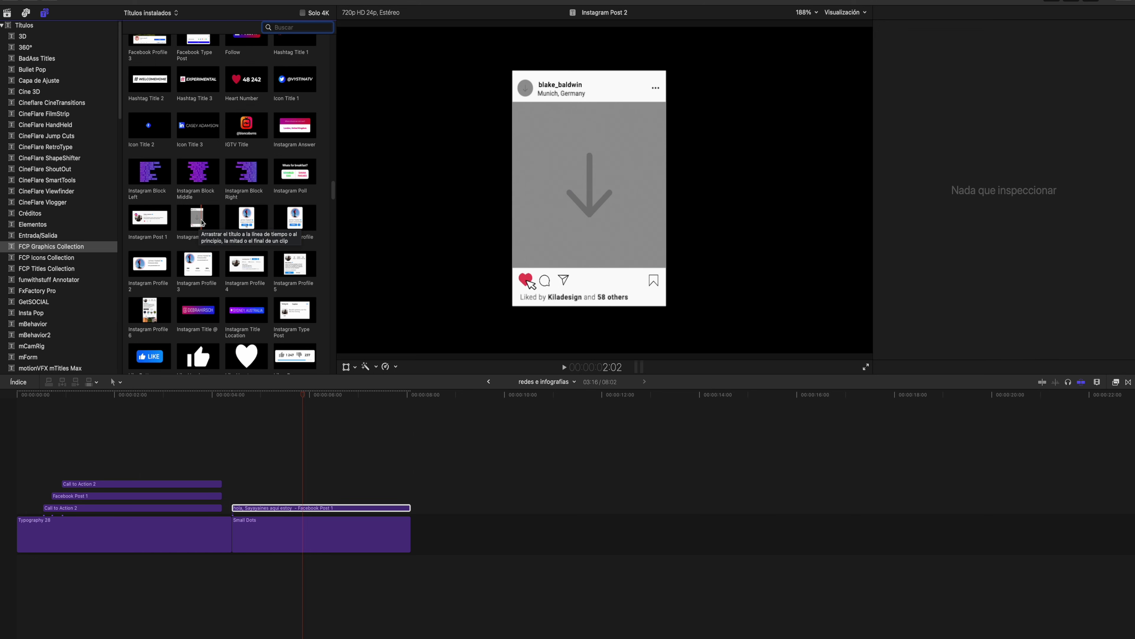
scroll(274, 295, "down", 1)
scroll(274, 295, "down", 2)
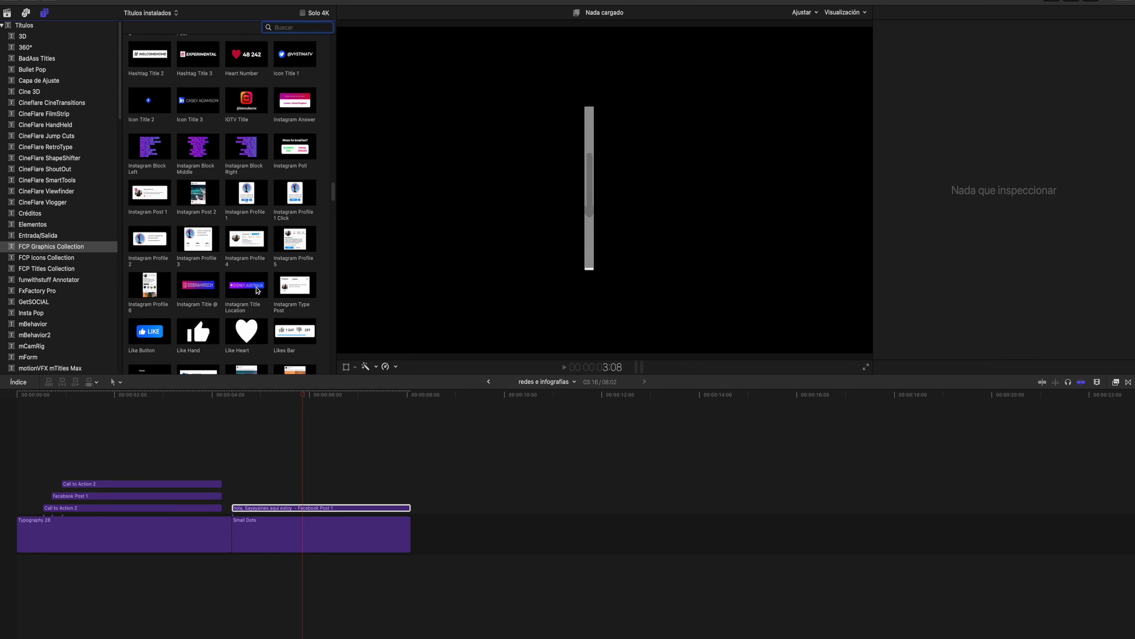
scroll(291, 278, "down", 4)
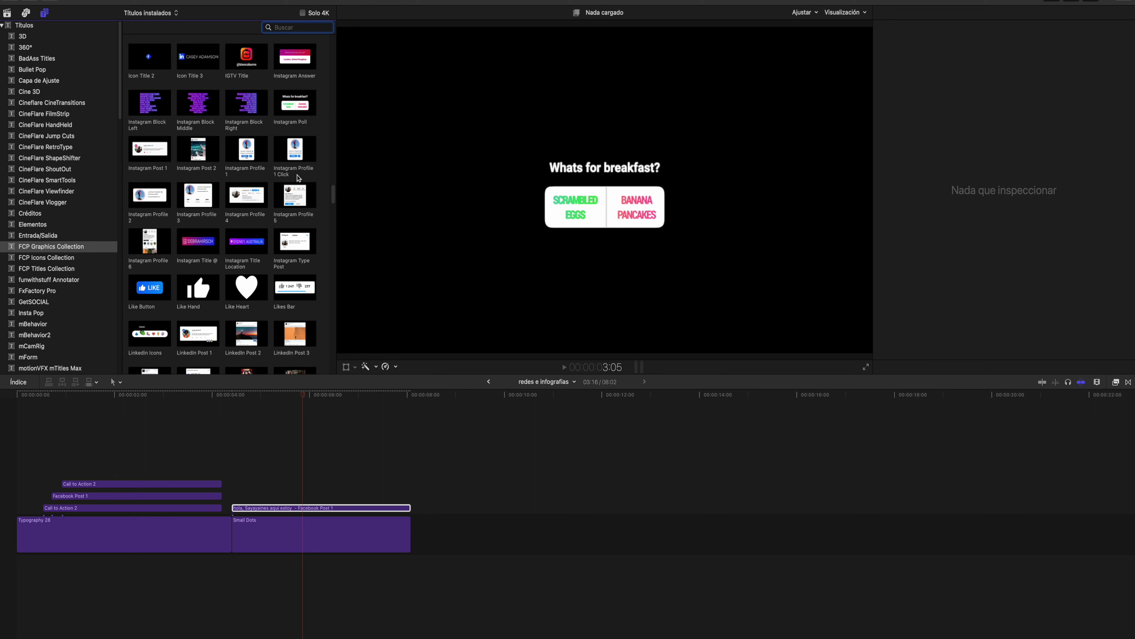
scroll(293, 239, "down", 5)
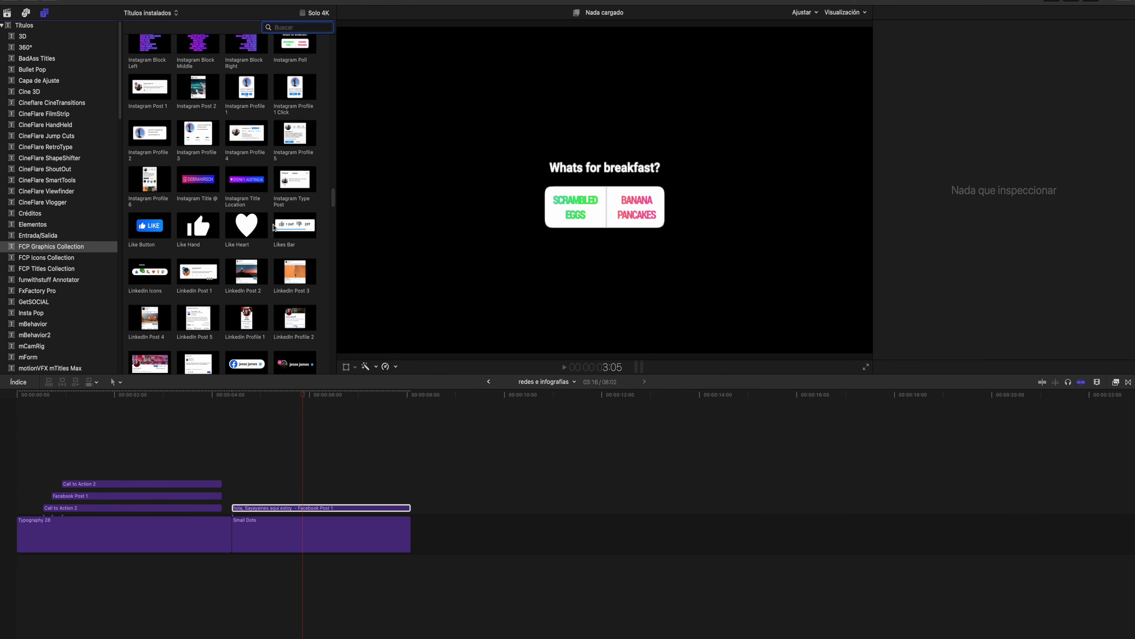
scroll(229, 264, "down", 6)
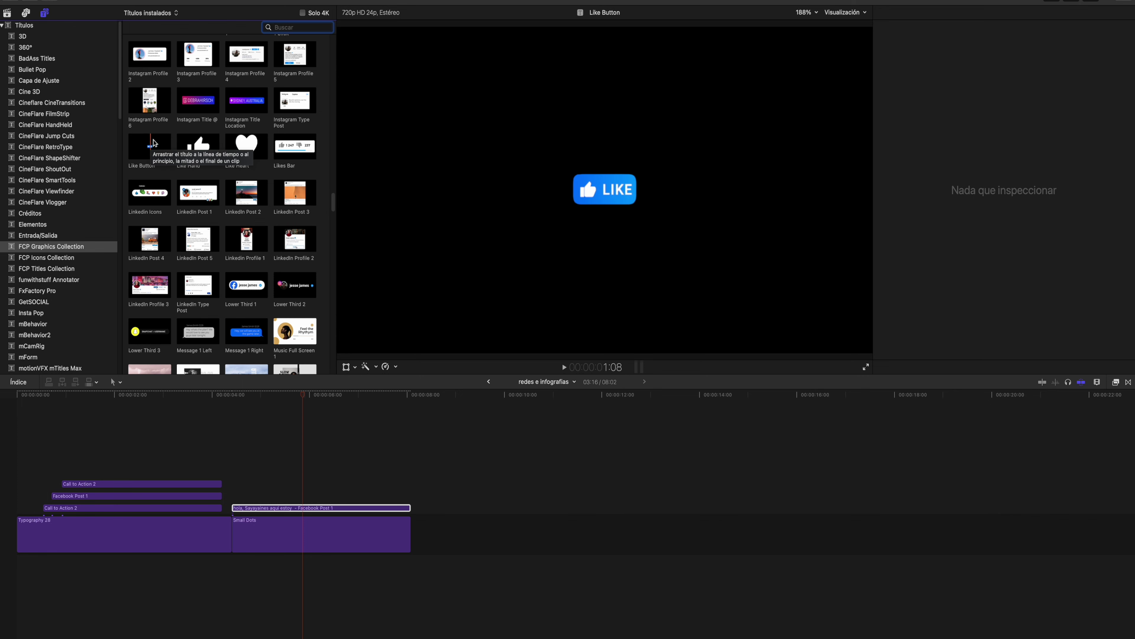
scroll(197, 161, "down", 3)
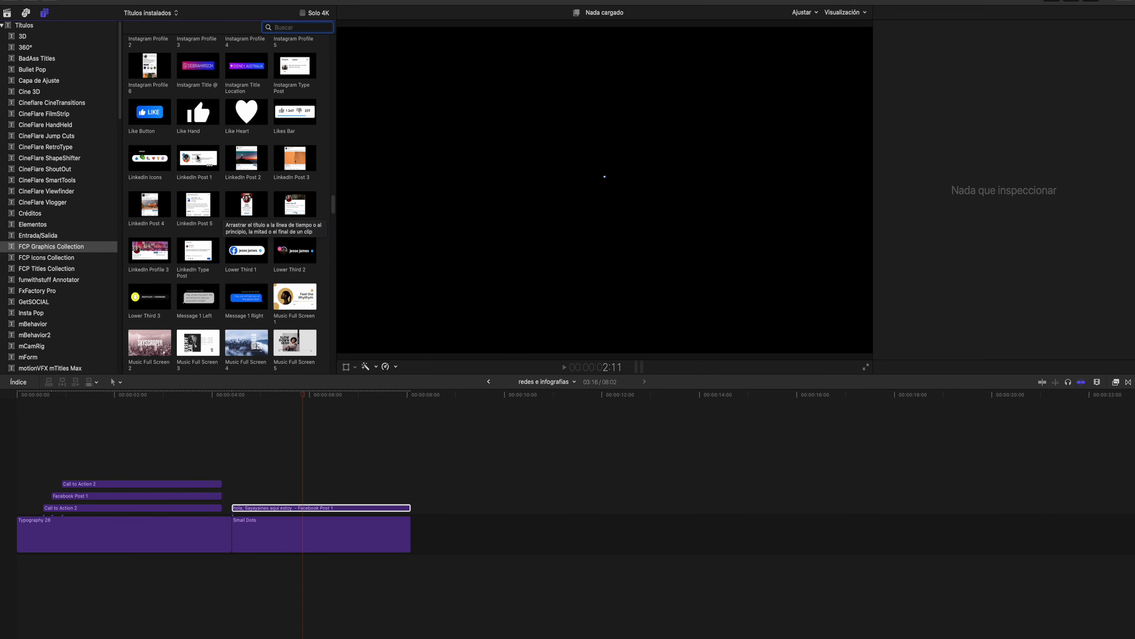
scroll(211, 240, "down", 2)
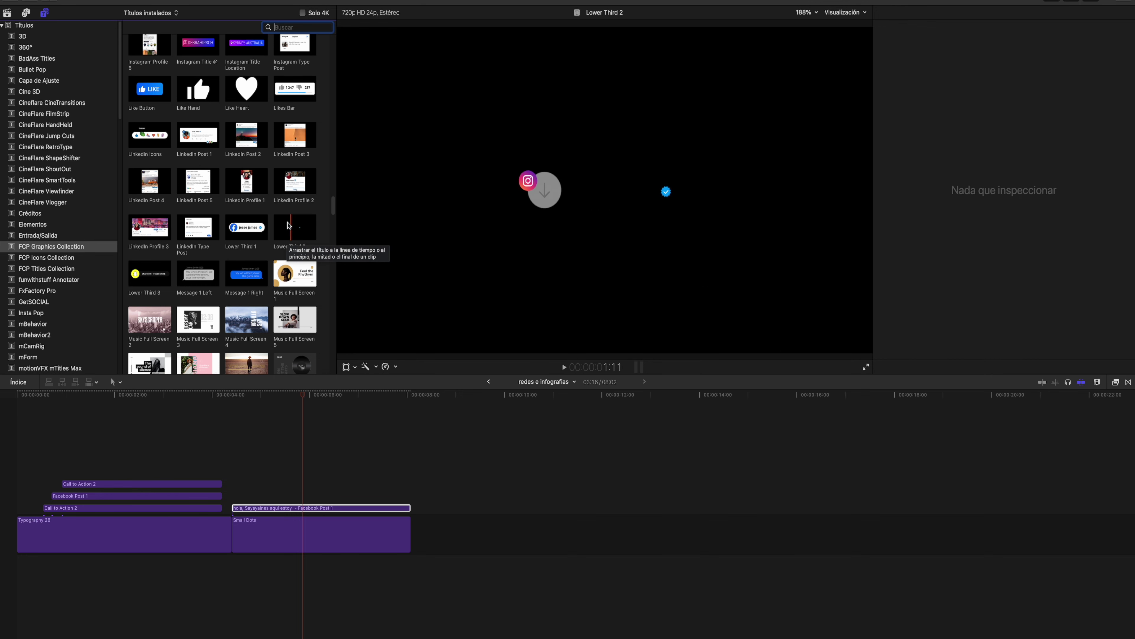
scroll(232, 255, "down", 5)
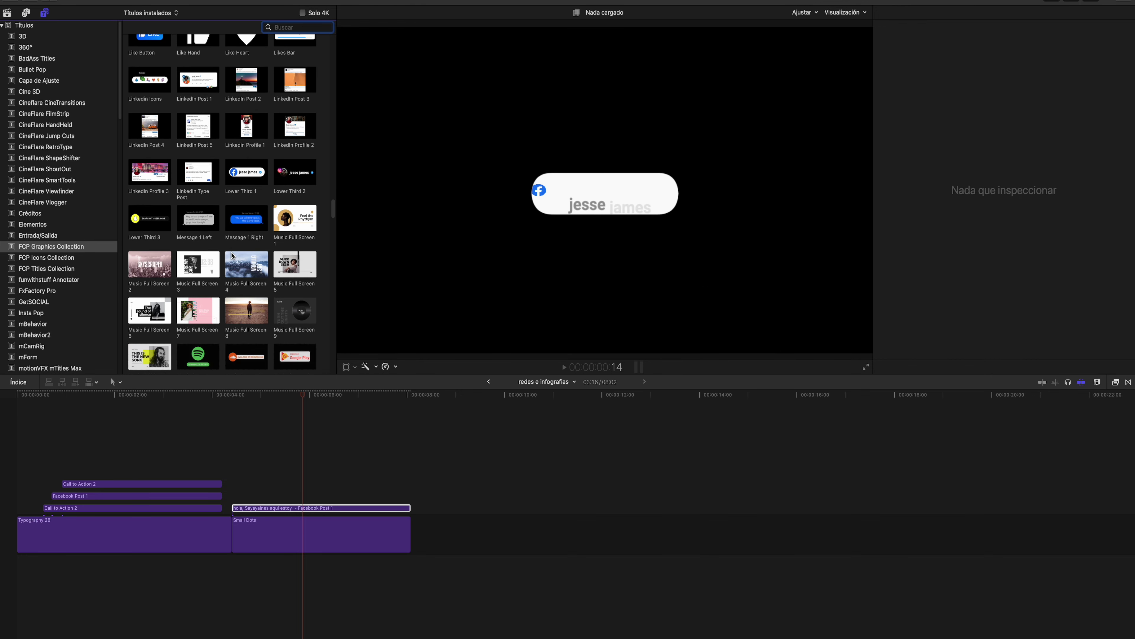
scroll(185, 235, "down", 2)
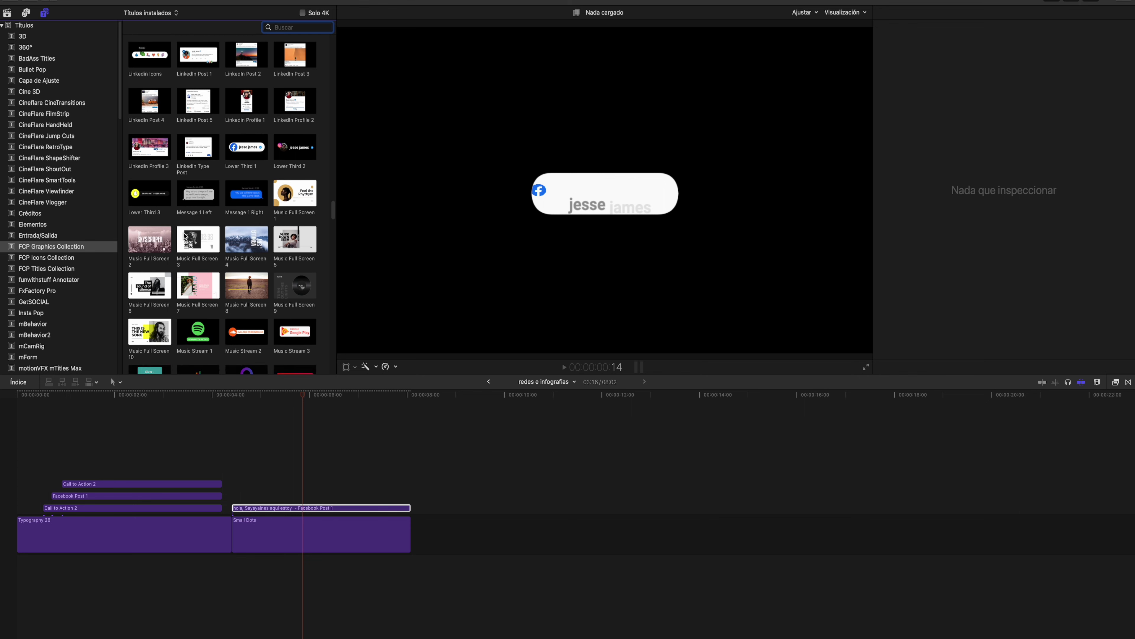
scroll(185, 235, "down", 5)
scroll(184, 235, "down", 5)
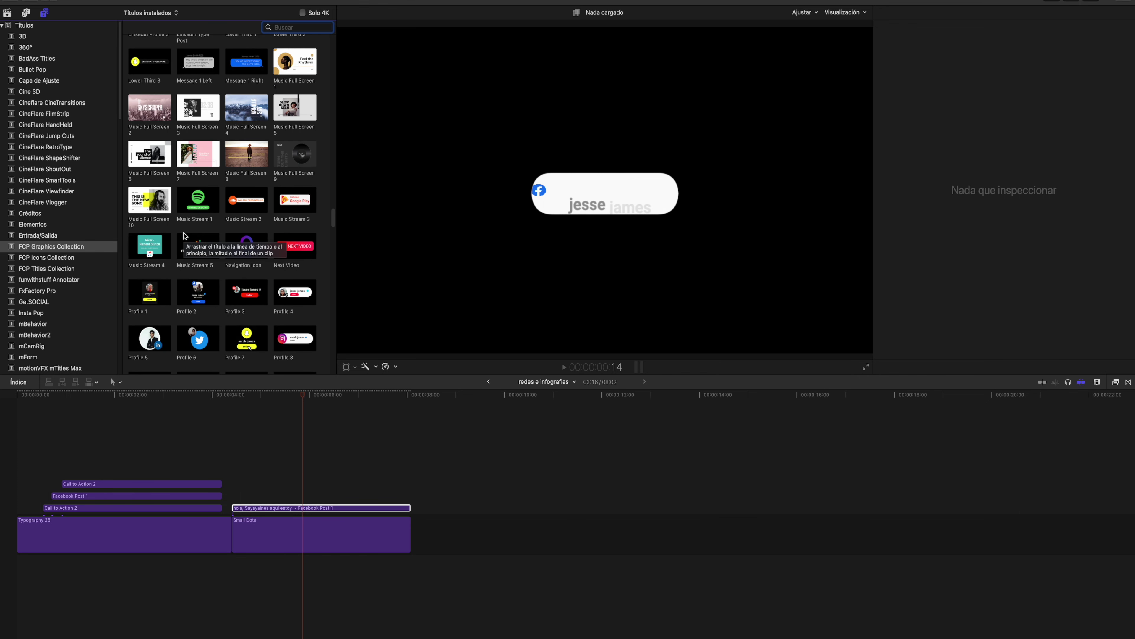
scroll(232, 209, "up", 4)
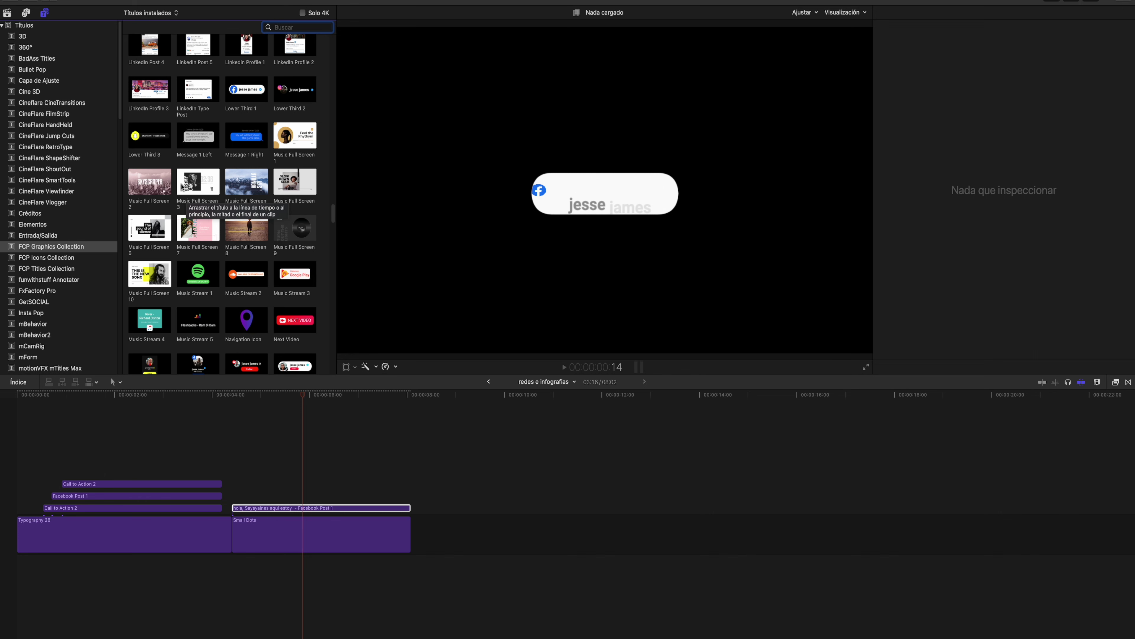
left_click(191, 186)
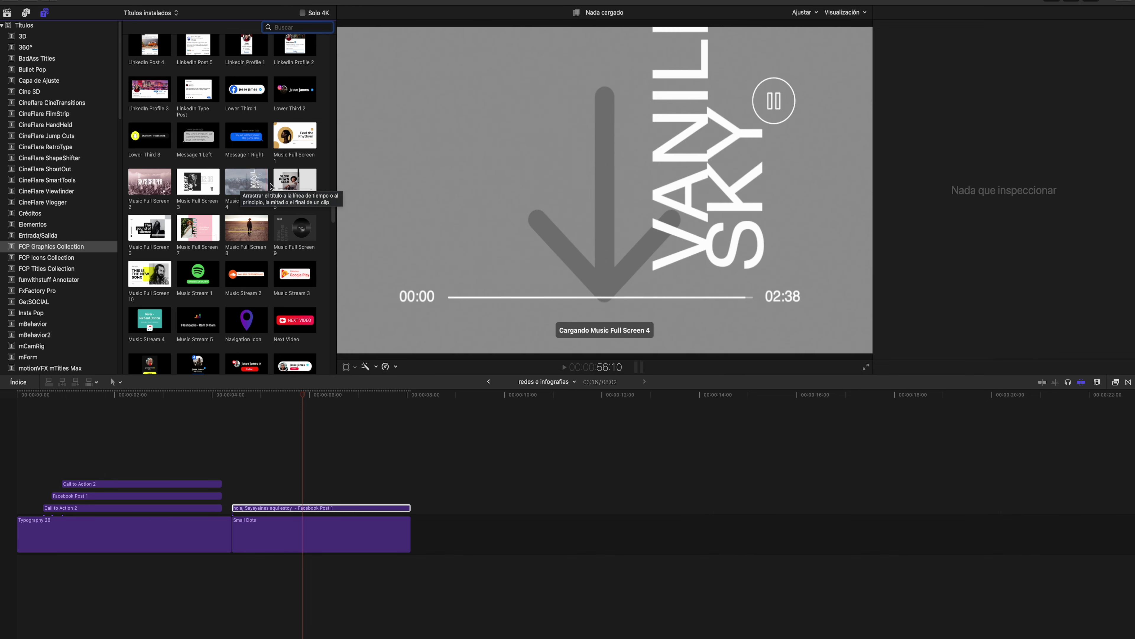
Step: Add Music Full Screen 6 to the timeline and delete the earlier clips
left_click(277, 186)
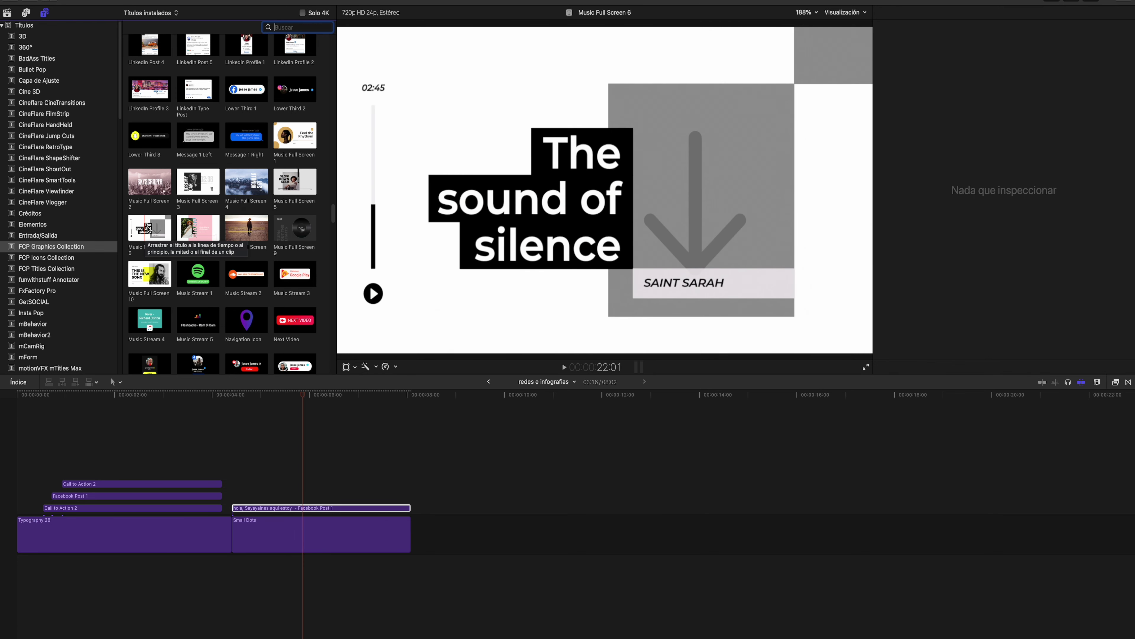
mouse_move(161, 240)
left_mouse_down()
mouse_move(338, 349)
mouse_move(422, 543)
left_mouse_up()
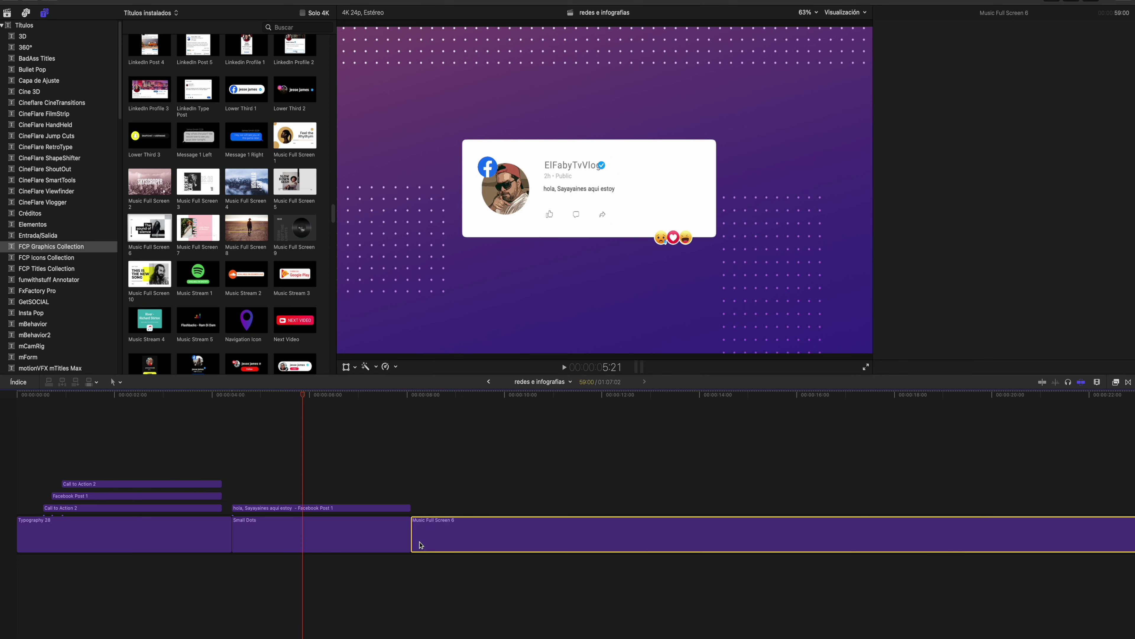
left_click_drag(113, 439, 315, 588)
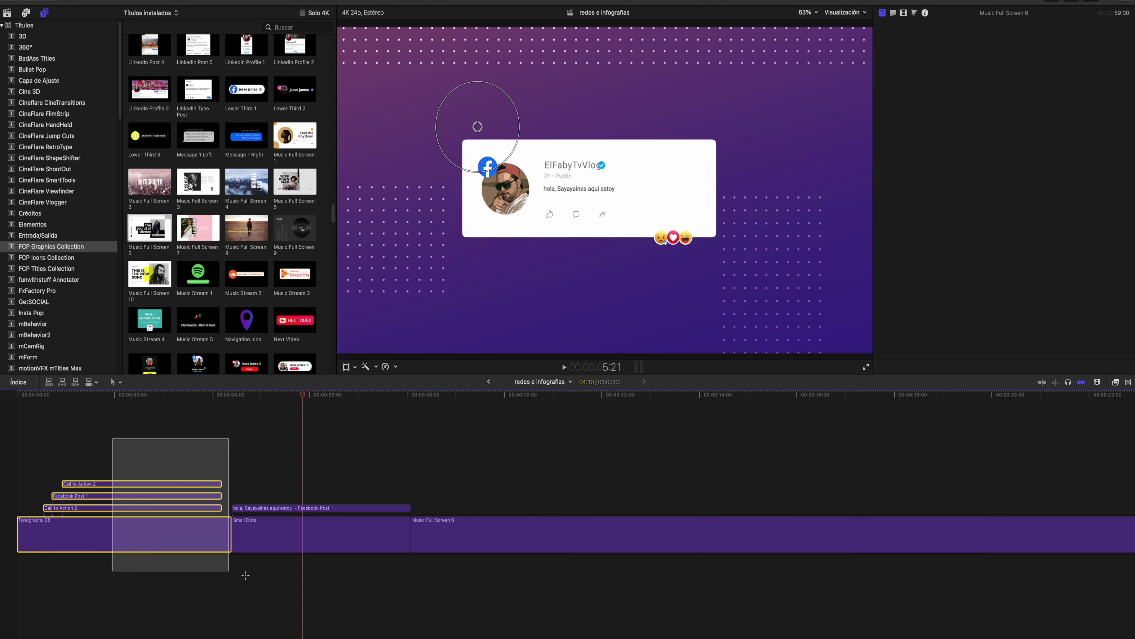
key("Delete")
Step: Select the Music Full Screen 6 clip and play it back once
left_click(382, 547)
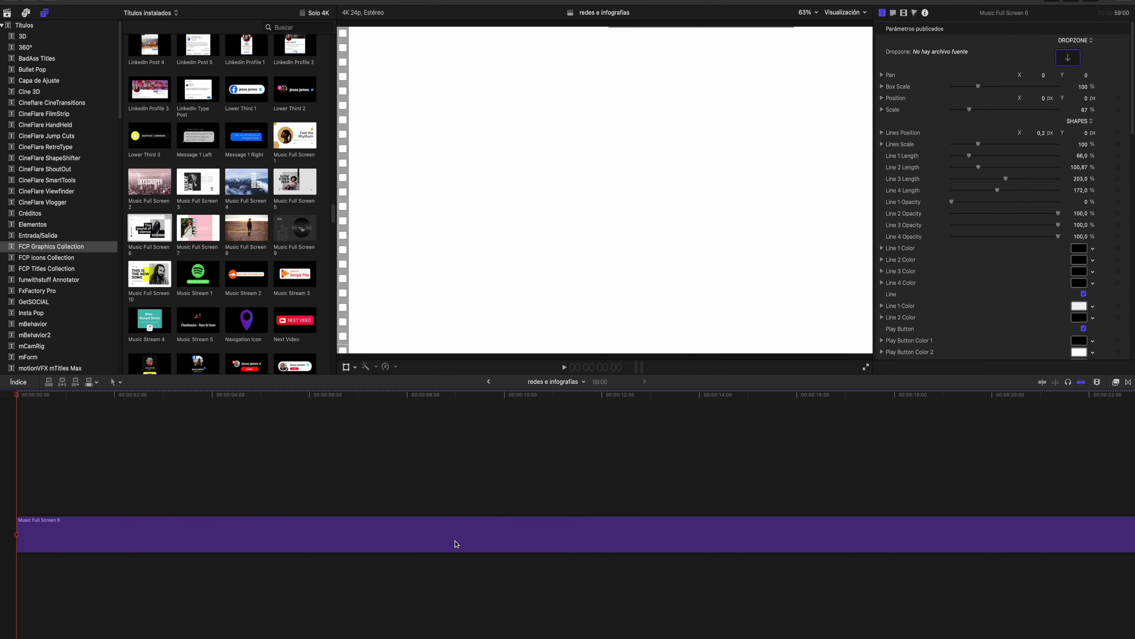
key("space")
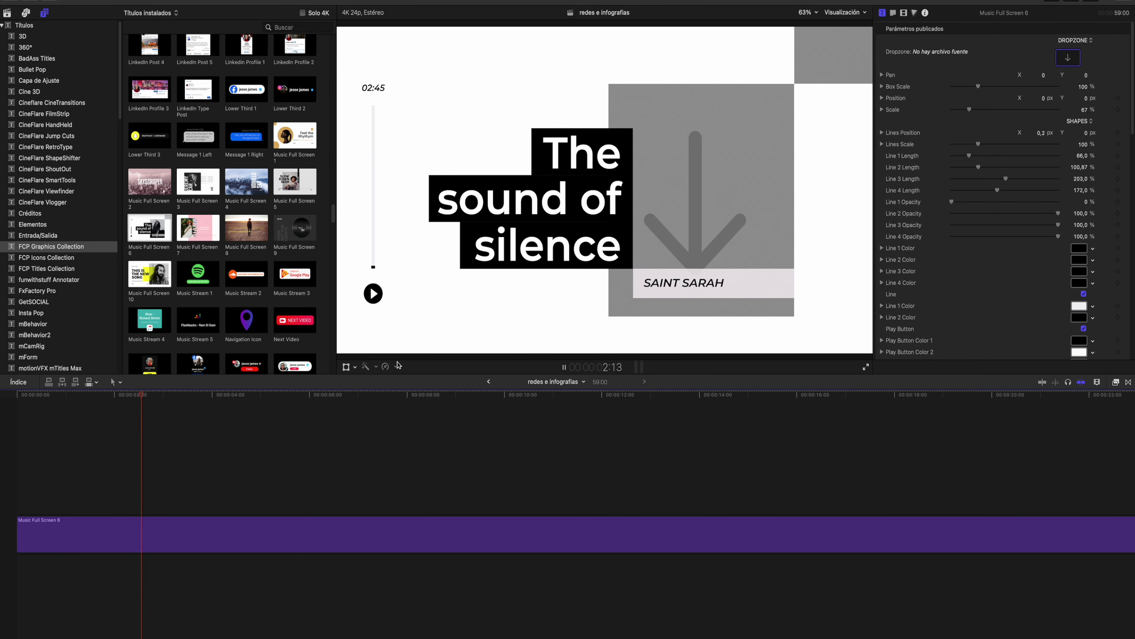
key("space")
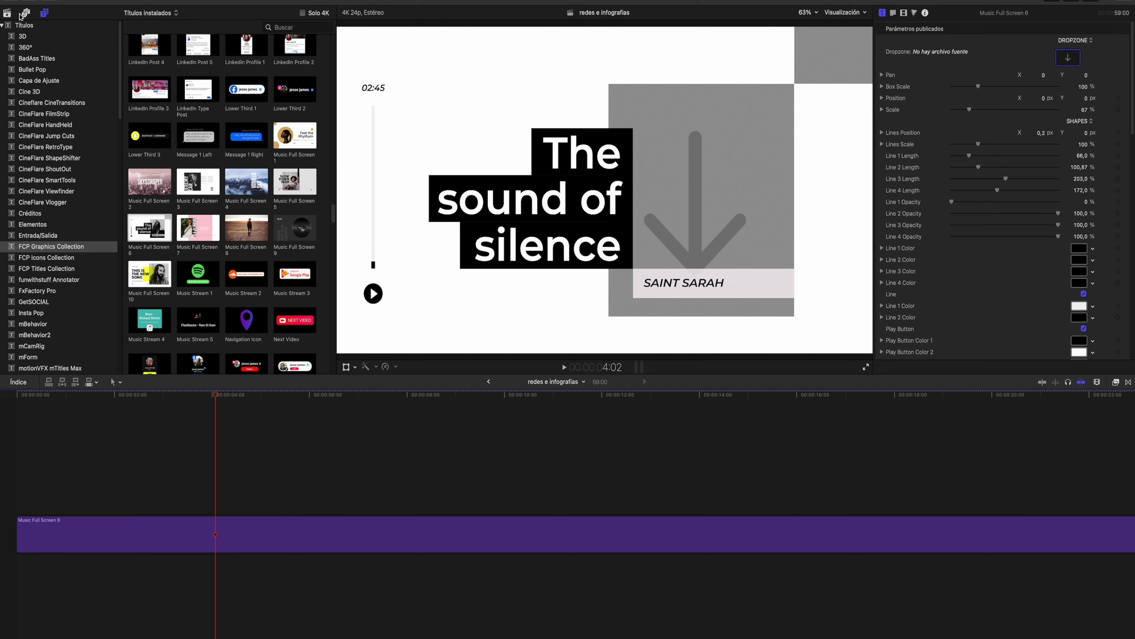
Step: Load the amigos photo from the library into the Music Full Screen 6 dropzone
left_click(7, 13)
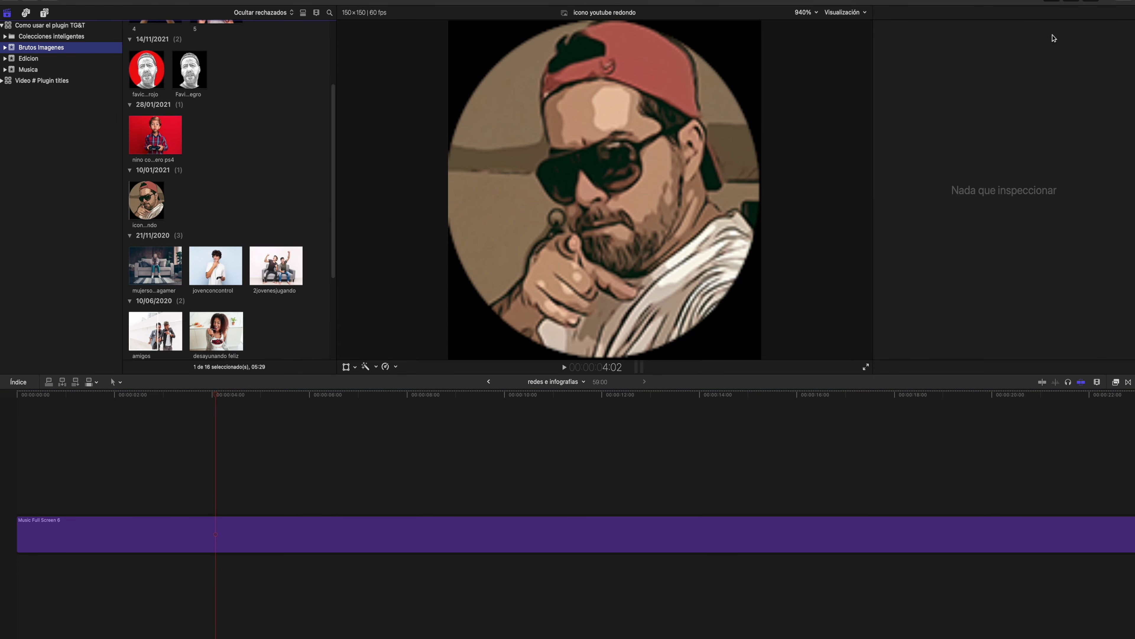
left_click(266, 546)
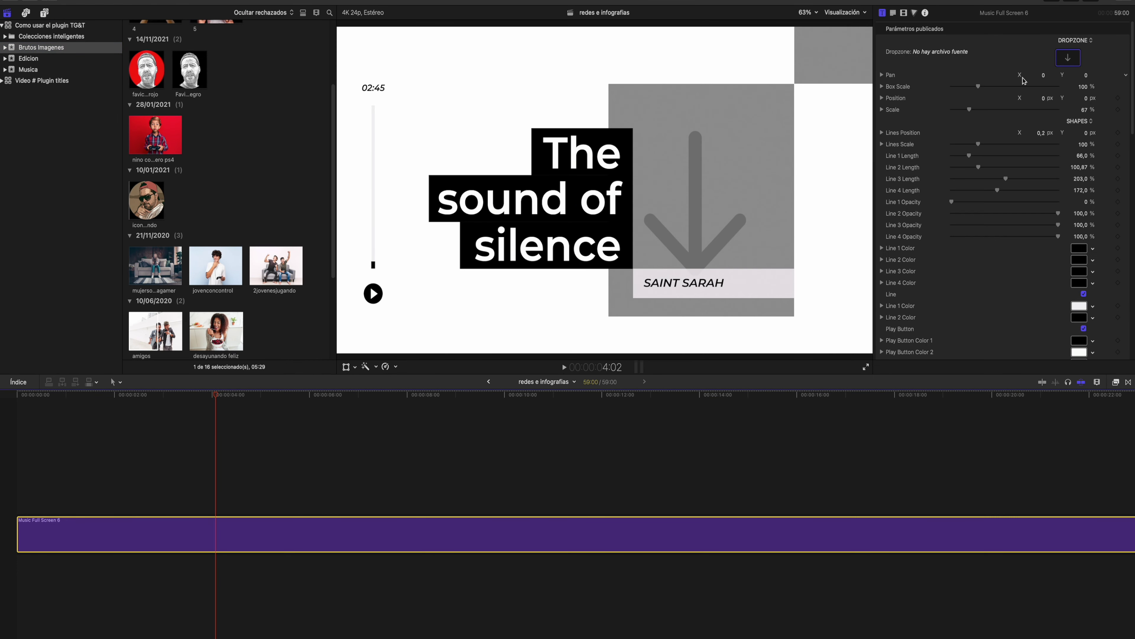
left_click(1062, 58)
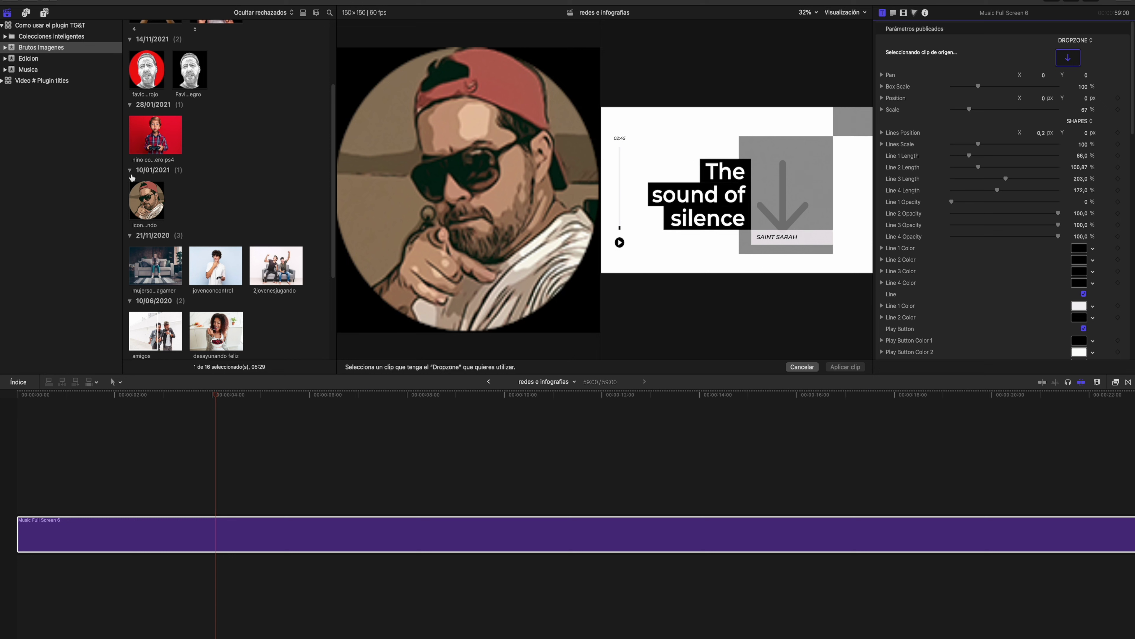
left_click(228, 299)
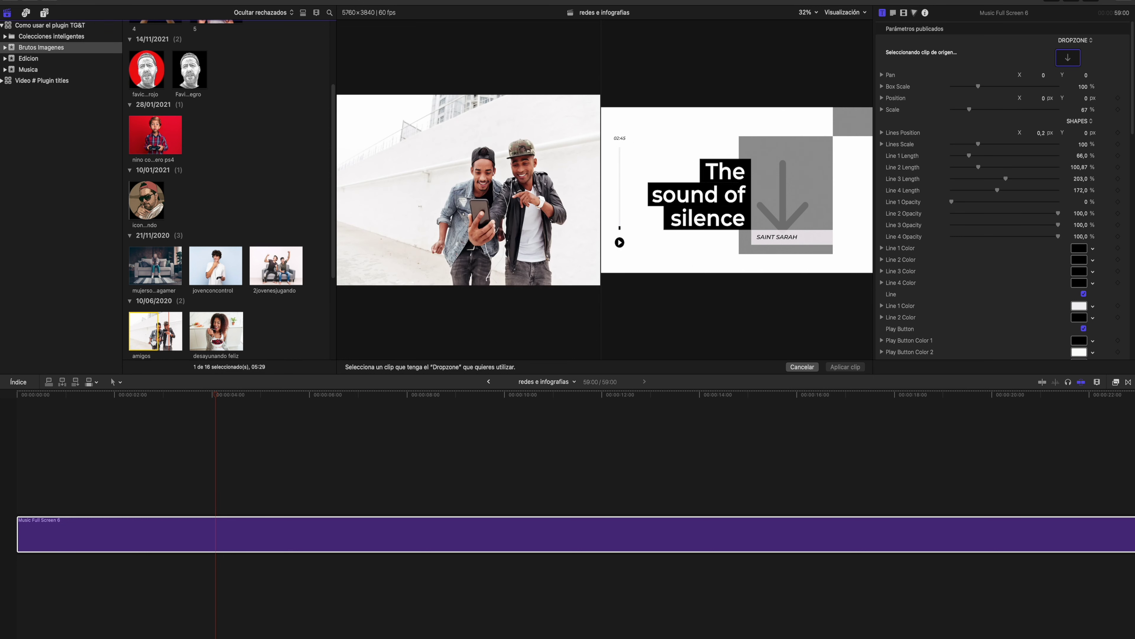
left_click(150, 338)
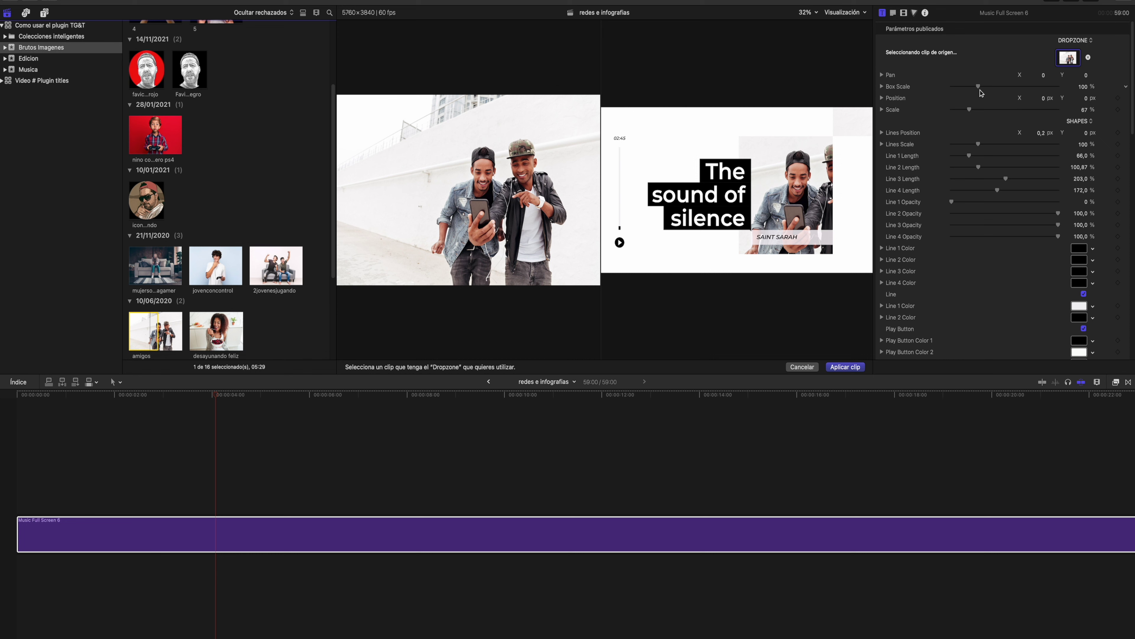
Step: Shrink the dropzone photo to about 63% and shift it left, then review the text fields
left_click_drag(978, 87, 969, 87)
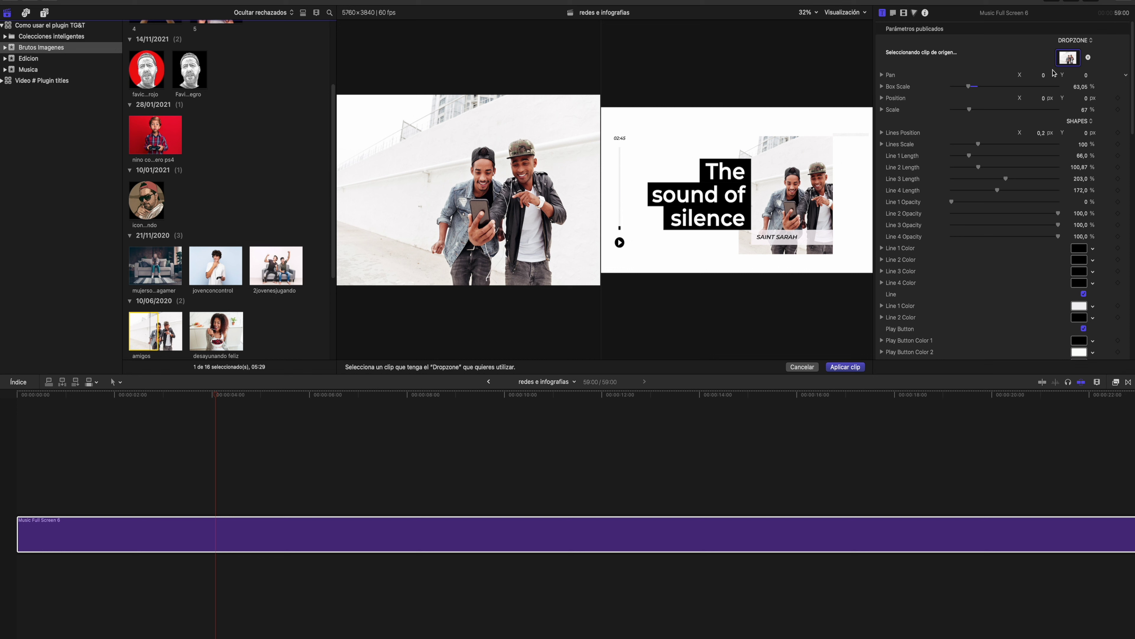
left_click_drag(1043, 76, 1032, 75)
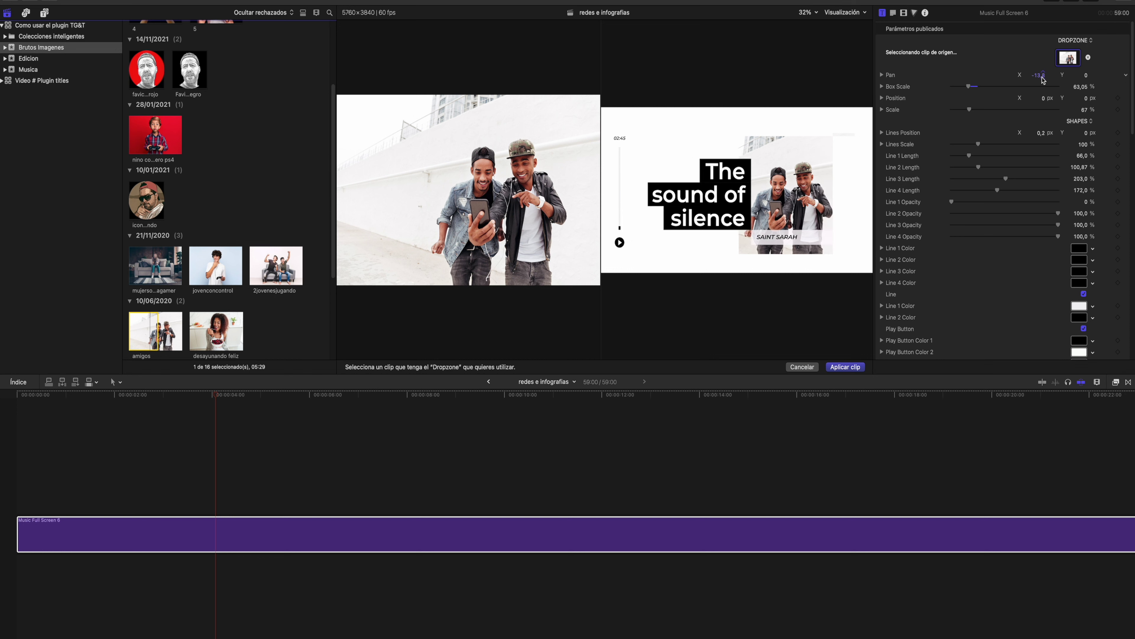
scroll(1017, 311, "down", 10)
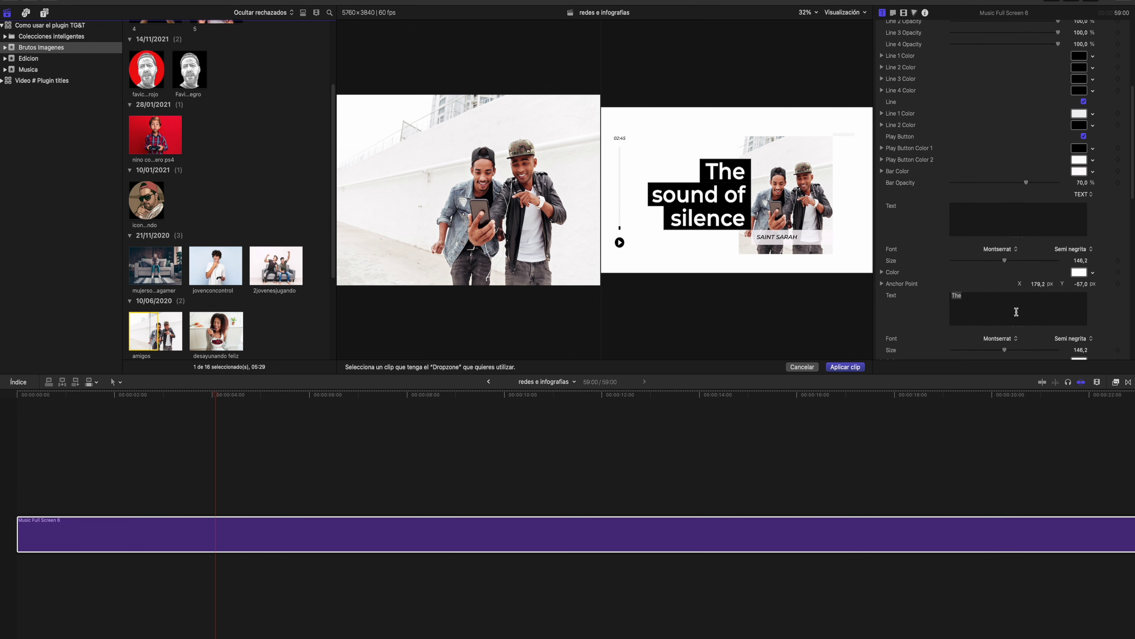
scroll(1016, 312, "down", 1)
scroll(1017, 312, "down", 2)
scroll(1017, 313, "down", 1)
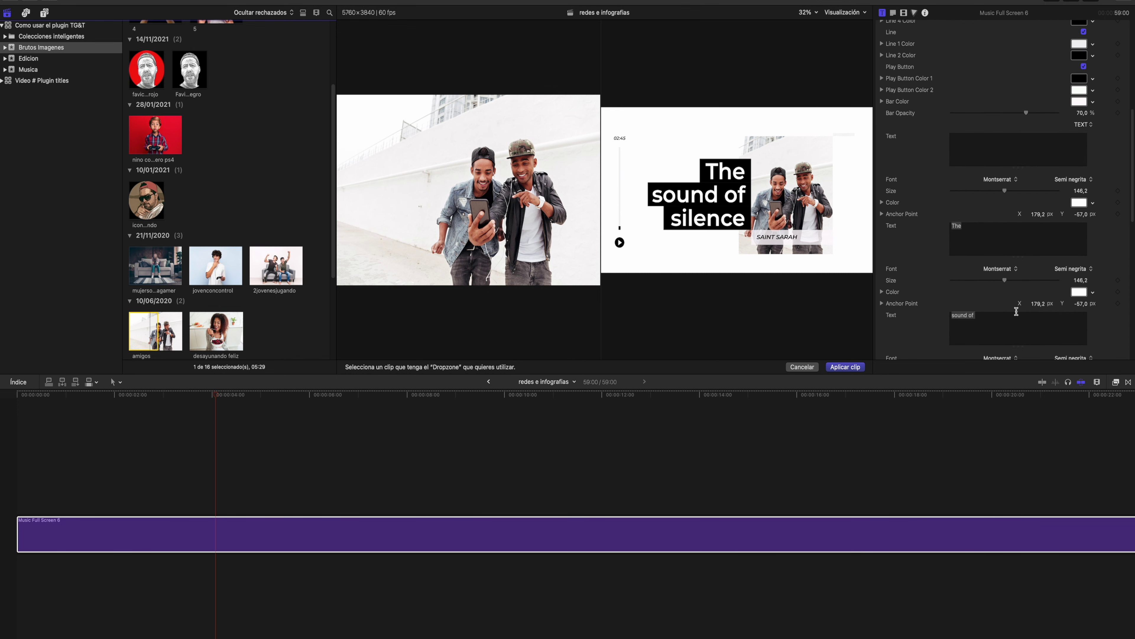
scroll(1017, 314, "down", 2)
scroll(979, 271, "down", 4)
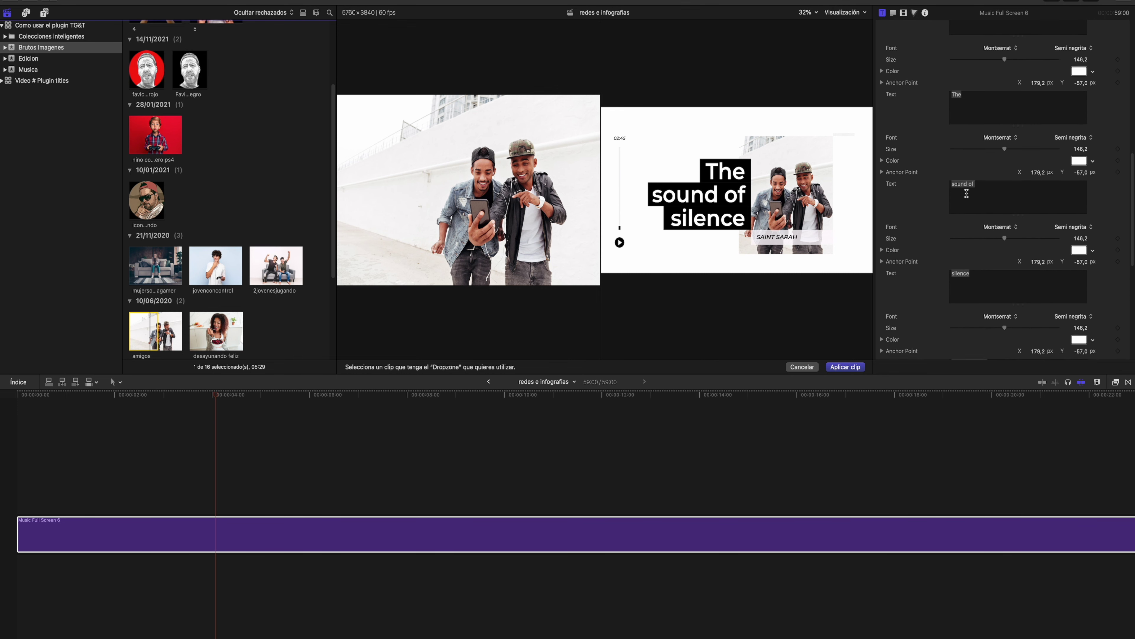
left_click(52, 454)
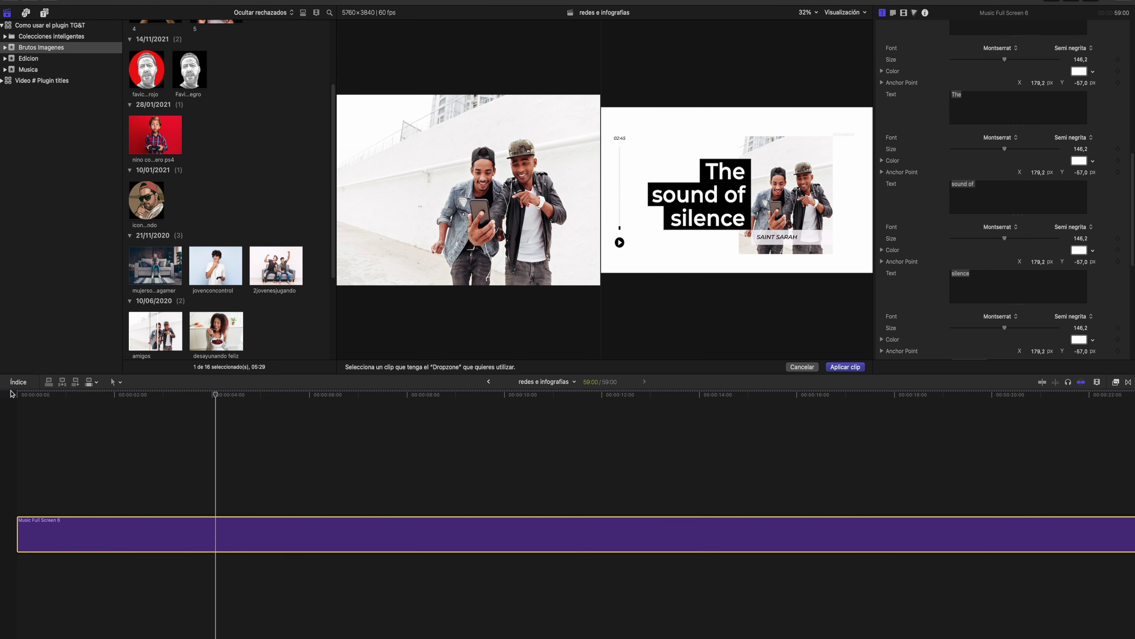
Step: Apply the amigos photo to the title and play the project from the start
left_click(845, 367)
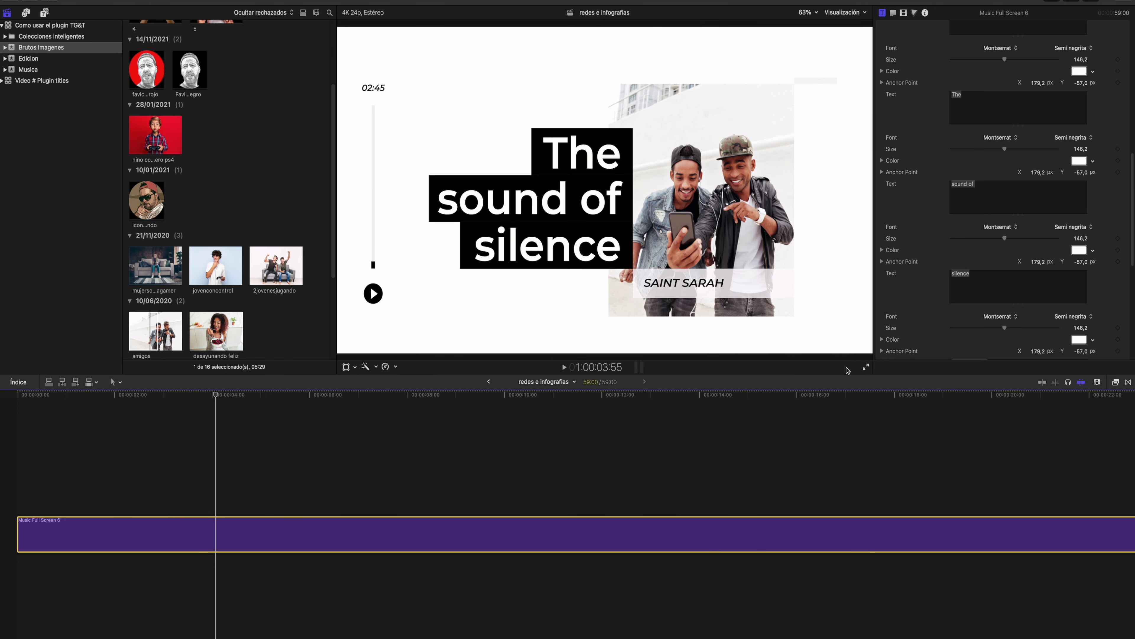
left_click(18, 398)
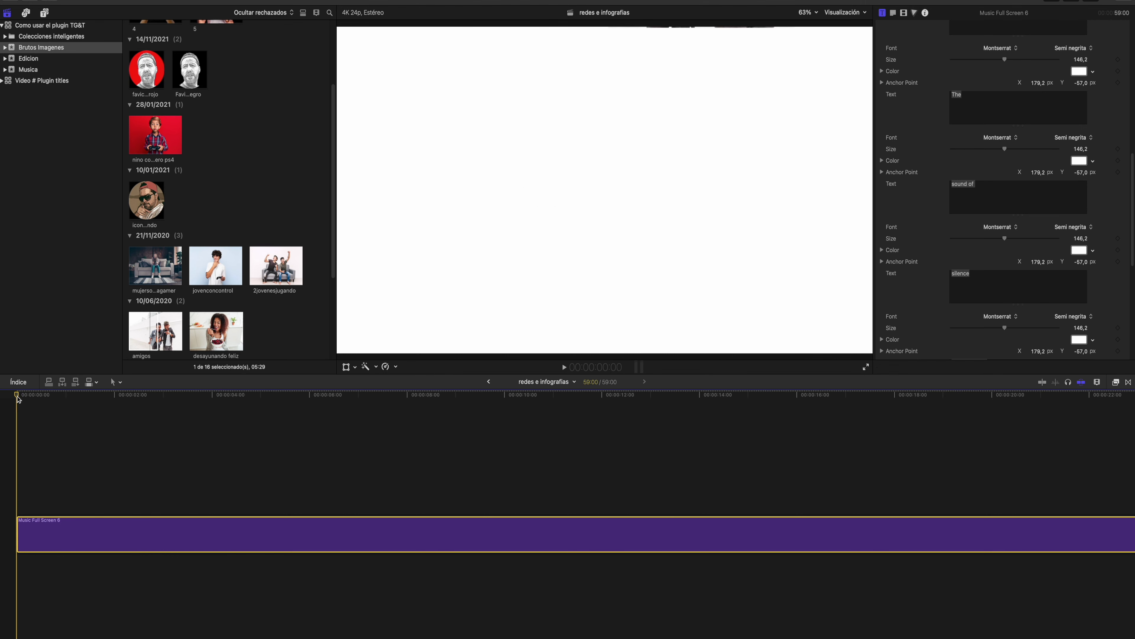
key("space")
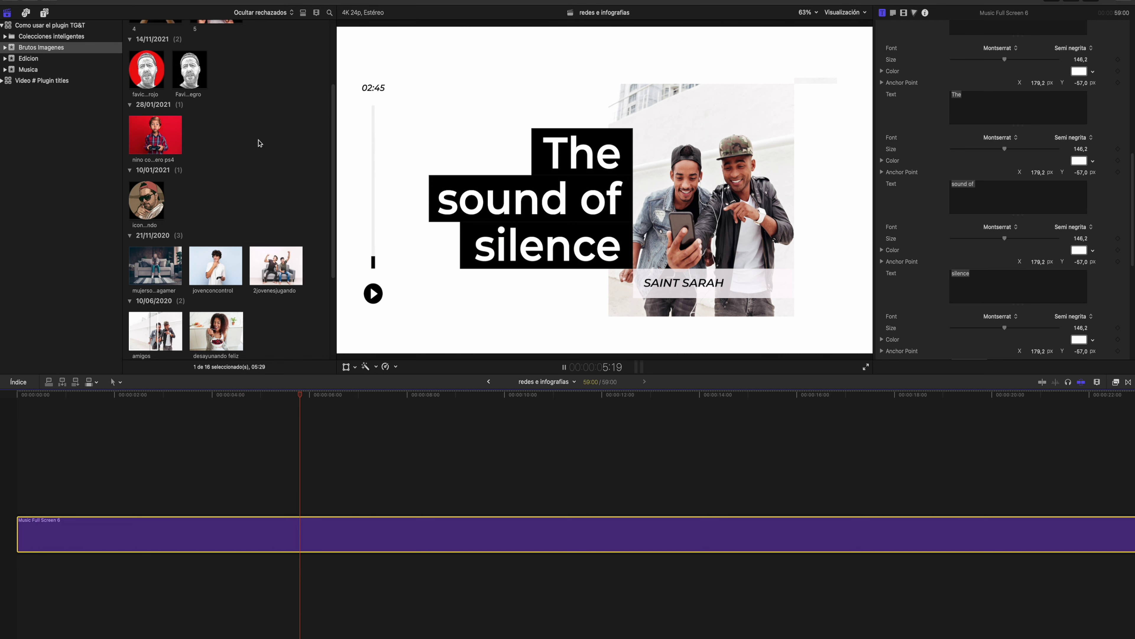
key("space")
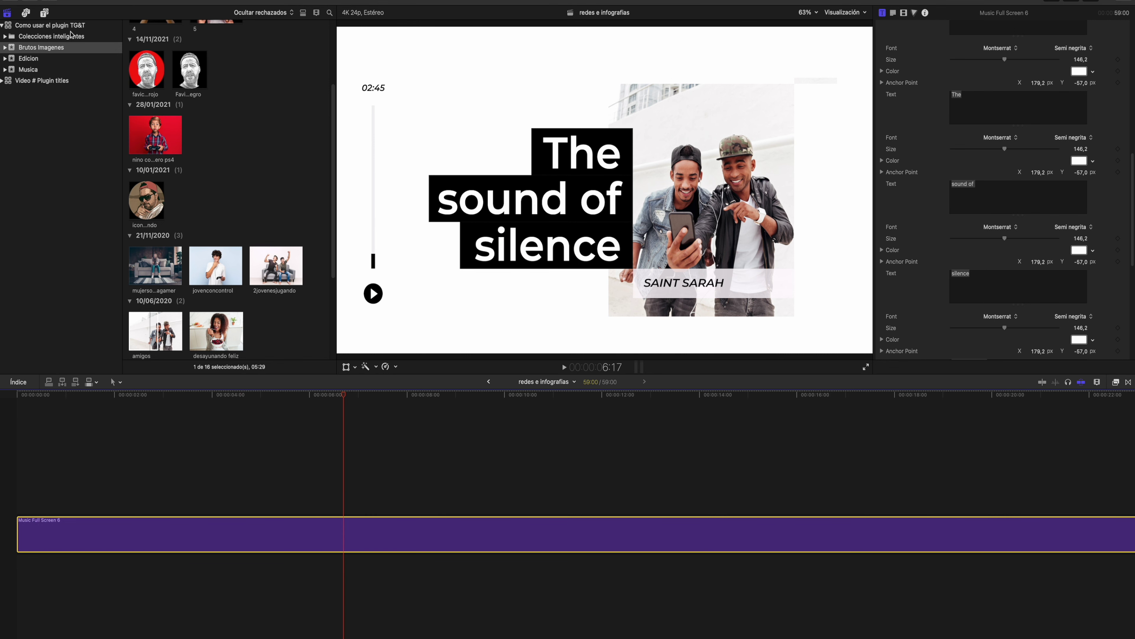
left_click(75, 26)
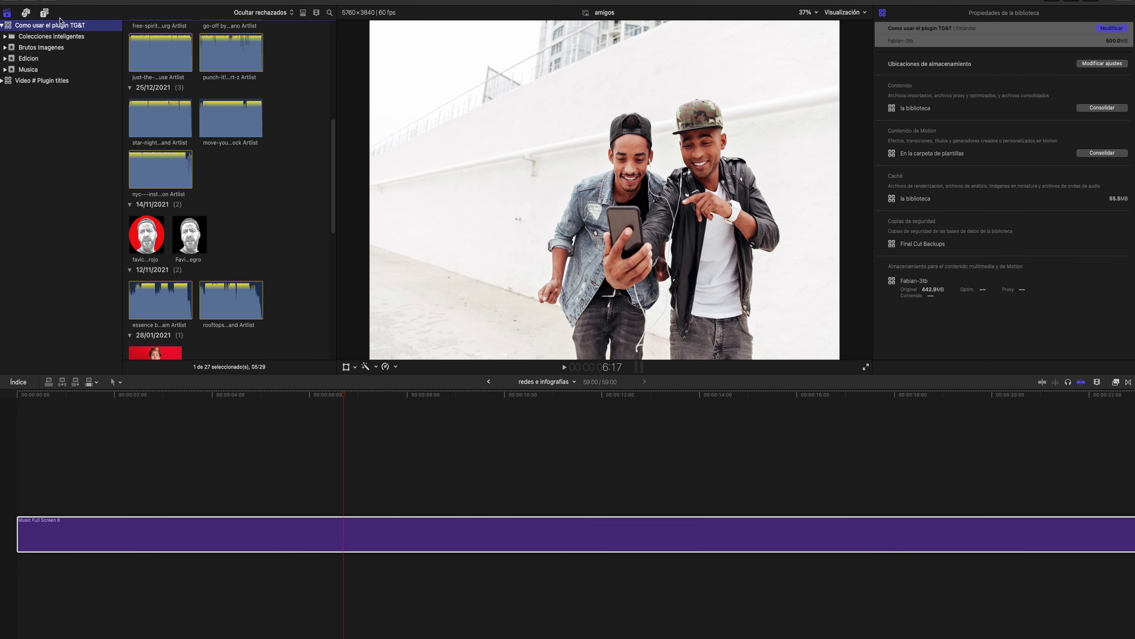
Step: Open the FCP Graphics Collection titles and scroll to the Profile badges
left_click(45, 12)
scroll(288, 277, "down", 3)
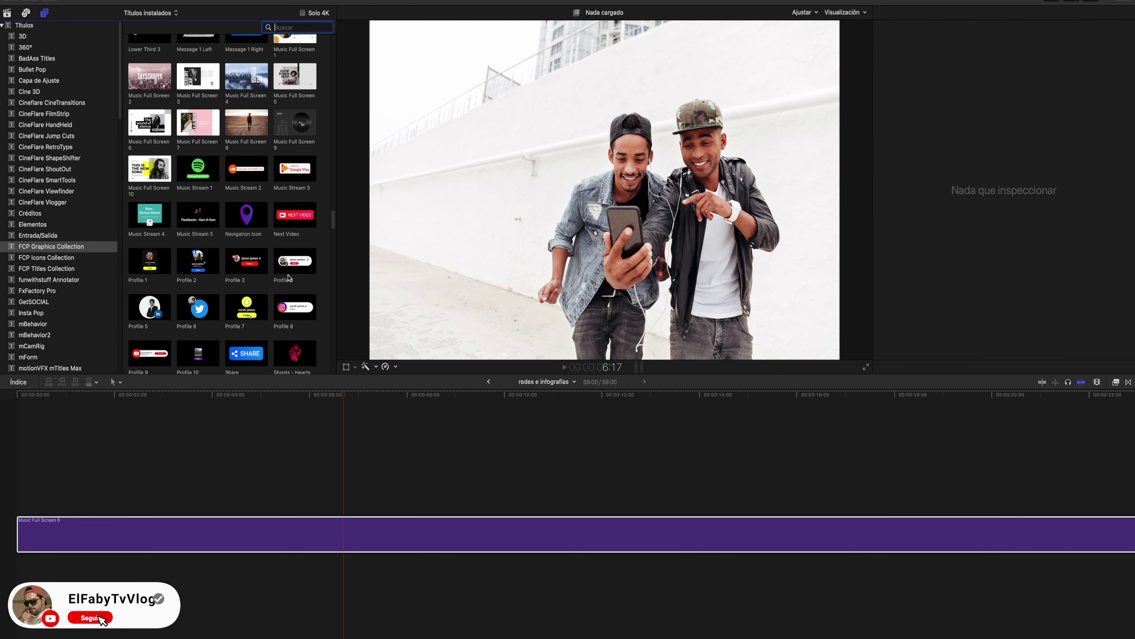
scroll(288, 278, "down", 3)
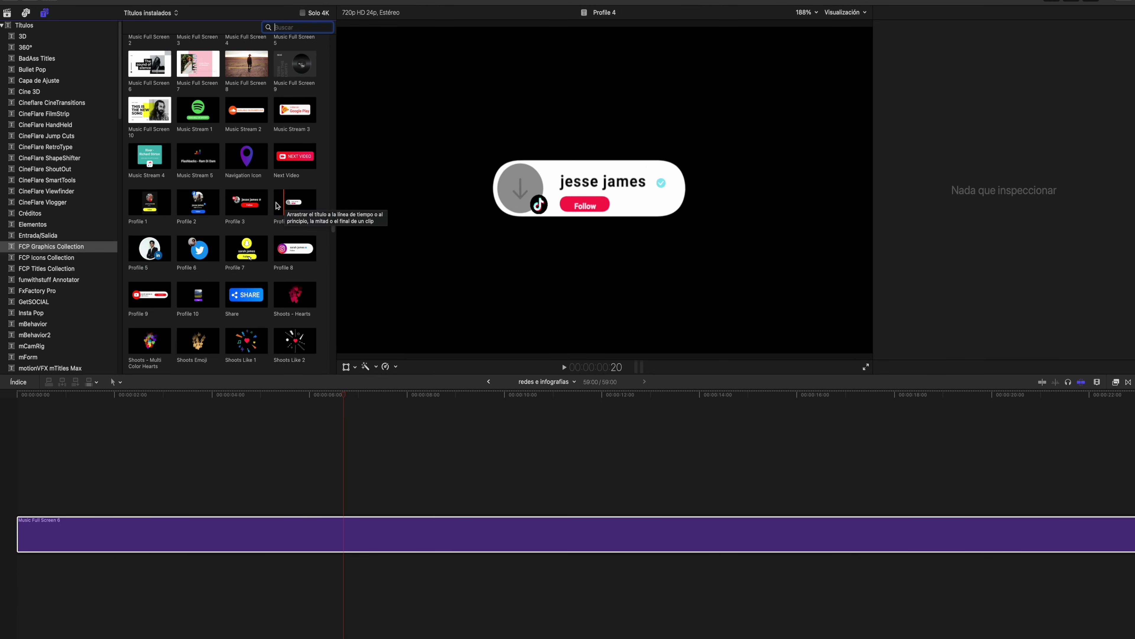
Step: Connect Profile 4 above the main clip at about 4 seconds and preview it
left_click(213, 398)
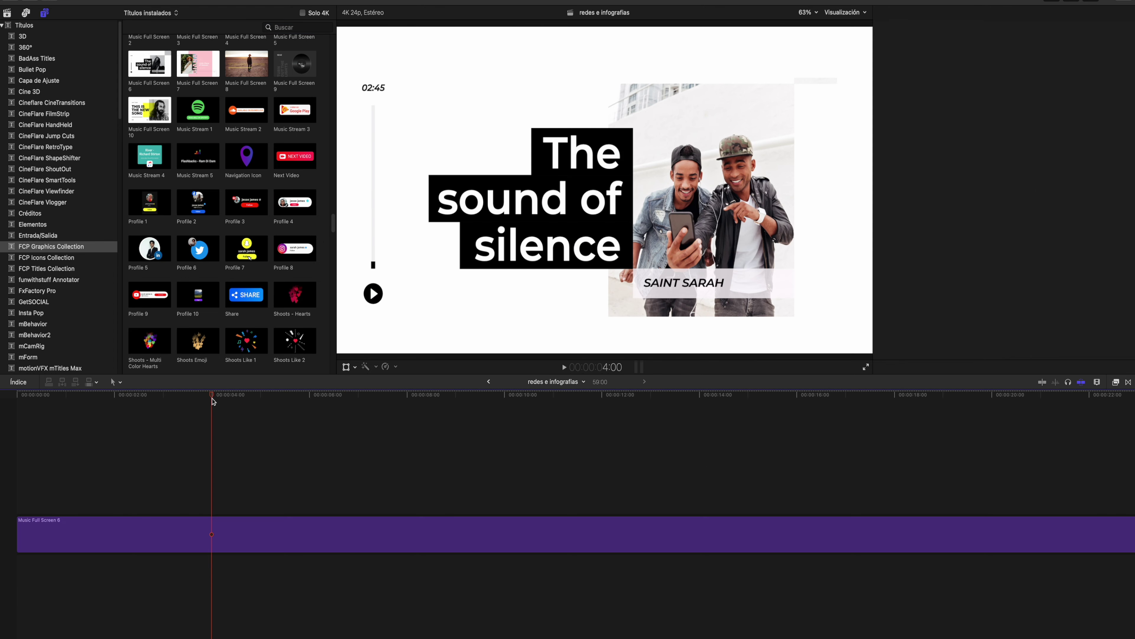
key("super+4")
left_click_drag(295, 202, 224, 480)
key("space")
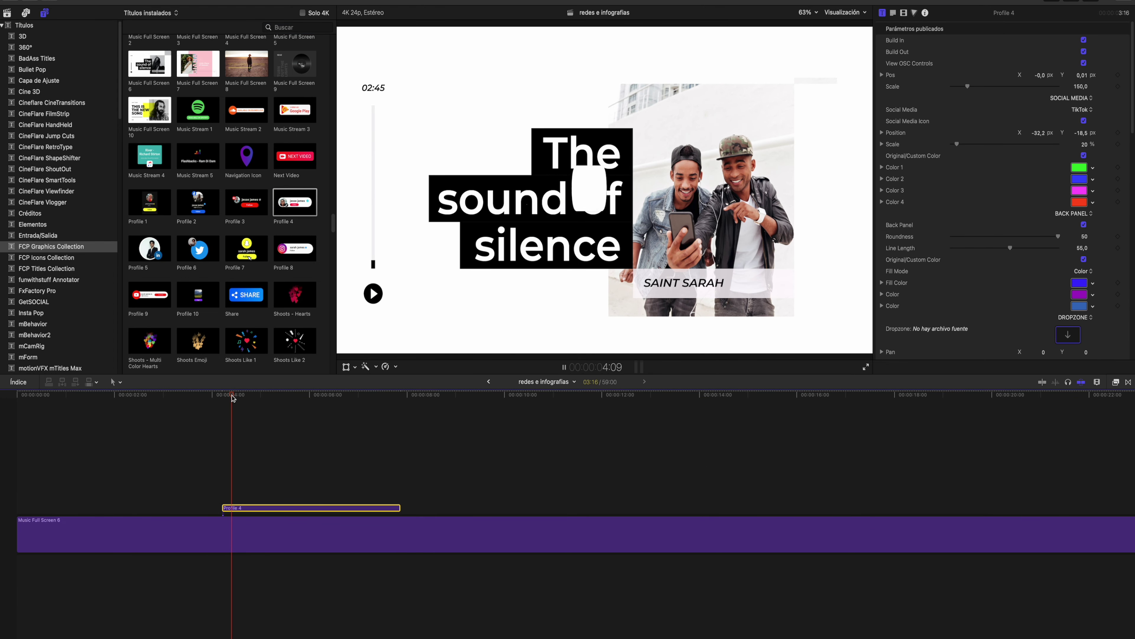
key("space")
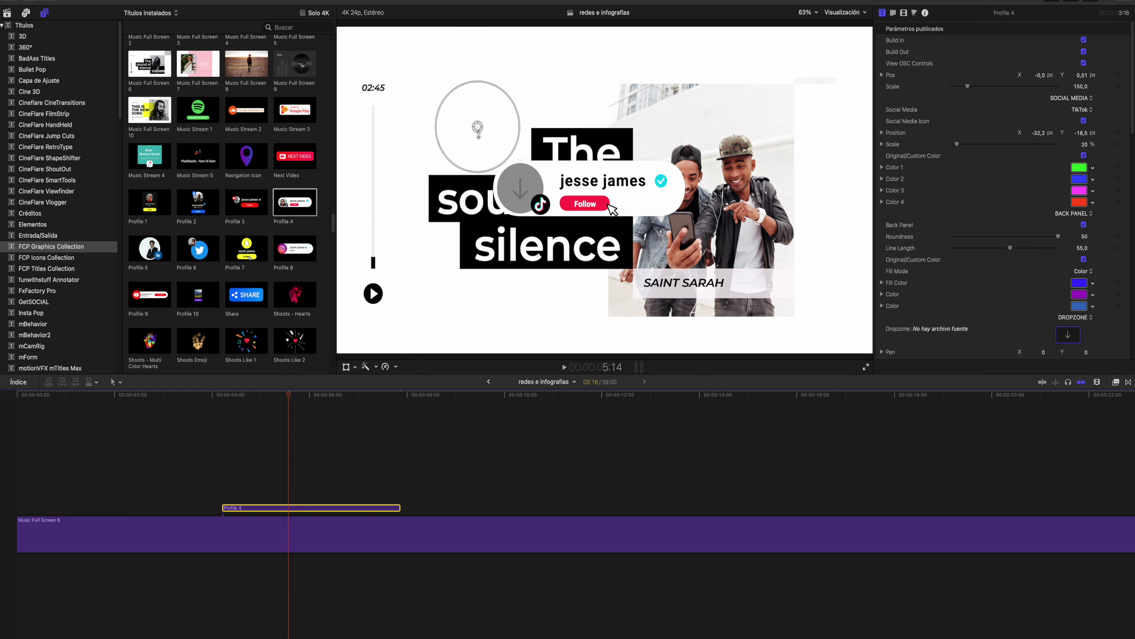
Step: Scale the Profile 4 badge to 89.3 and move it near the top of the frame
left_click_drag(477, 127, 400, 247)
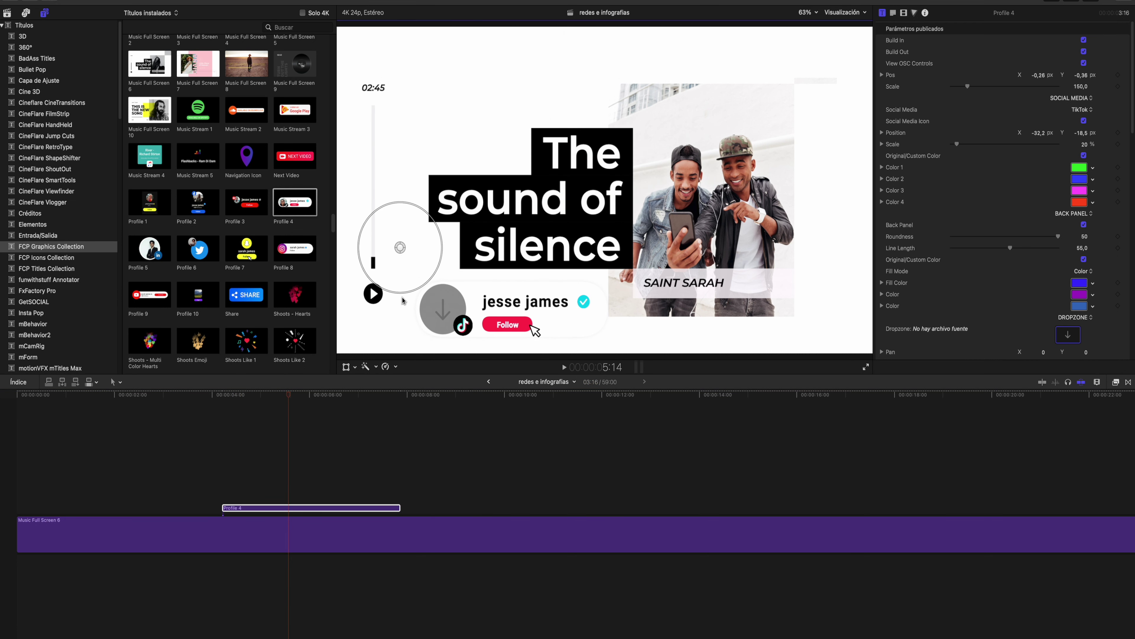
mouse_move(403, 290)
left_mouse_down()
mouse_move(393, 32)
mouse_move(402, 41)
left_mouse_up()
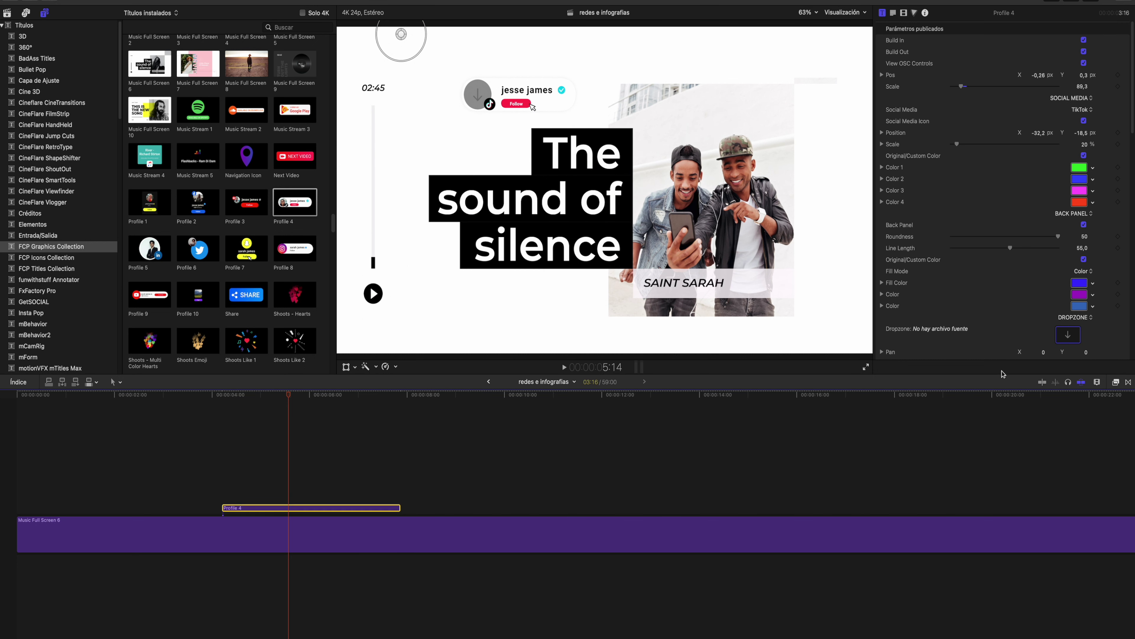
left_click(1068, 335)
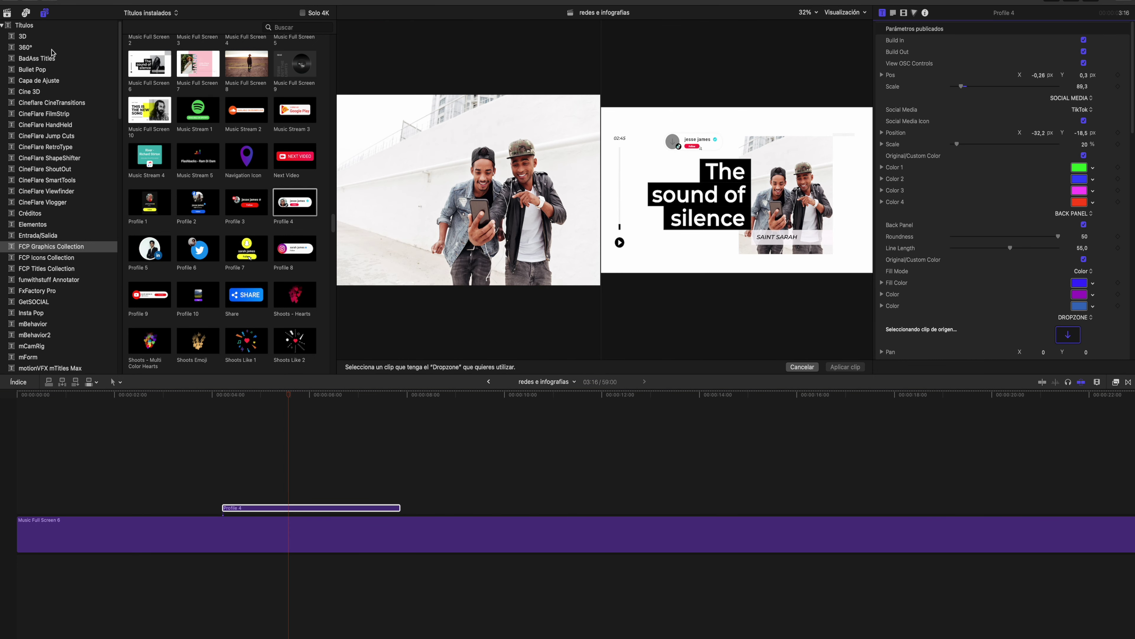
Step: Apply the 'icono youtube redondo' portrait from Brutos Imagenes as the Profile 4 avatar
left_click(8, 14)
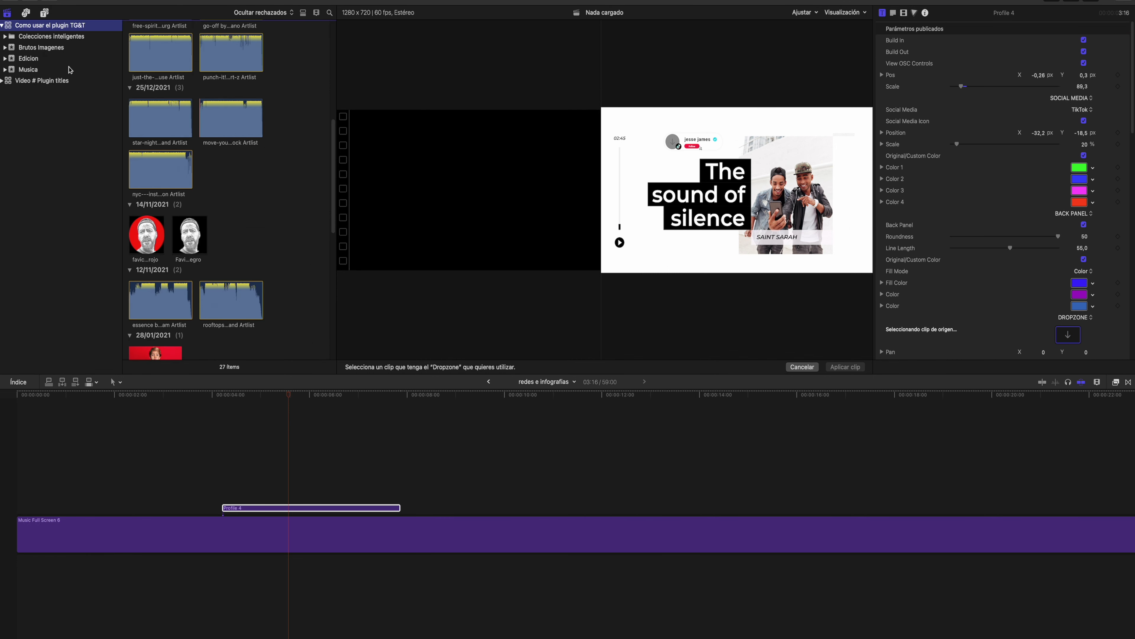
left_click(30, 48)
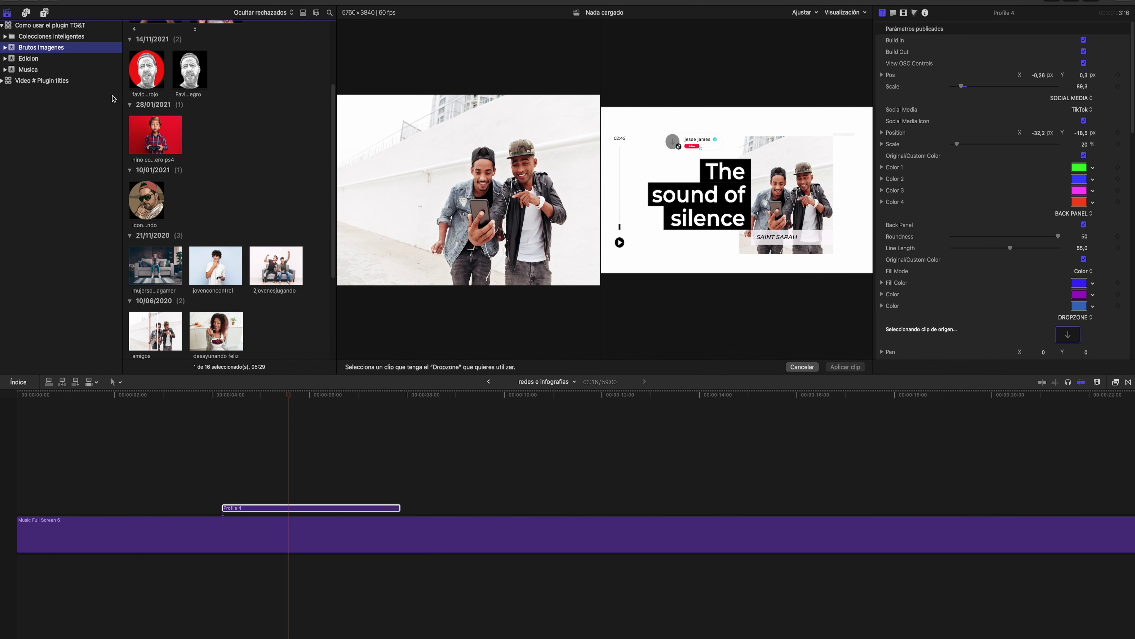
scroll(237, 189, "down", 2)
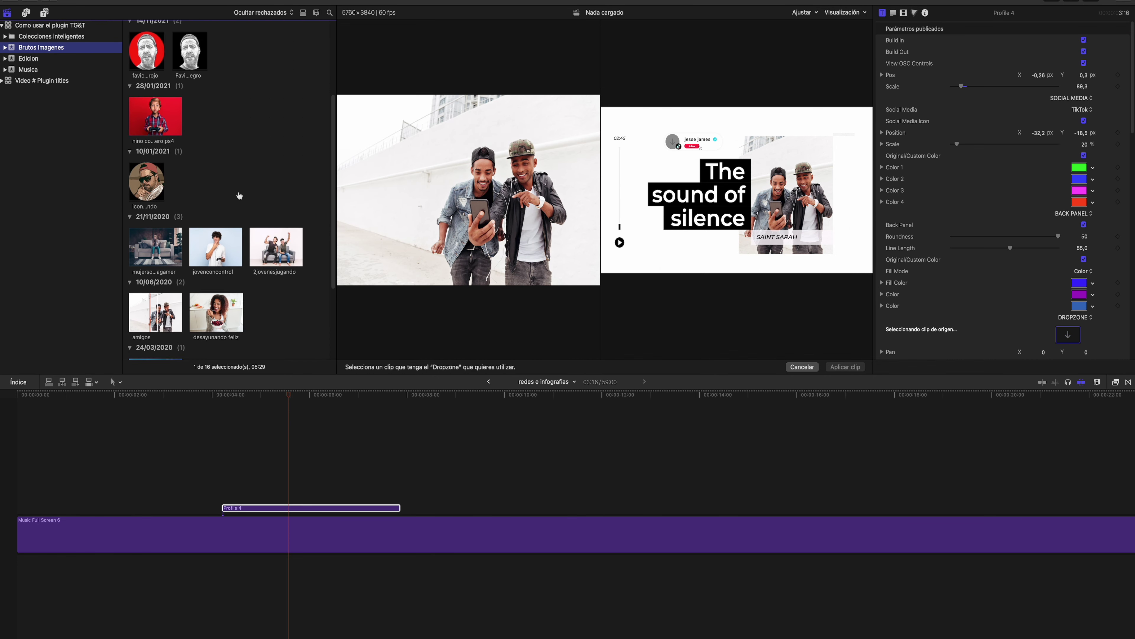
left_click(154, 245)
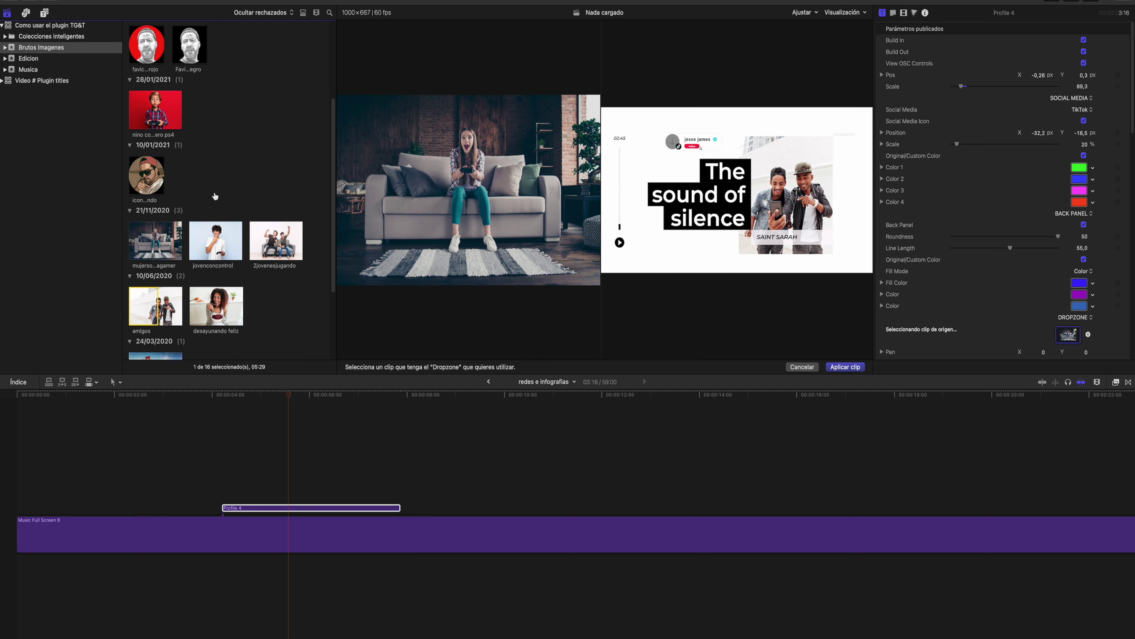
scroll(215, 197, "up", 2)
scroll(214, 196, "up", 8)
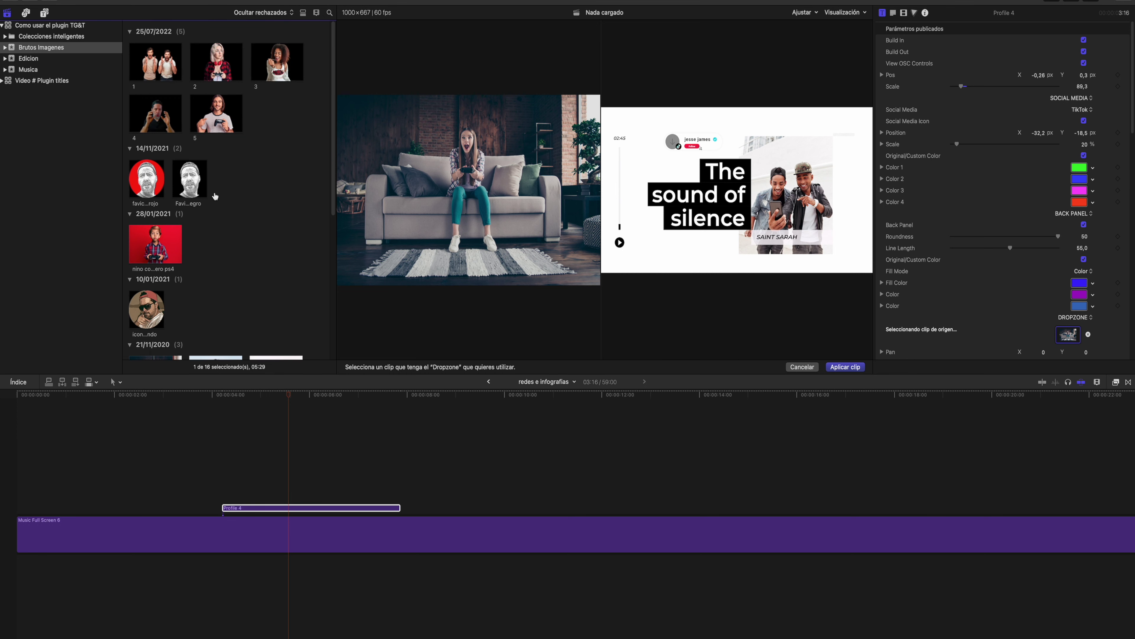
left_click(146, 311)
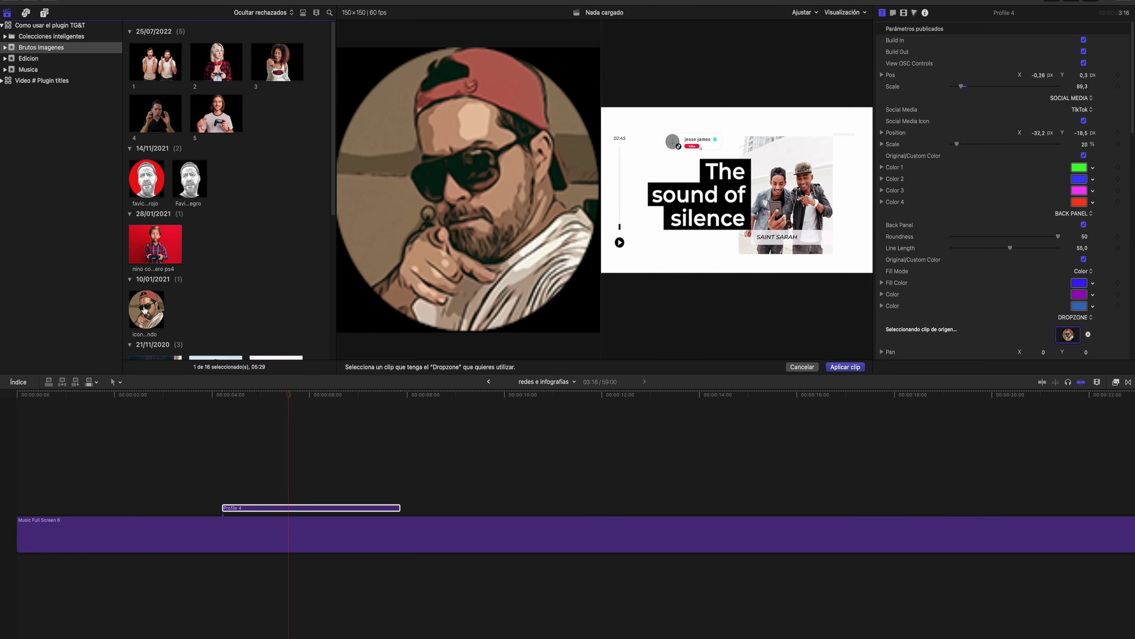
left_click(314, 507)
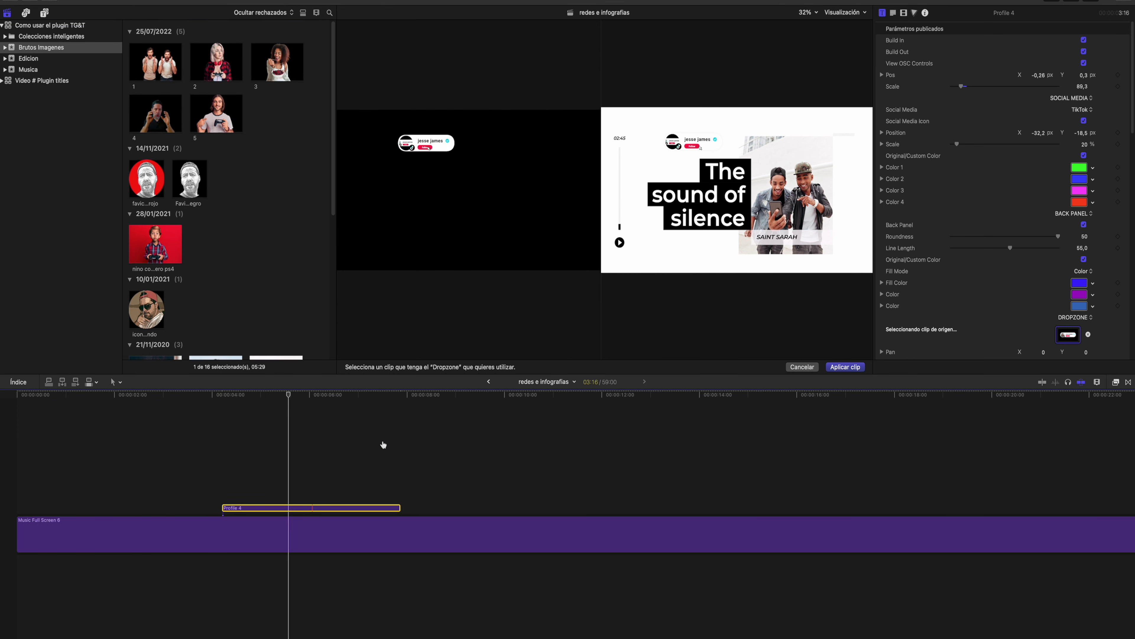
left_click(146, 303)
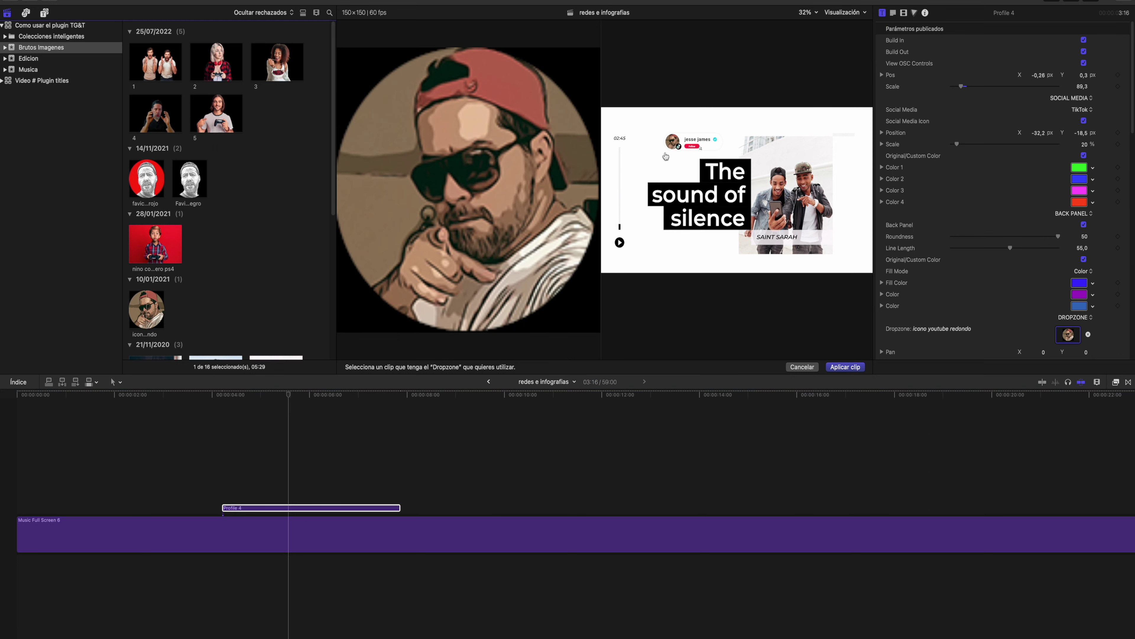
left_click(846, 367)
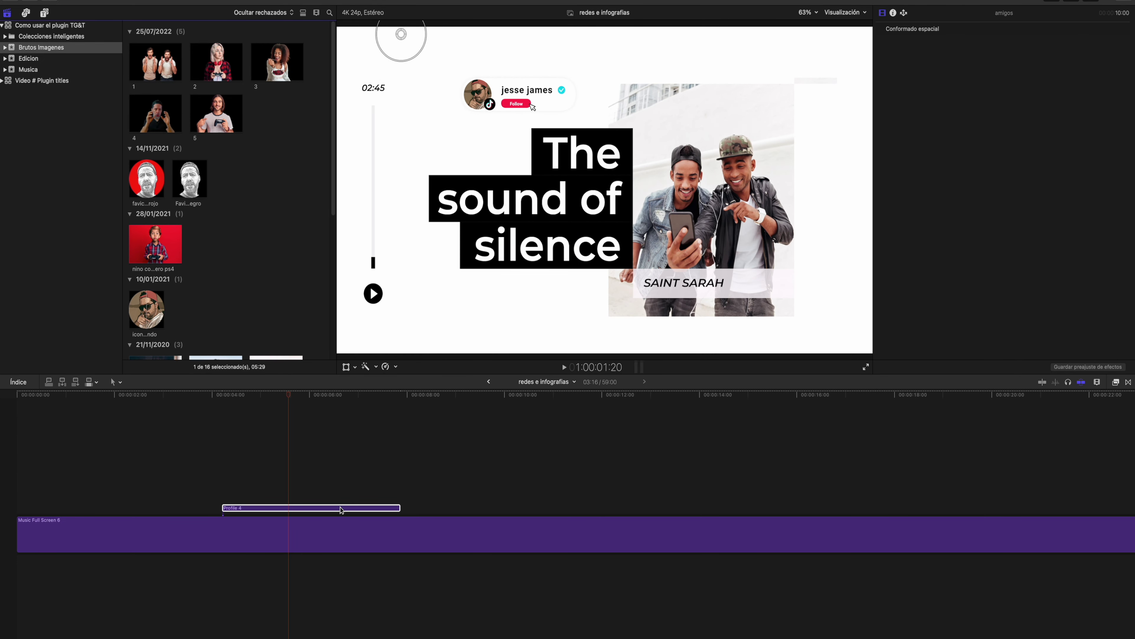
left_click(341, 509)
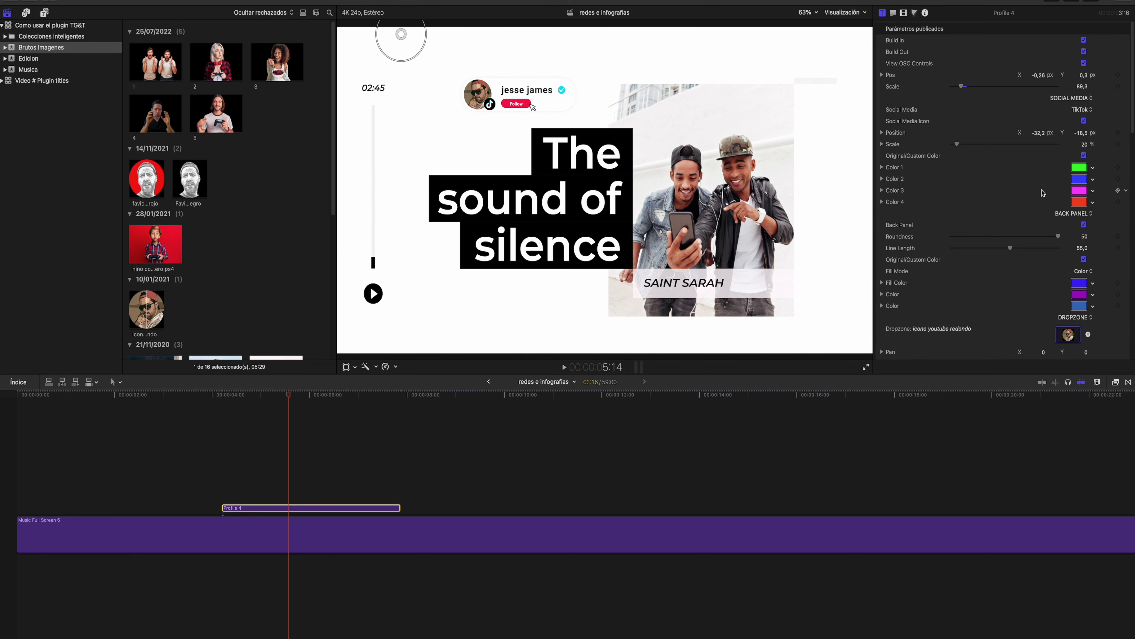
scroll(1063, 189, "down", 1)
scroll(1063, 190, "down", 2)
scroll(1063, 193, "down", 2)
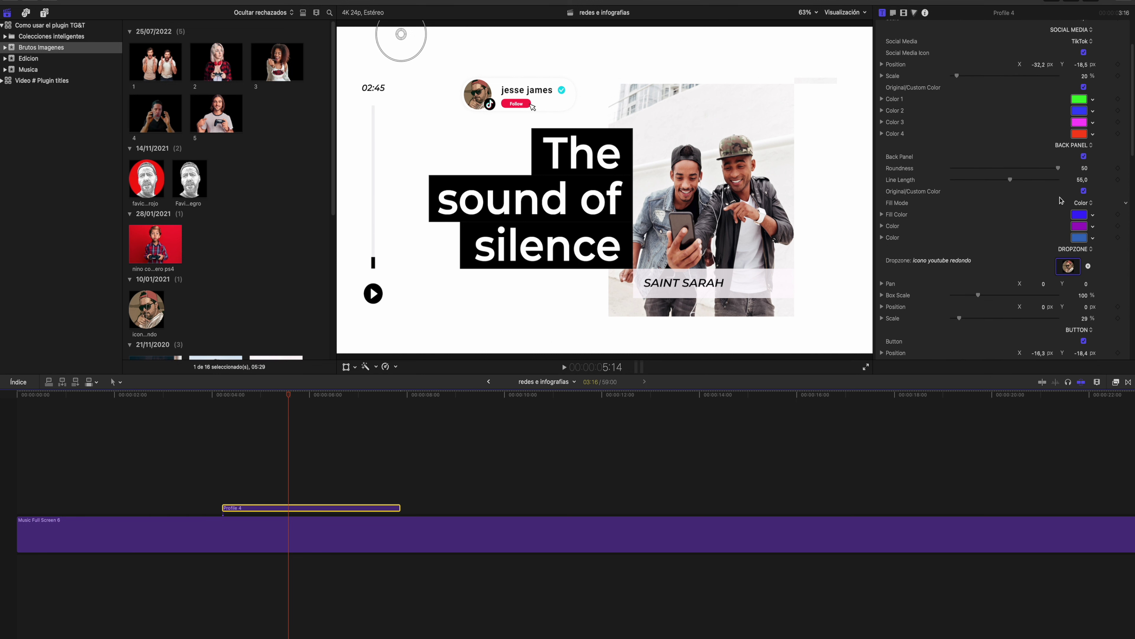
scroll(1061, 200, "down", 1)
scroll(1062, 200, "down", 2)
scroll(1061, 200, "down", 3)
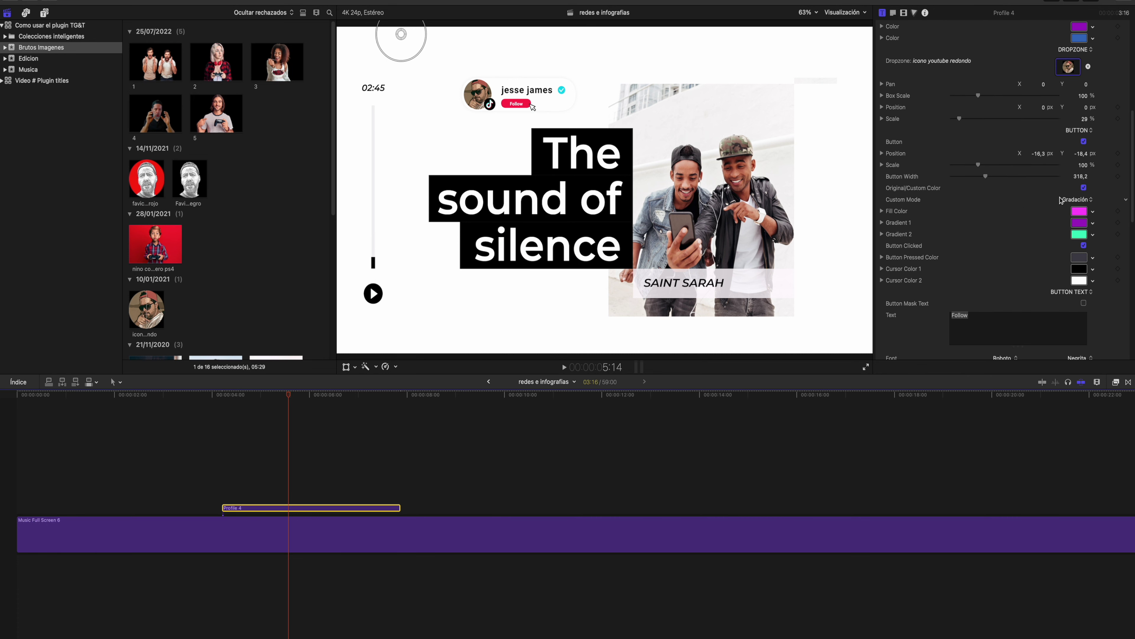
scroll(1061, 199, "down", 3)
scroll(1061, 199, "down", 3)
scroll(1060, 197, "down", 3)
scroll(1060, 198, "down", 2)
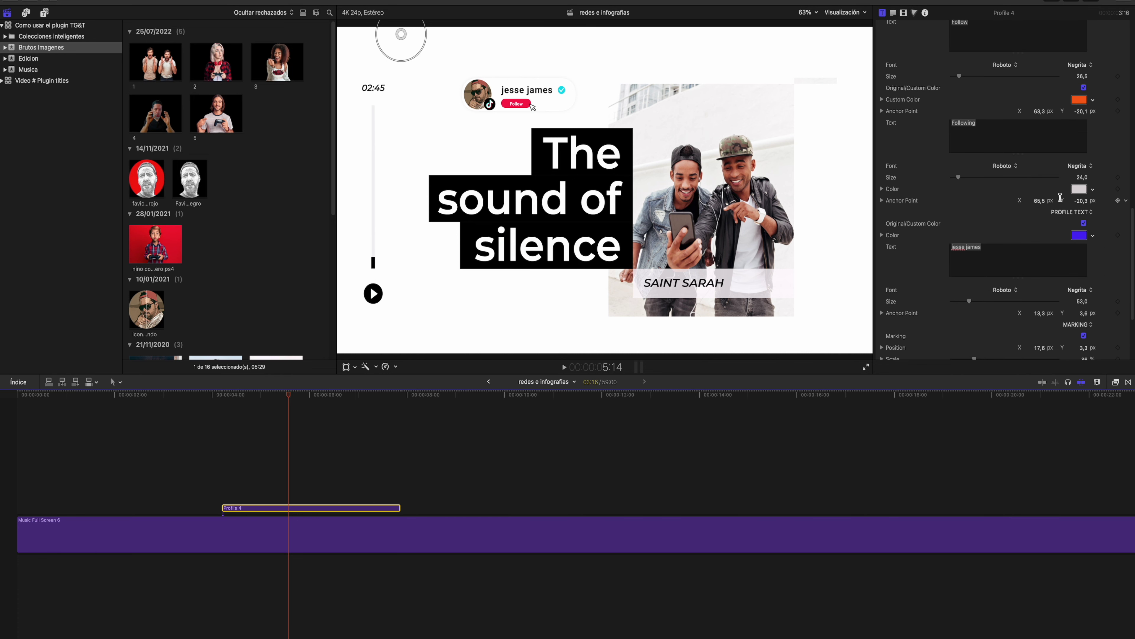
scroll(1060, 197, "down", 1)
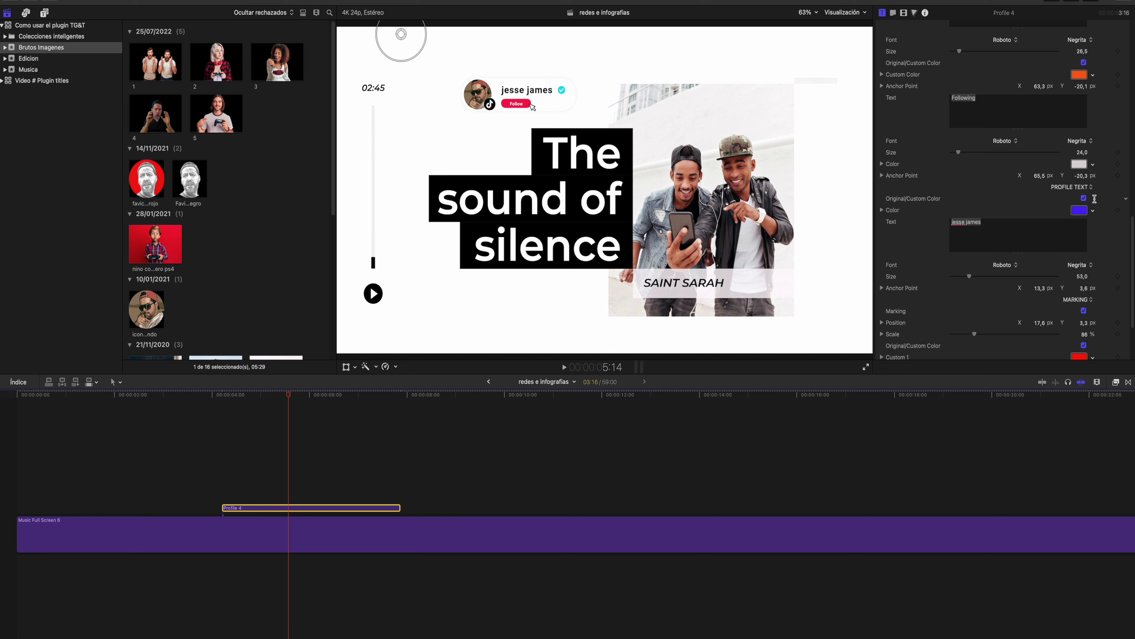
scroll(1062, 277, "down", 2)
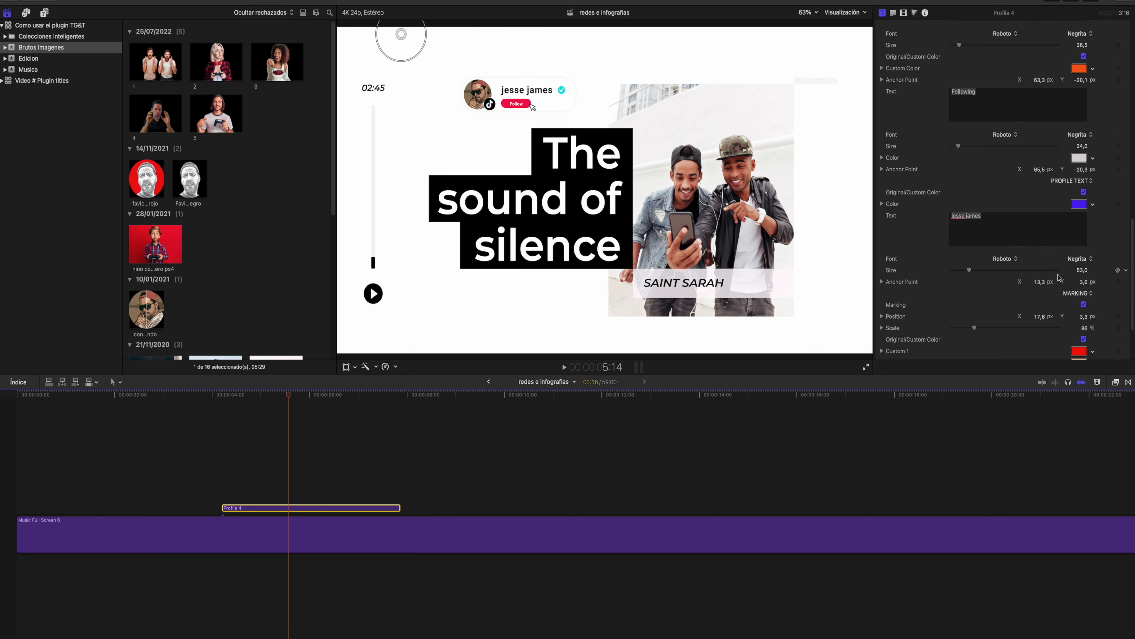
scroll(1059, 278, "down", 2)
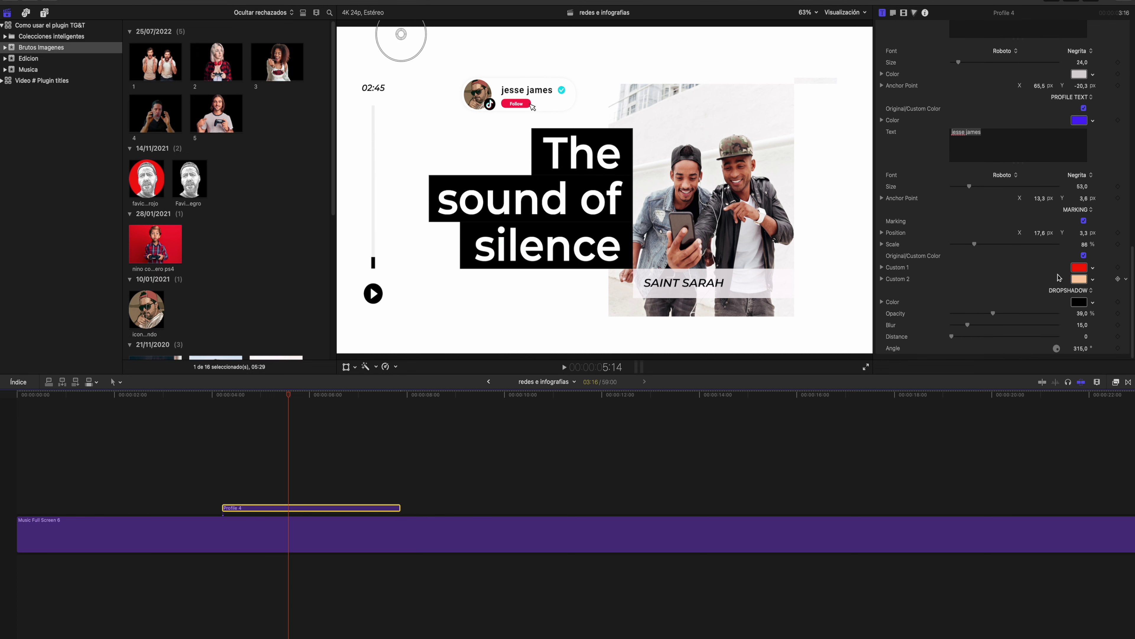
scroll(1058, 278, "up", 5)
scroll(1057, 278, "up", 5)
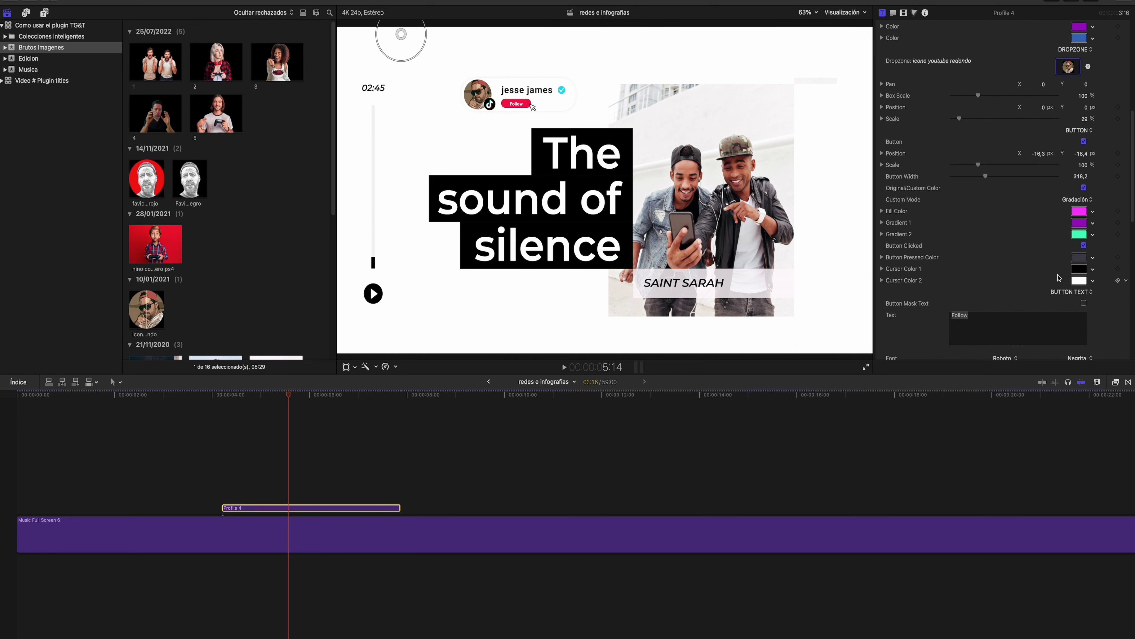
scroll(1057, 277, "up", 5)
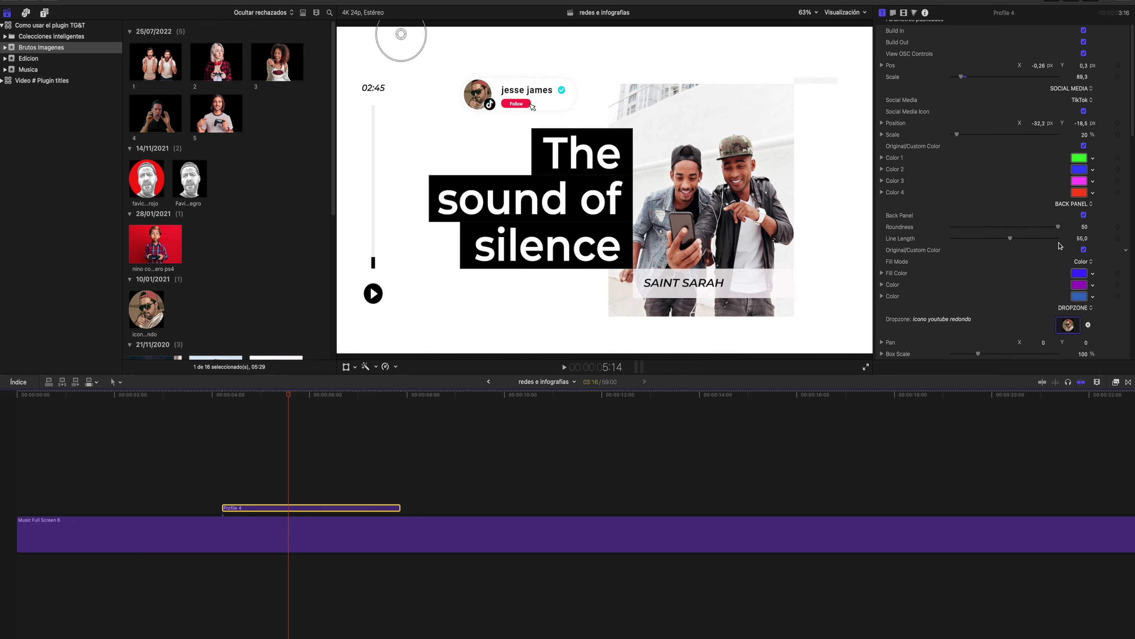
Step: Switch the badge's social network from TikTok to Instagram, trying Twitch first
left_click(1082, 100)
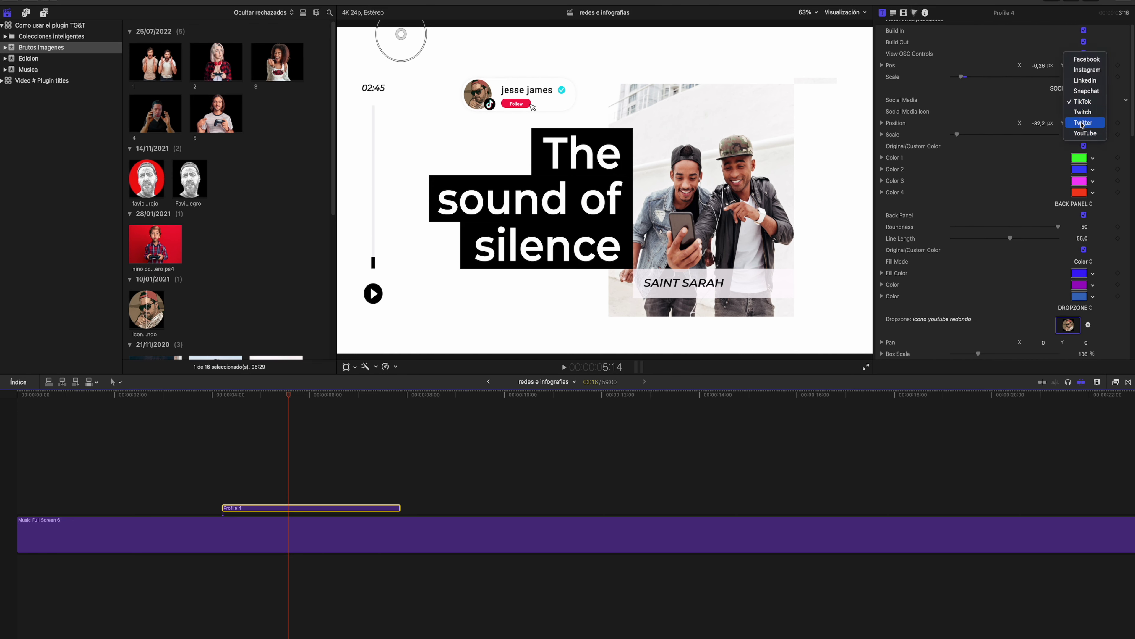
left_click(1082, 113)
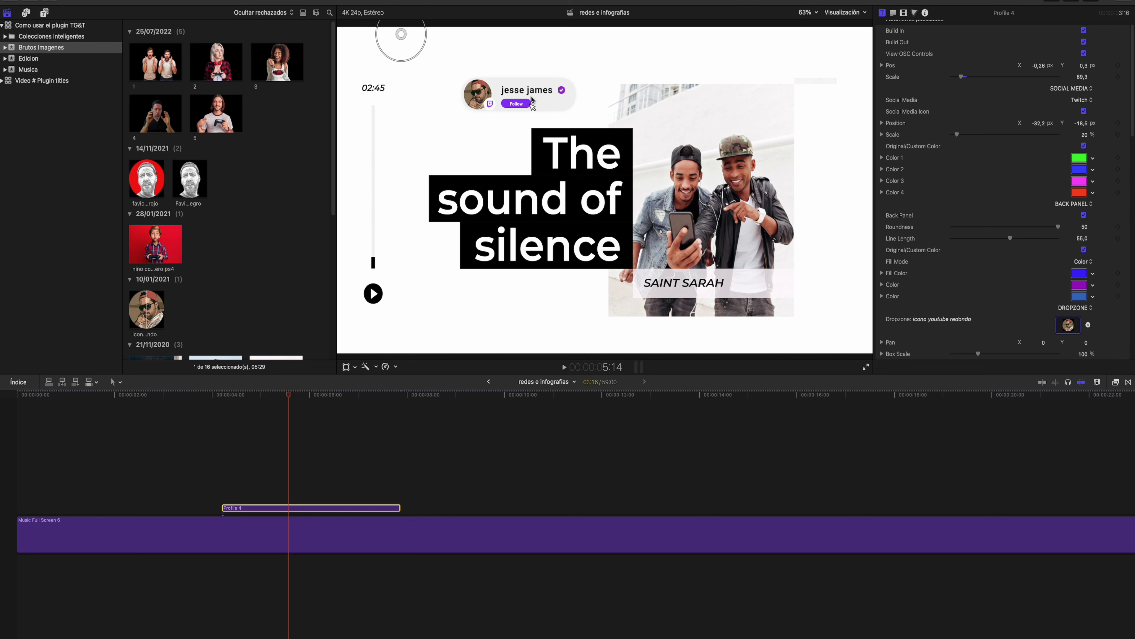
left_click(1086, 102)
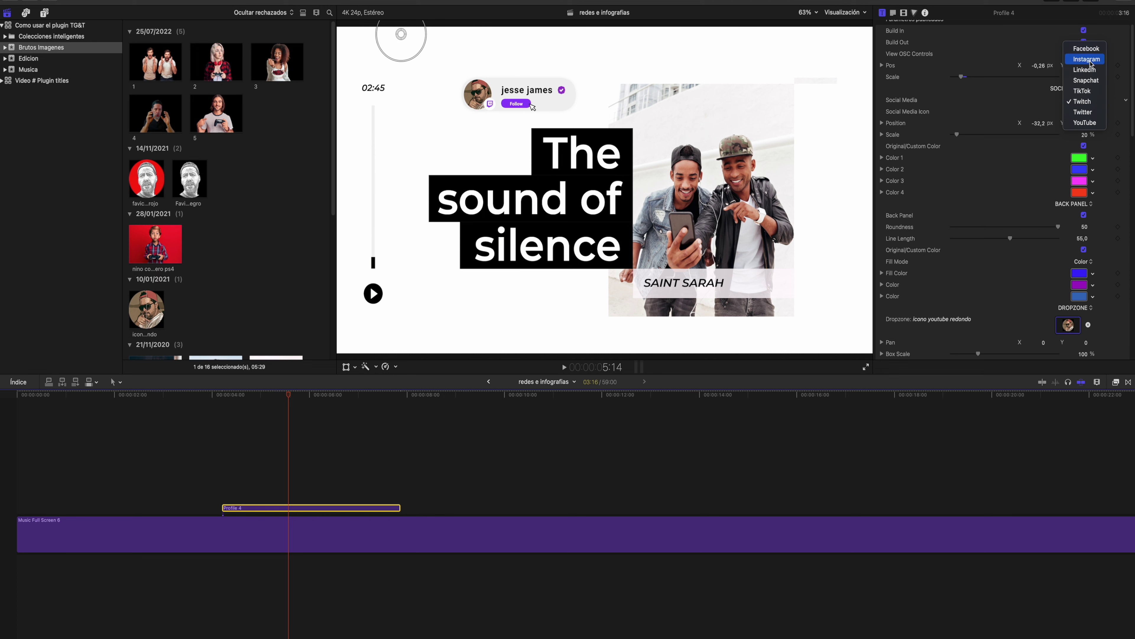
left_click(1086, 59)
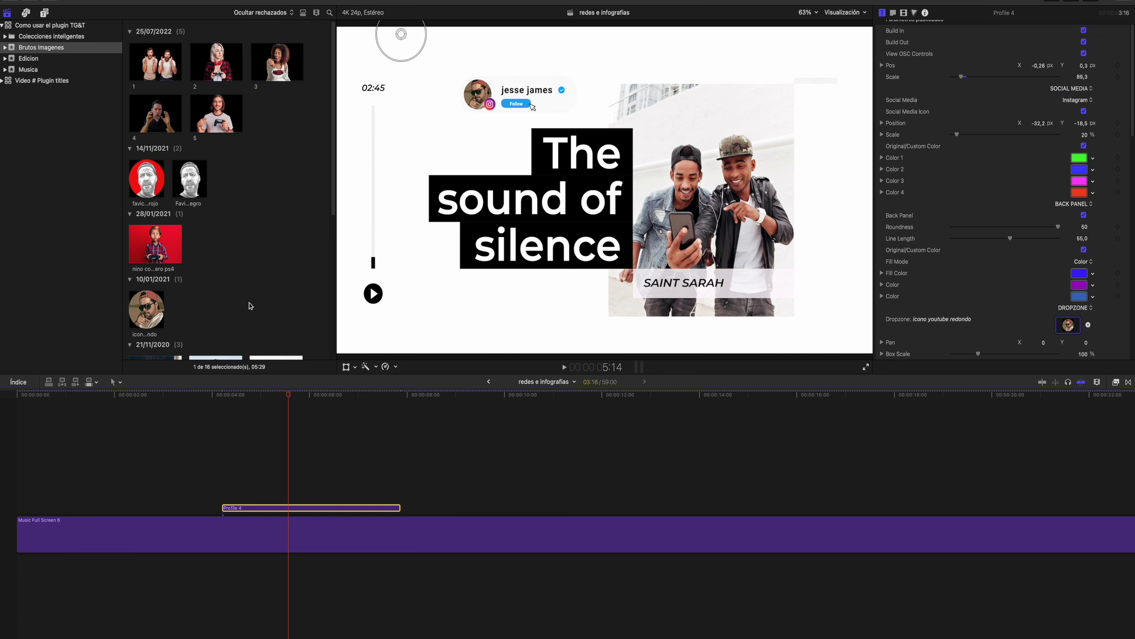
Step: Play the badge animation from about four seconds
left_click(201, 396)
key("space")
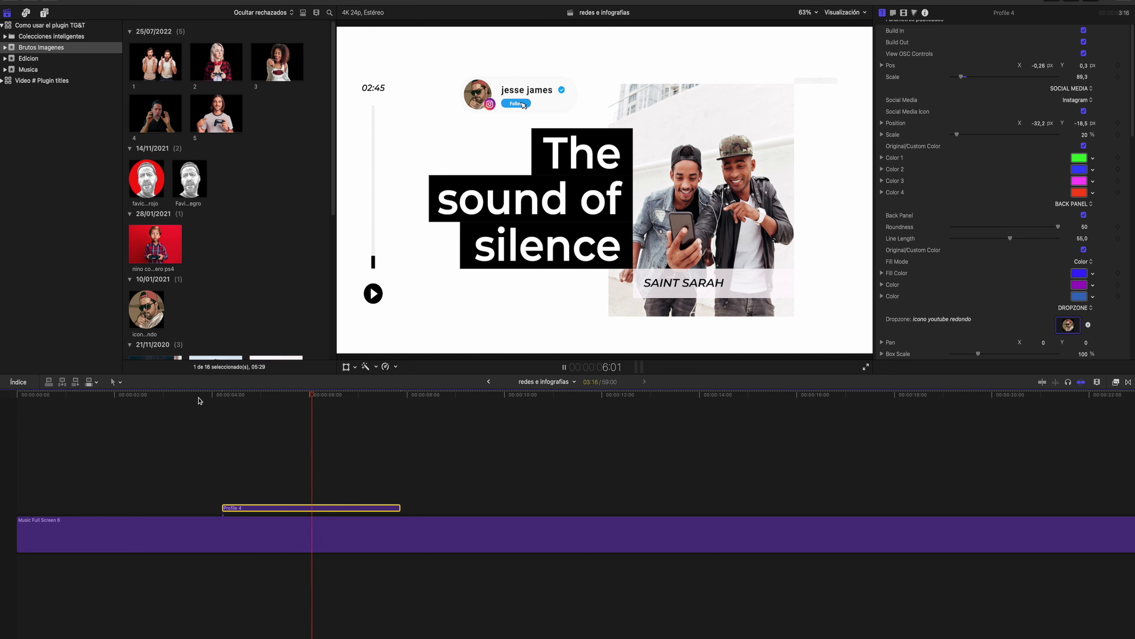
key("space")
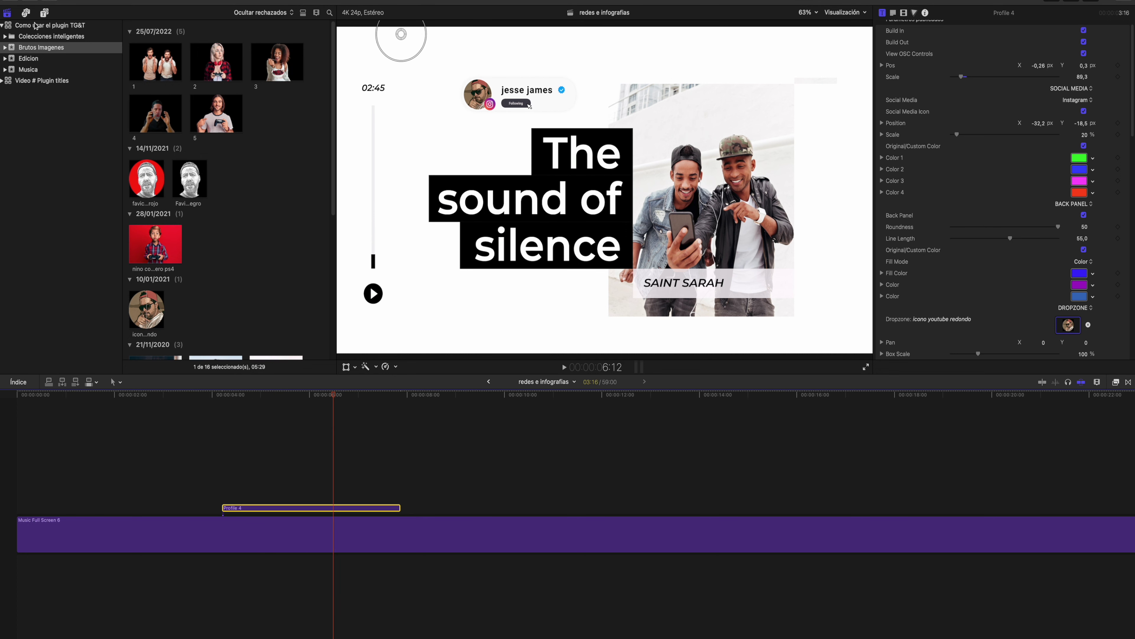
Step: Add the Subscribe 1 title to the timeline after Profile 4 and preview it
left_click(46, 14)
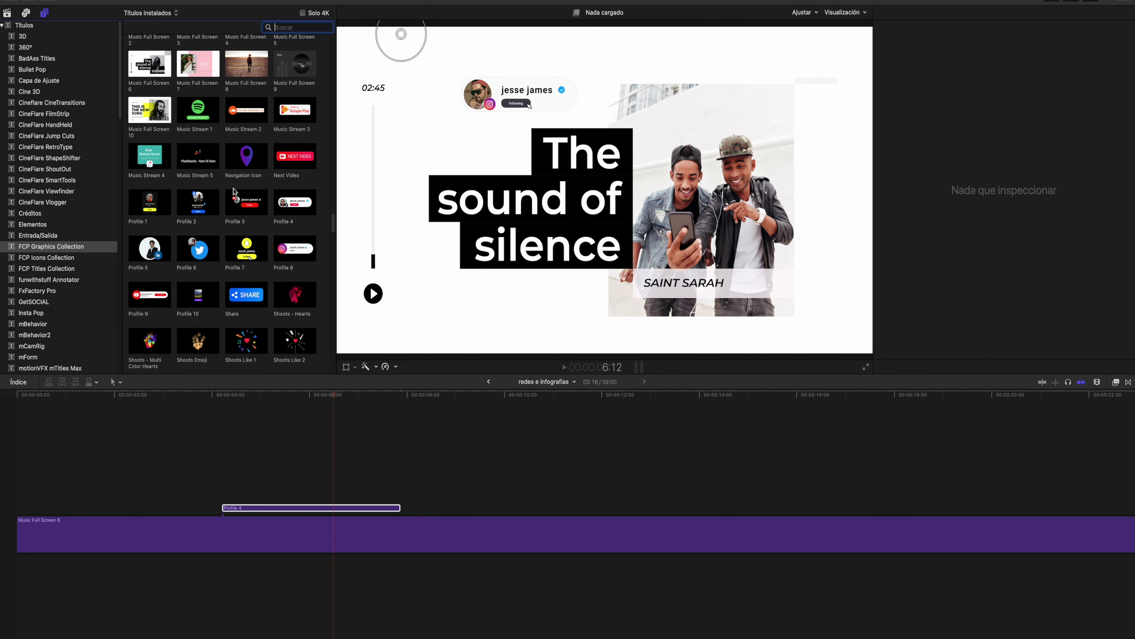
scroll(258, 238, "down", 3)
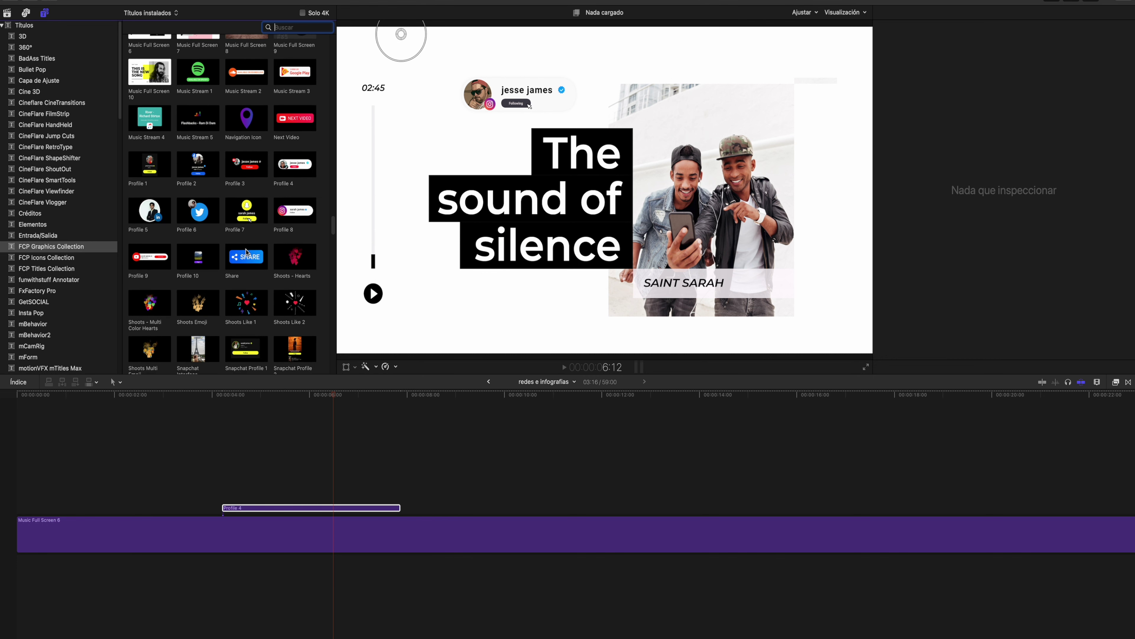
scroll(246, 253, "down", 3)
scroll(247, 253, "down", 2)
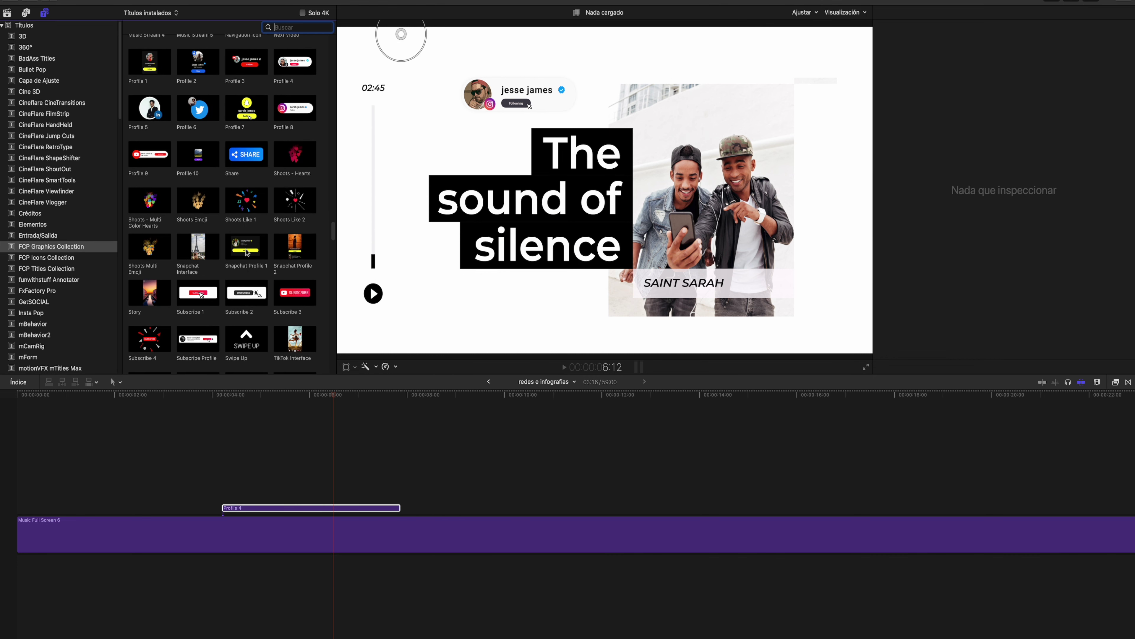
scroll(247, 253, "down", 1)
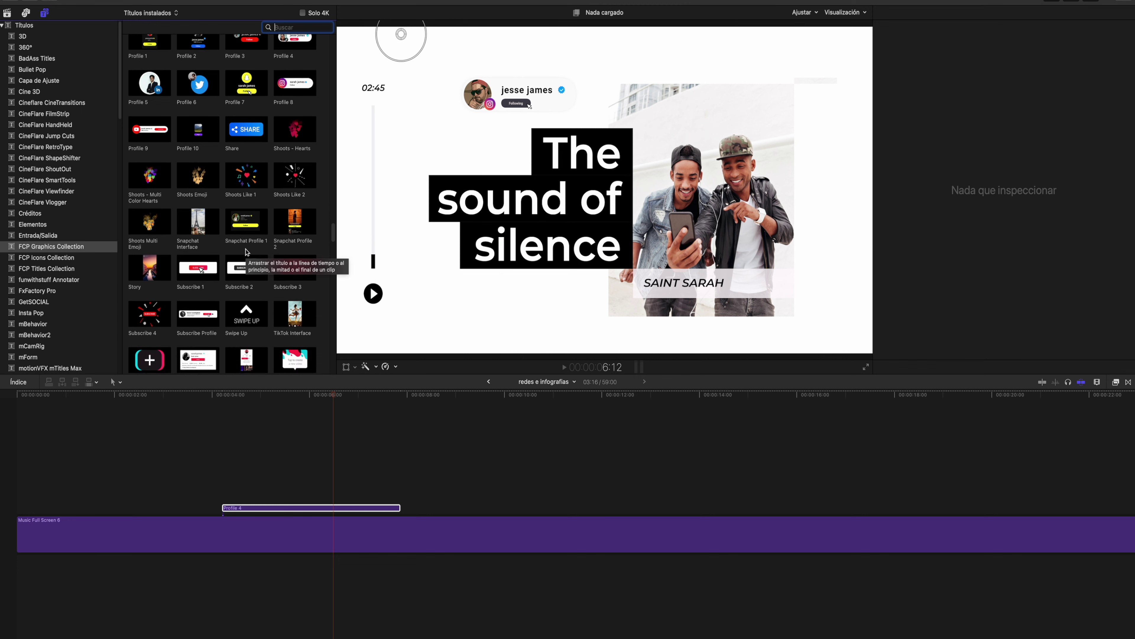
scroll(233, 257, "down", 1)
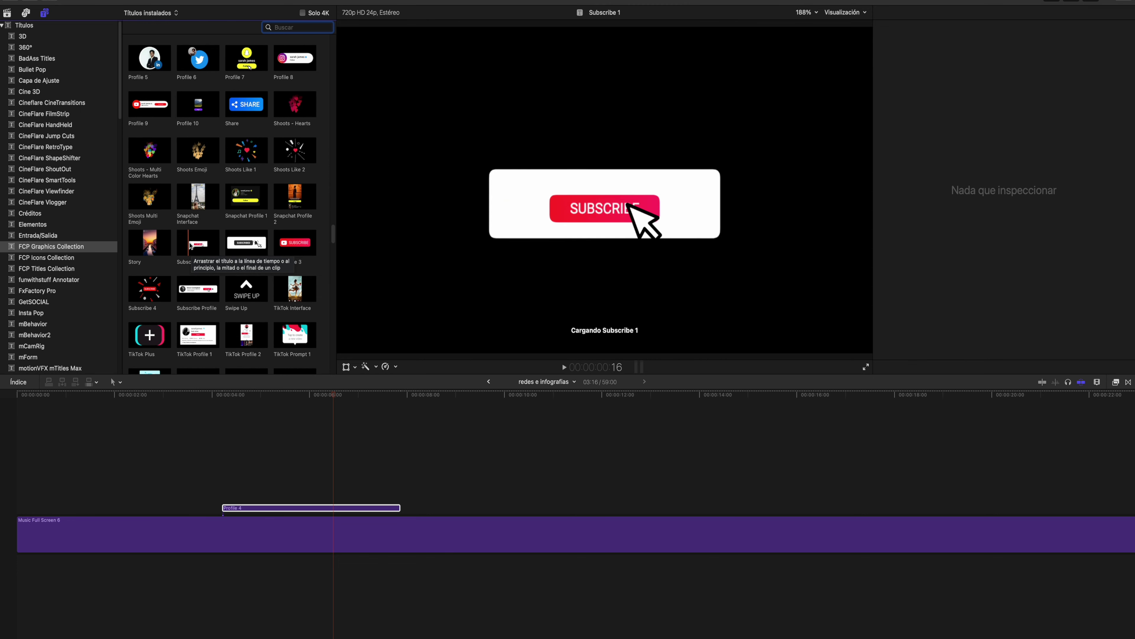
left_click_drag(198, 243, 401, 476)
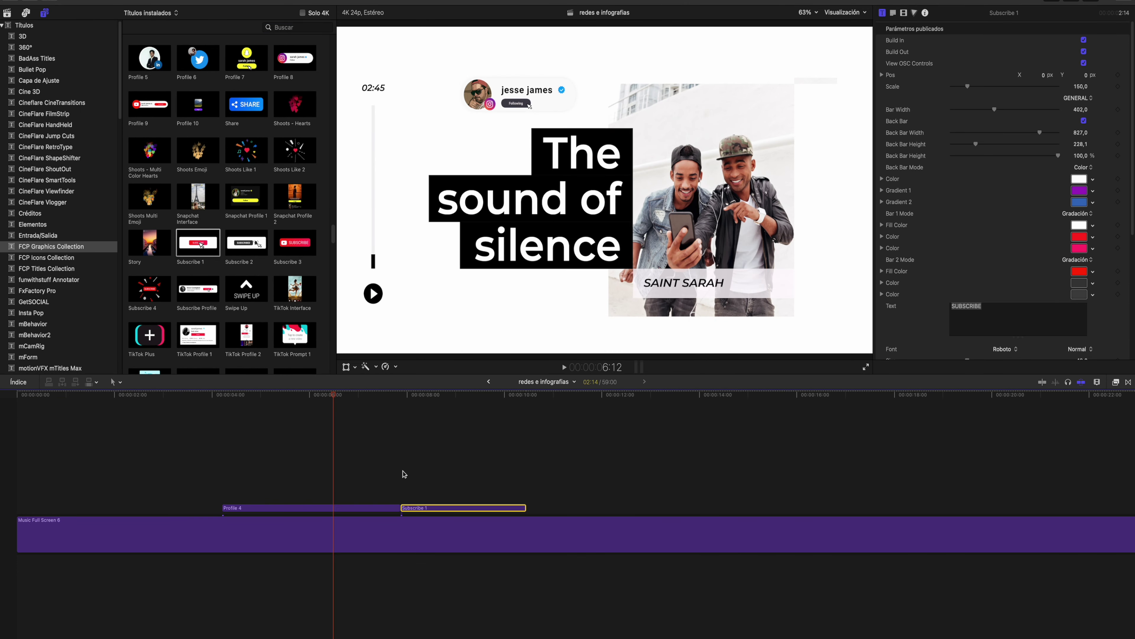
left_click(404, 473)
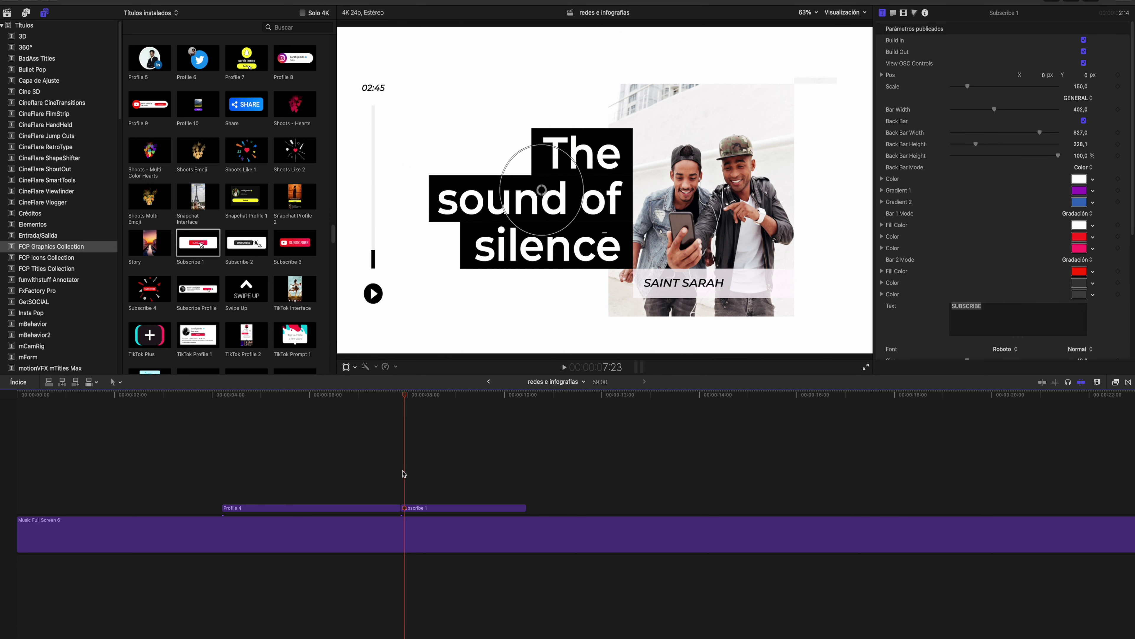
key("space")
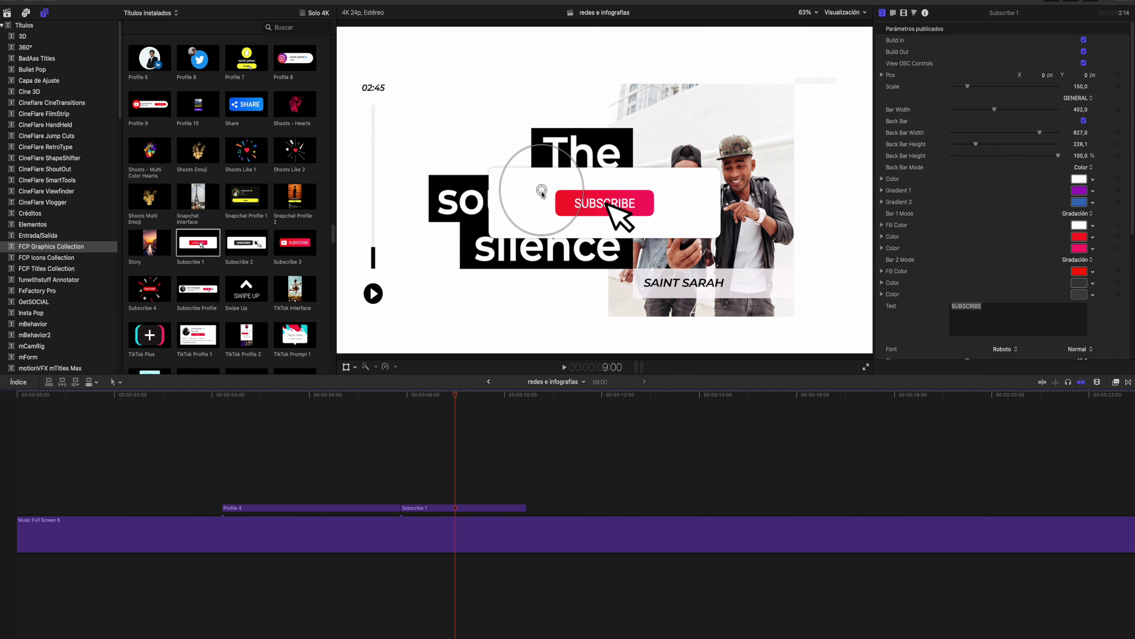
Step: Shrink the Subscribe graphic to about 60% and place it at the lower left
left_click_drag(542, 189, 420, 297)
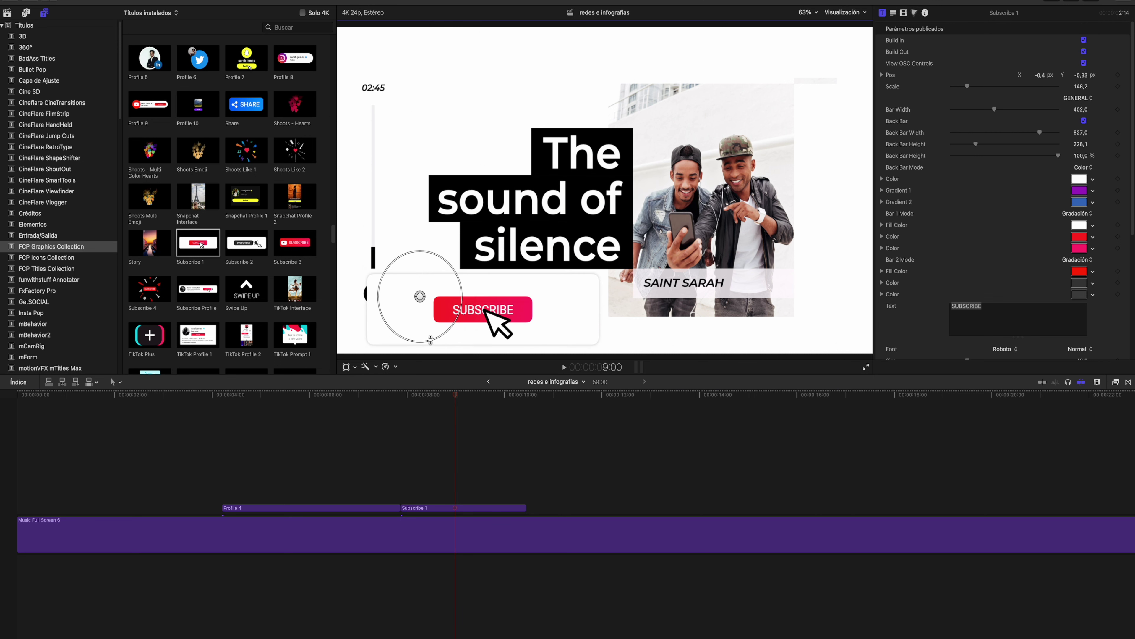
mouse_move(422, 339)
left_mouse_down()
mouse_move(422, 301)
mouse_move(405, 320)
left_mouse_up()
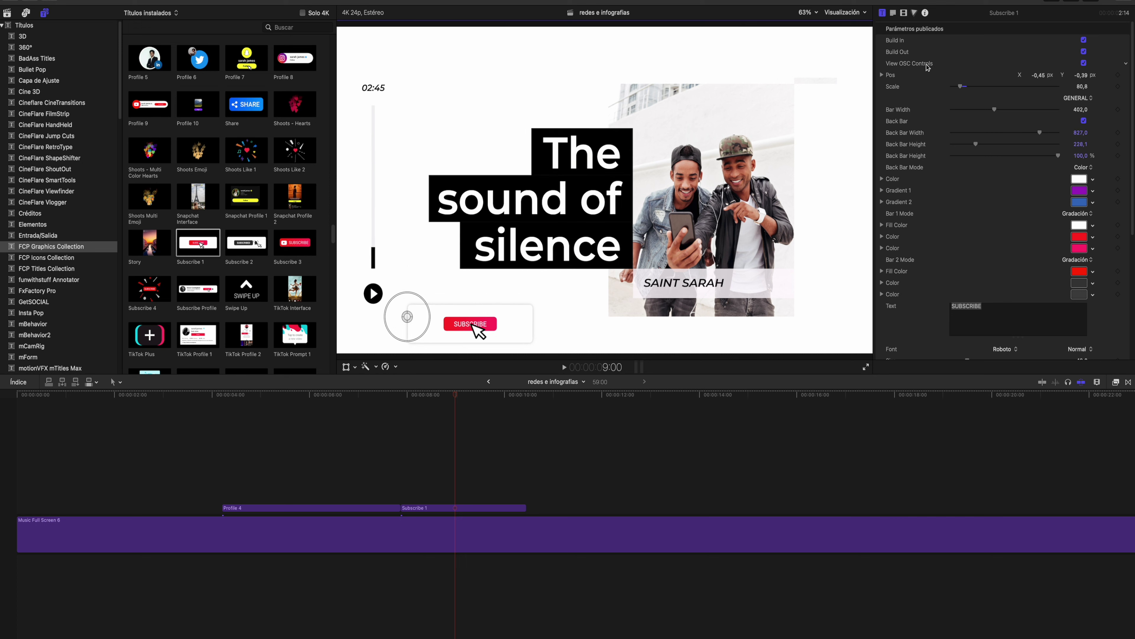
left_click(1084, 63)
left_click(1084, 63)
left_click_drag(407, 317, 402, 311)
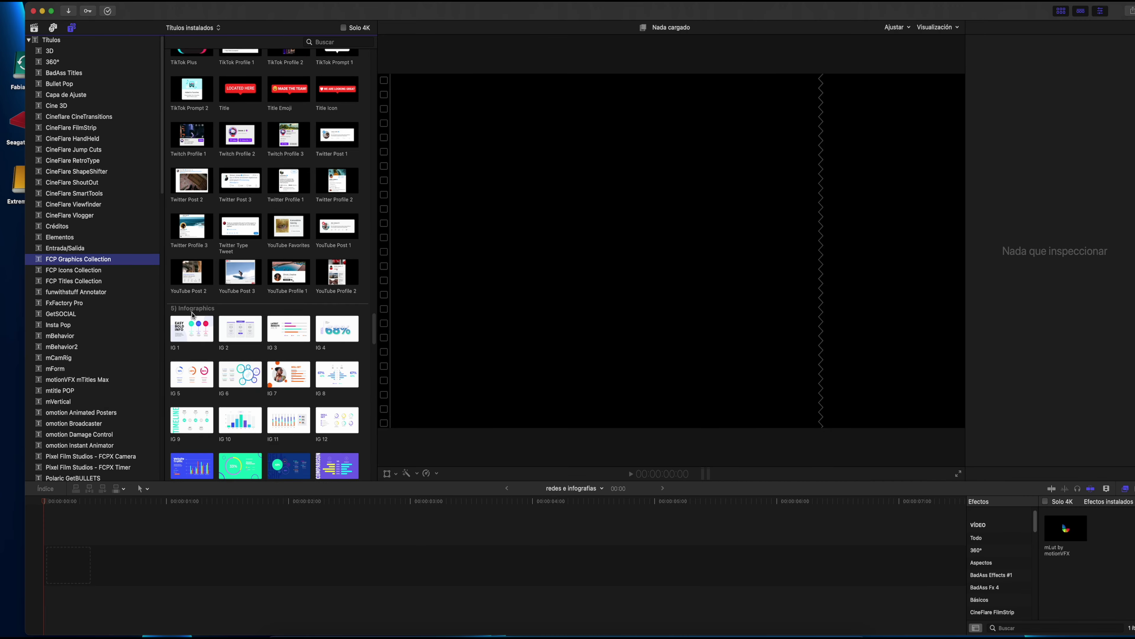
scroll(193, 315, "down", 5)
Step: Place the IG 3 'Latest results are in' bar-chart infographic in the timeline and play it
scroll(193, 315, "down", 3)
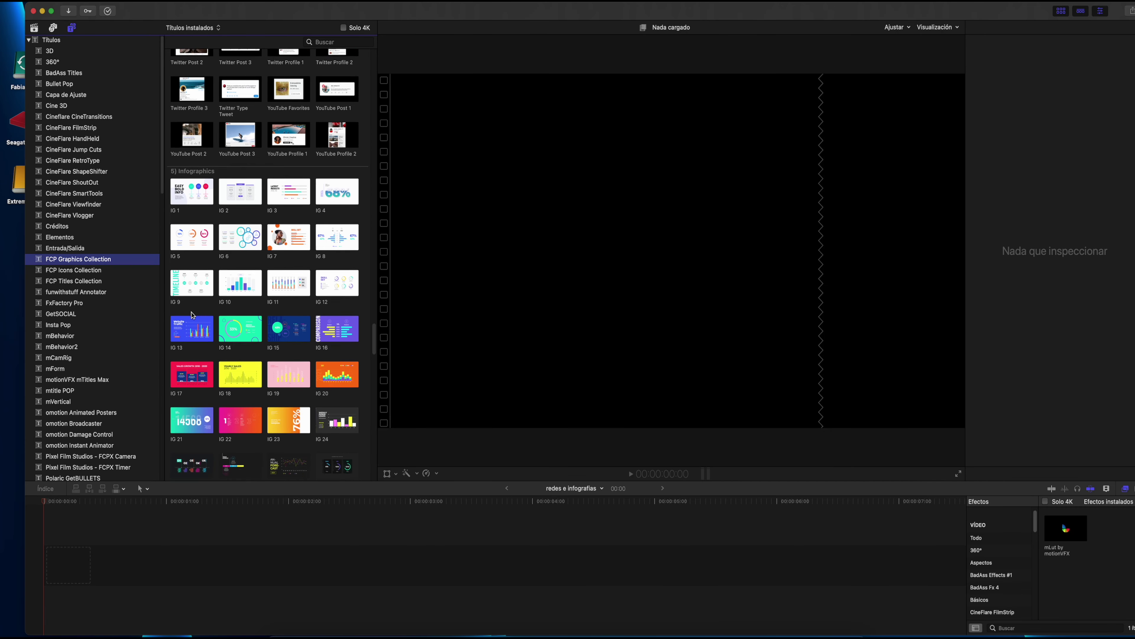
scroll(192, 315, "down", 1)
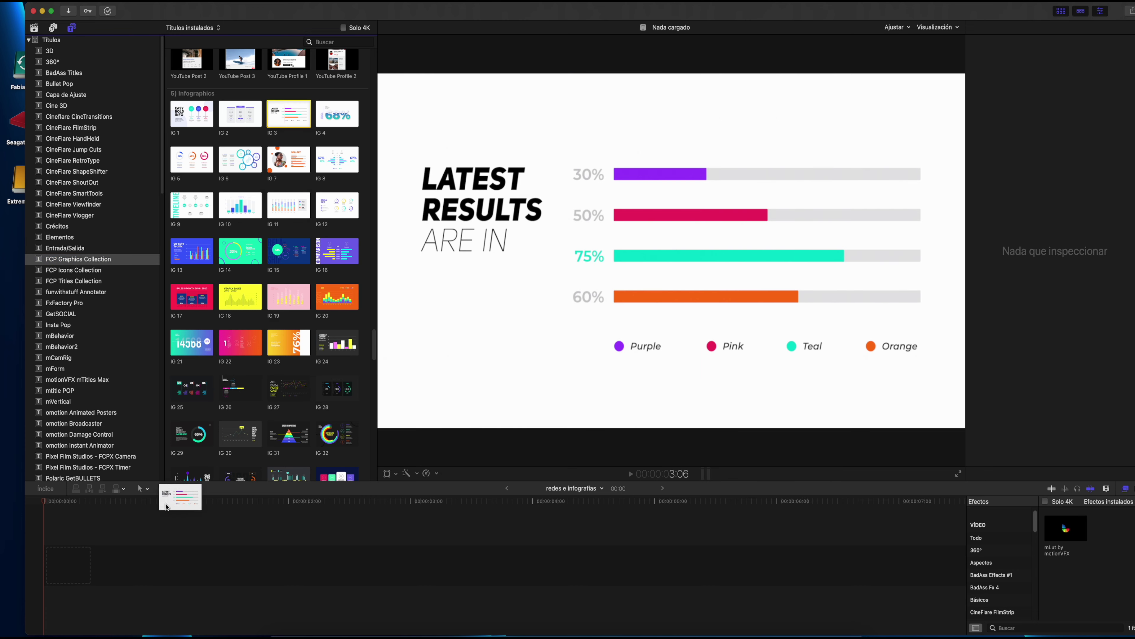
mouse_move(281, 116)
left_mouse_down()
mouse_move(165, 507)
mouse_move(148, 430)
left_mouse_up()
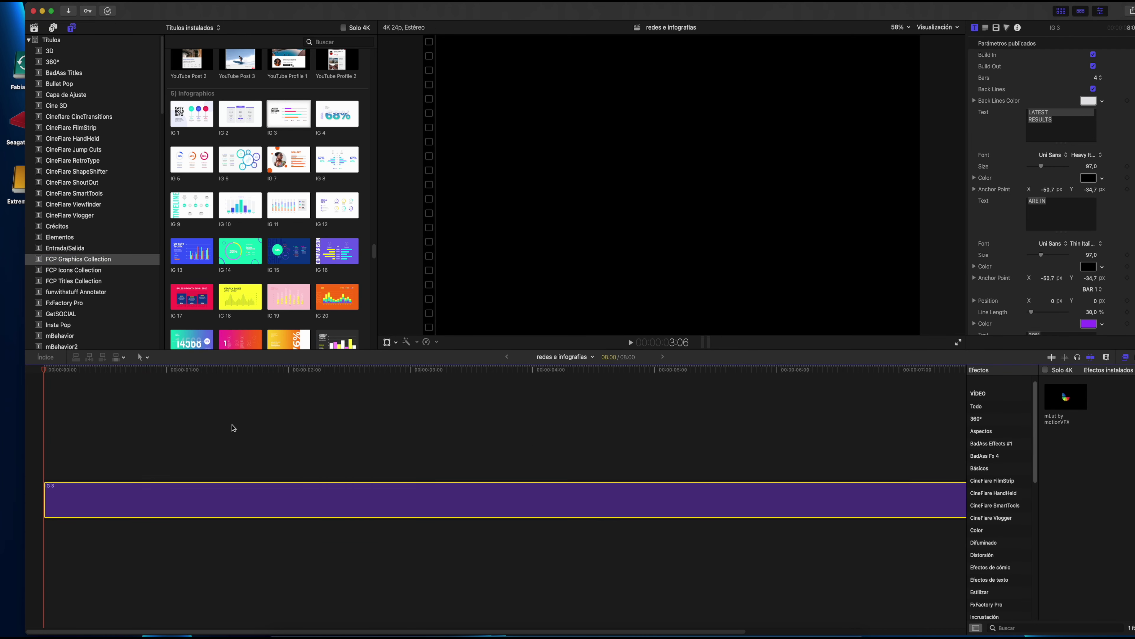
key("space")
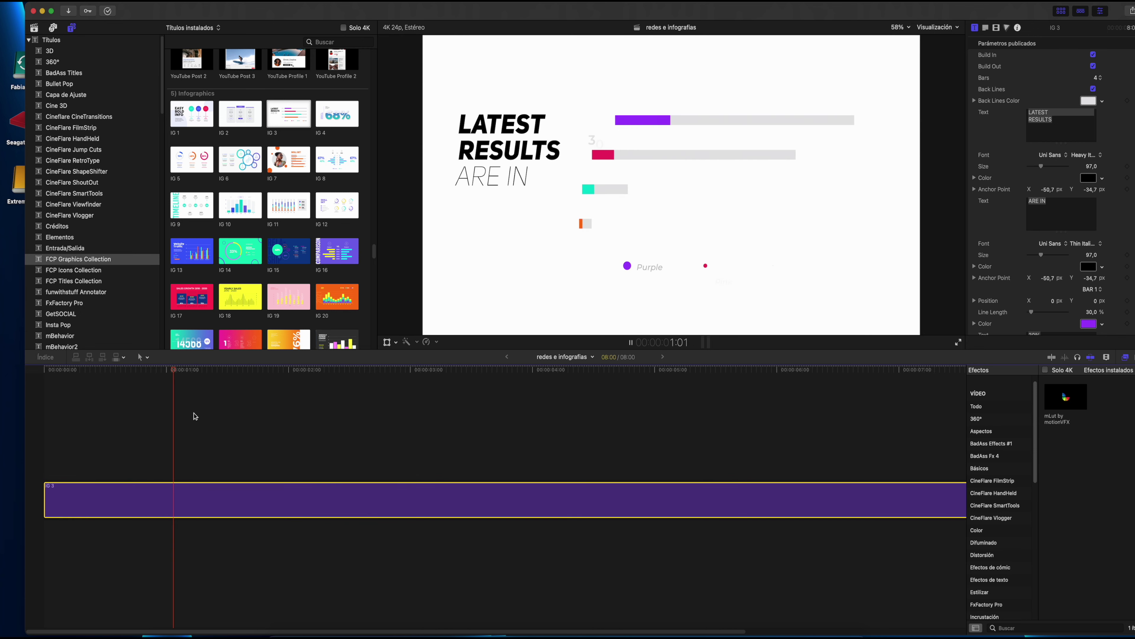
key("space")
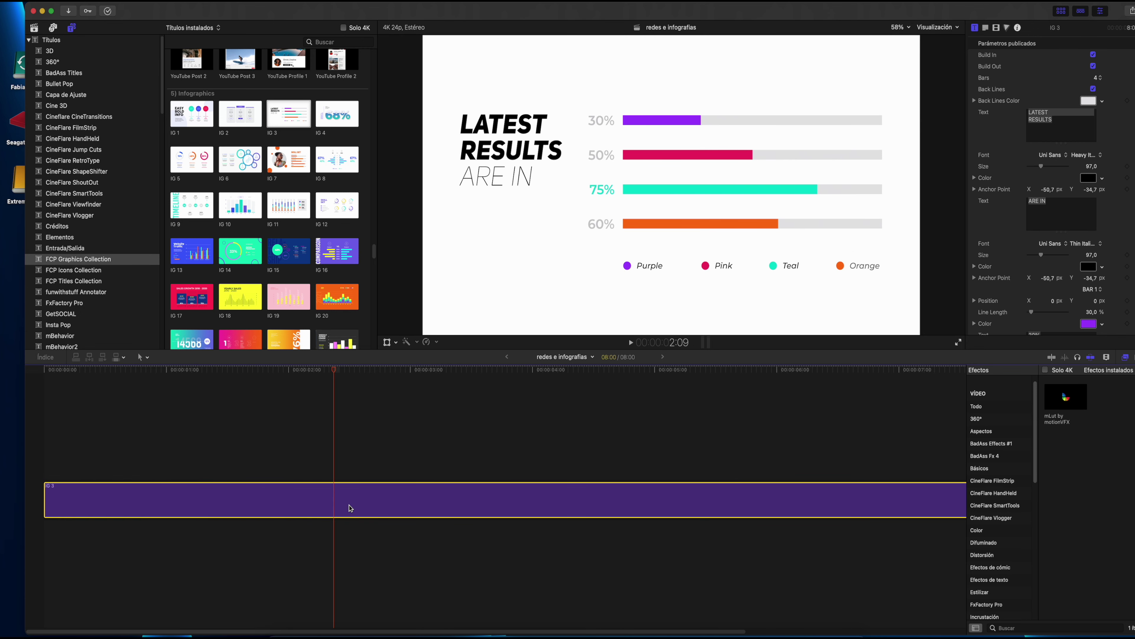
left_click_drag(1056, 121, 1028, 113)
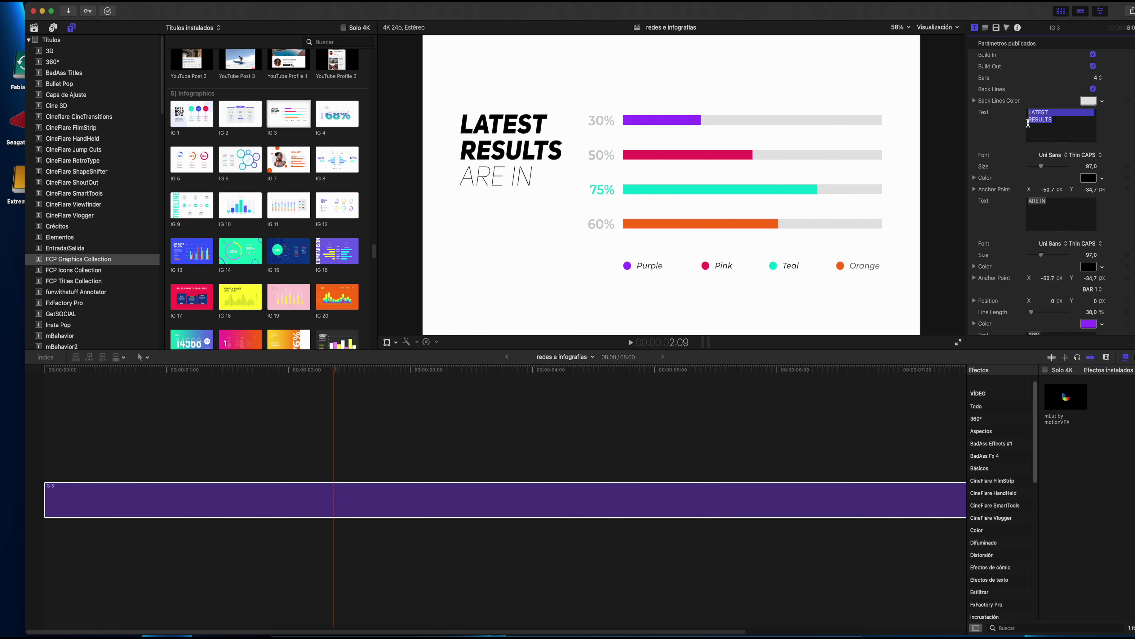
type("Ultimos")
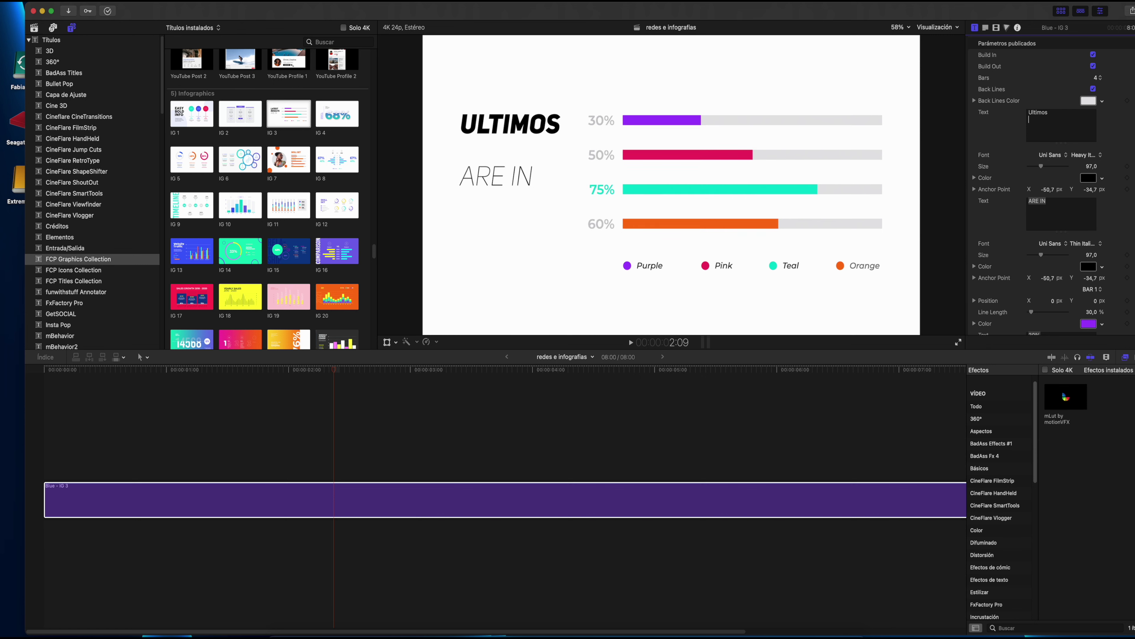
key("Return")
type("Resulta")
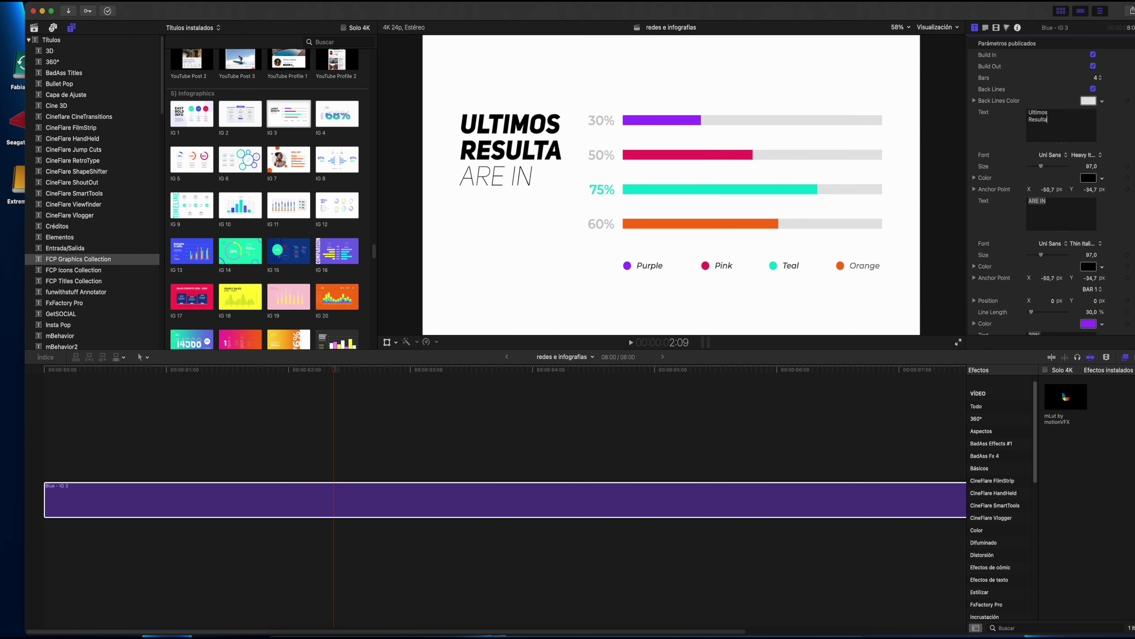
type("dos")
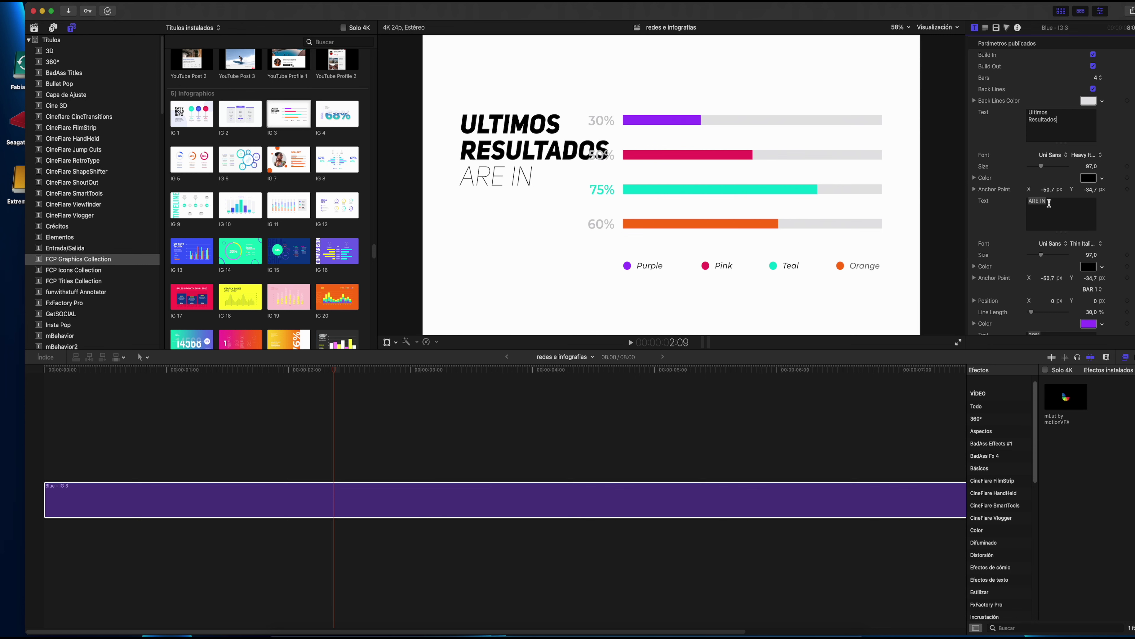
triple_click(1049, 203)
type("202")
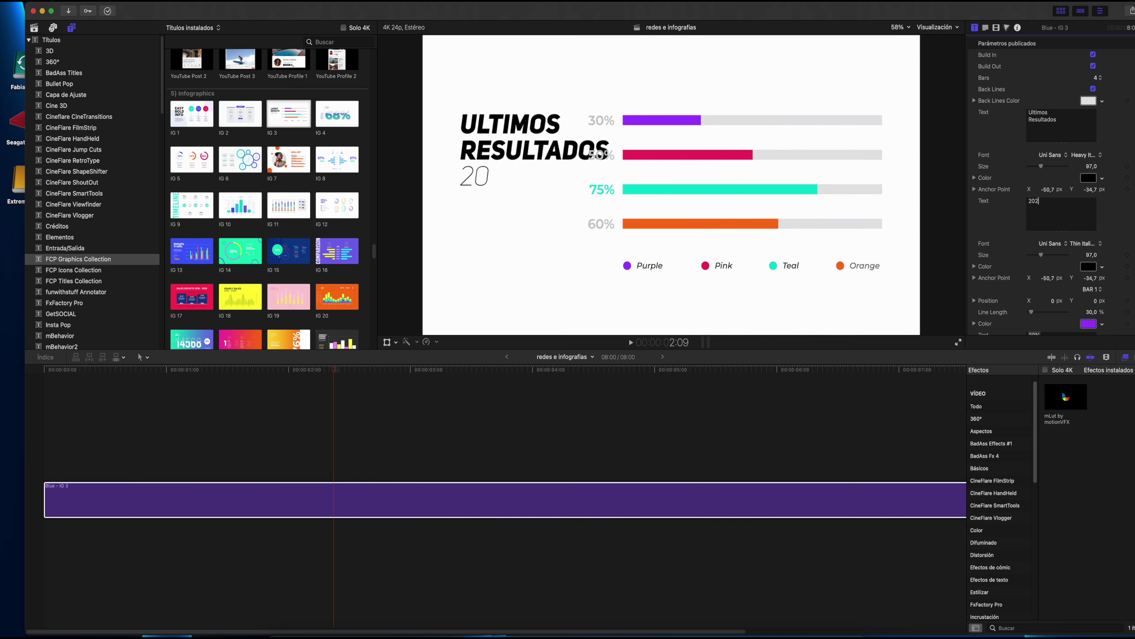
type("0")
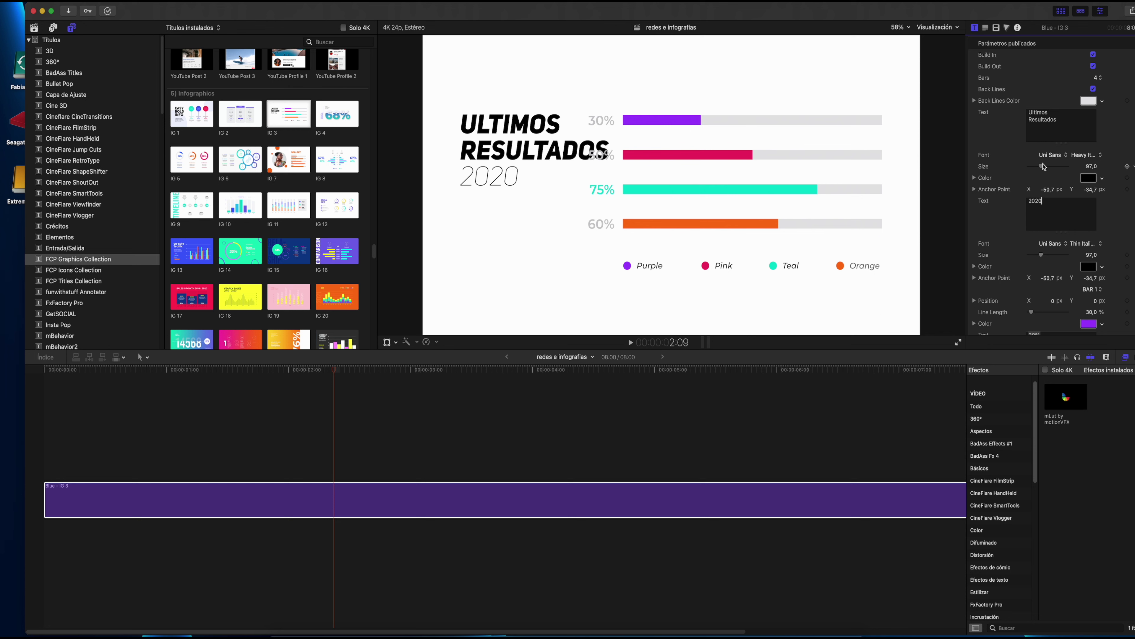
left_click_drag(1042, 168, 1090, 193)
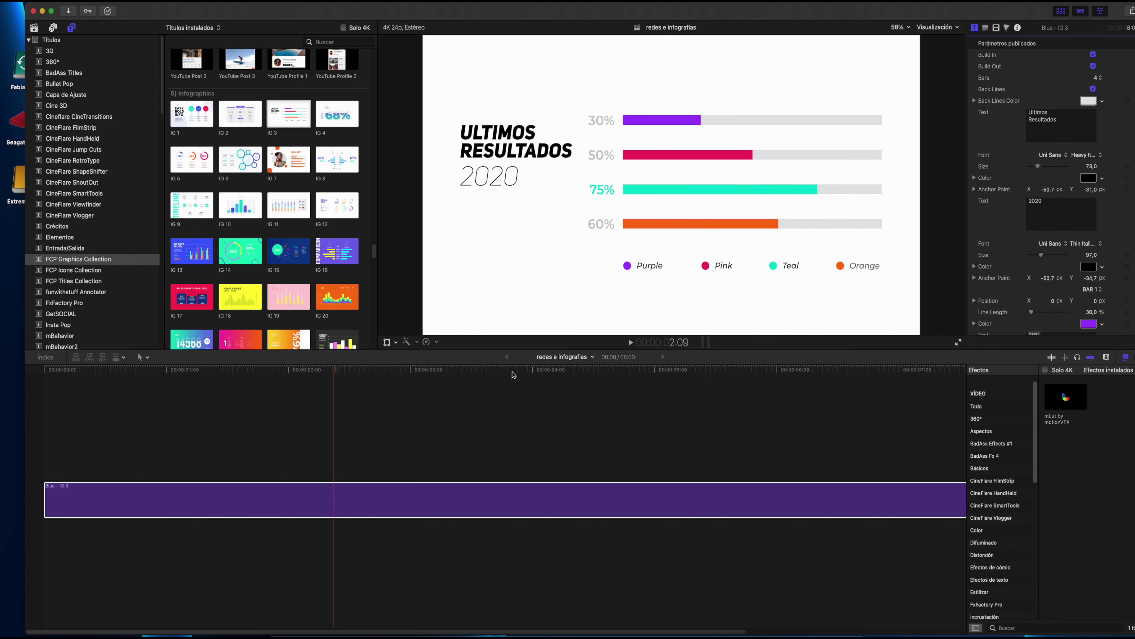
Step: Preview the full chart and color the first bar and its legend dot green
left_click(308, 371)
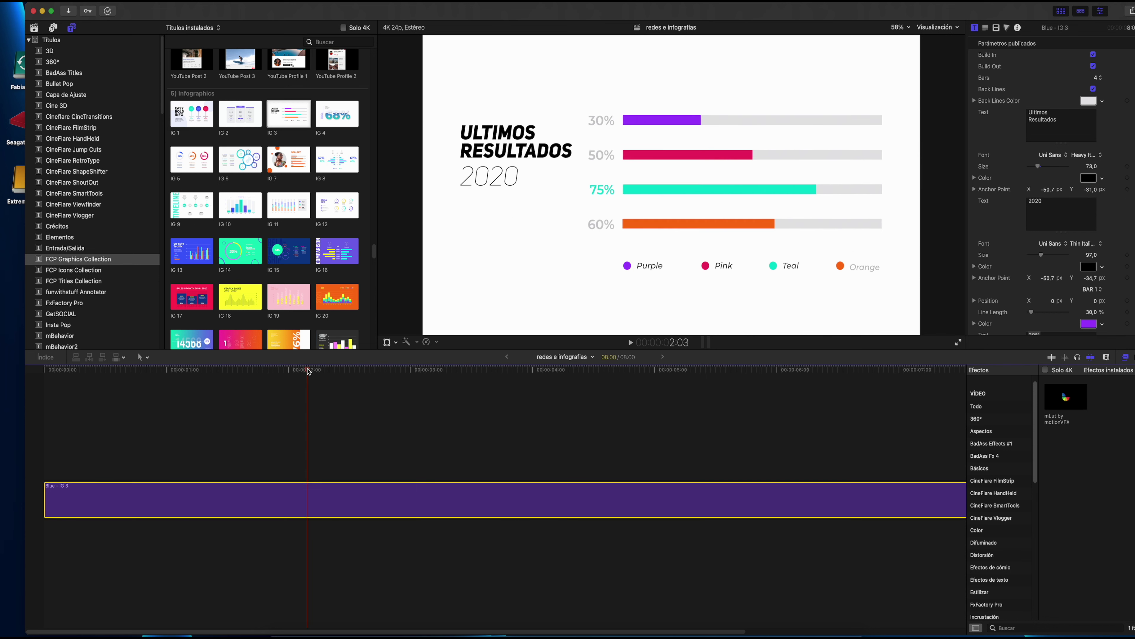
key("space")
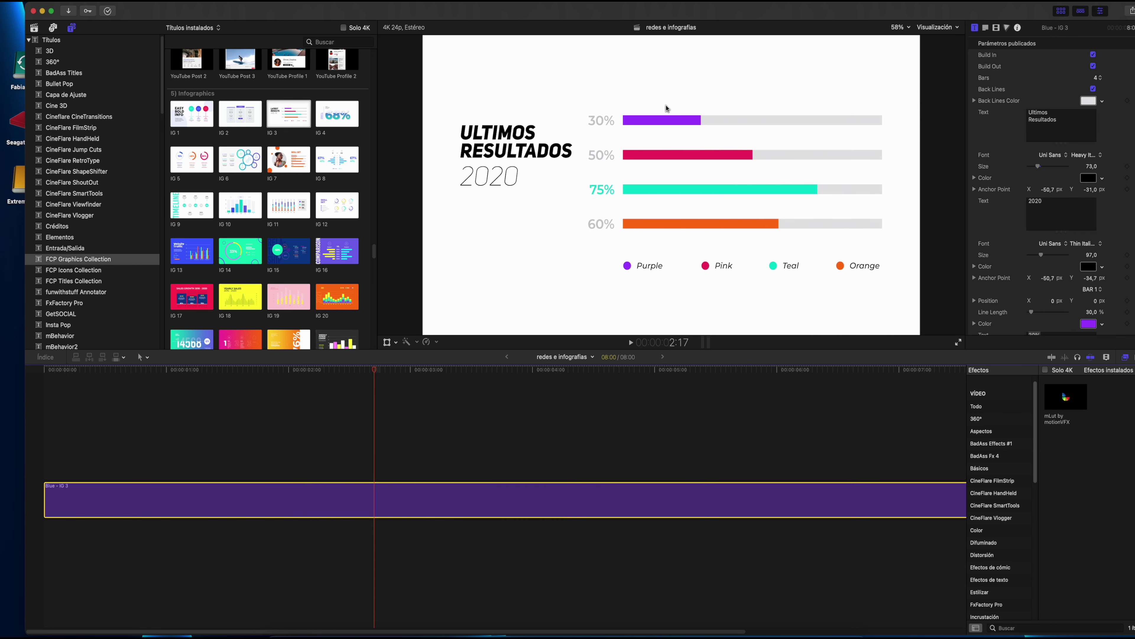
scroll(1101, 234, "down", 5)
scroll(1097, 223, "down", 1)
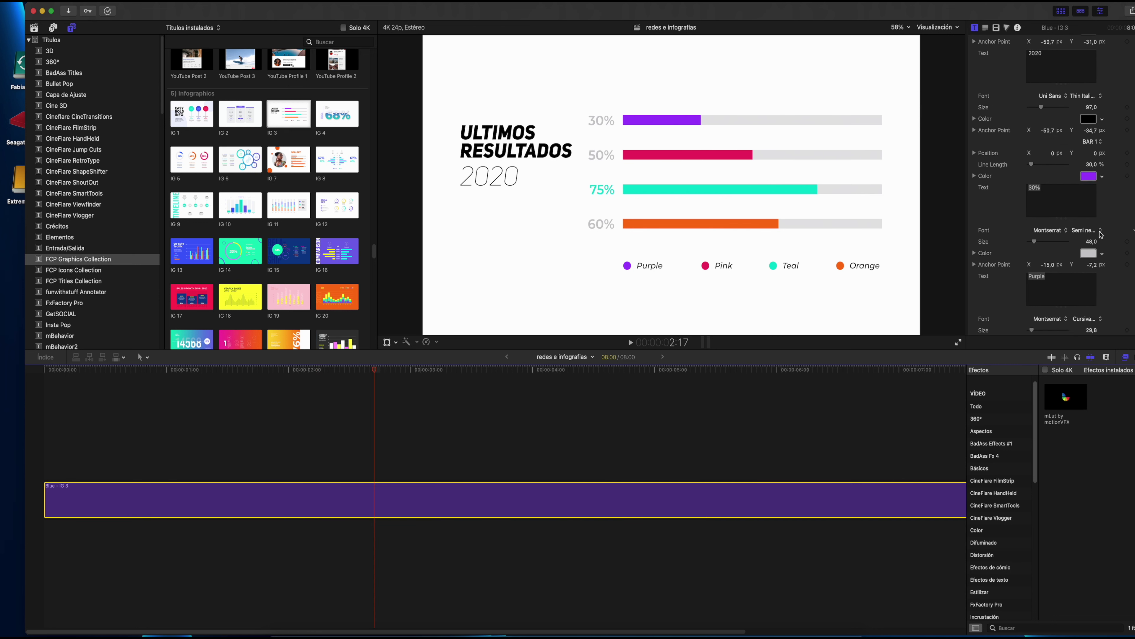
left_click(1089, 170)
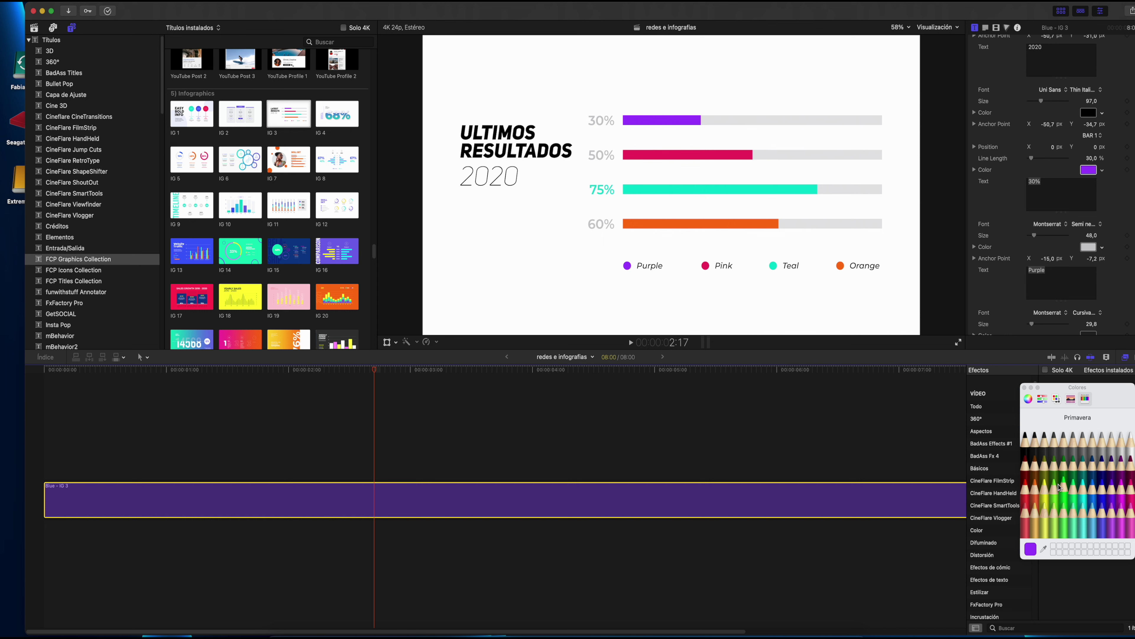
left_click(1054, 465)
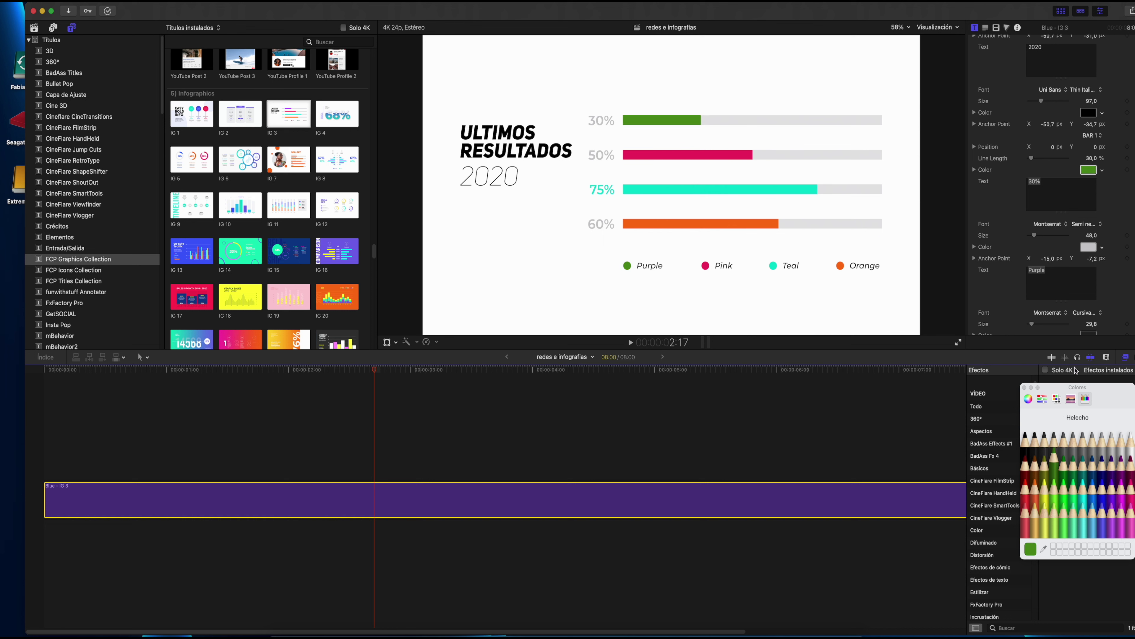
Step: Change the first bar's label from 30% to 40% and lengthen its line to about 40%
left_click(1035, 182)
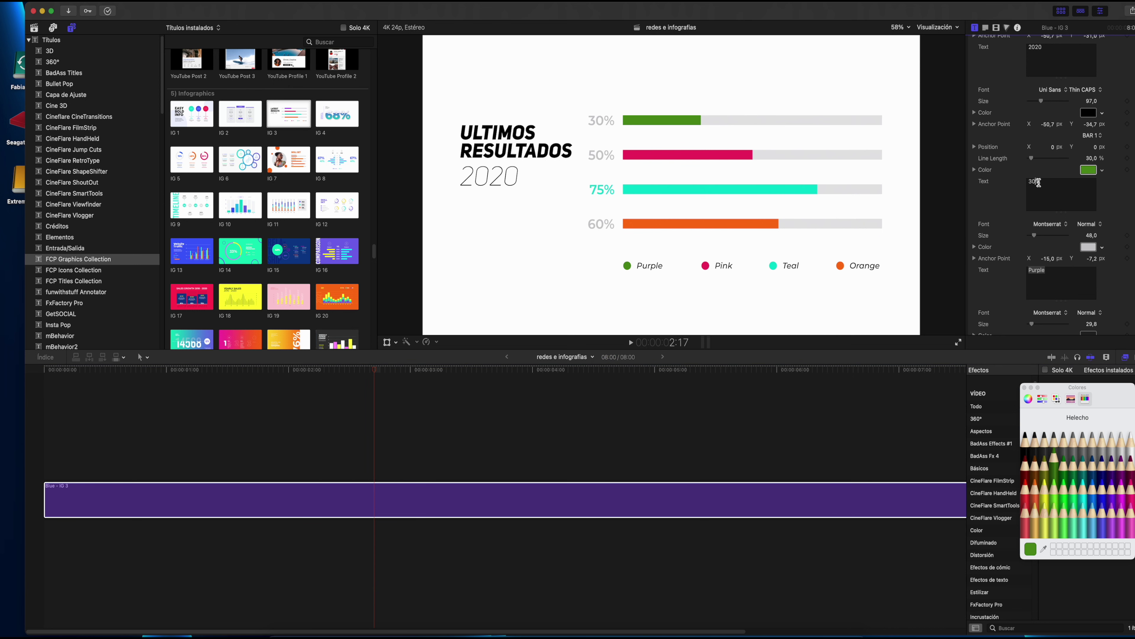
type("4")
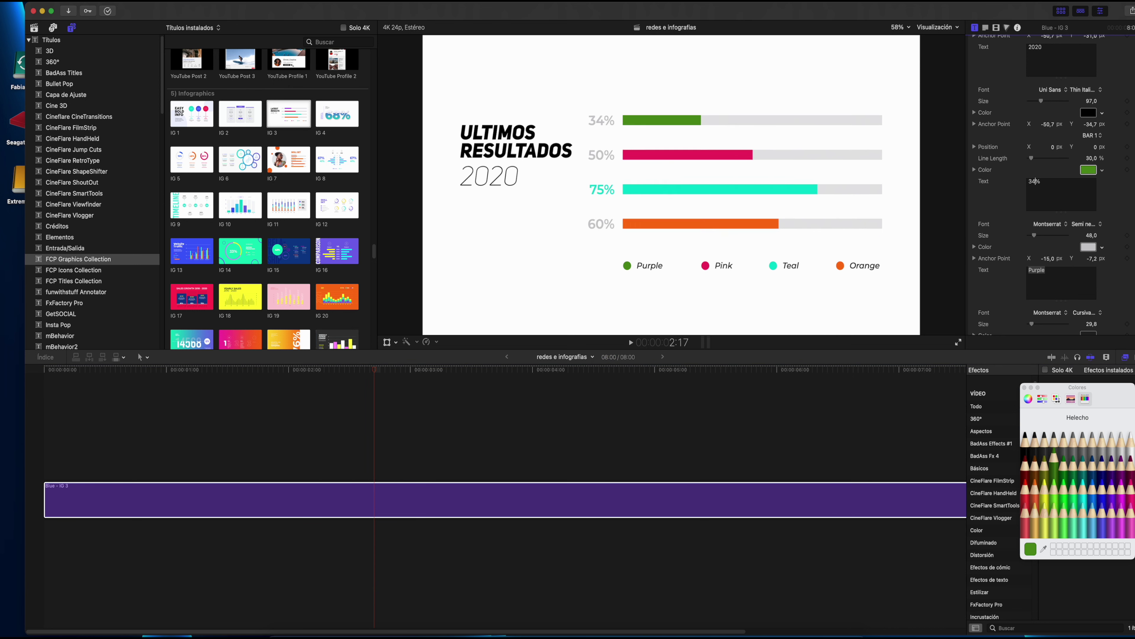
key("BackSpace")
key("BackSpace")
type("4")
left_click_drag(1033, 158, 1033, 158)
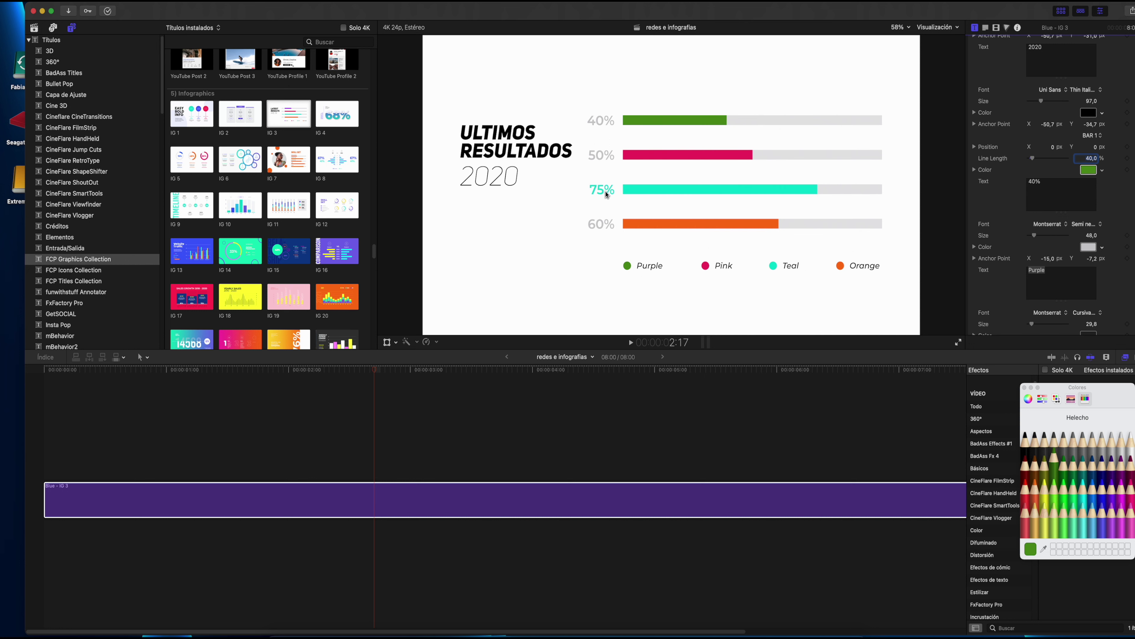
Step: Replace the legend label Purple with 'De ganancias' and preview the chart building in
scroll(1065, 267, "down", 2)
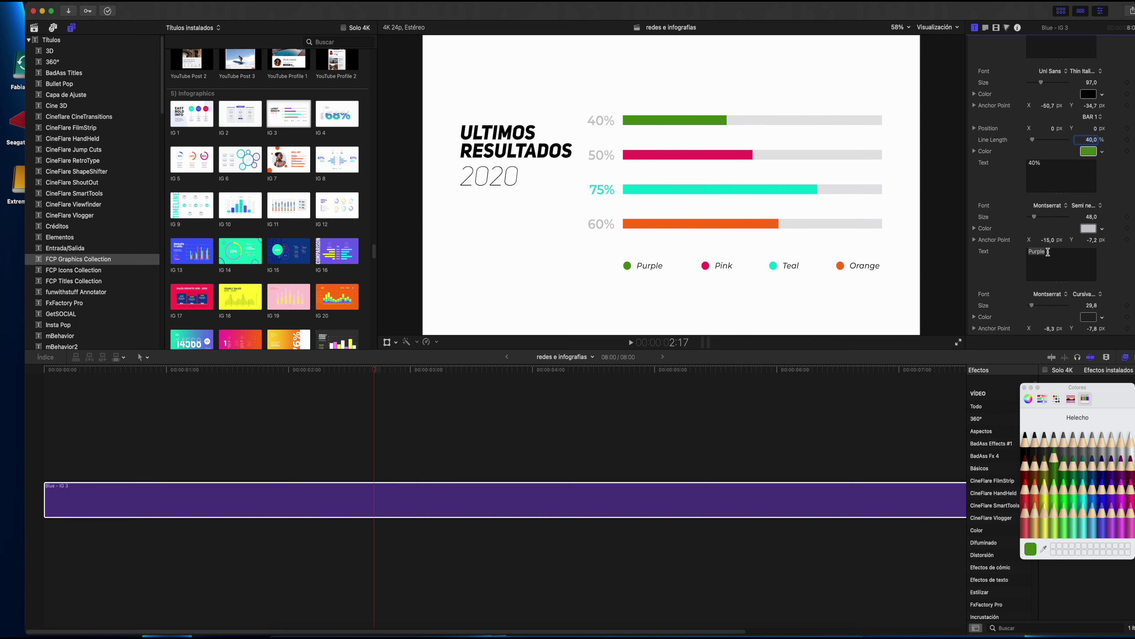
left_click_drag(1048, 252, 1018, 250)
type("De ganacias")
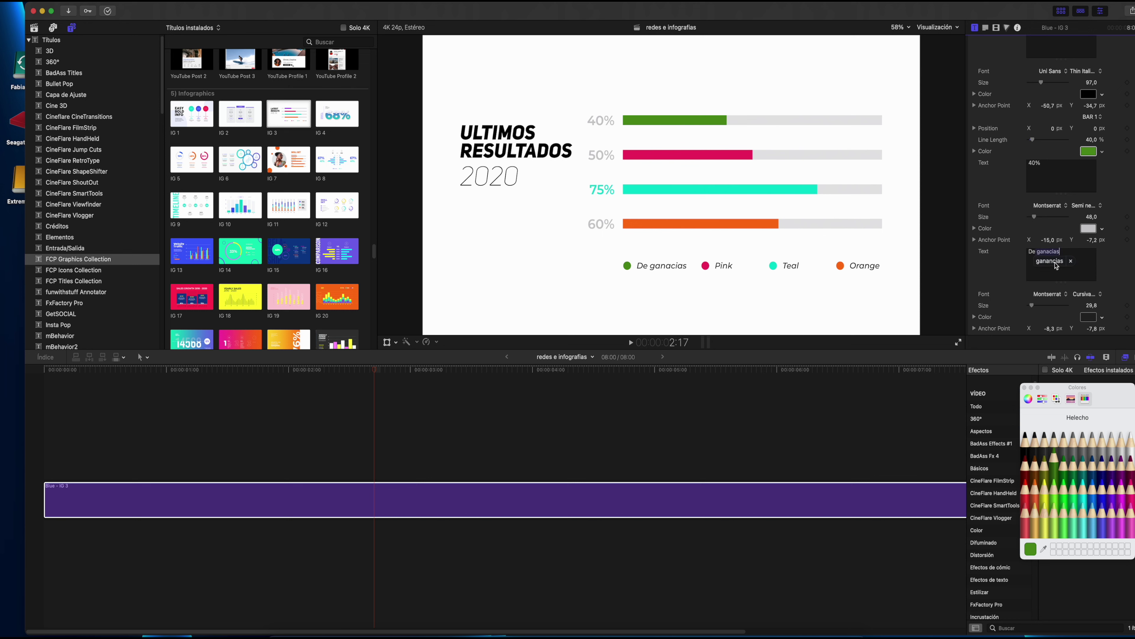
left_click(1056, 265)
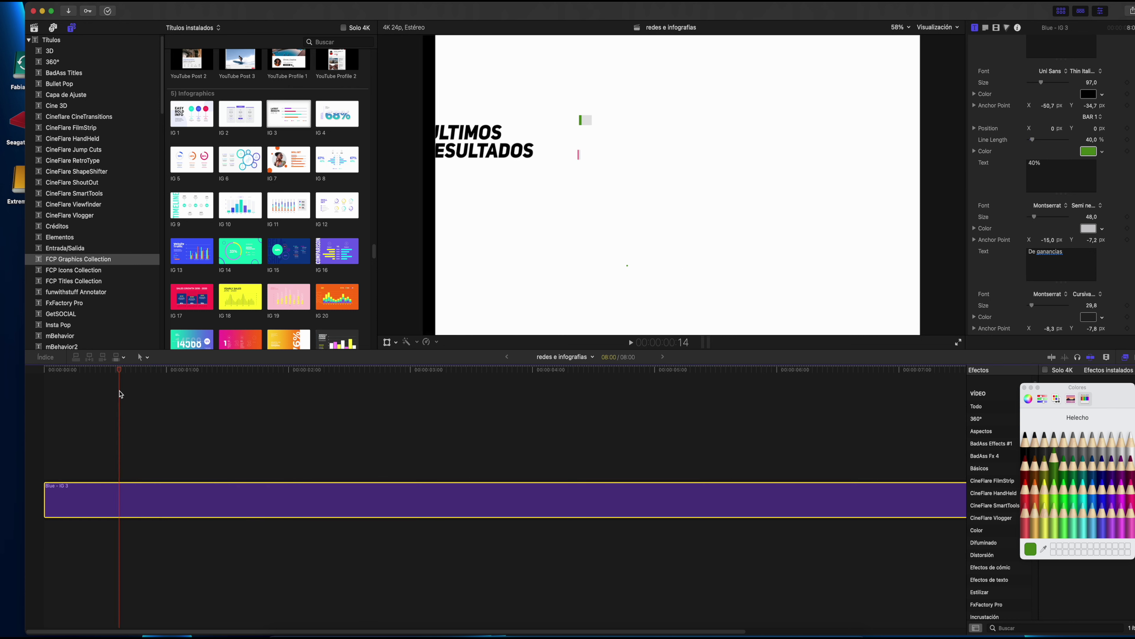
left_click(343, 371)
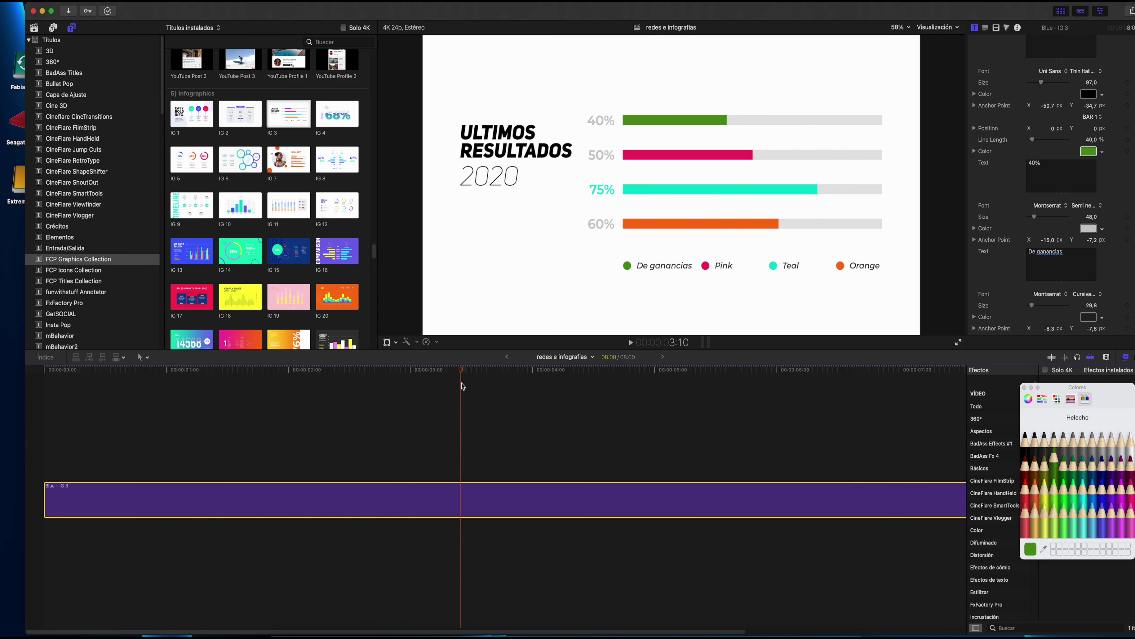
left_click(427, 392)
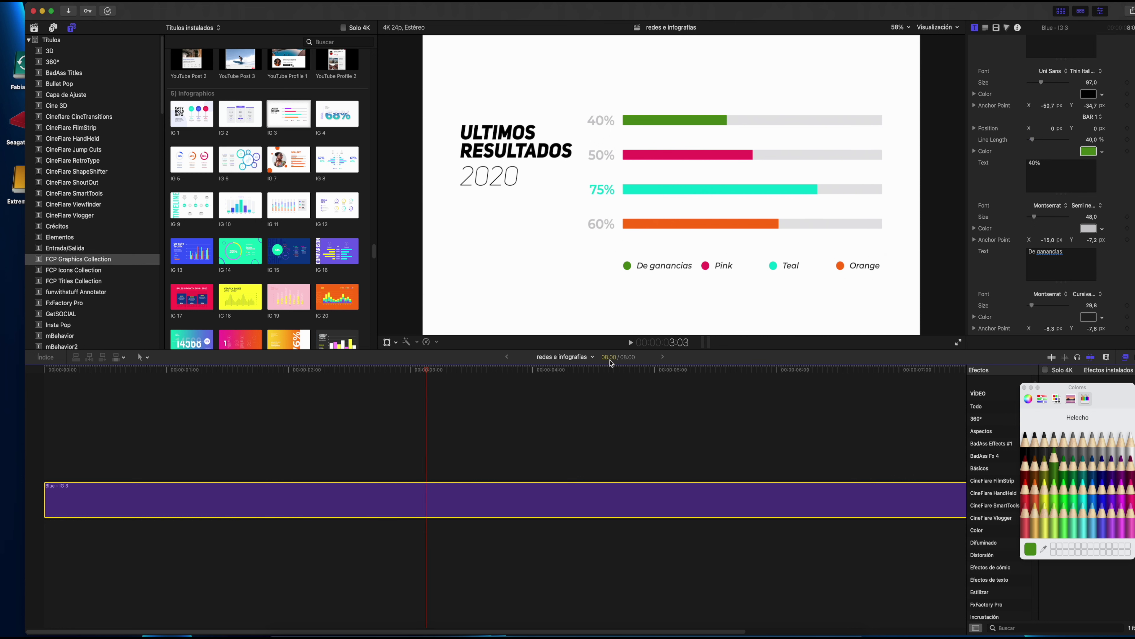
scroll(1063, 261, "up", 4)
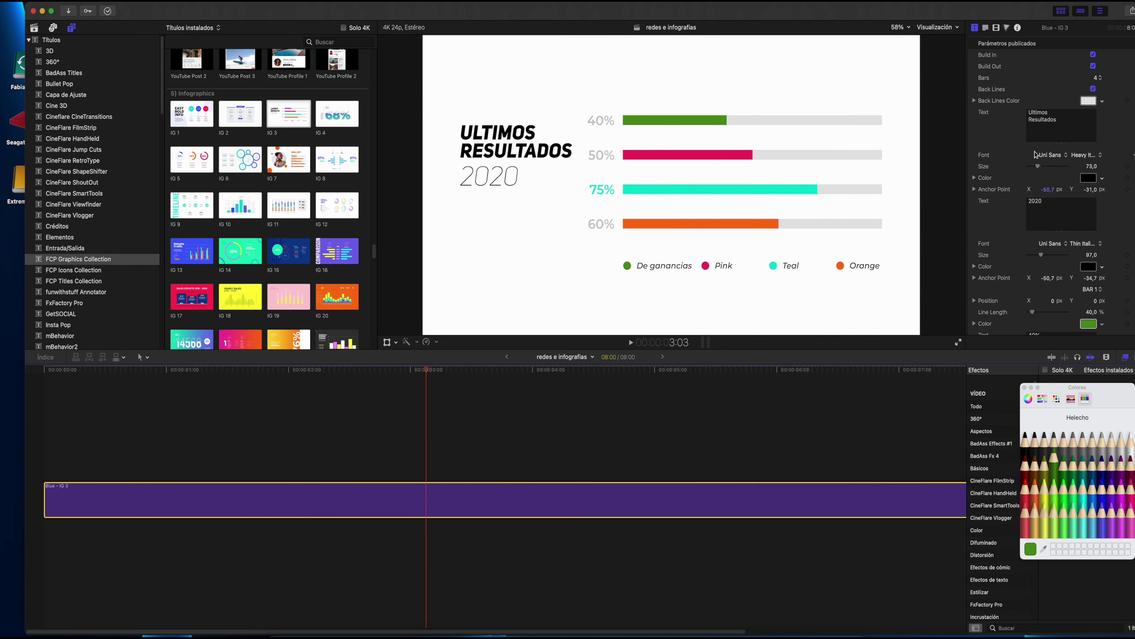
left_click(1093, 56)
left_click(1094, 66)
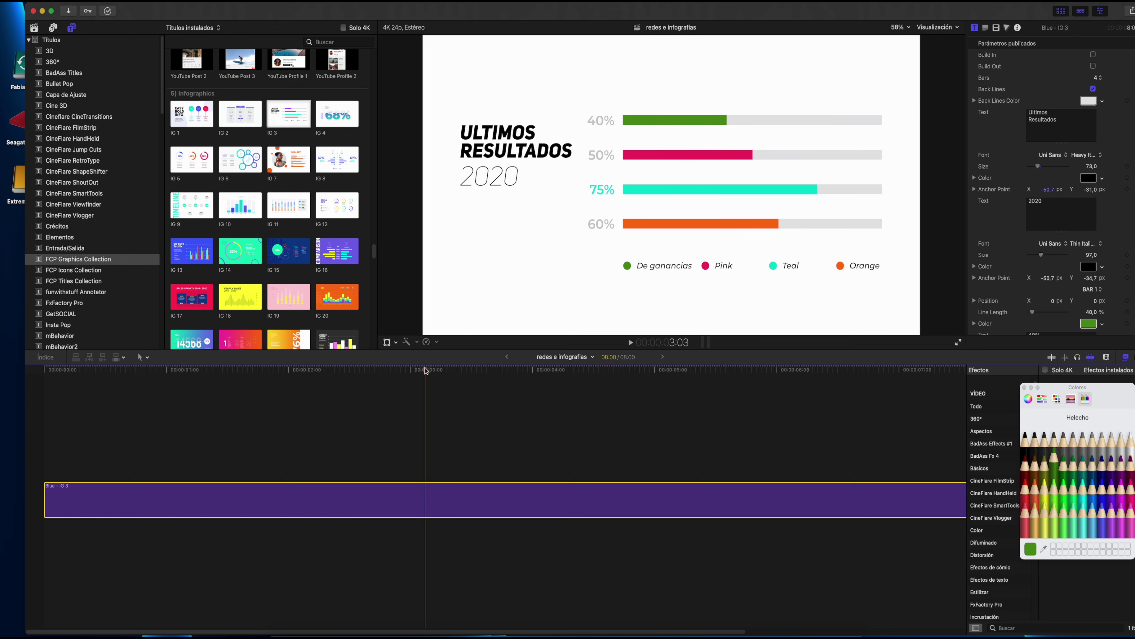
key("Home")
key("space")
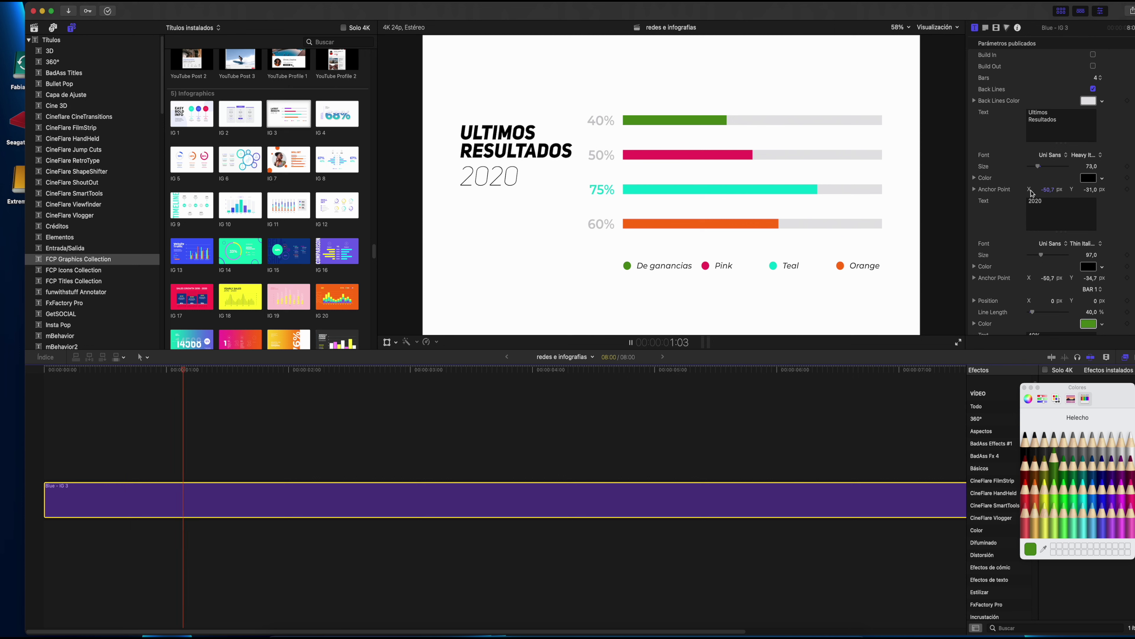
key("space")
left_click(1093, 66)
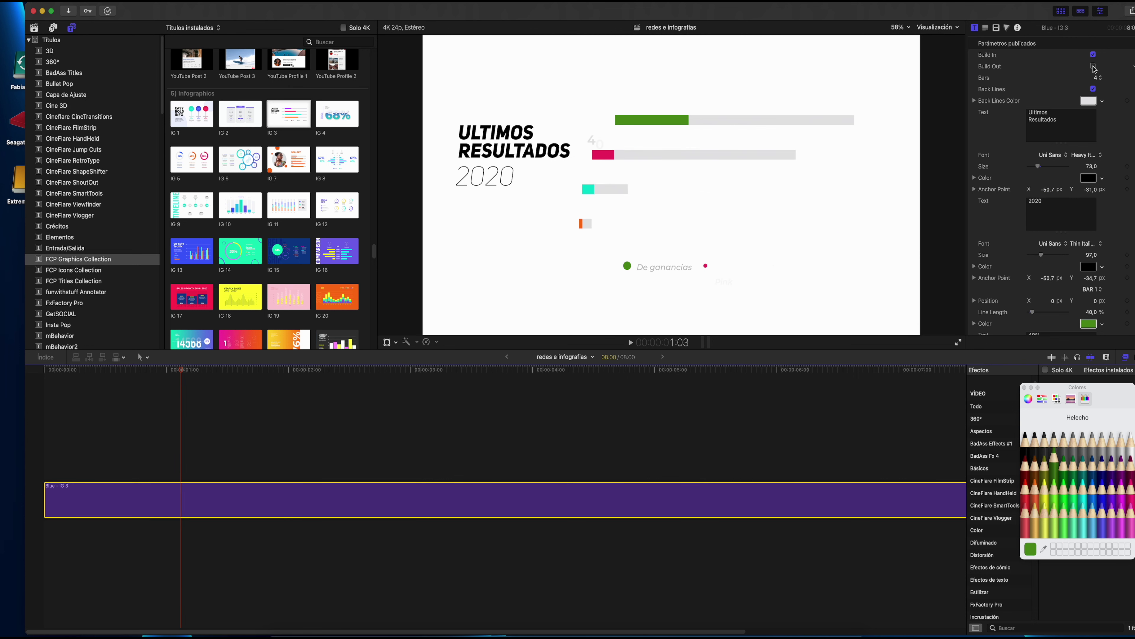
scroll(1045, 205, "down", 1)
scroll(1045, 204, "down", 15)
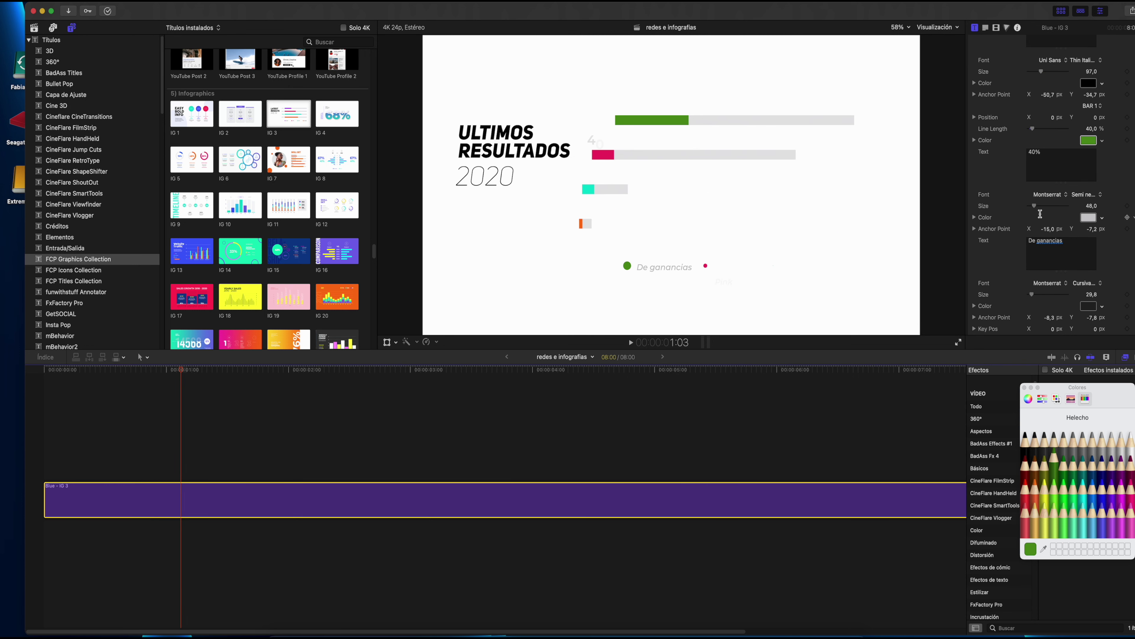
scroll(1041, 219, "down", 5)
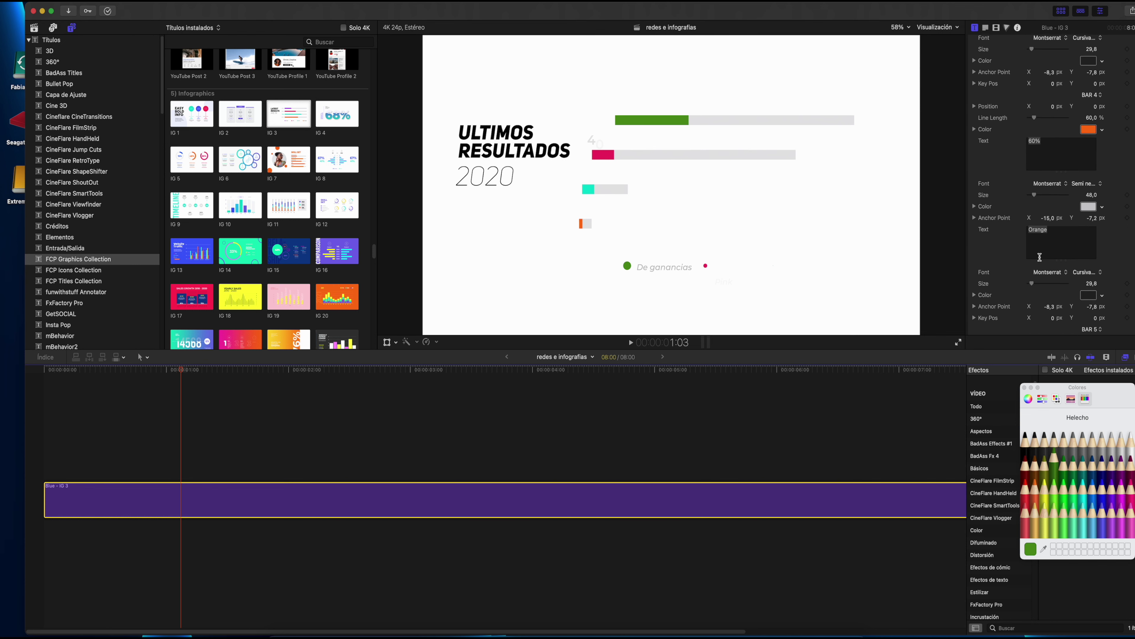
scroll(1041, 232, "down", 5)
scroll(1041, 246, "down", 5)
scroll(1041, 259, "down", 5)
scroll(1041, 261, "down", 5)
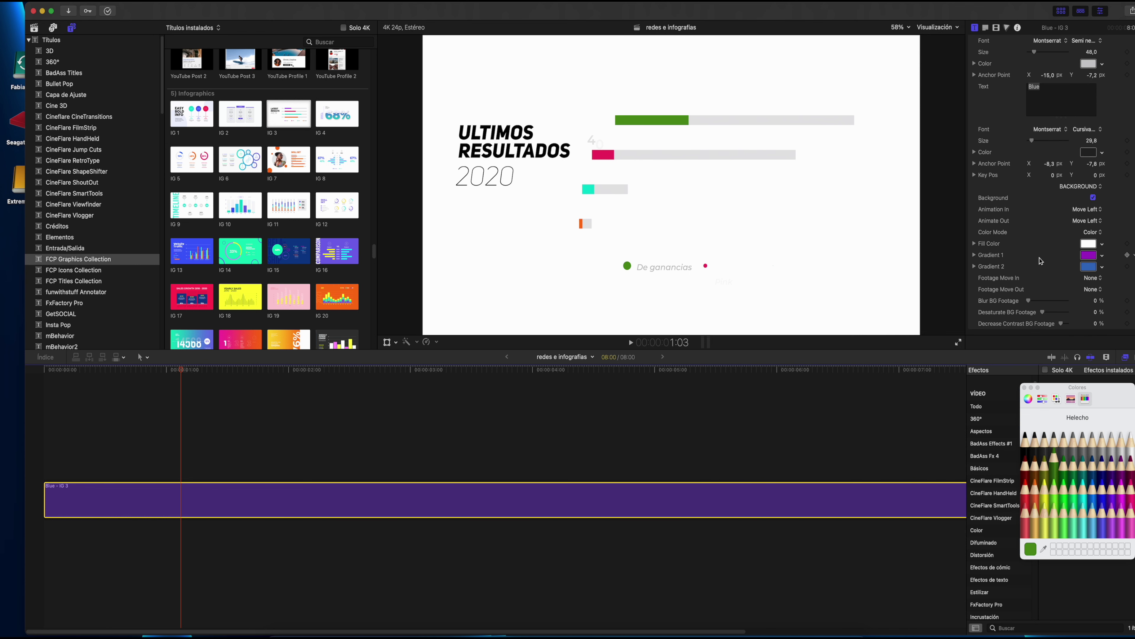
left_click(1093, 198)
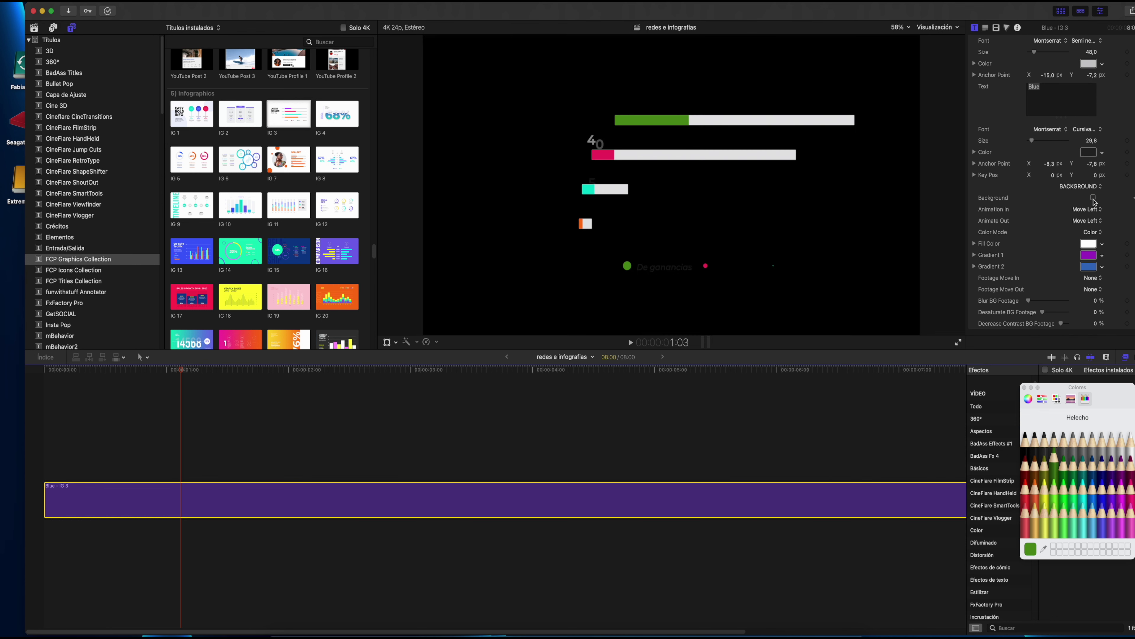
key("super+z")
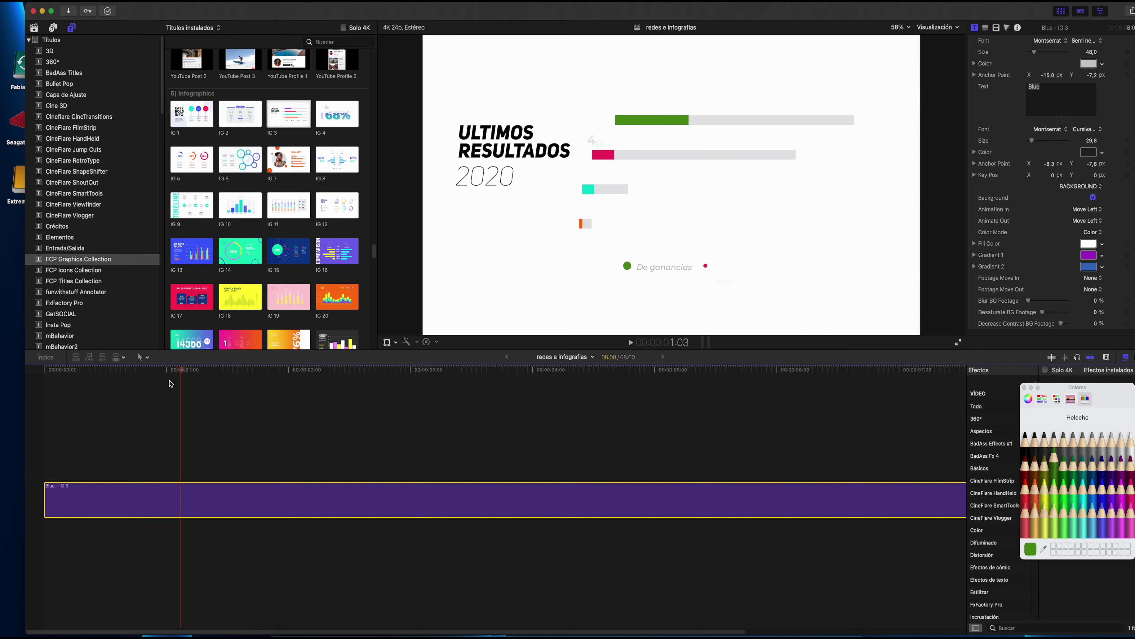
key("space")
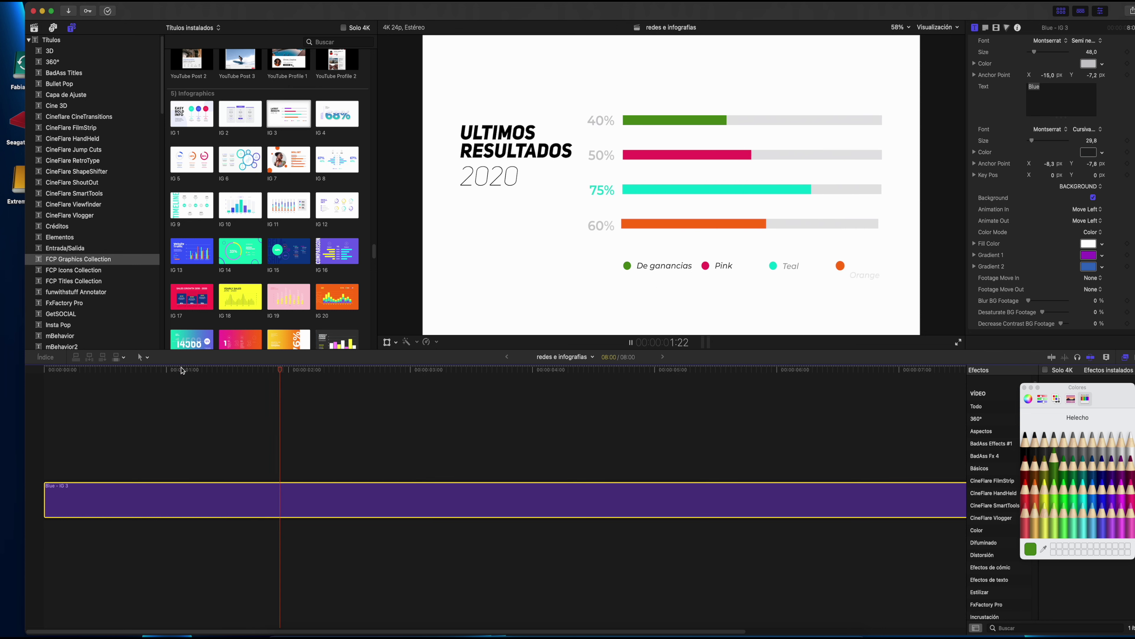
key("space")
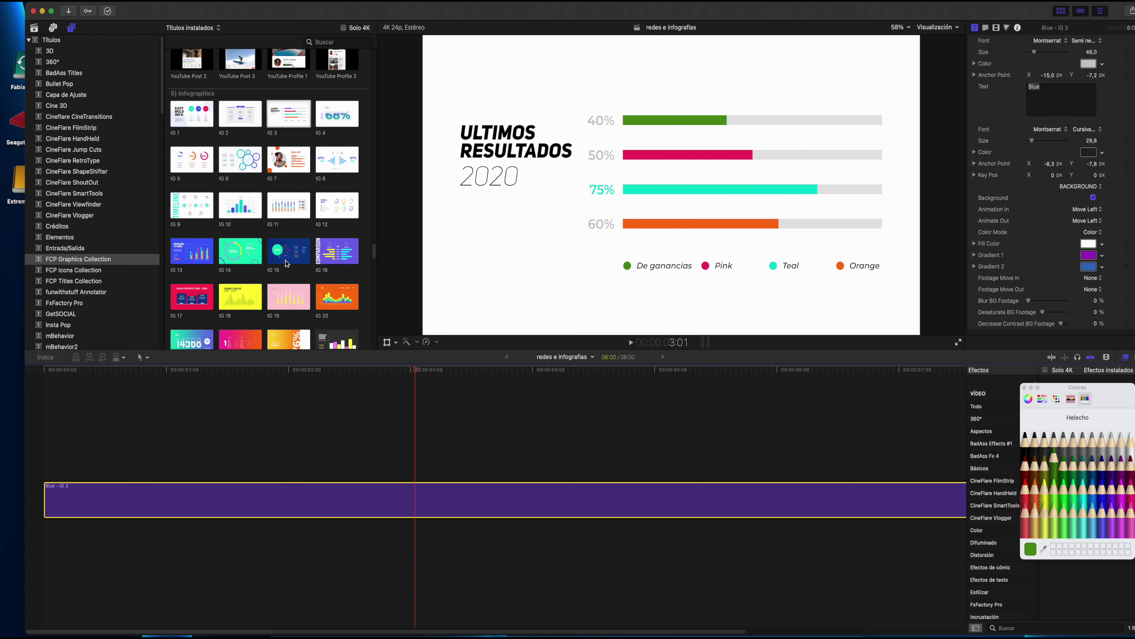
Step: Swap the Blue - IG 3 clip for the IG 29 ring-chart title and preview its 63% graphic
scroll(286, 250, "down", 5)
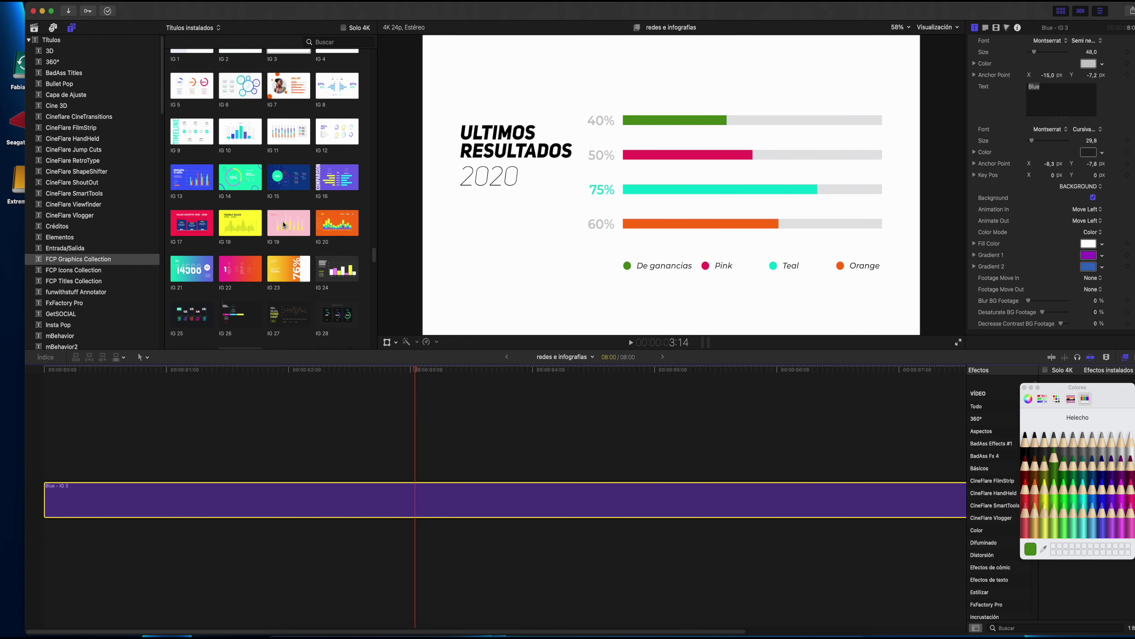
scroll(290, 242, "down", 1)
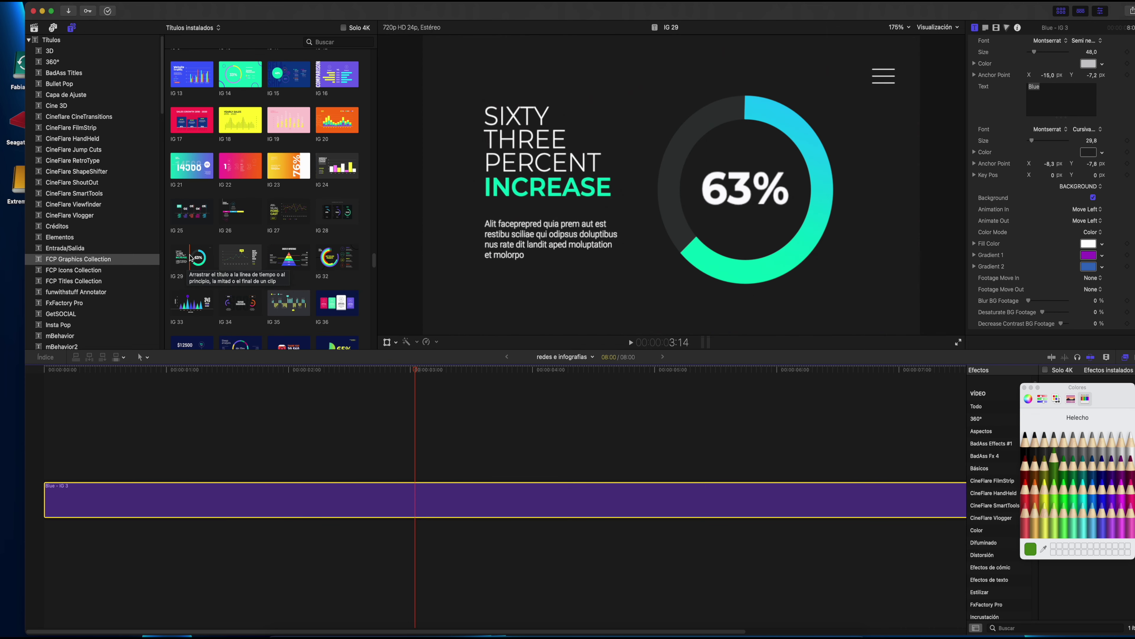
key("Delete")
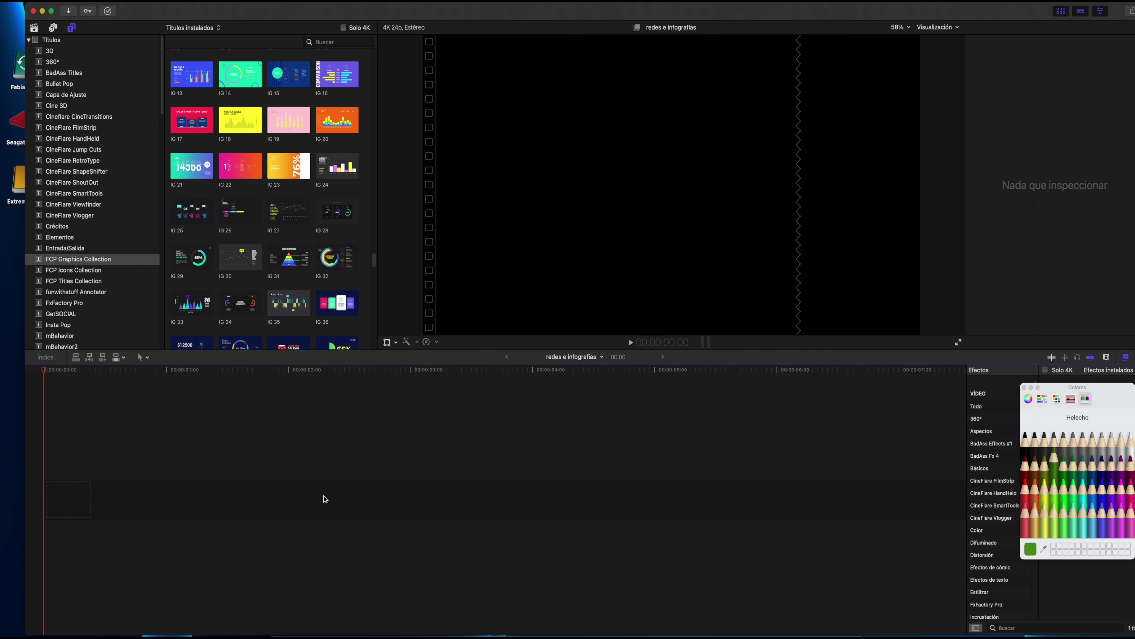
left_click_drag(207, 268, 190, 388)
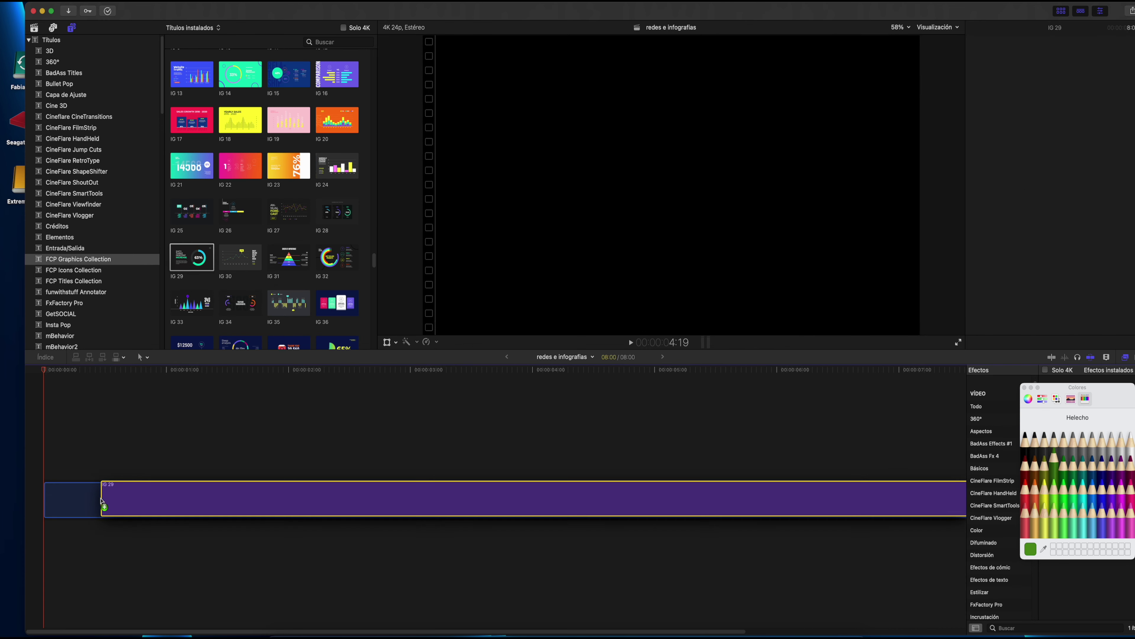
left_click(172, 370)
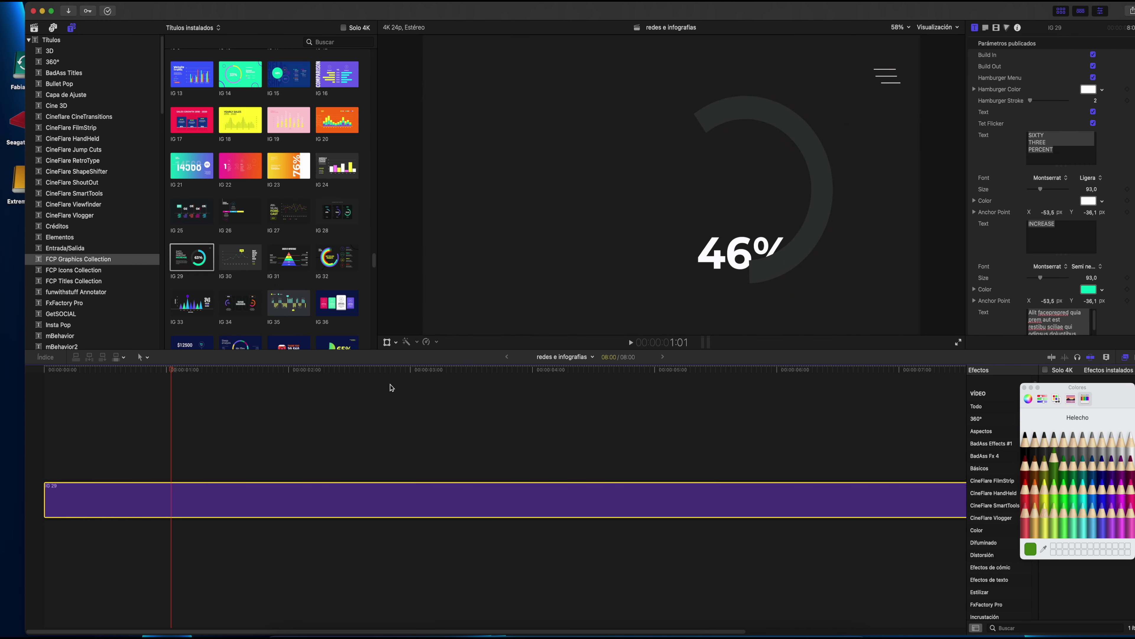
left_click(391, 370)
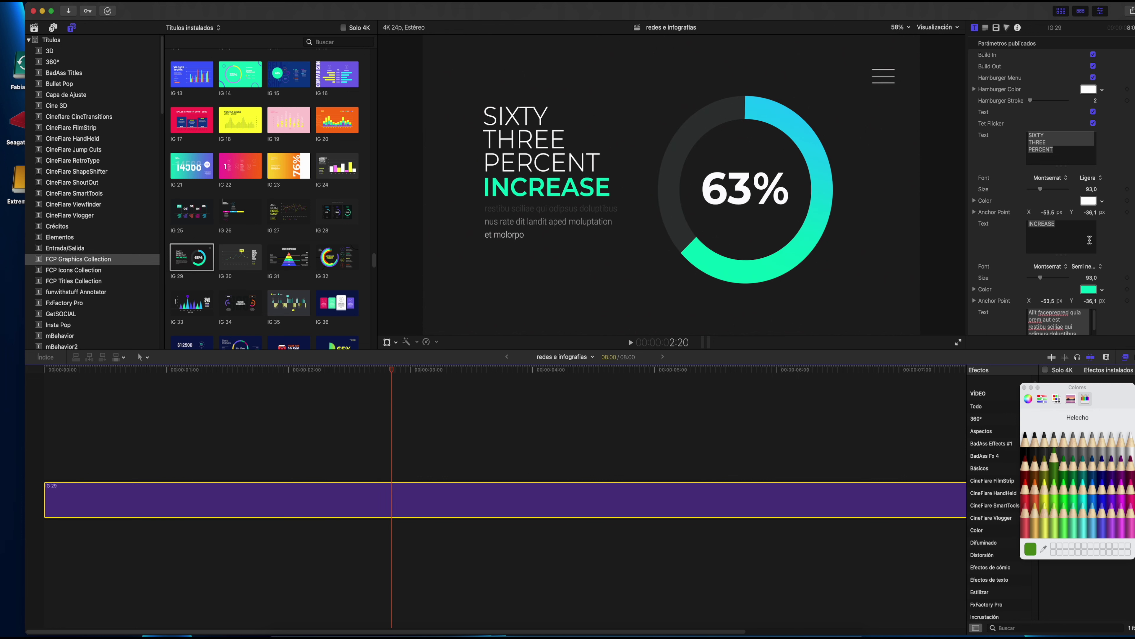
Step: Set the IG 29 pie chart's Number to 75
scroll(1089, 240, "down", 3)
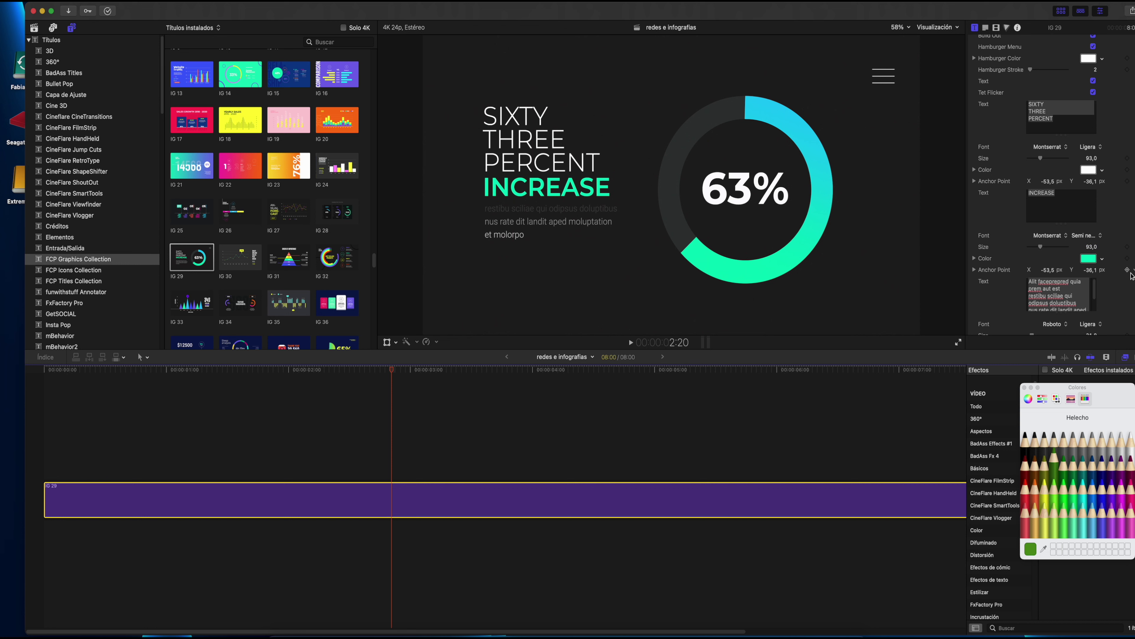
scroll(1127, 275, "down", 2)
scroll(1127, 275, "down", 2)
scroll(1127, 274, "down", 3)
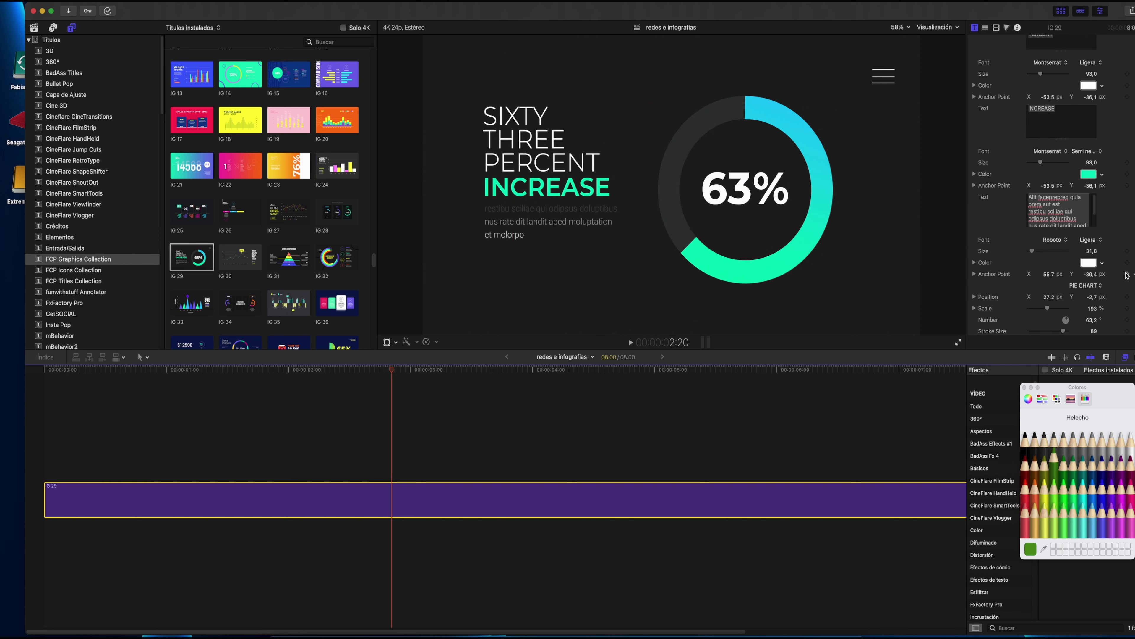
scroll(1127, 275, "down", 2)
scroll(1128, 274, "down", 2)
scroll(1127, 274, "down", 2)
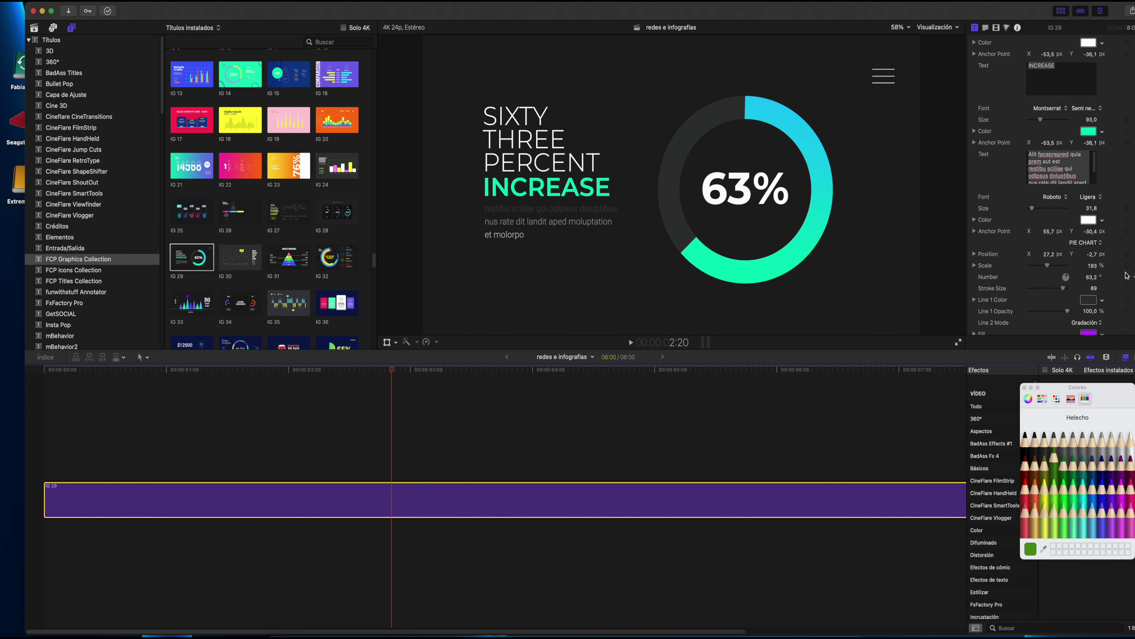
scroll(1127, 275, "down", 1)
scroll(1128, 274, "down", 2)
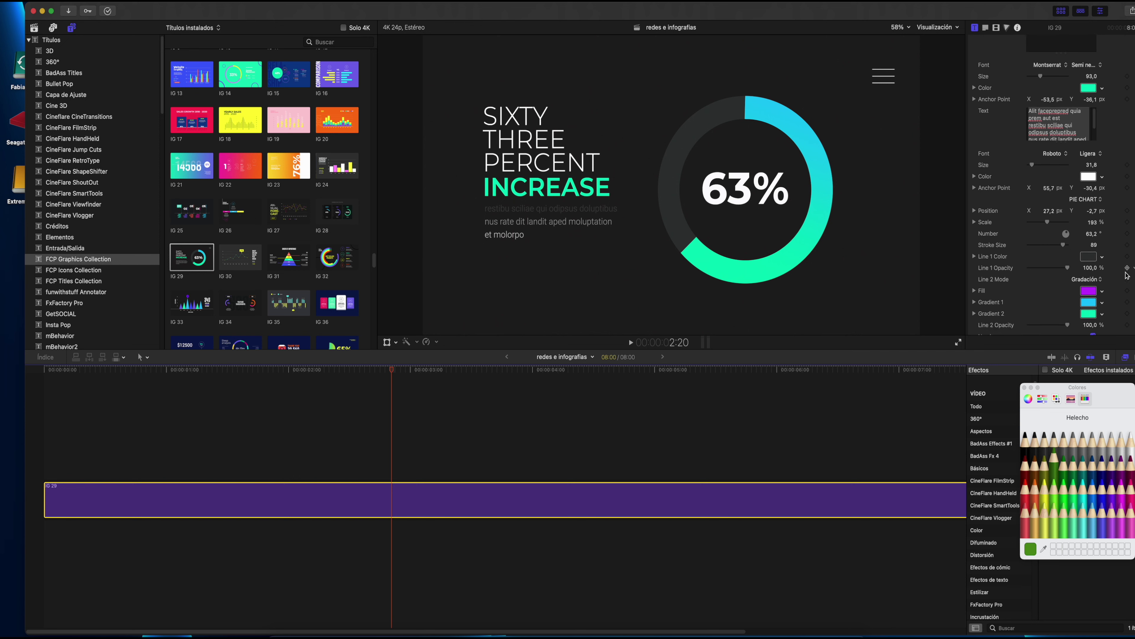
scroll(1127, 275, "down", 2)
scroll(1127, 275, "down", 1)
scroll(1127, 275, "down", 2)
scroll(1127, 275, "down", 1)
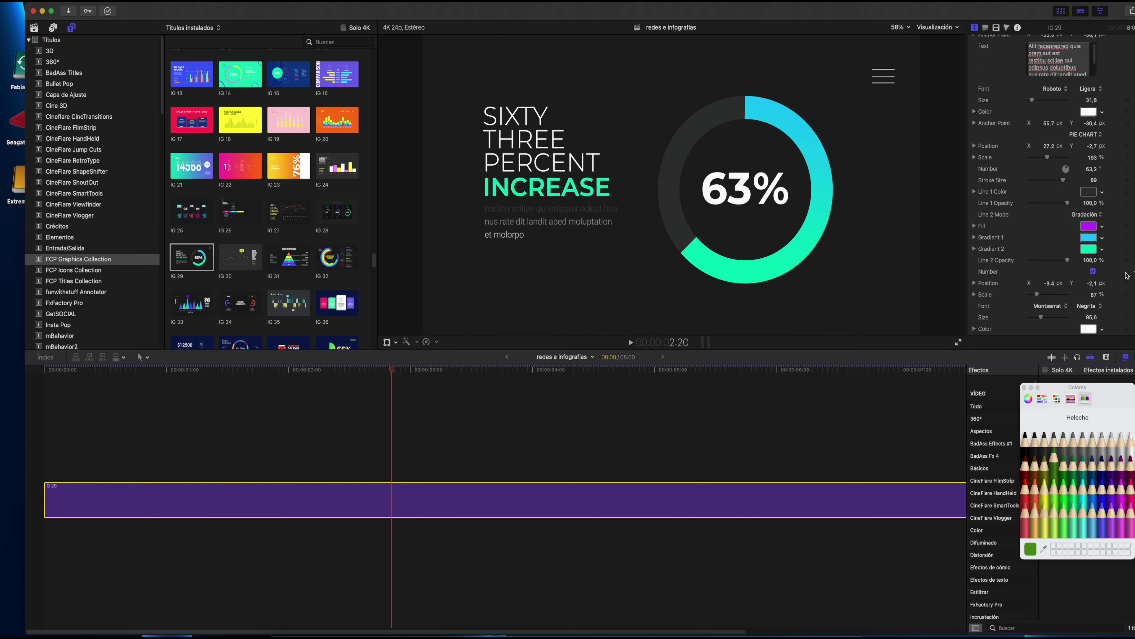
scroll(1128, 274, "down", 2)
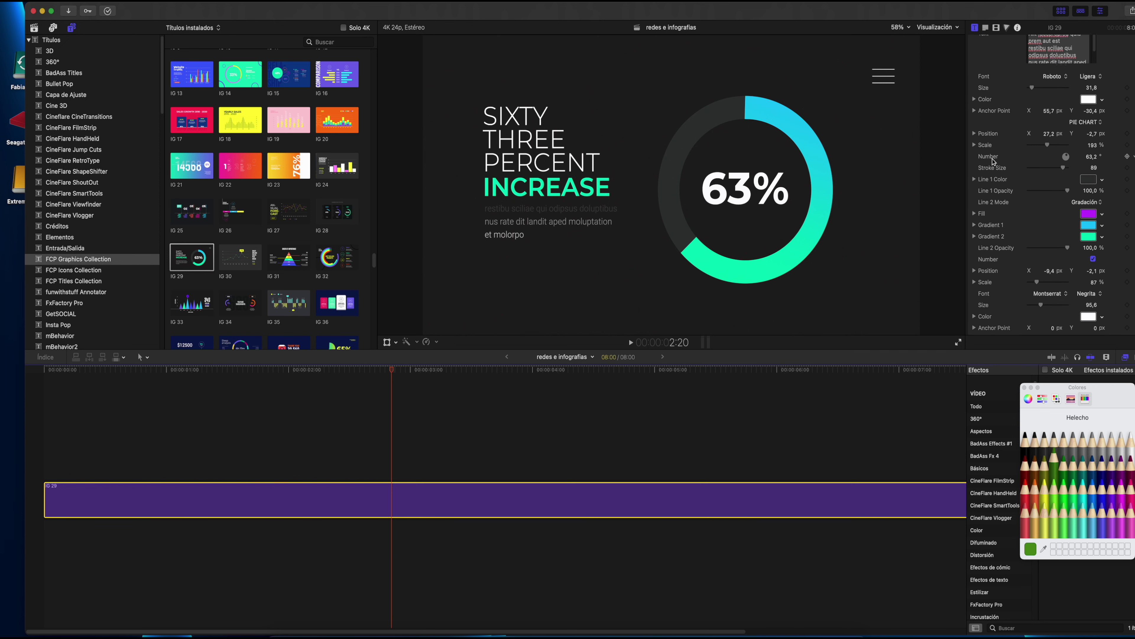
left_click(1090, 157)
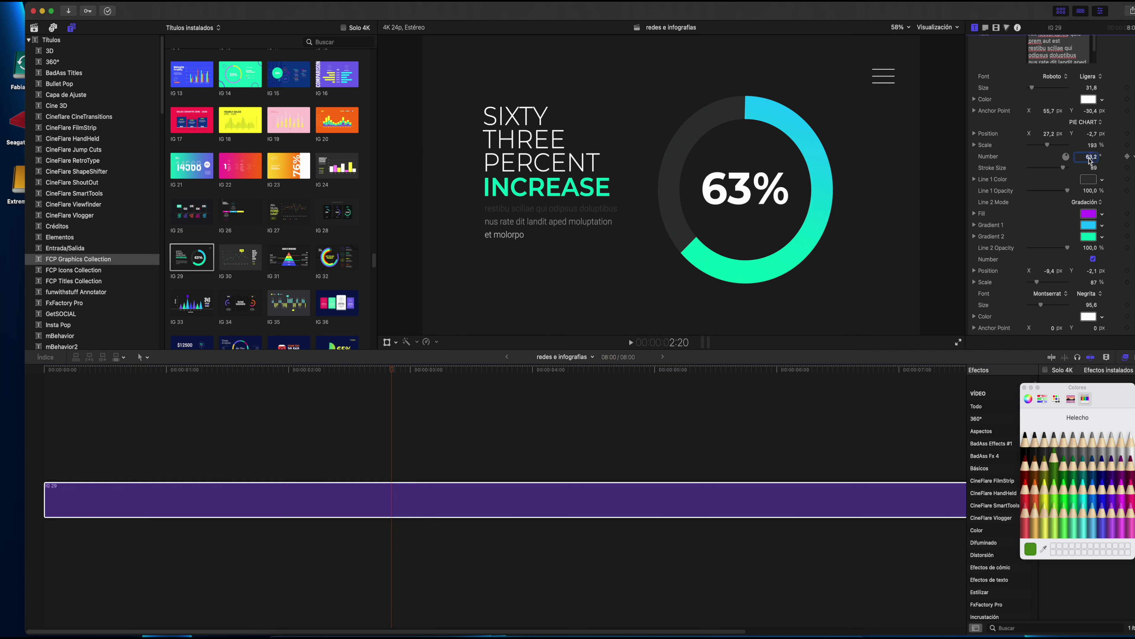
key("super+a")
key("Return")
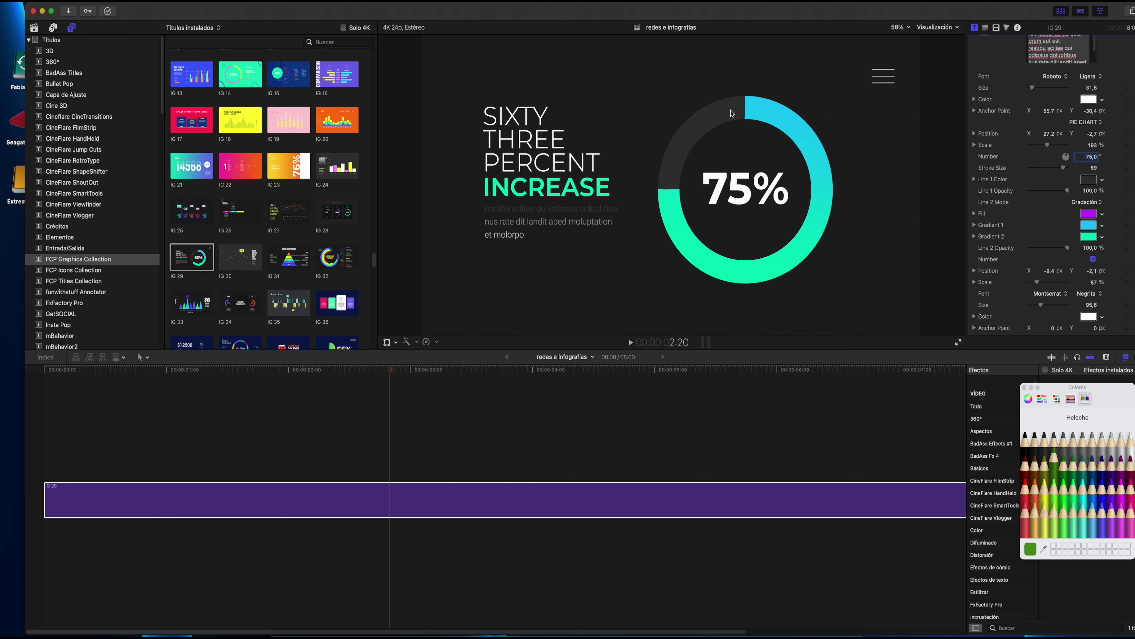
Step: Replay the donut animation from the start to check the 75% fill
left_click(45, 371)
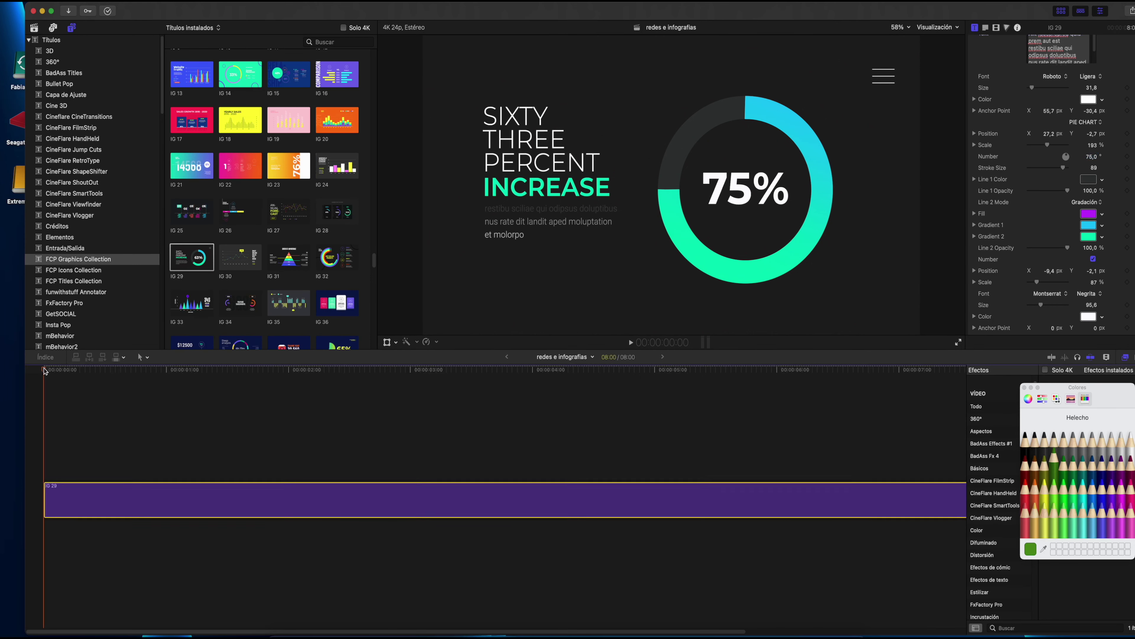
key("space")
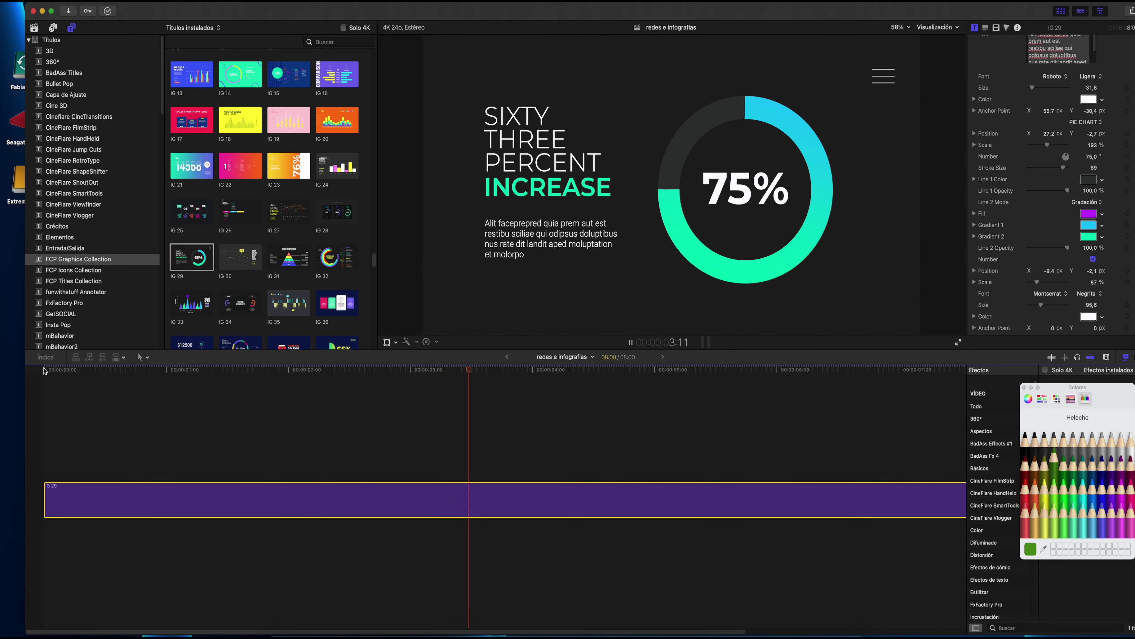
key("space")
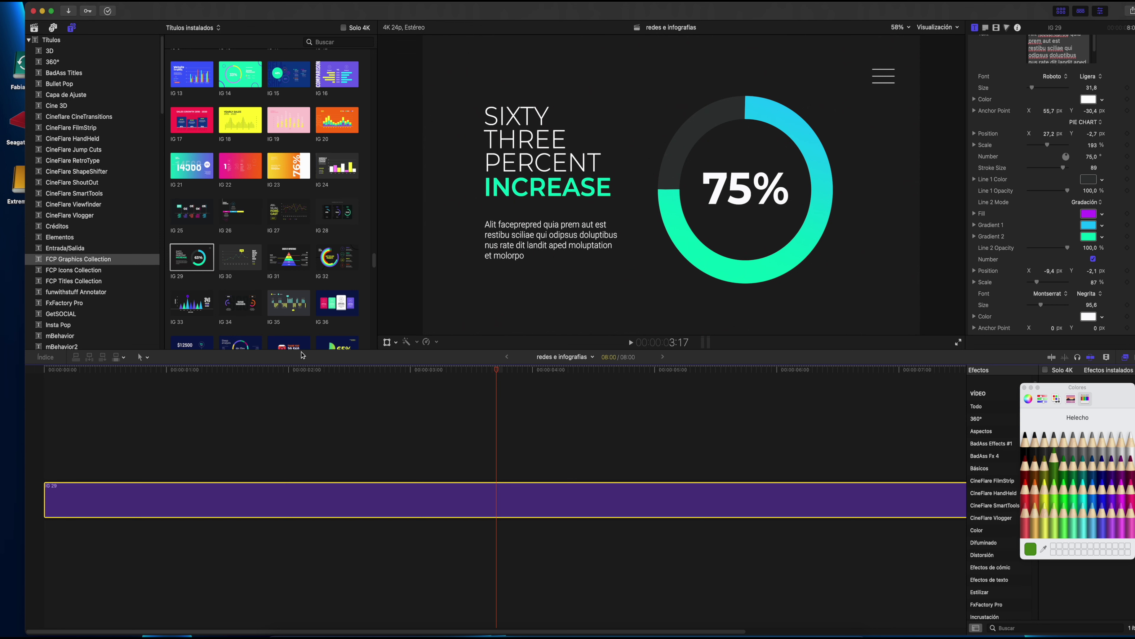
scroll(303, 285, "down", 3)
scroll(303, 284, "down", 2)
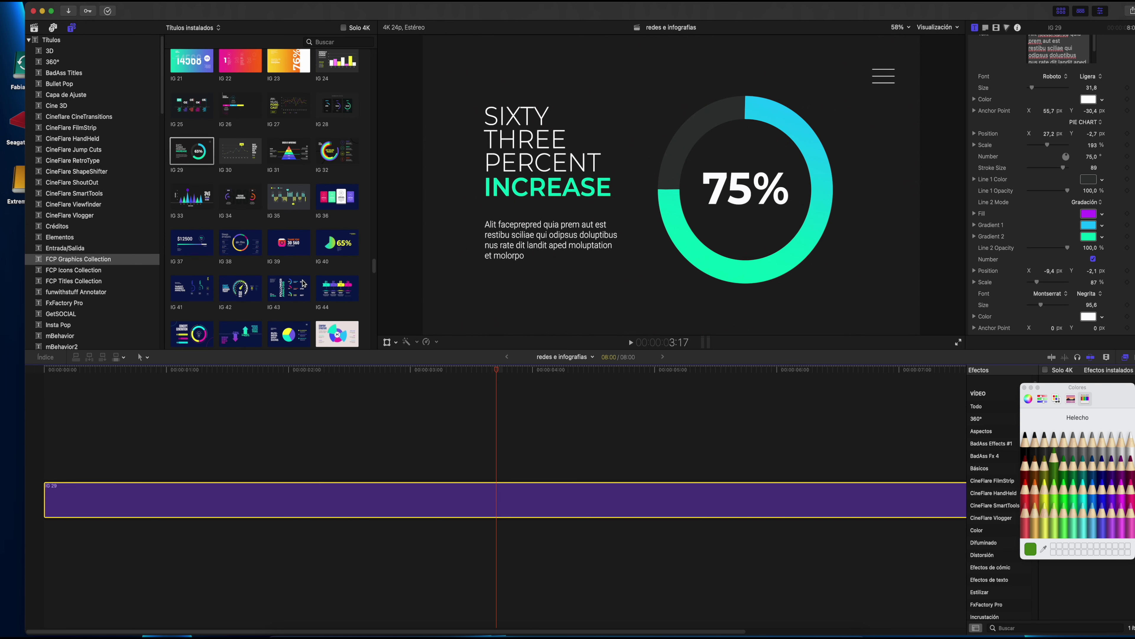
Step: Add the IG 39 thank-you followers title above IG 29 and play it
left_click(285, 243)
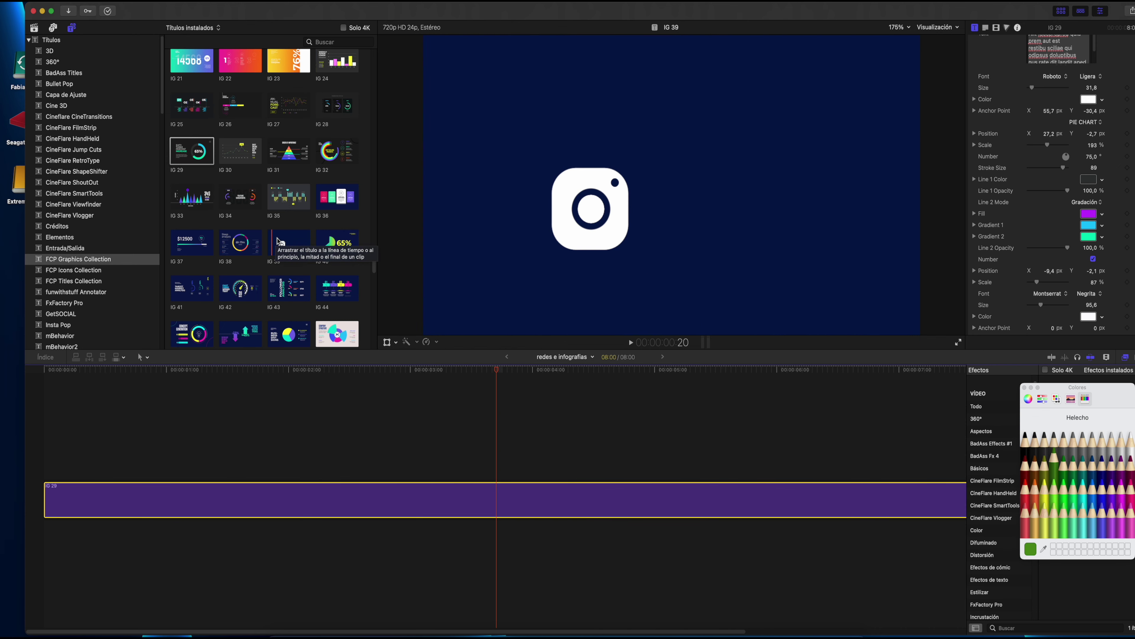
left_click_drag(283, 241, 274, 442)
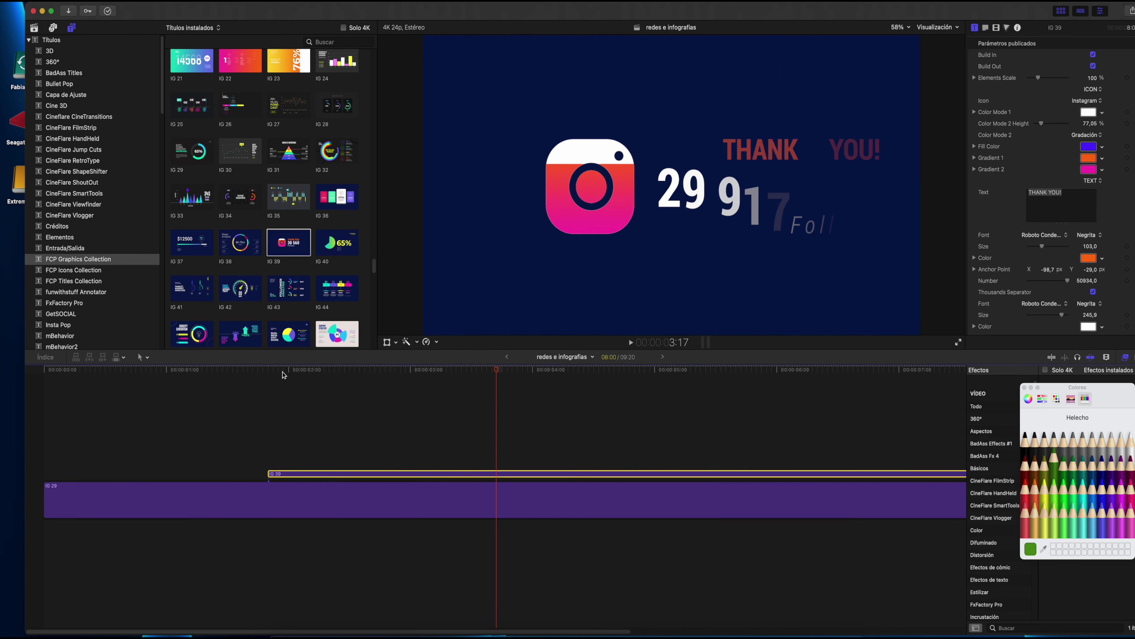
left_click(274, 370)
key("space")
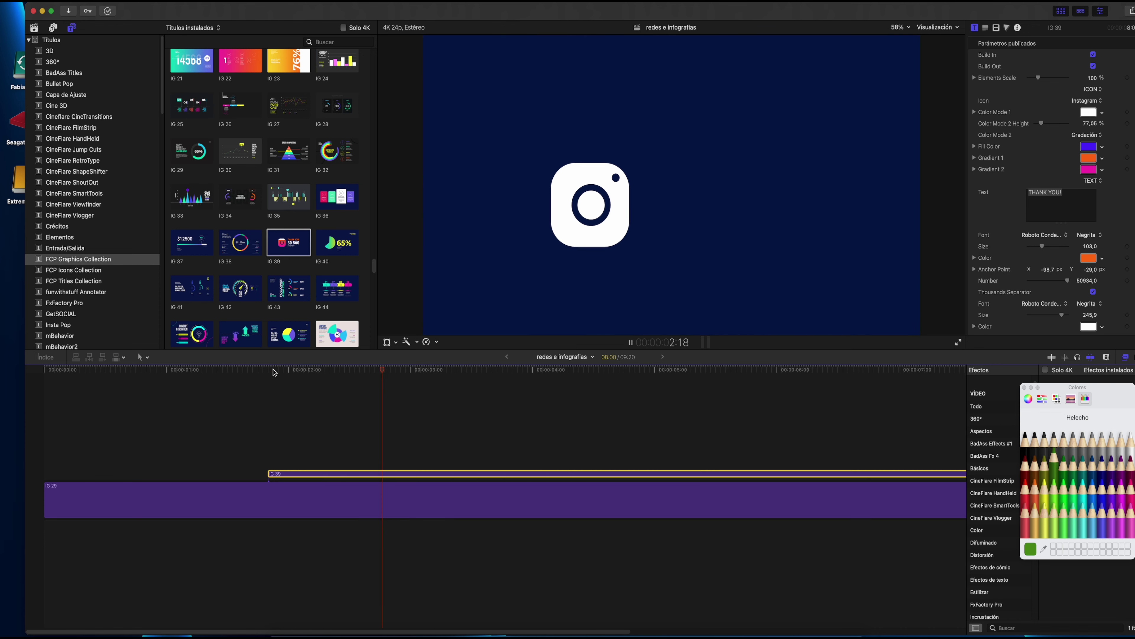
key("space")
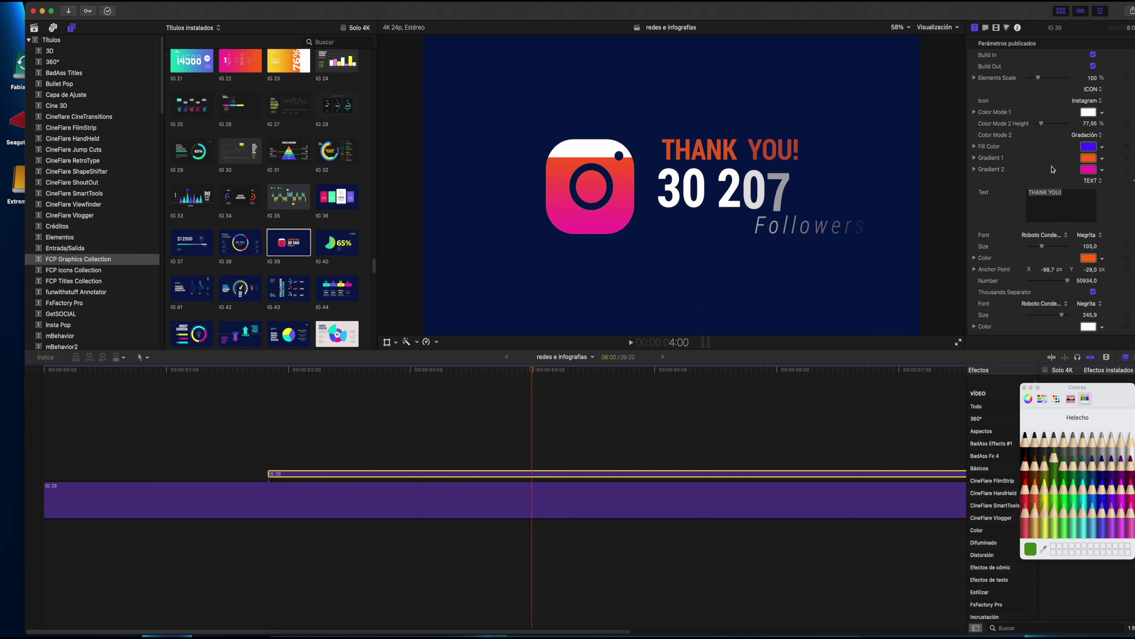
Step: Change the IG 39 title's icon to Twitter
left_click(1087, 101)
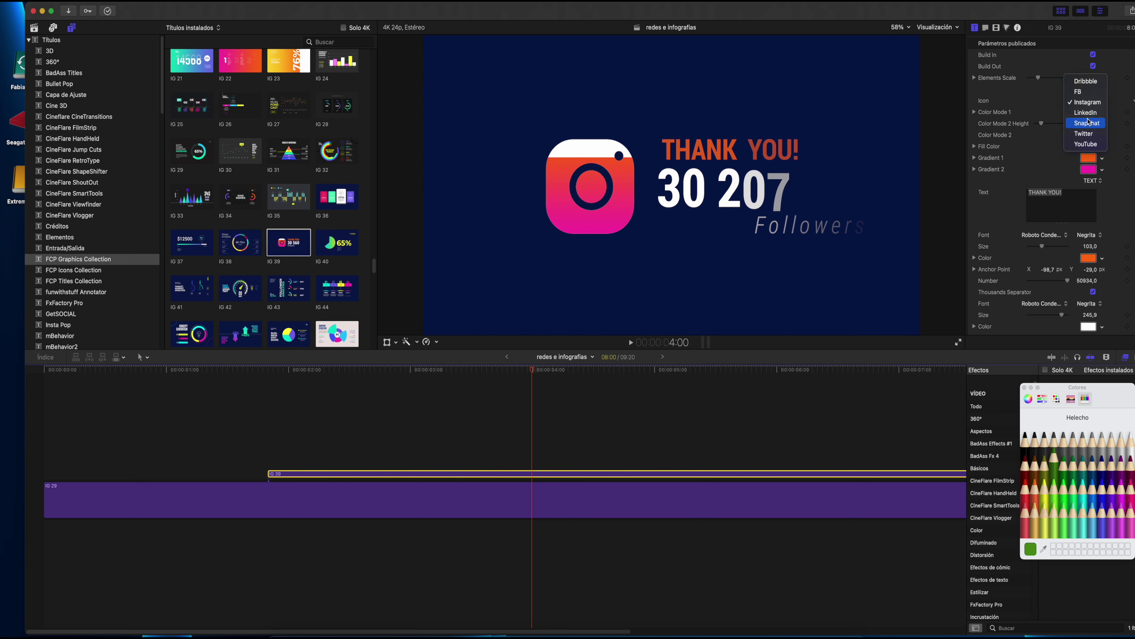
left_click(1091, 128)
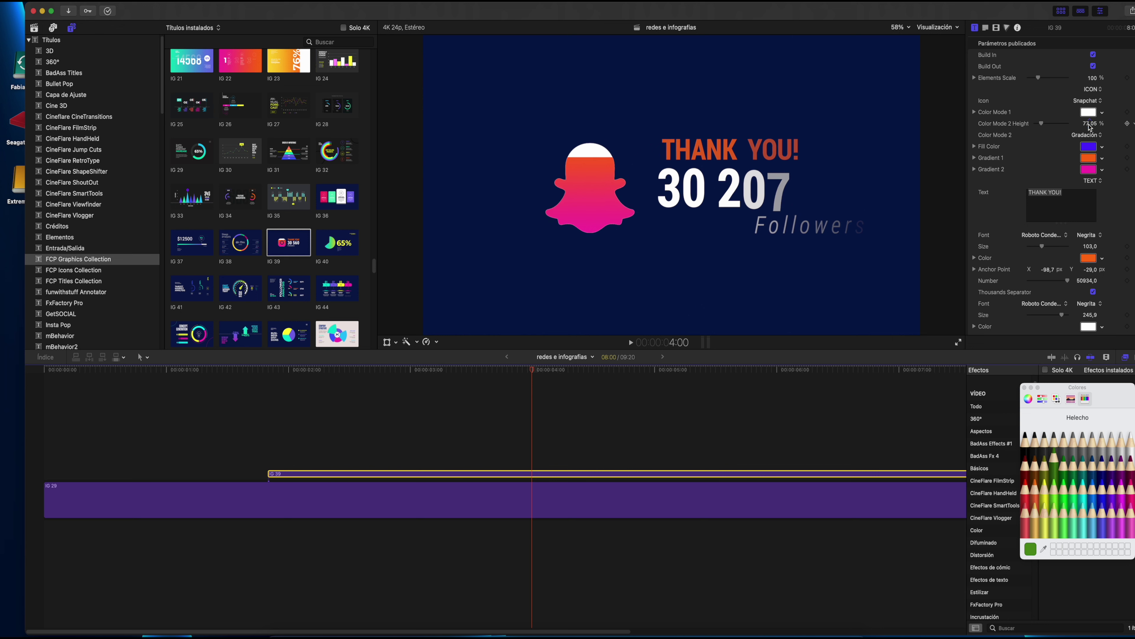
left_click(1095, 92)
left_click(1093, 105)
left_click(1092, 102)
left_click(1093, 113)
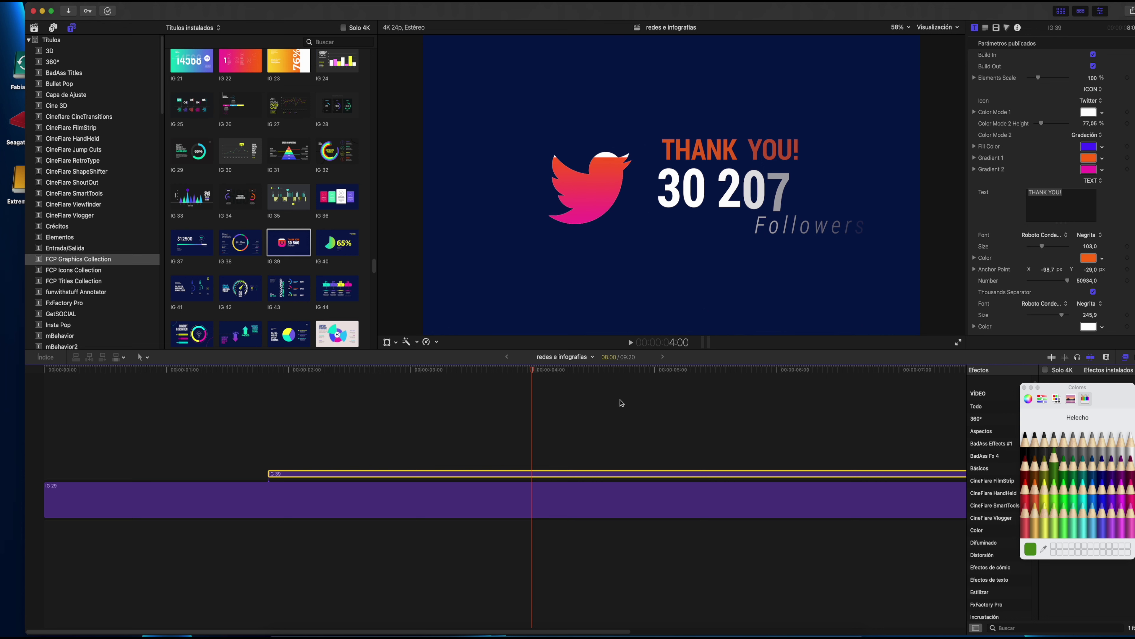
Step: Replay the Twitter version of the follower counter and select the timeline clips
left_click(264, 374)
key("space")
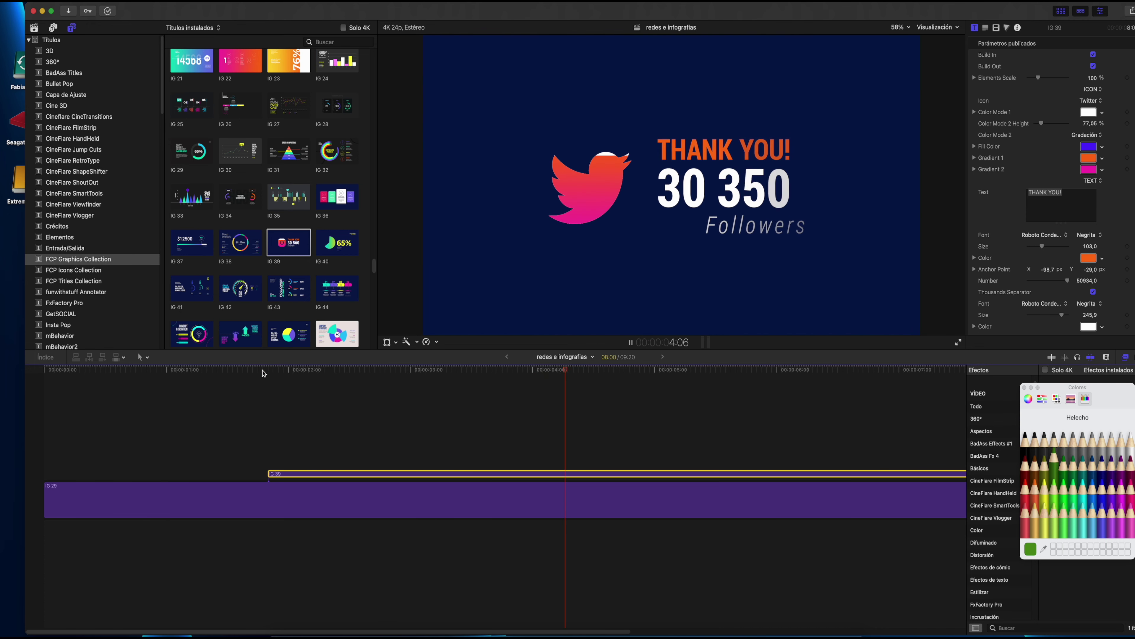
key("space")
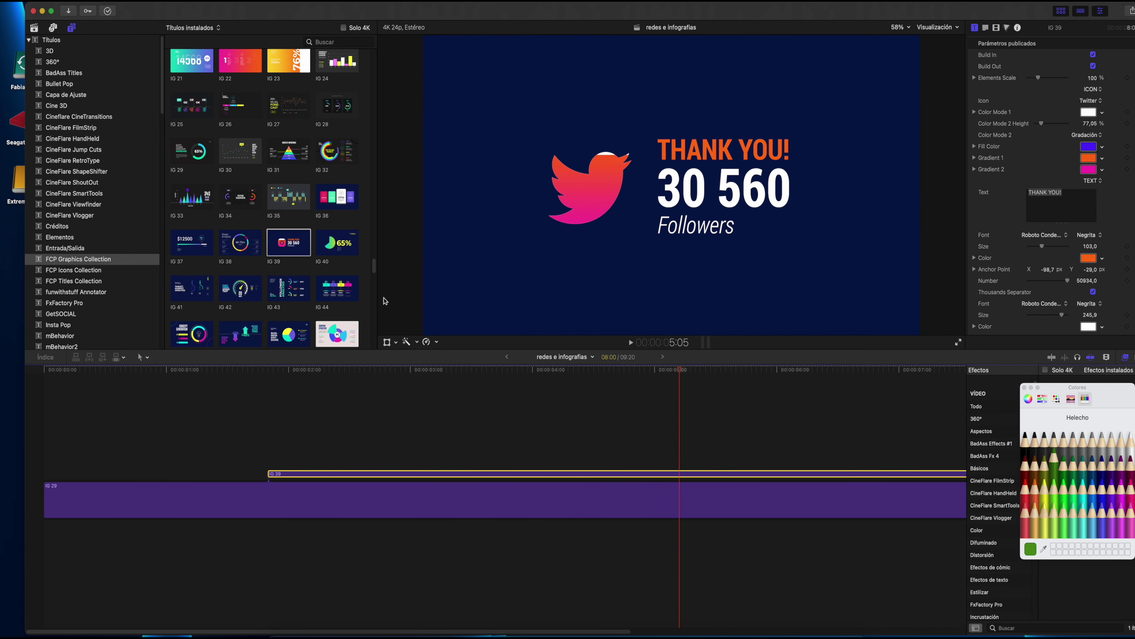
scroll(252, 275, "down", 10)
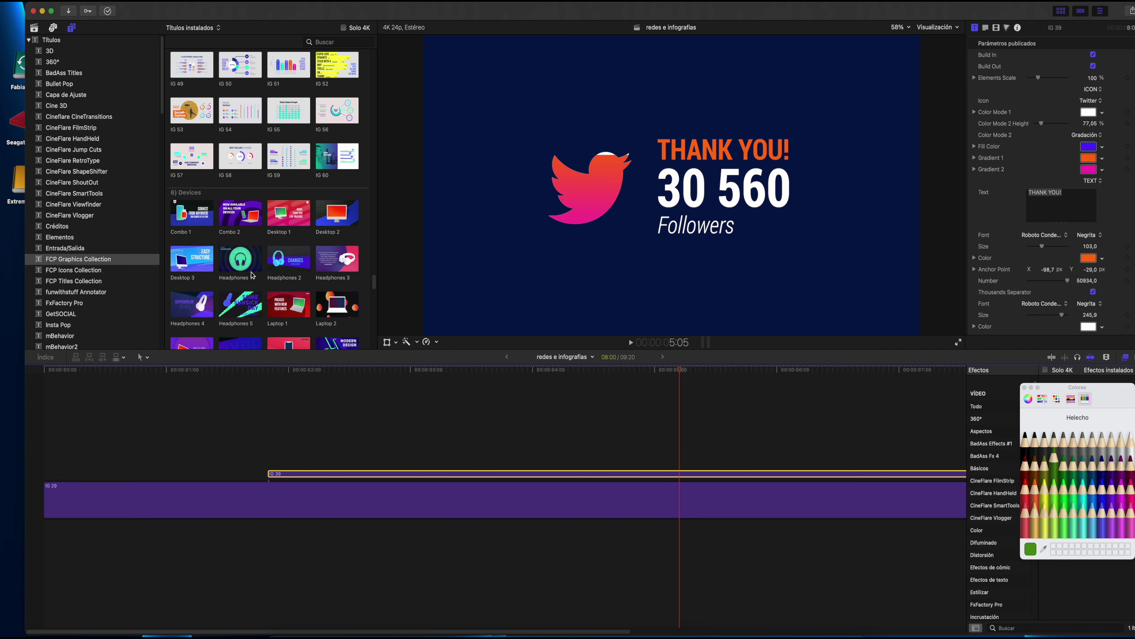
scroll(252, 275, "down", 3)
left_click_drag(337, 438, 362, 553)
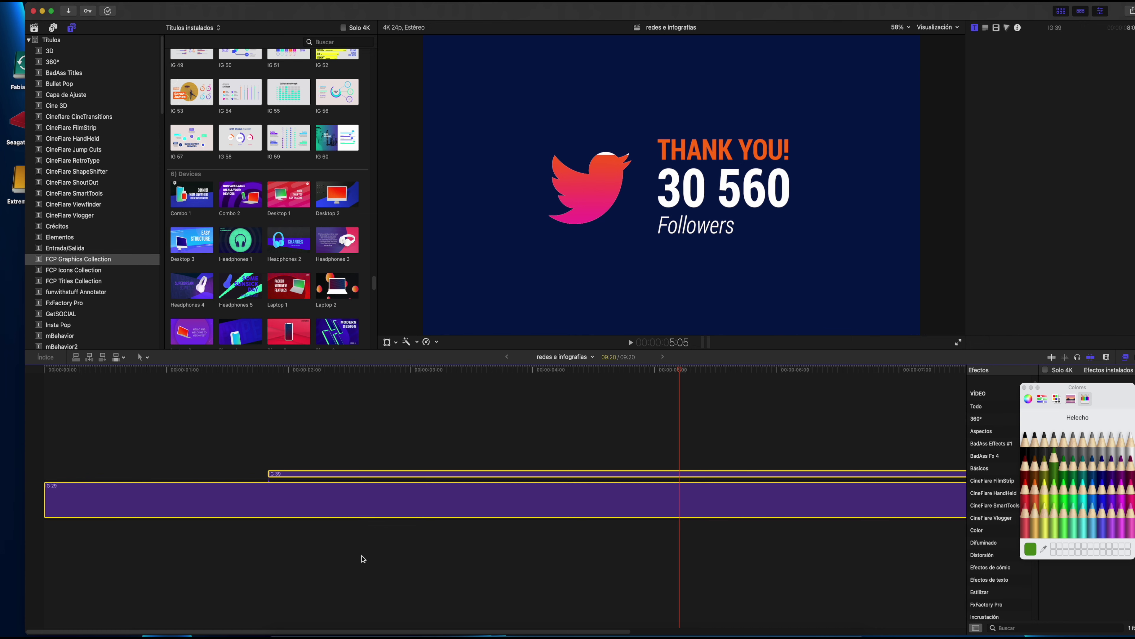
Step: Delete IG 29 and IG 39, then add and play the Desktop 1 'MORE THAN YOU CAN IMAGINE' title
key("Delete")
scroll(284, 269, "down", 2)
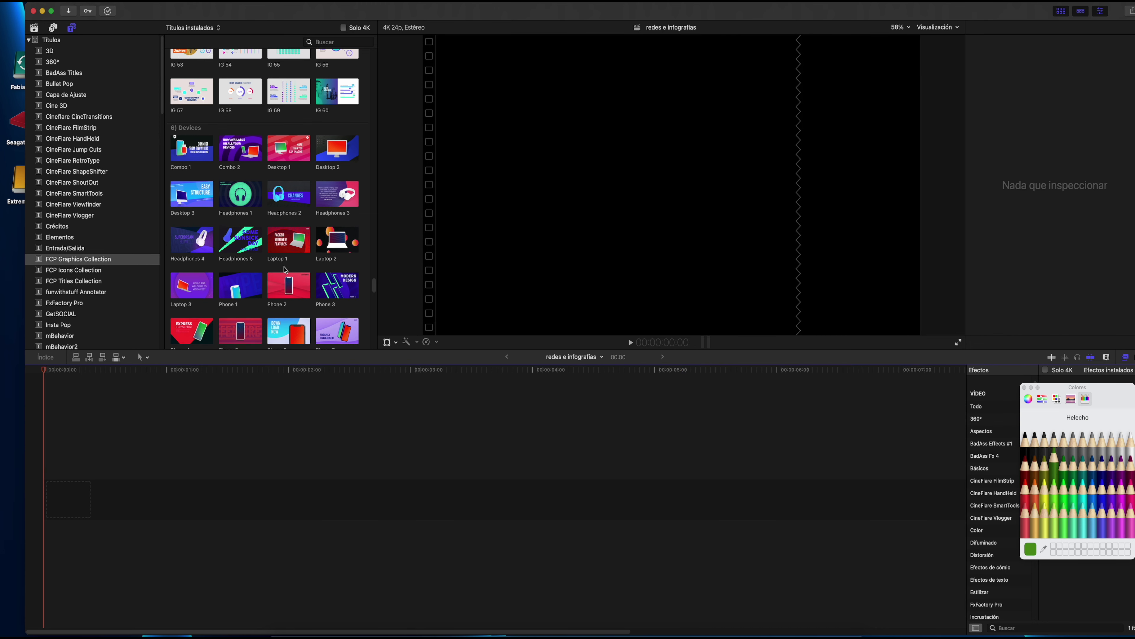
left_click(176, 197)
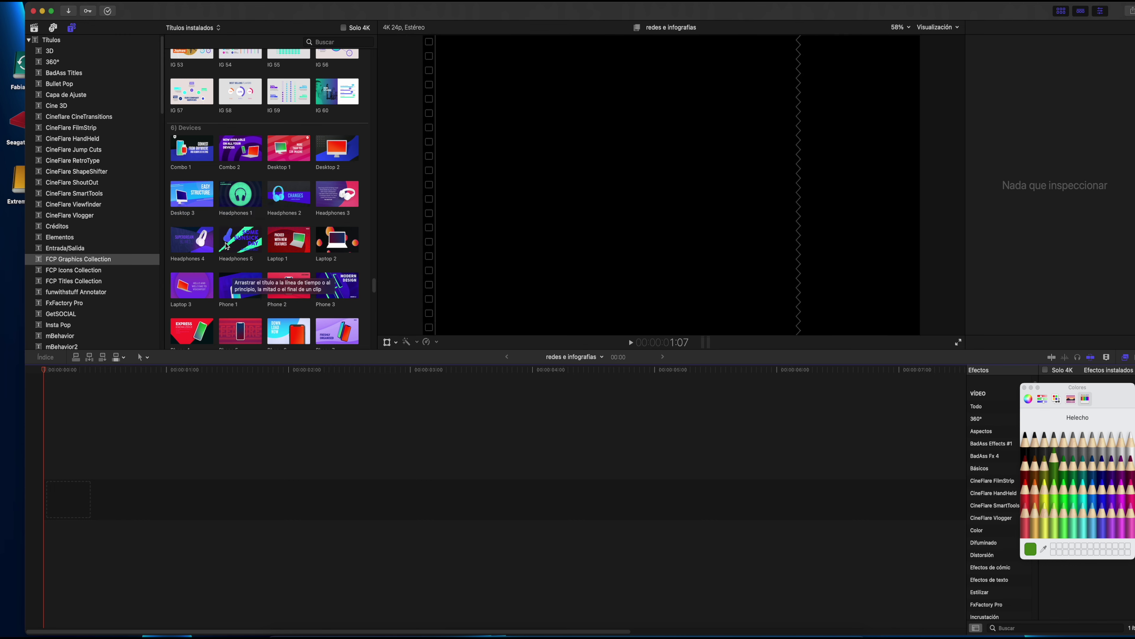
left_click(275, 147)
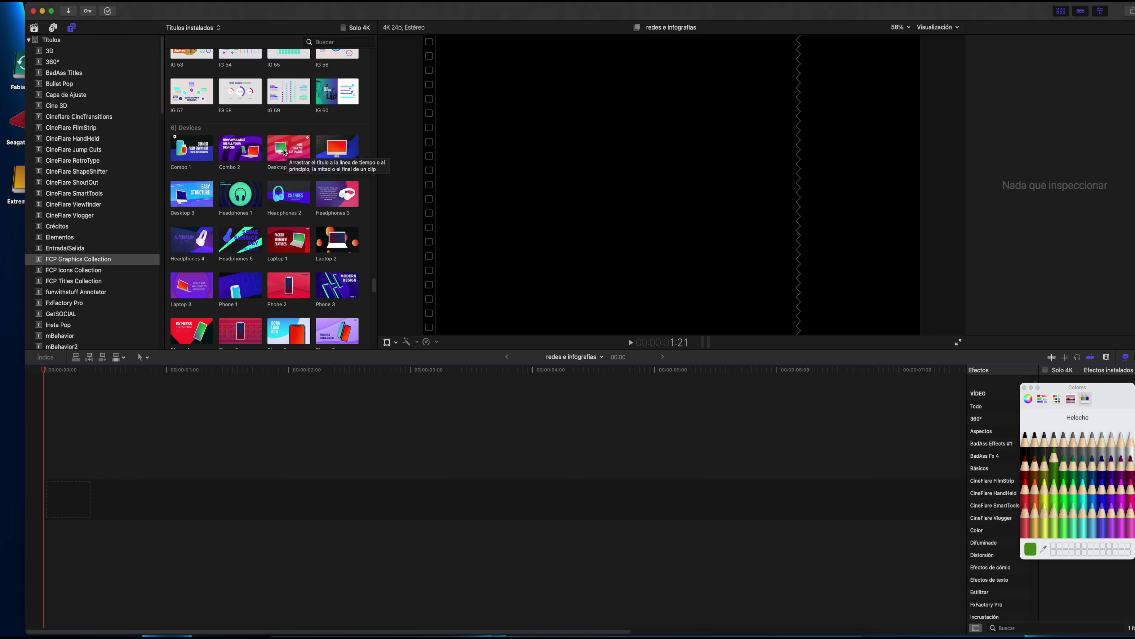
left_click_drag(288, 150, 47, 492)
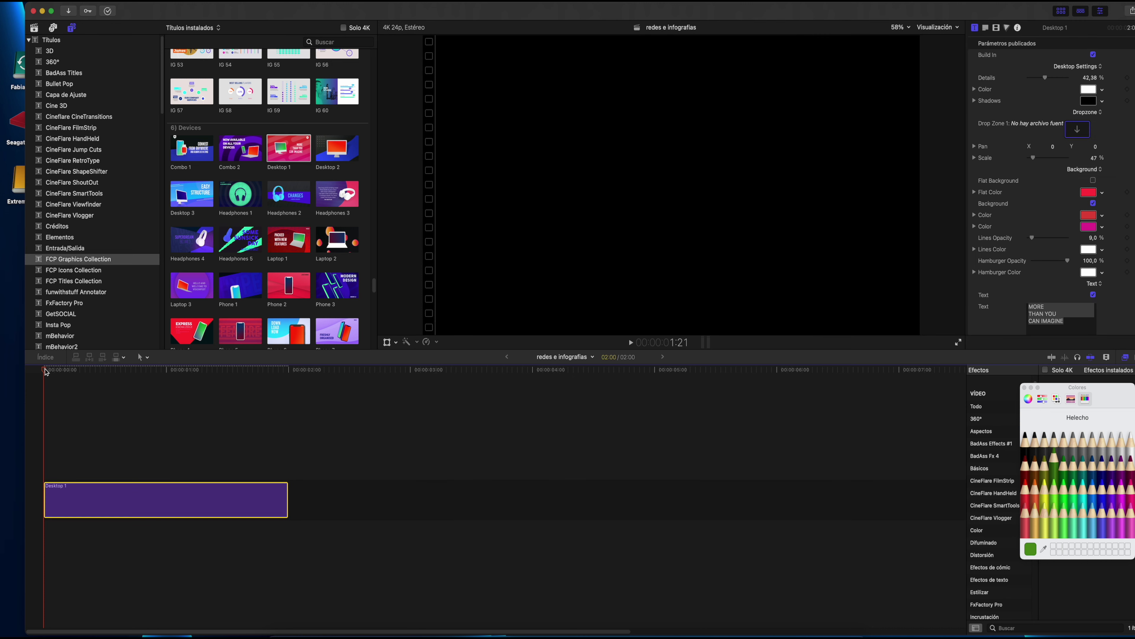
key("space")
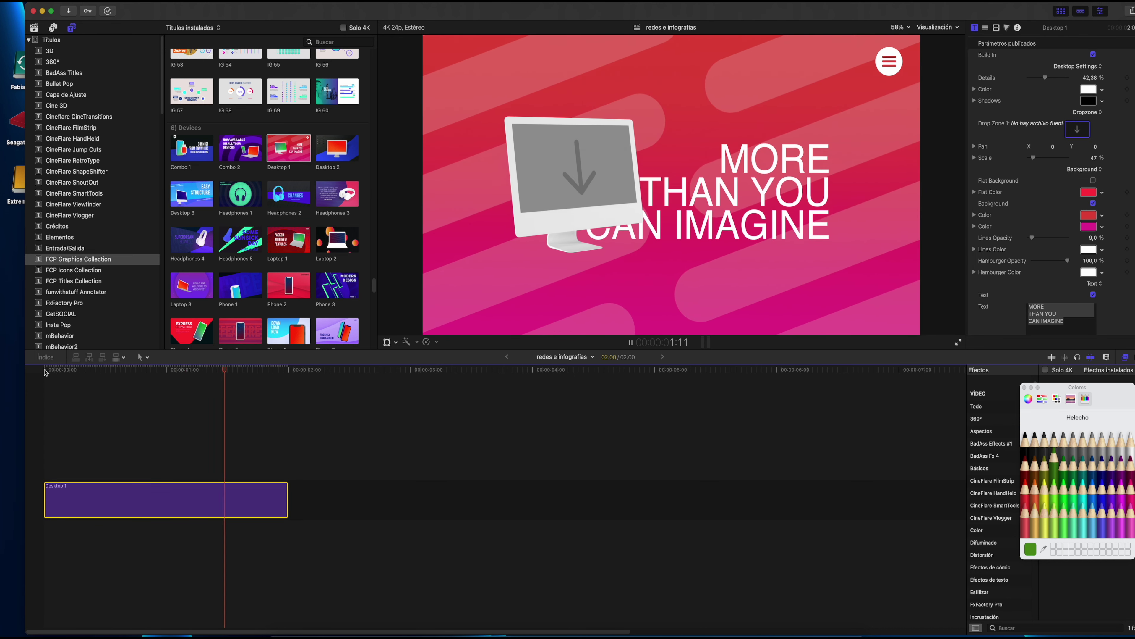
left_click(207, 378)
left_click(211, 485)
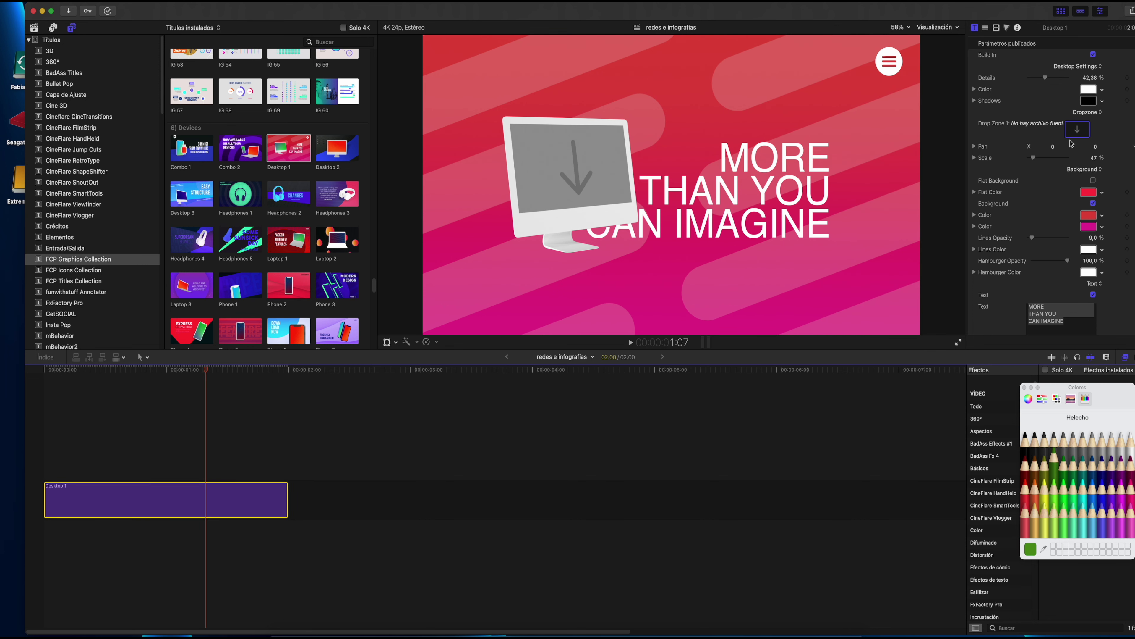
Step: Open the Brutos Imagenes event and try the 2jovenesjugando photo as the drop-zone image
left_click(1075, 132)
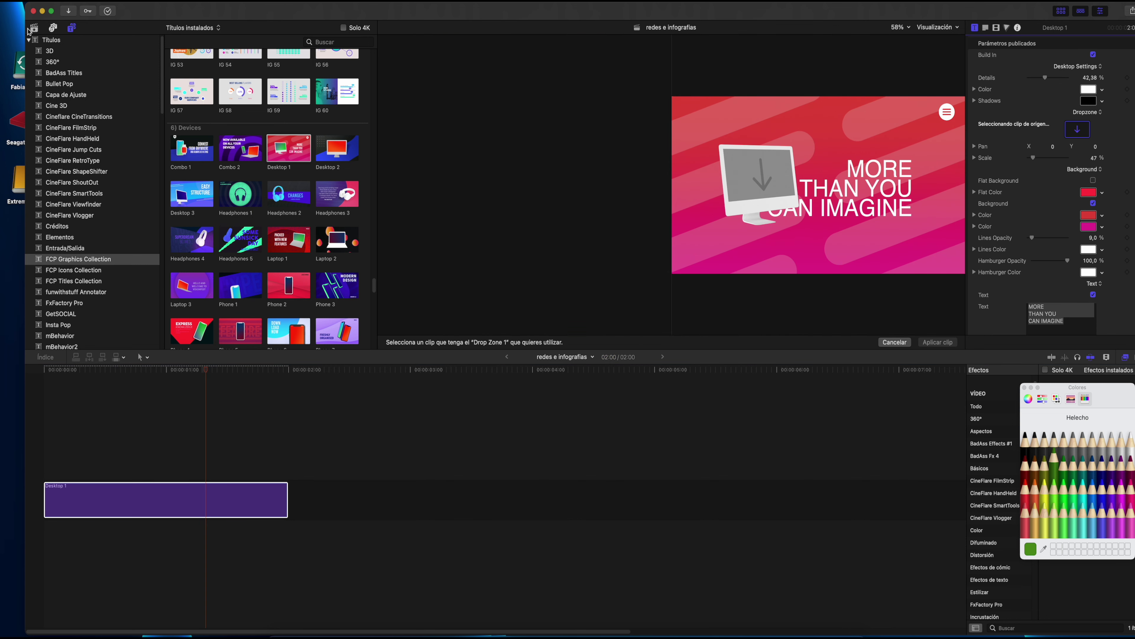
left_click(34, 28)
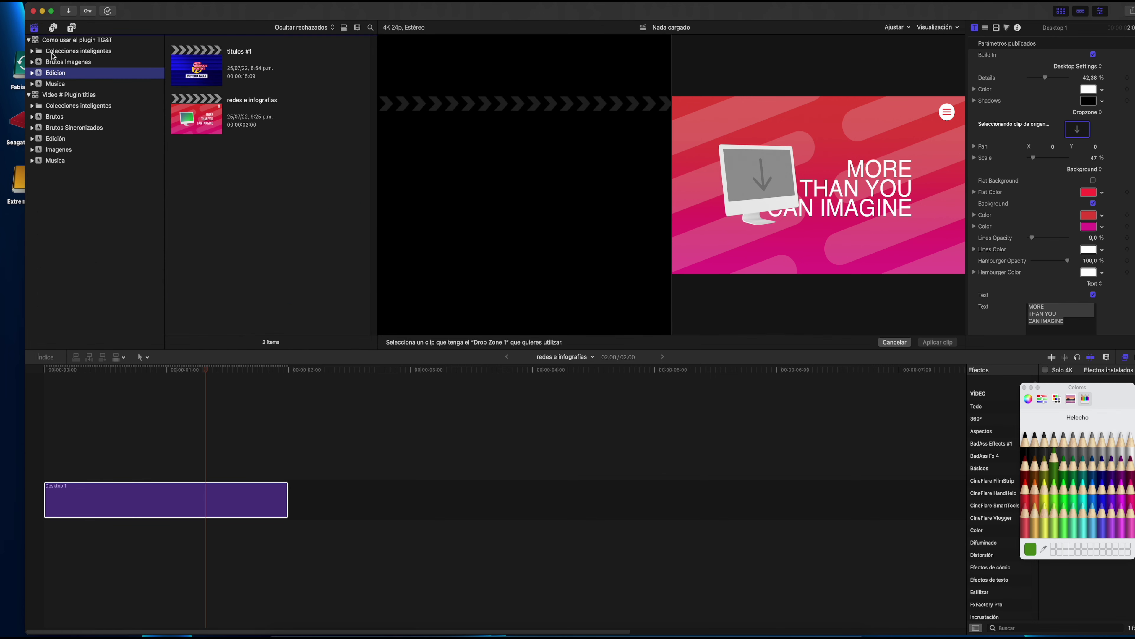
left_click(60, 63)
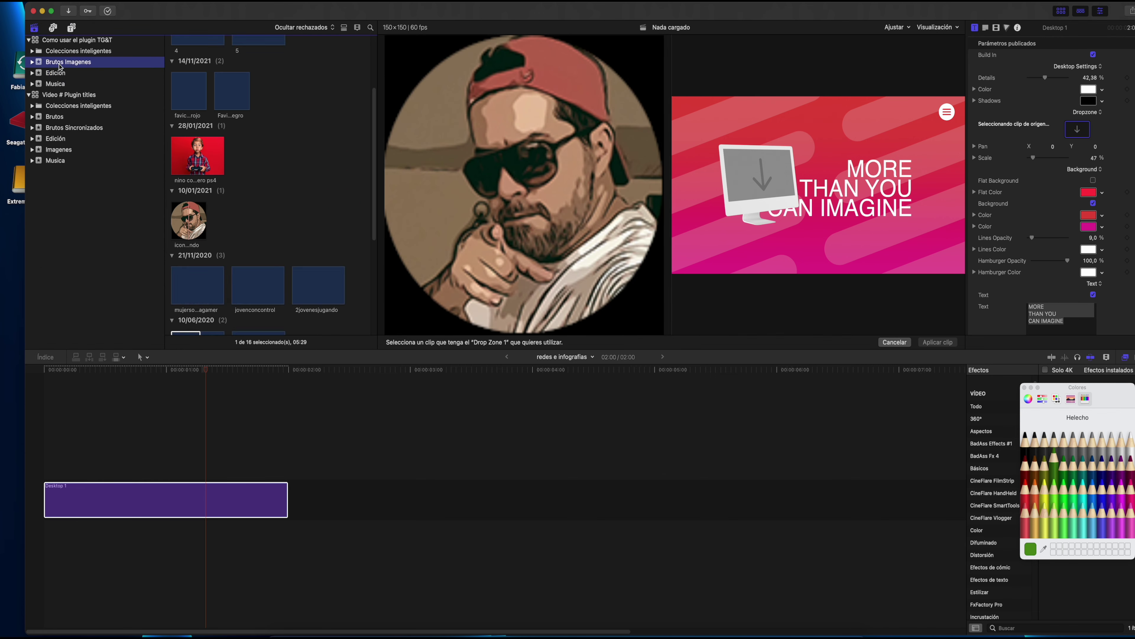
scroll(312, 221, "down", 5)
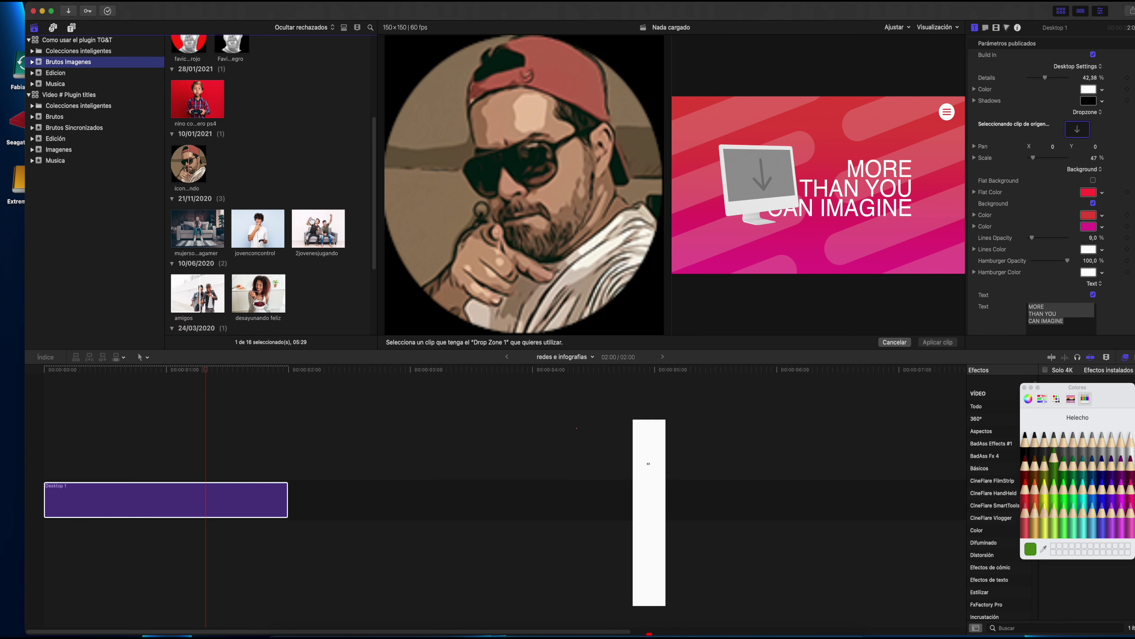
left_click(319, 216)
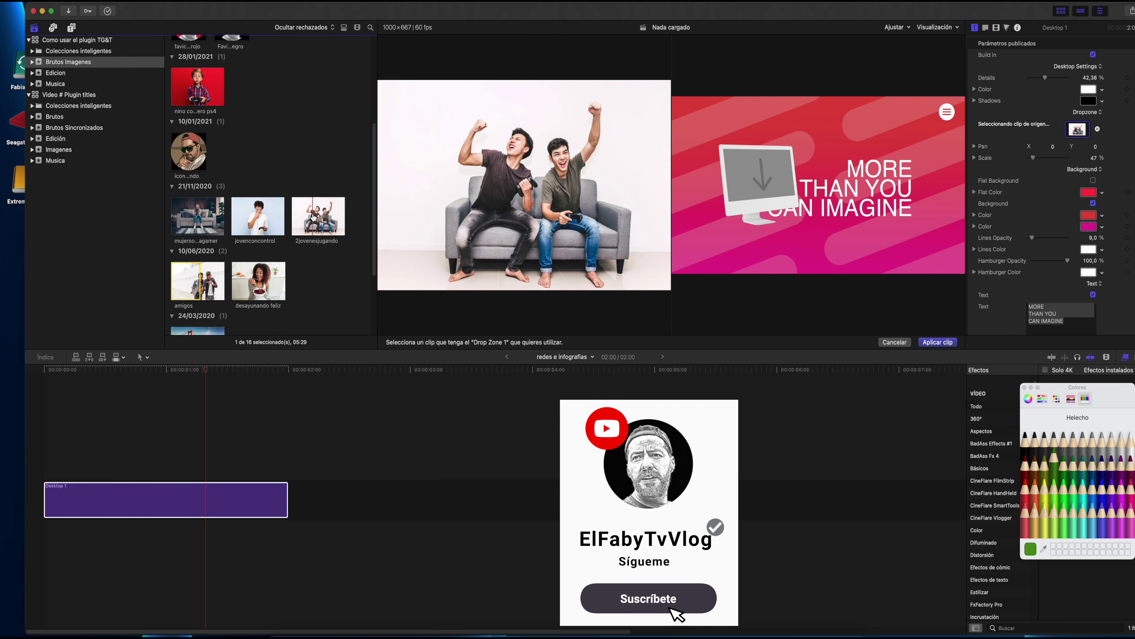
left_click(216, 504)
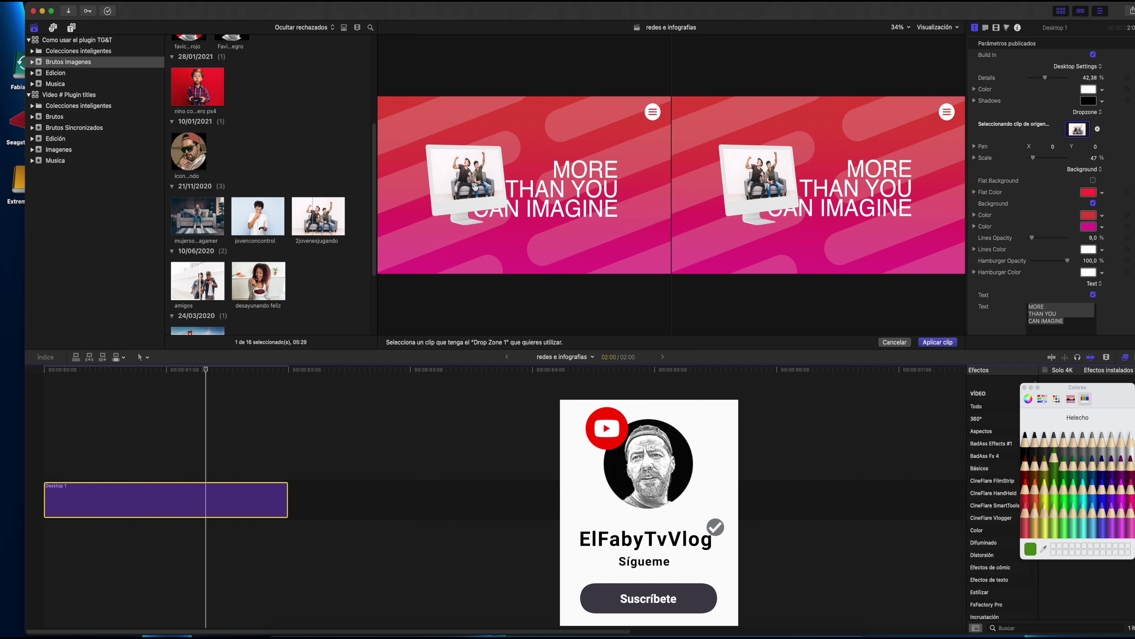
Step: Settle on the golden bridge photo and apply it to the Desktop 1 monitor
left_click(199, 219)
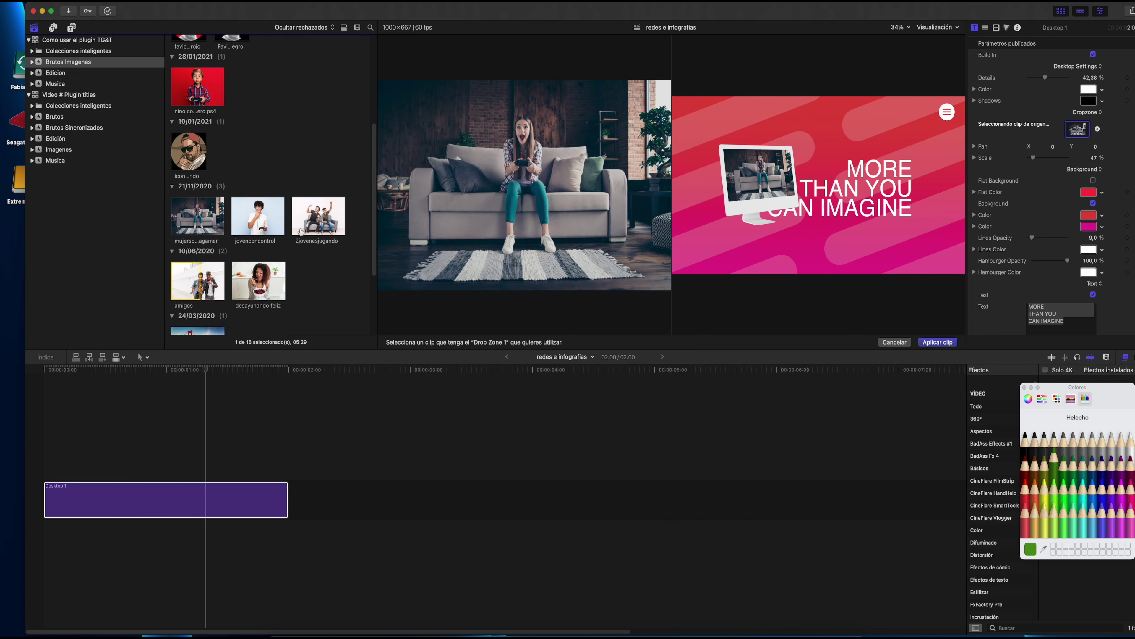
scroll(248, 260, "up", 2)
scroll(248, 261, "up", 5)
scroll(248, 260, "down", 3)
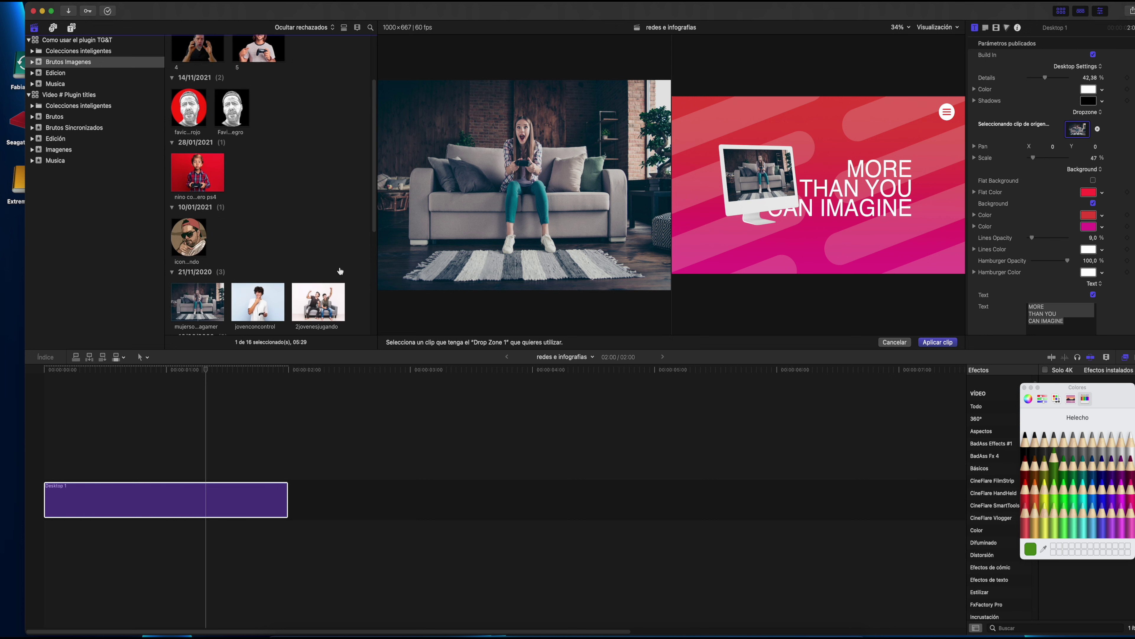
scroll(344, 270, "down", 5)
left_click(195, 277)
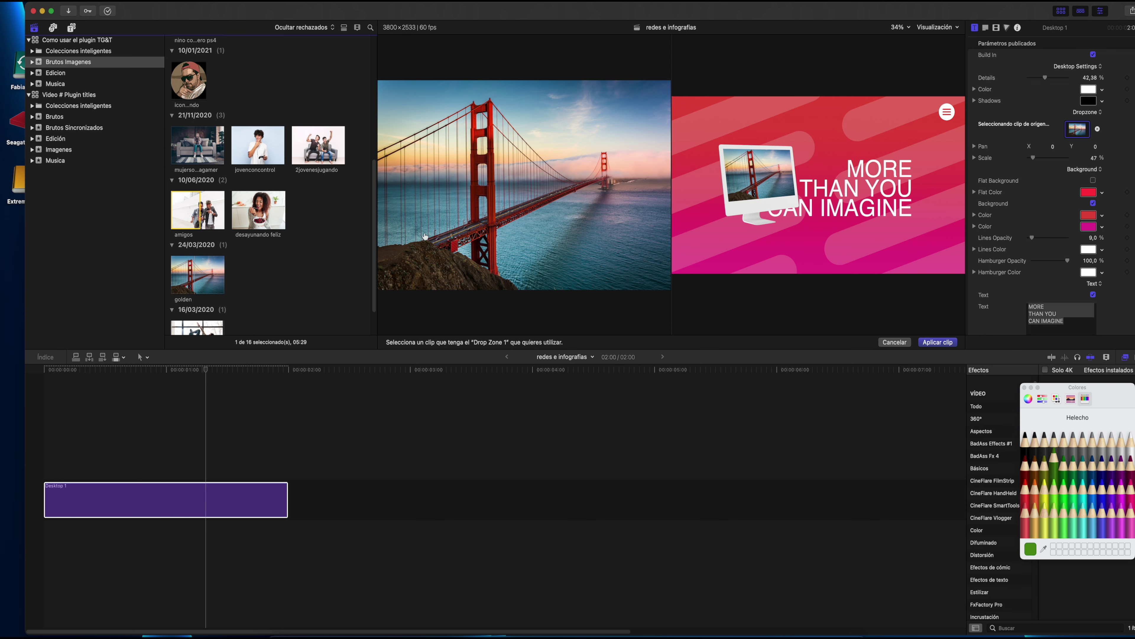
left_click(935, 343)
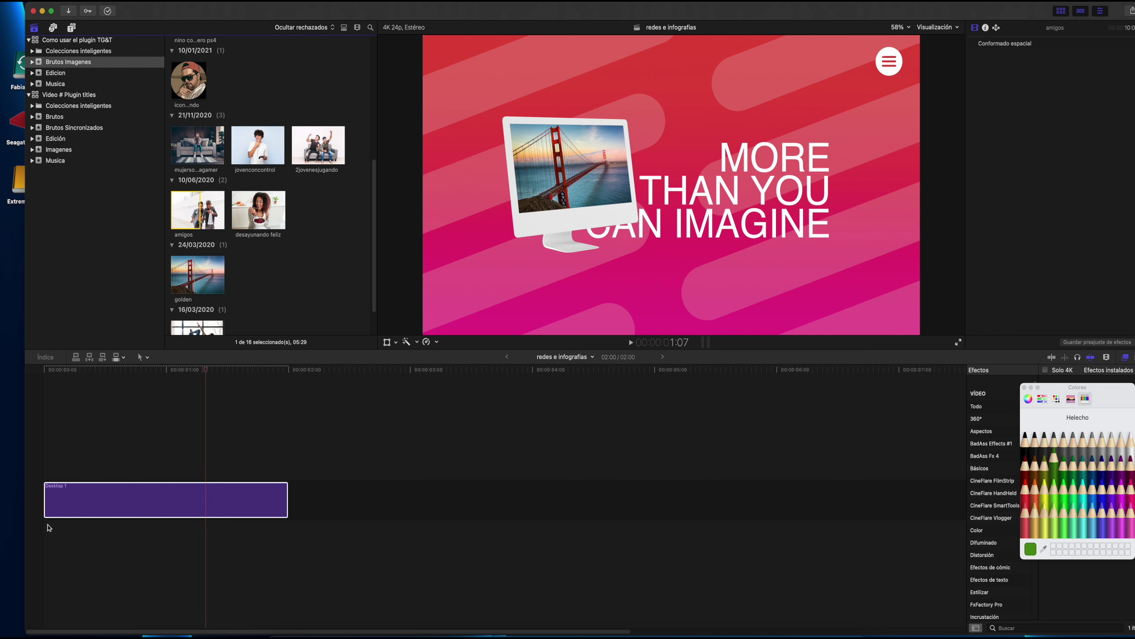
left_click(153, 507)
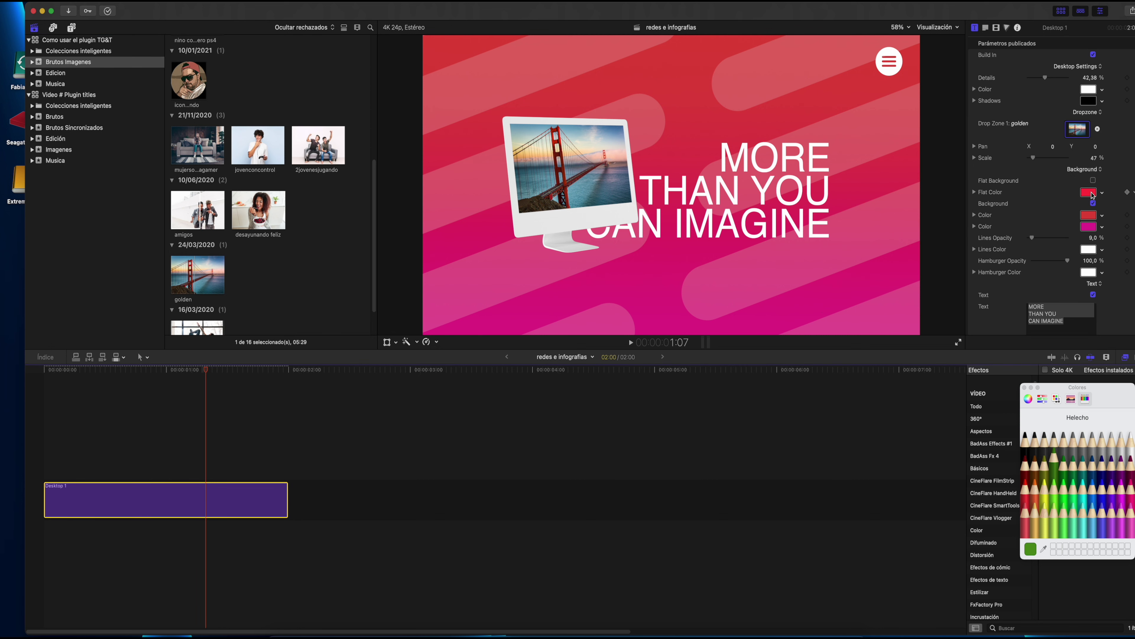
left_click(1093, 195)
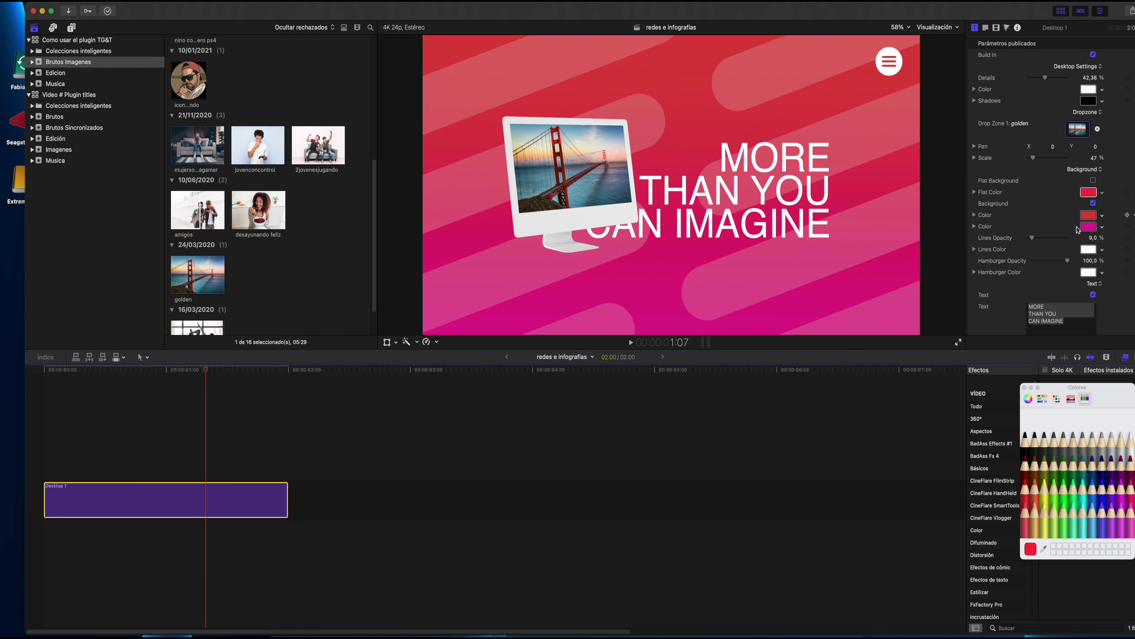
Step: Set Flat Color and the first Background Color to blue, keeping the blue-to-purple gradient
left_click(1044, 503)
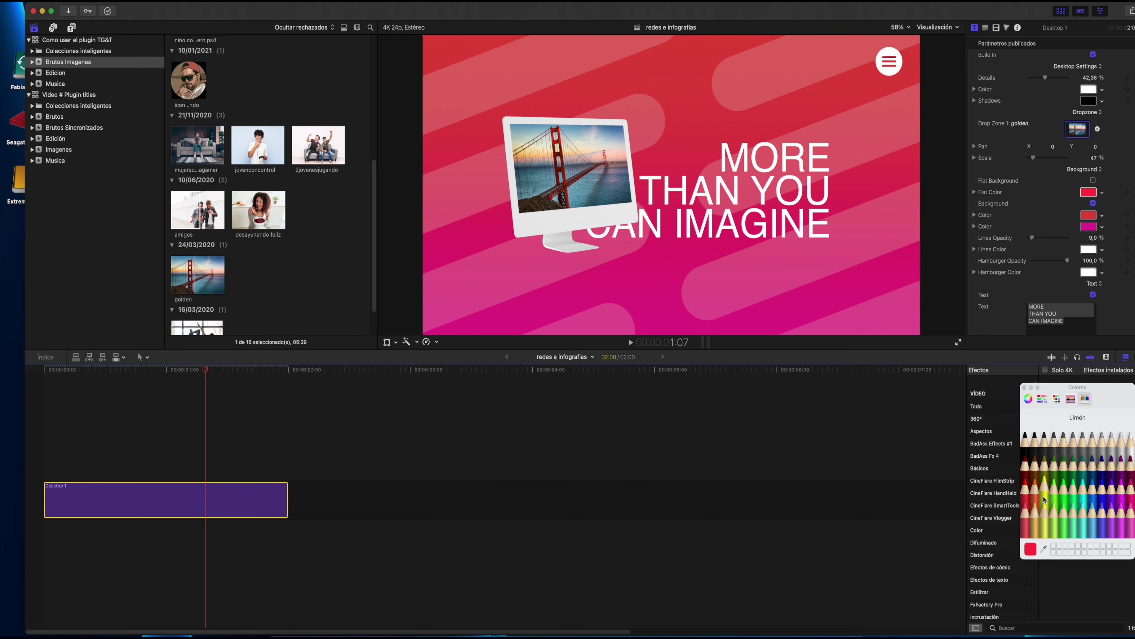
left_click(1092, 490)
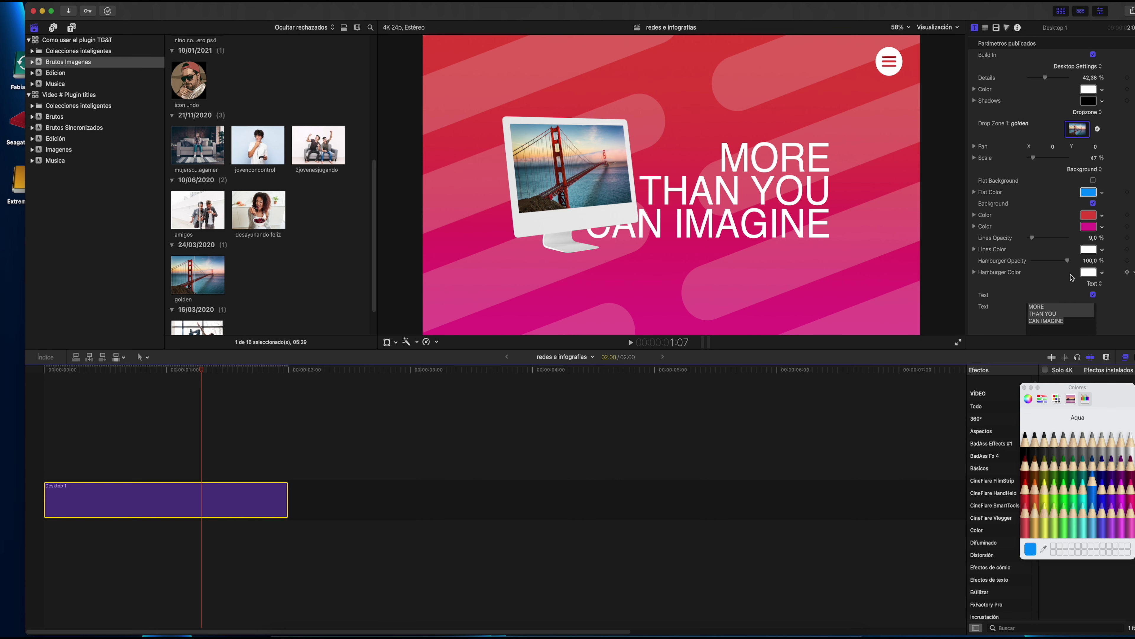
left_click(1089, 218)
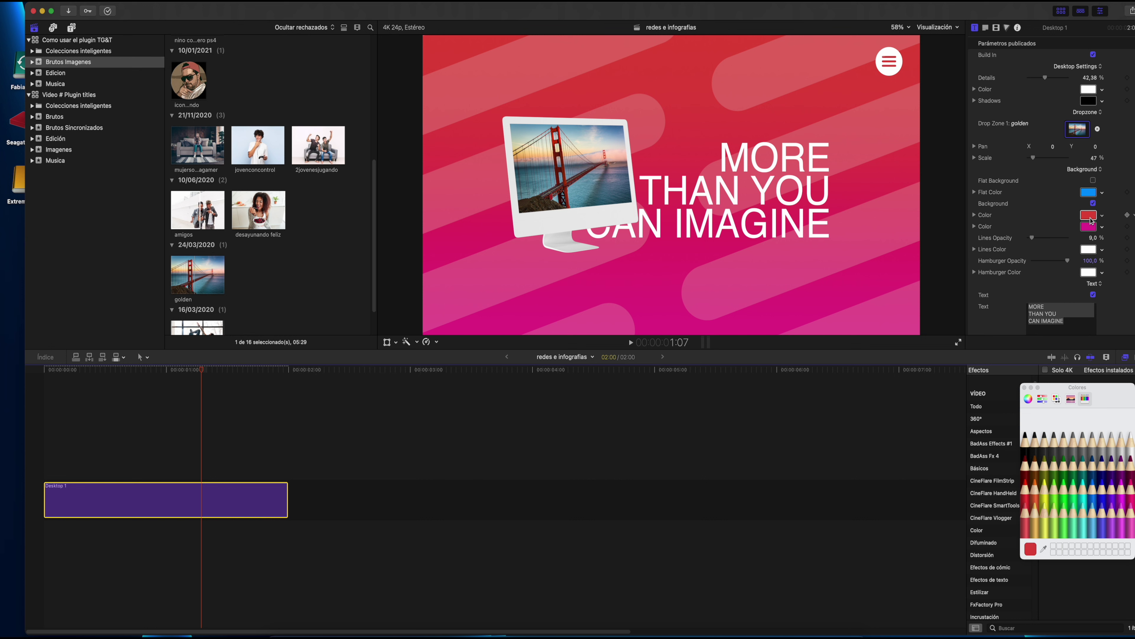
left_click(1091, 491)
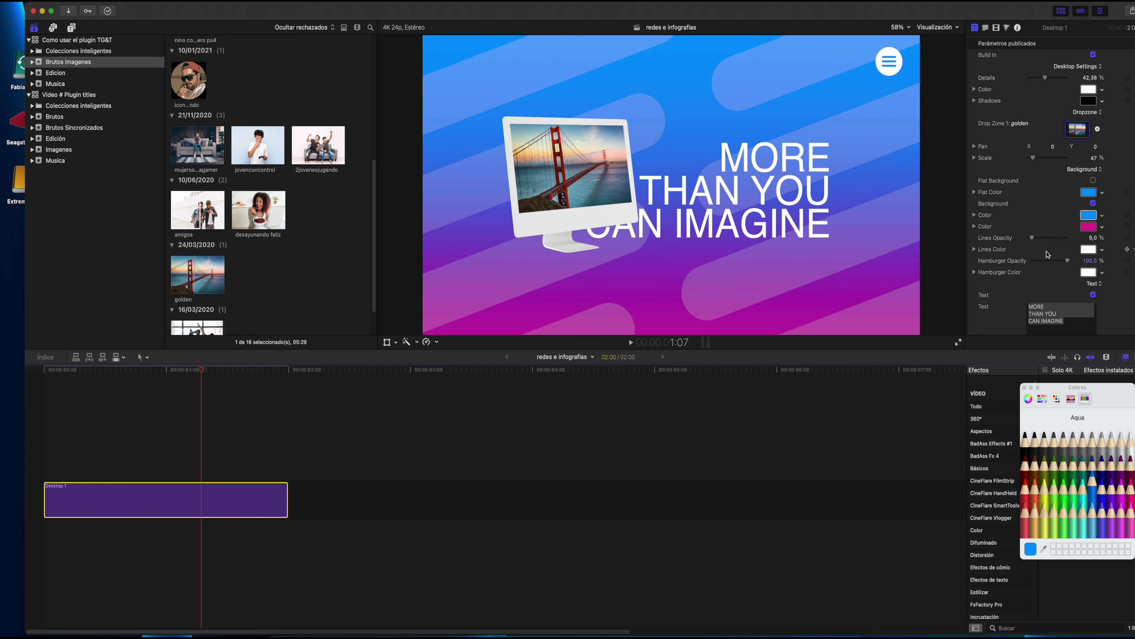
scroll(1053, 249, "down", 1)
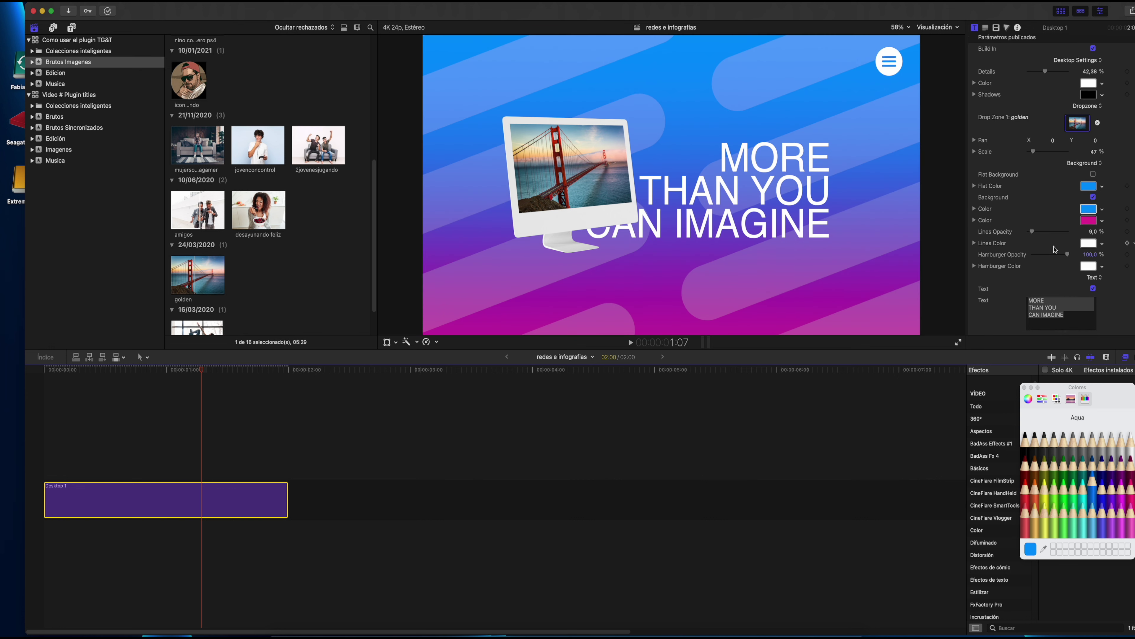
left_click(1094, 174)
left_click(1094, 175)
left_click(1094, 175)
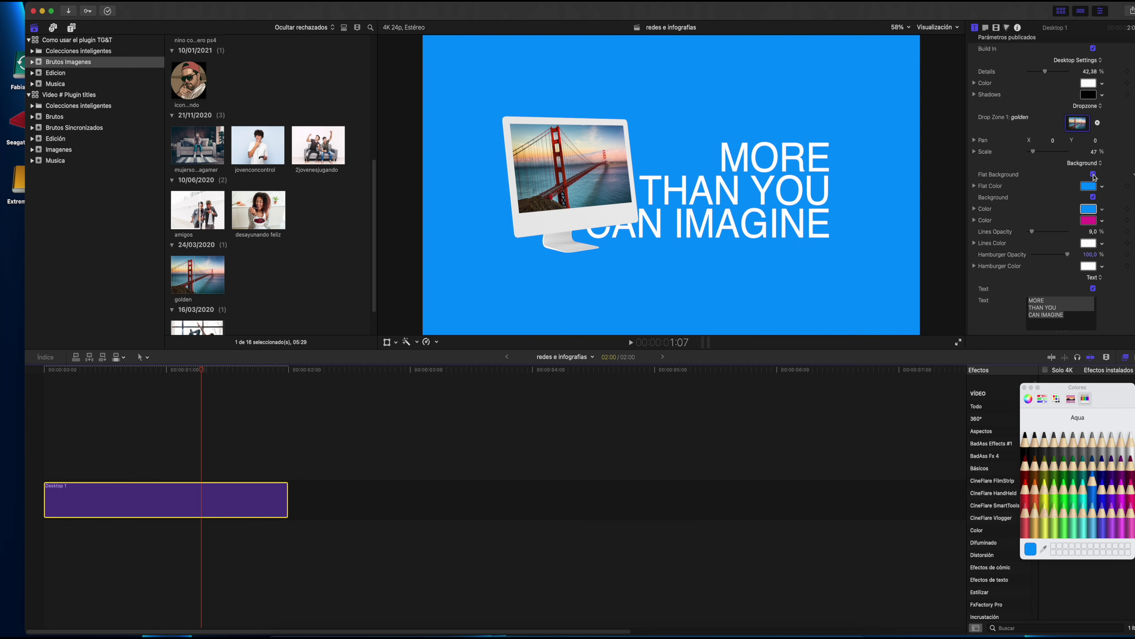
left_click(1094, 175)
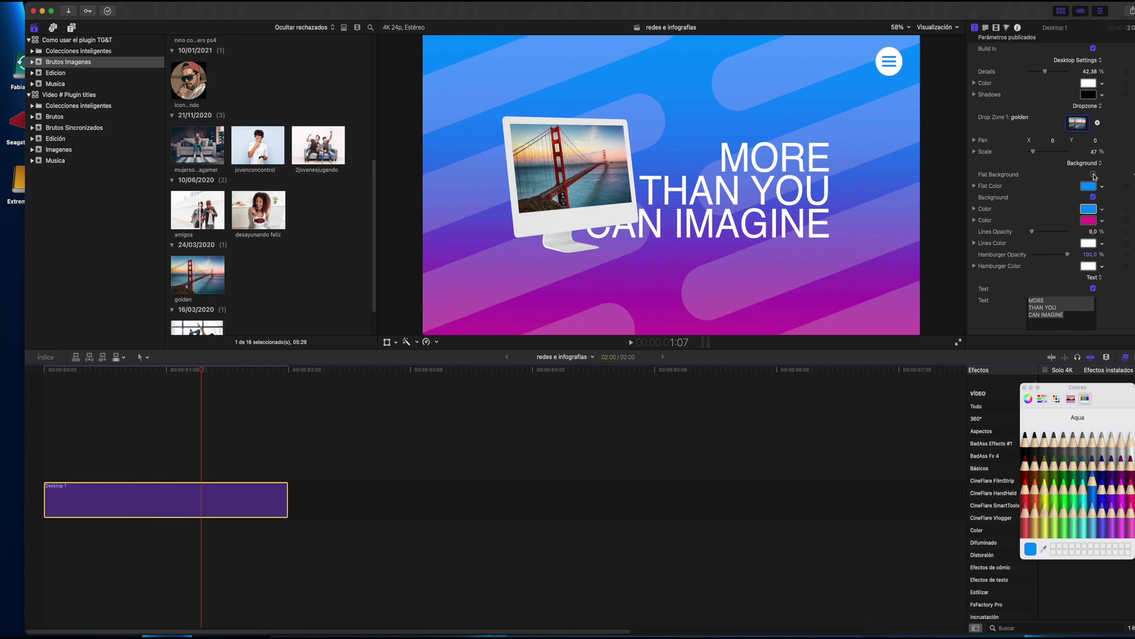
left_click(1094, 175)
left_click(1094, 175)
Step: Set the headline to Montserrat Extranegrita at size 131 and raise it slightly
scroll(1057, 244, "down", 1)
scroll(1054, 257, "down", 1)
scroll(1051, 273, "down", 1)
scroll(1048, 288, "down", 1)
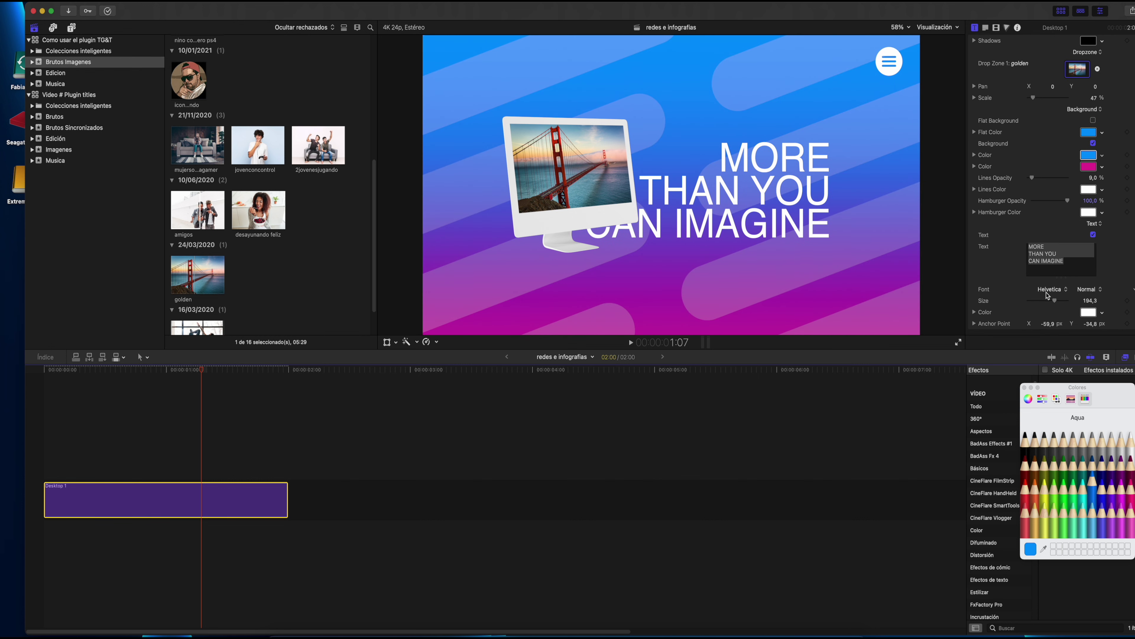
left_click(1055, 290)
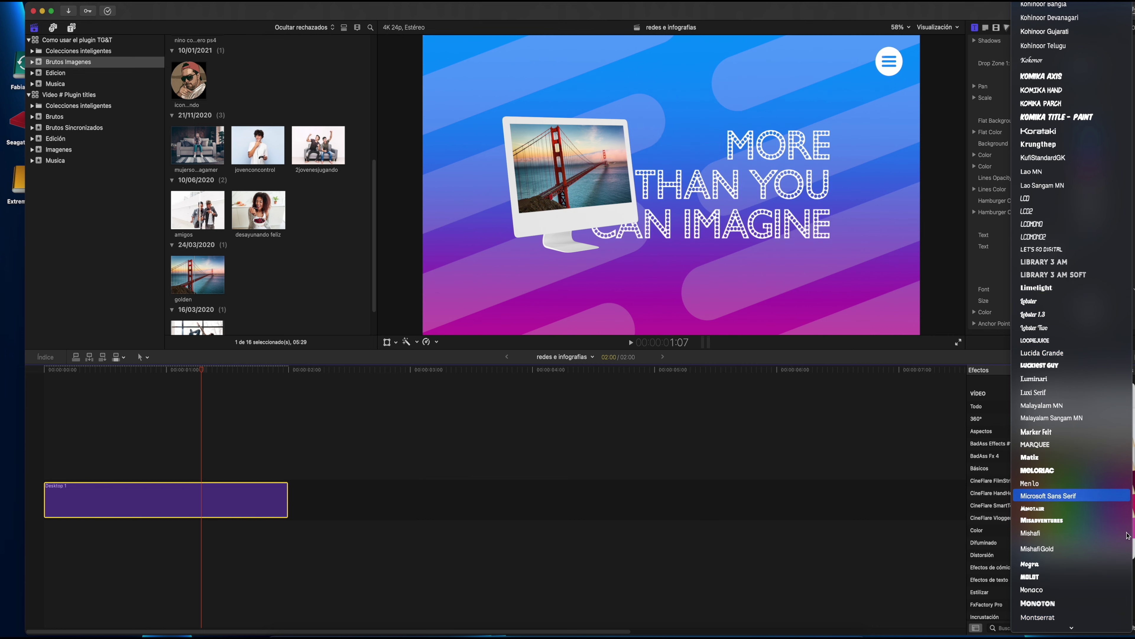
left_click(1037, 616)
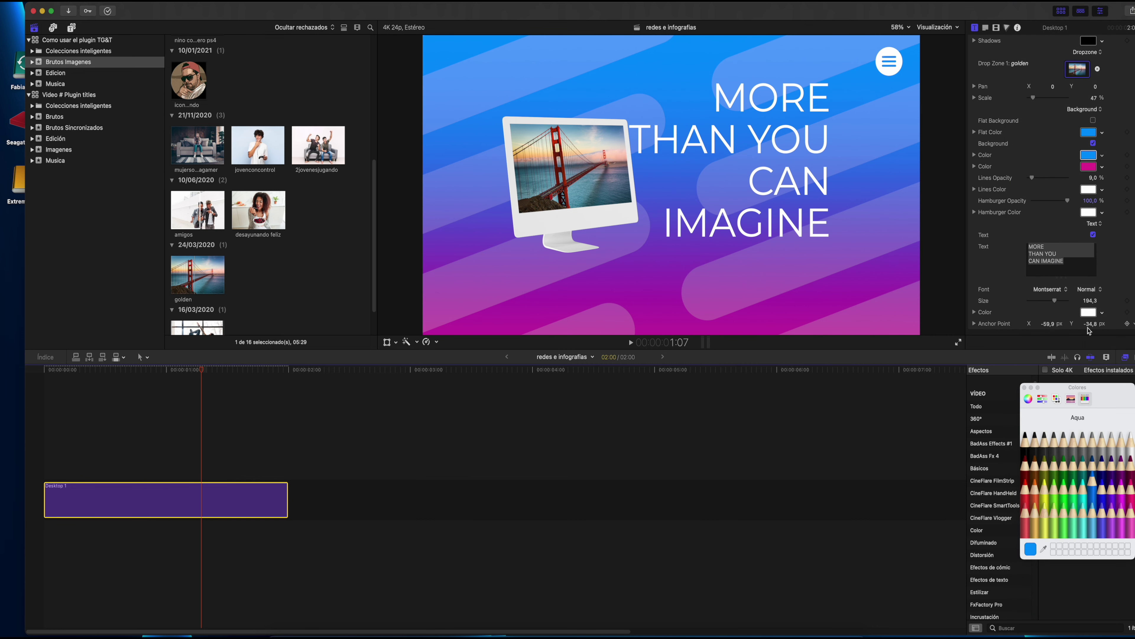
left_click_drag(1054, 301, 1045, 301)
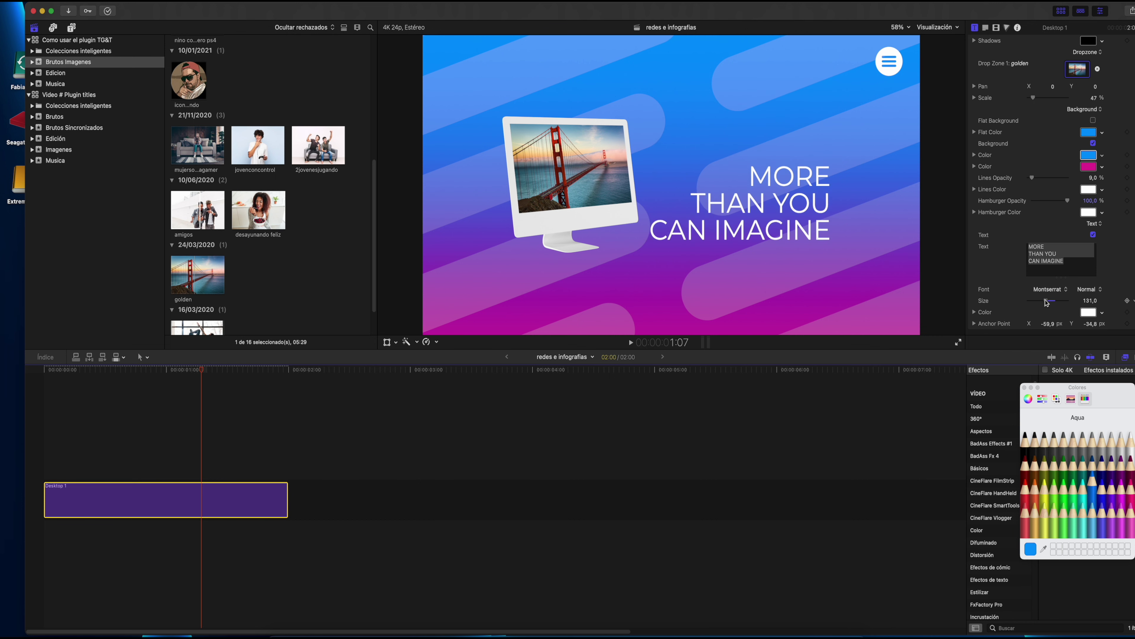
left_click(1091, 290)
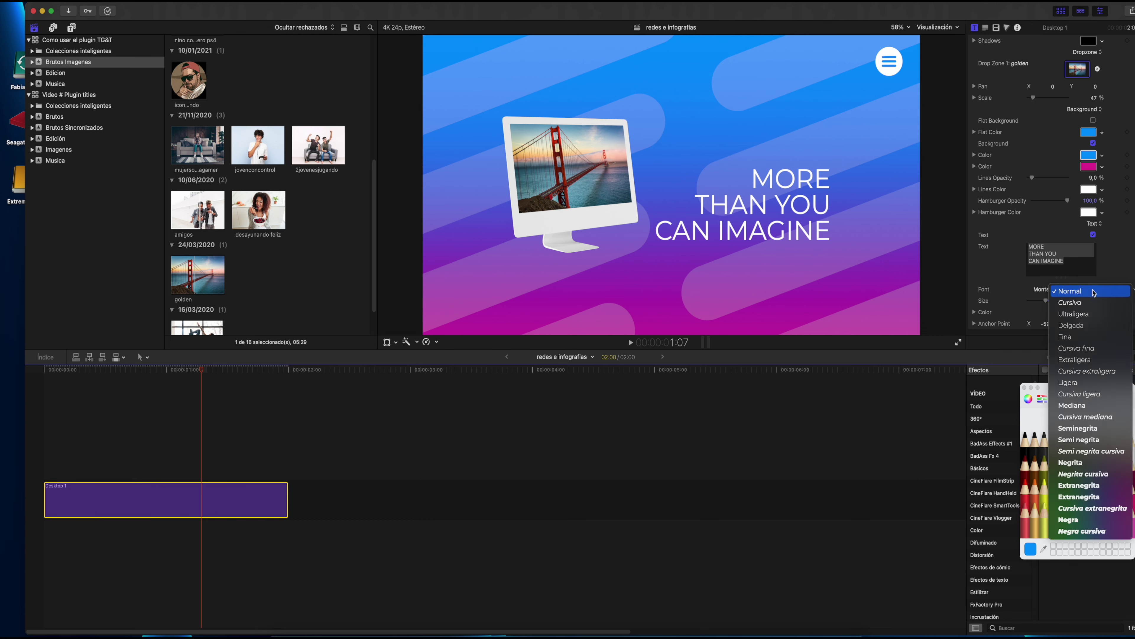
left_click(1079, 492)
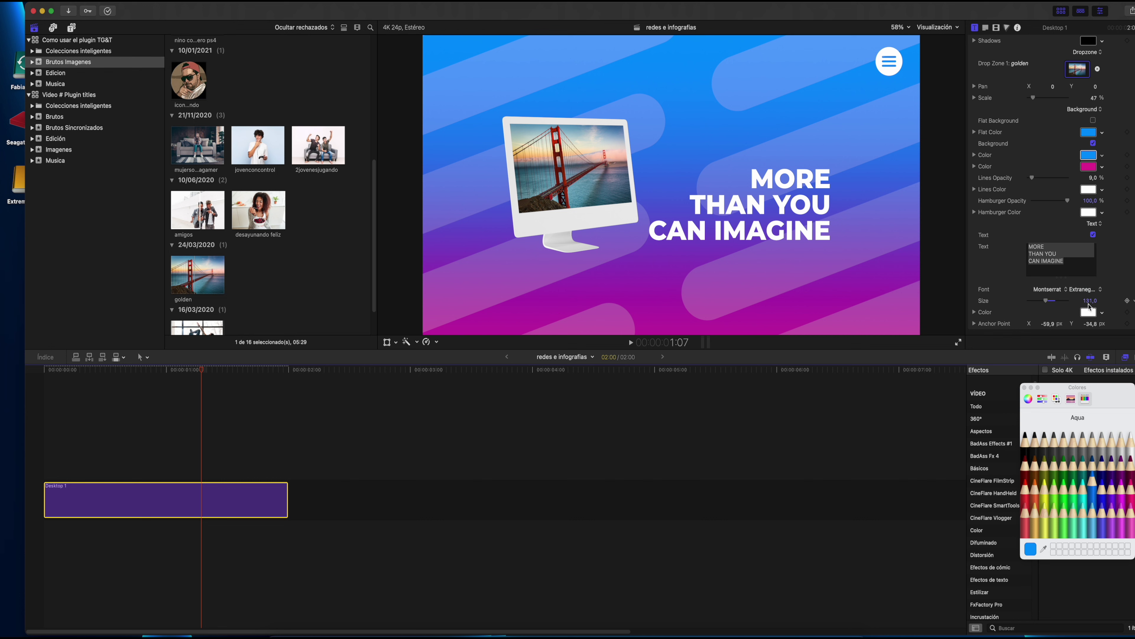
left_click_drag(1090, 326, 1091, 327)
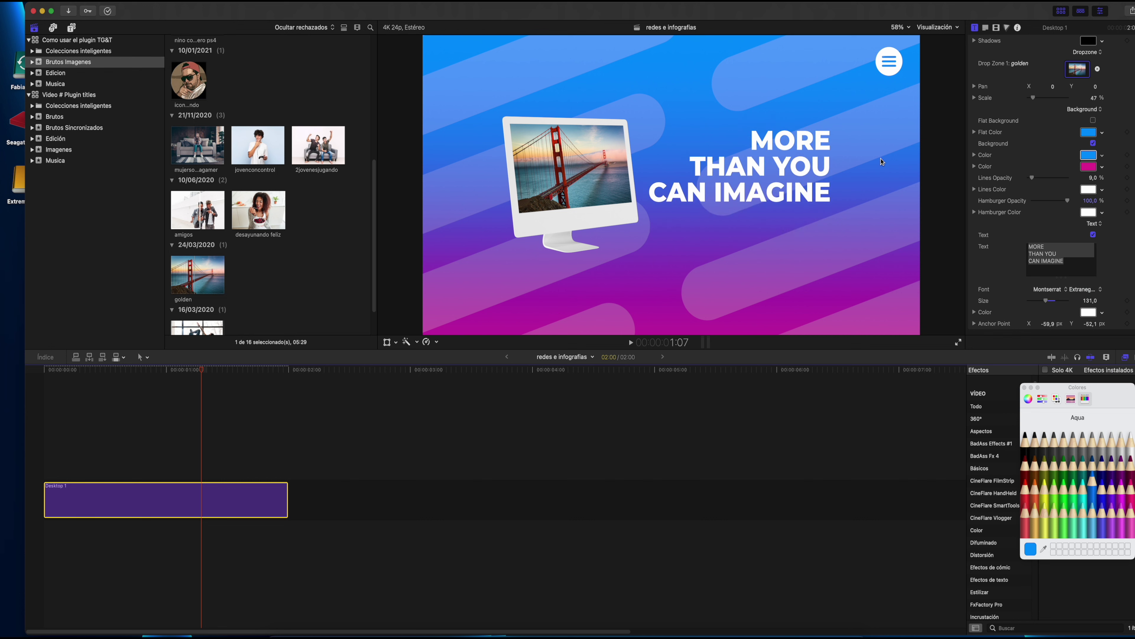
Step: Reduce the monitor's Details to 0%
left_click(1034, 253)
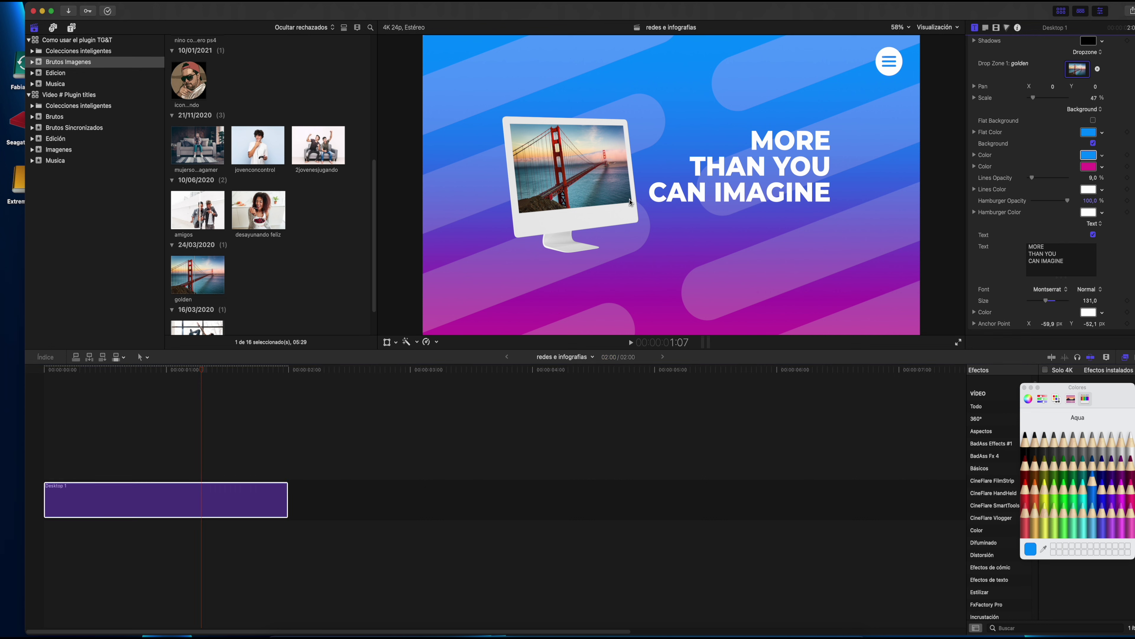
scroll(1038, 242, "up", 3)
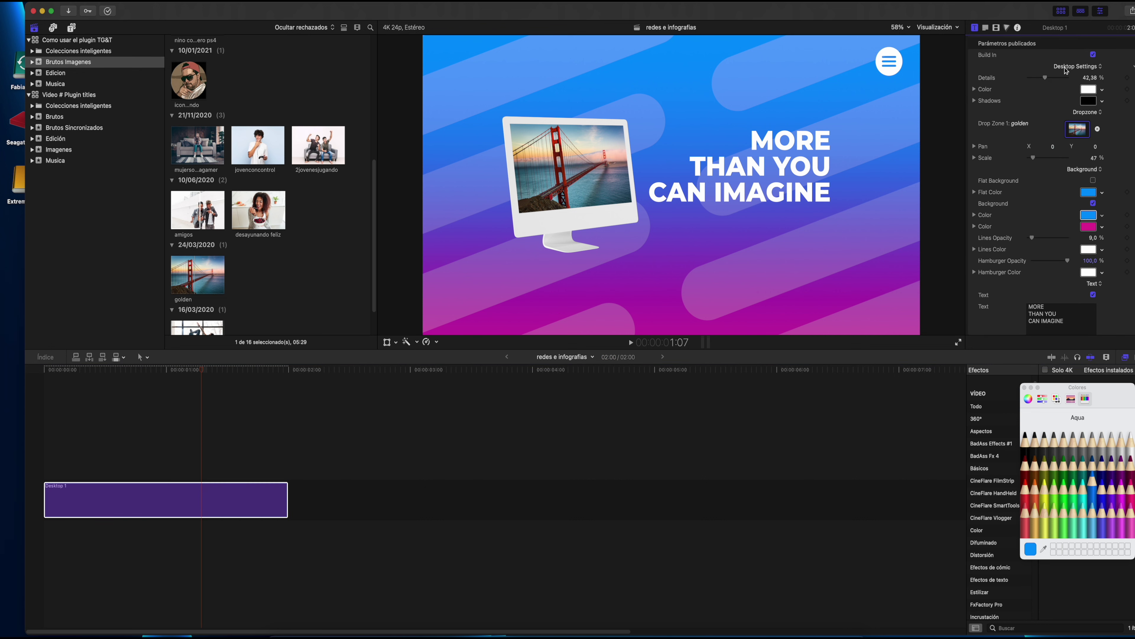
left_click_drag(1045, 78, 1015, 79)
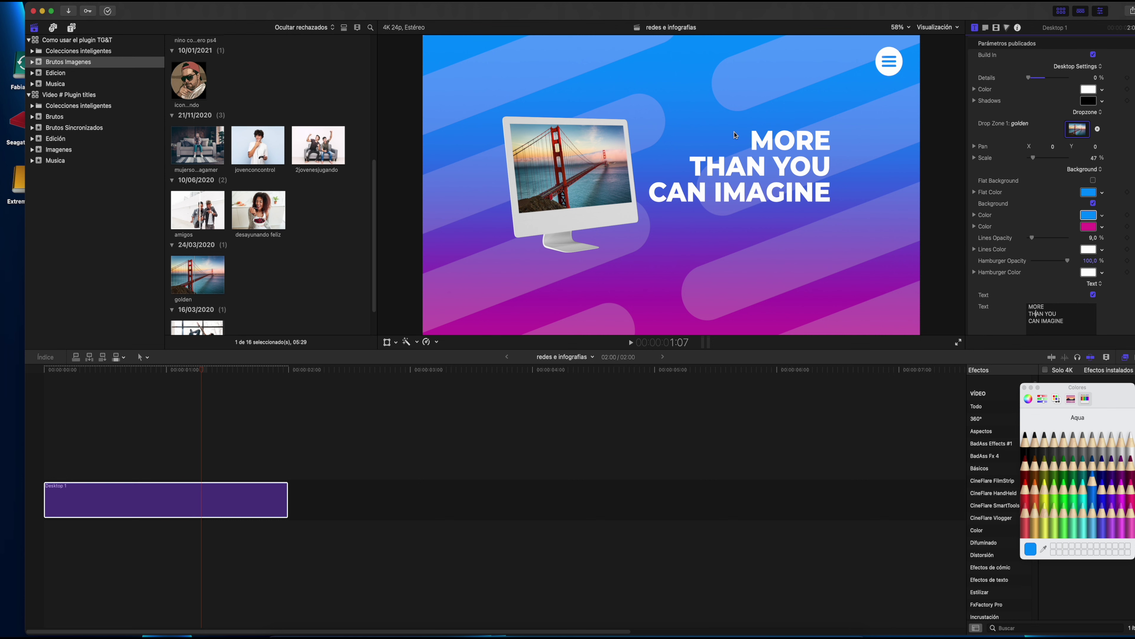
left_click(46, 371)
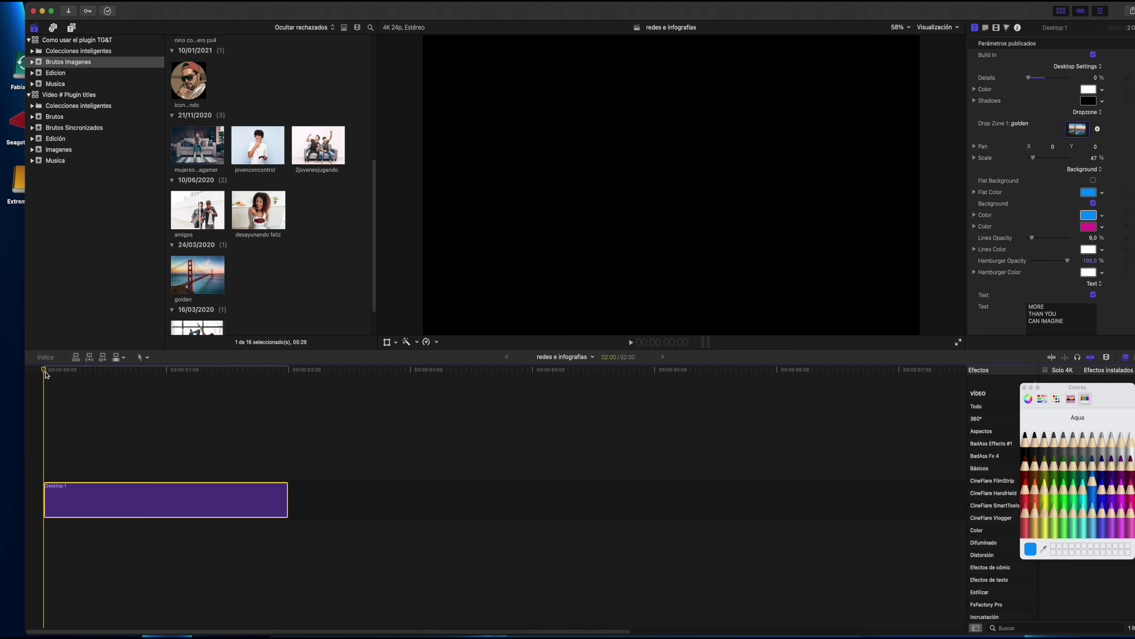
key("space")
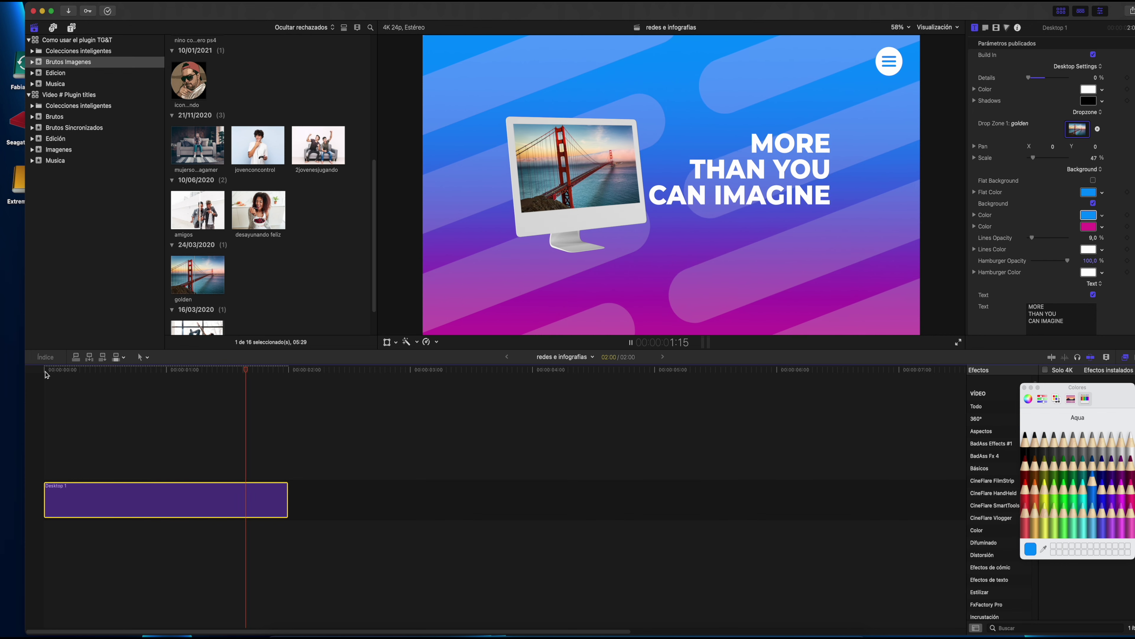
scroll(1090, 252, "down", 3)
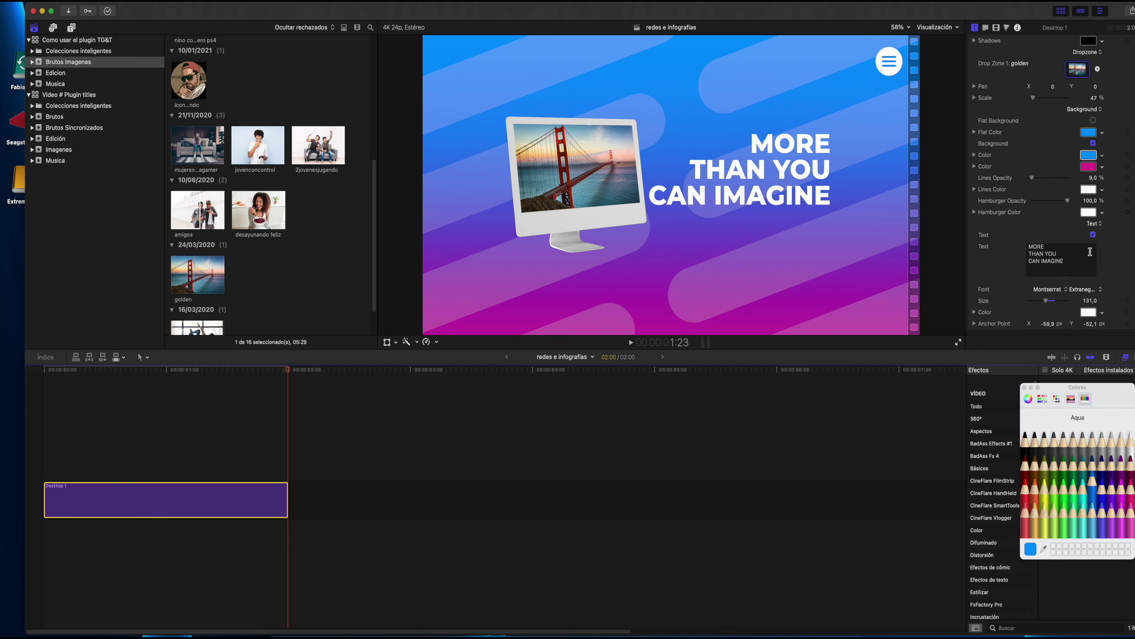
left_click(72, 28)
scroll(260, 251, "down", 3)
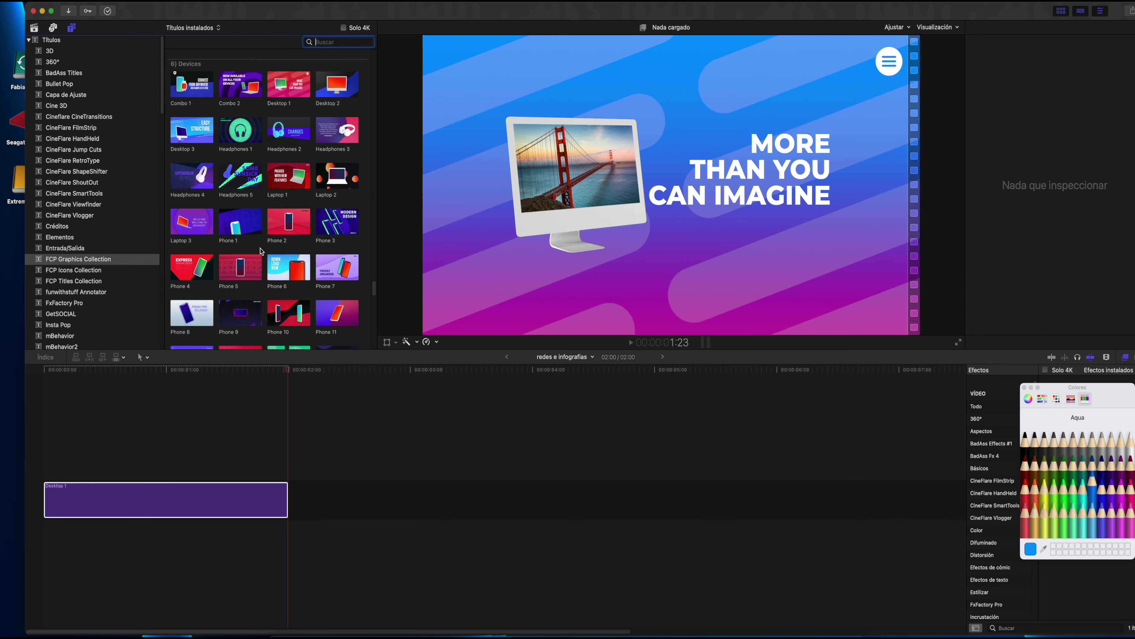
scroll(303, 275, "down", 3)
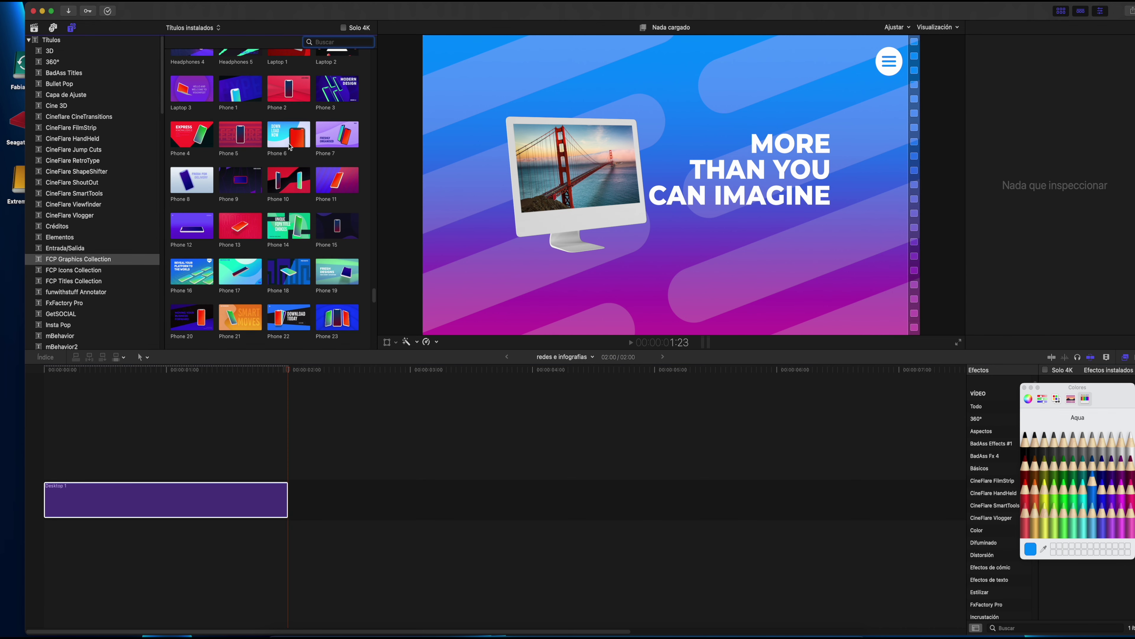
left_click_drag(289, 147, 339, 494)
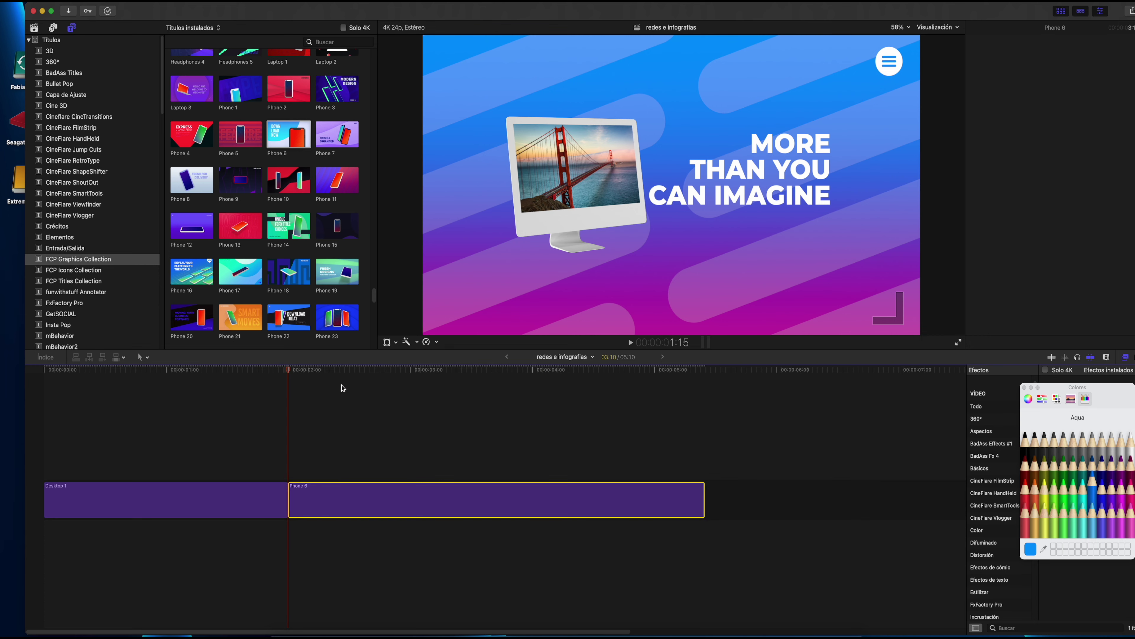
key("space")
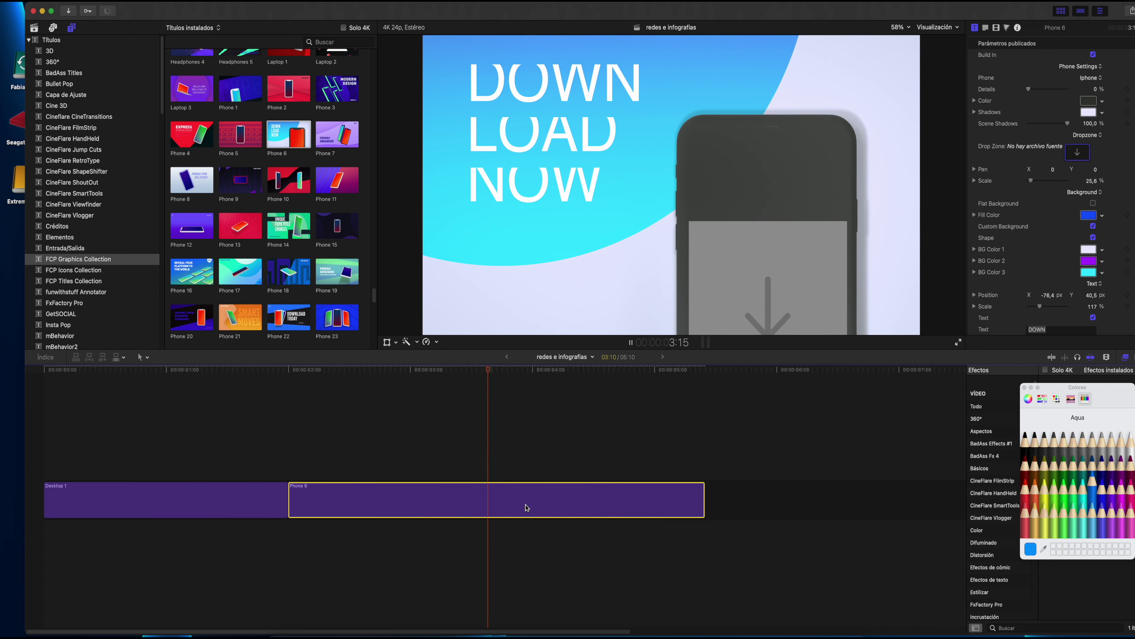
key("space")
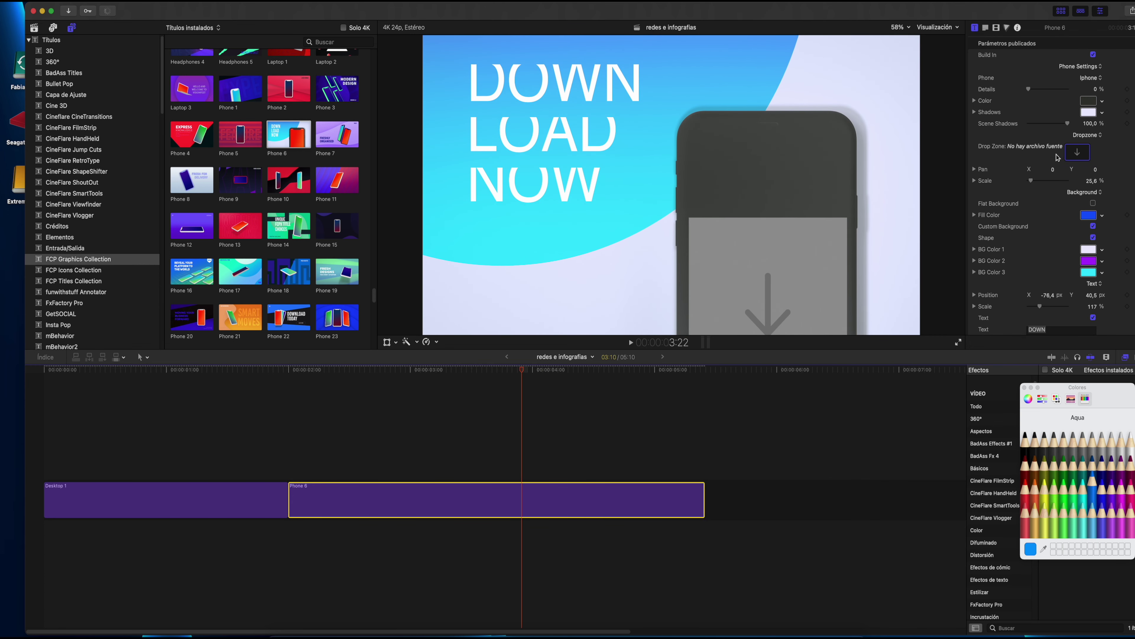
Step: Load the mujer ejercicio photo into the Phone 6 drop zone with Details at 100%
left_click(1077, 152)
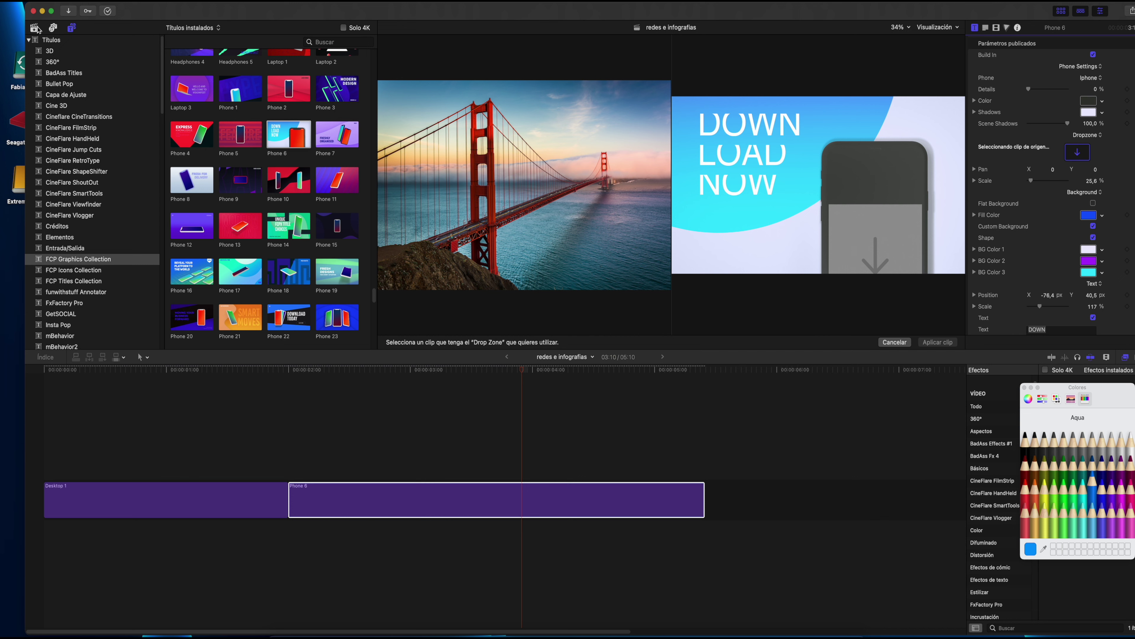
left_click(36, 28)
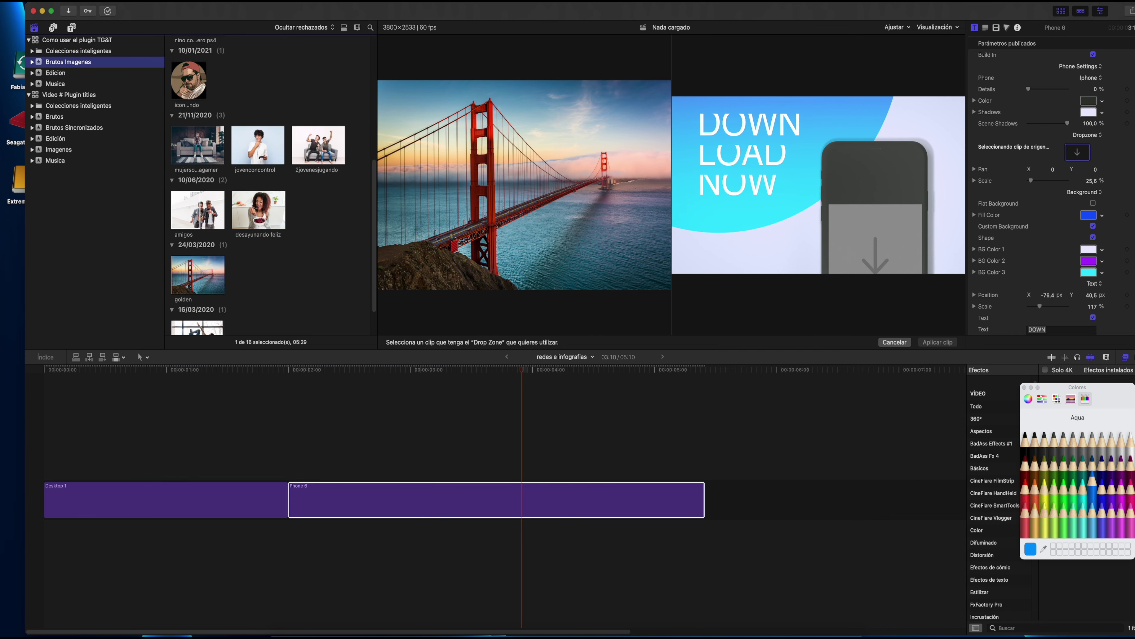
left_click(214, 210)
scroll(275, 266, "down", 2)
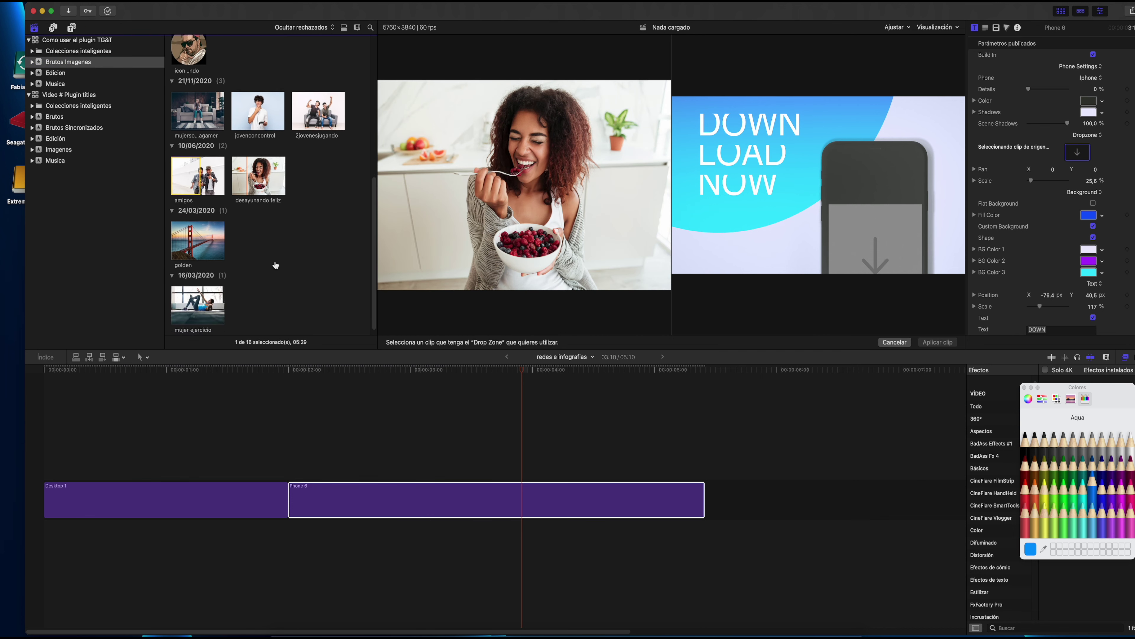
left_click(202, 311)
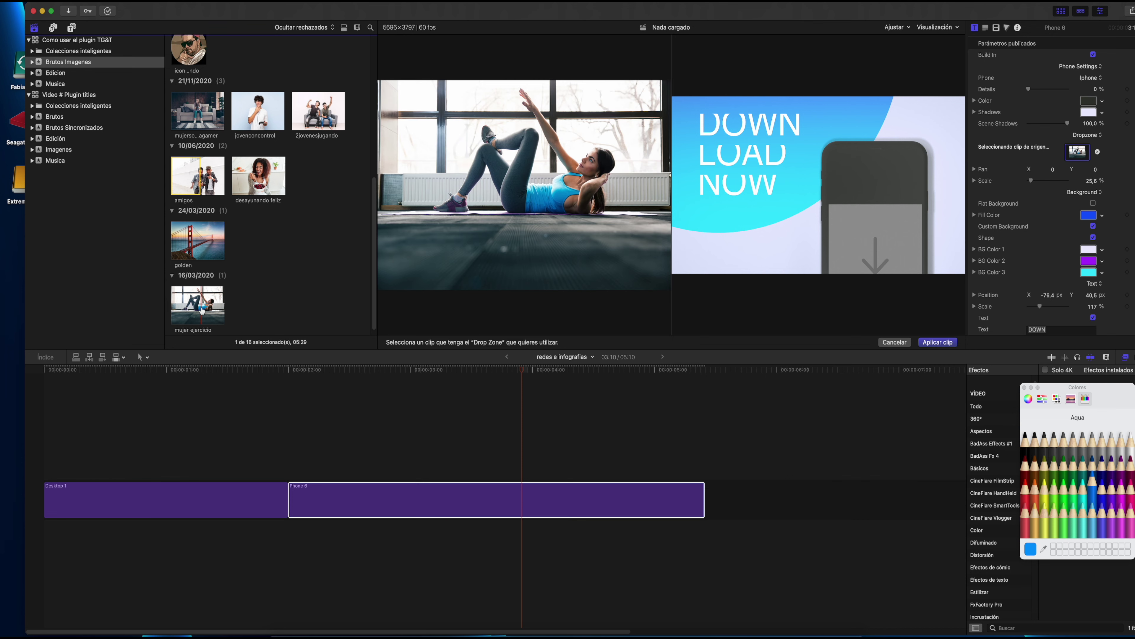
left_click(372, 454)
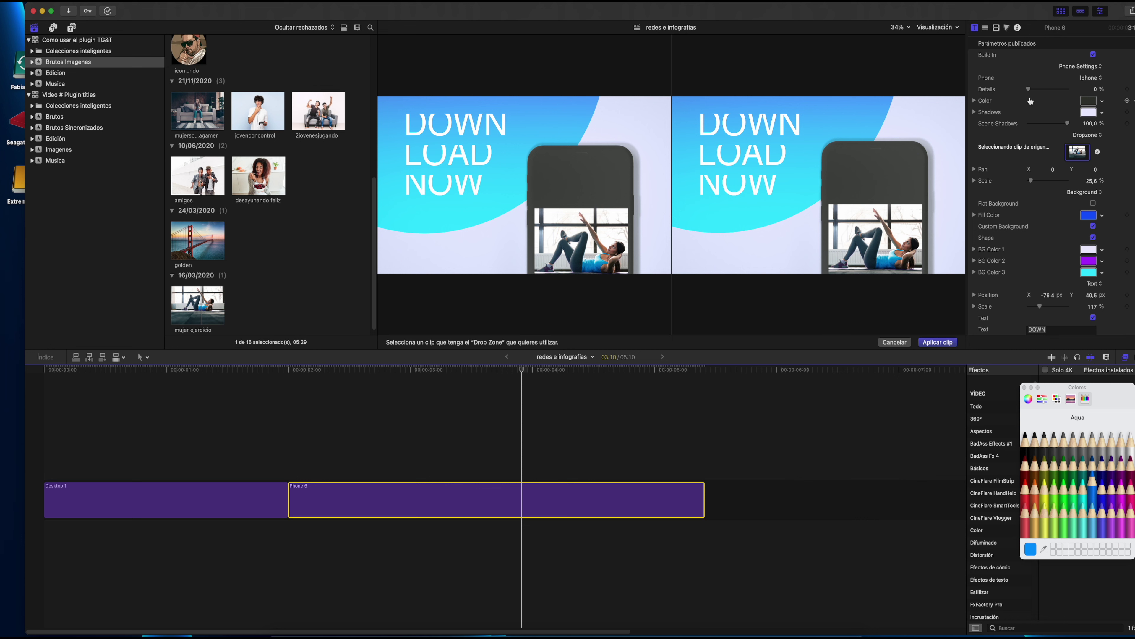
left_click_drag(1028, 90, 1078, 89)
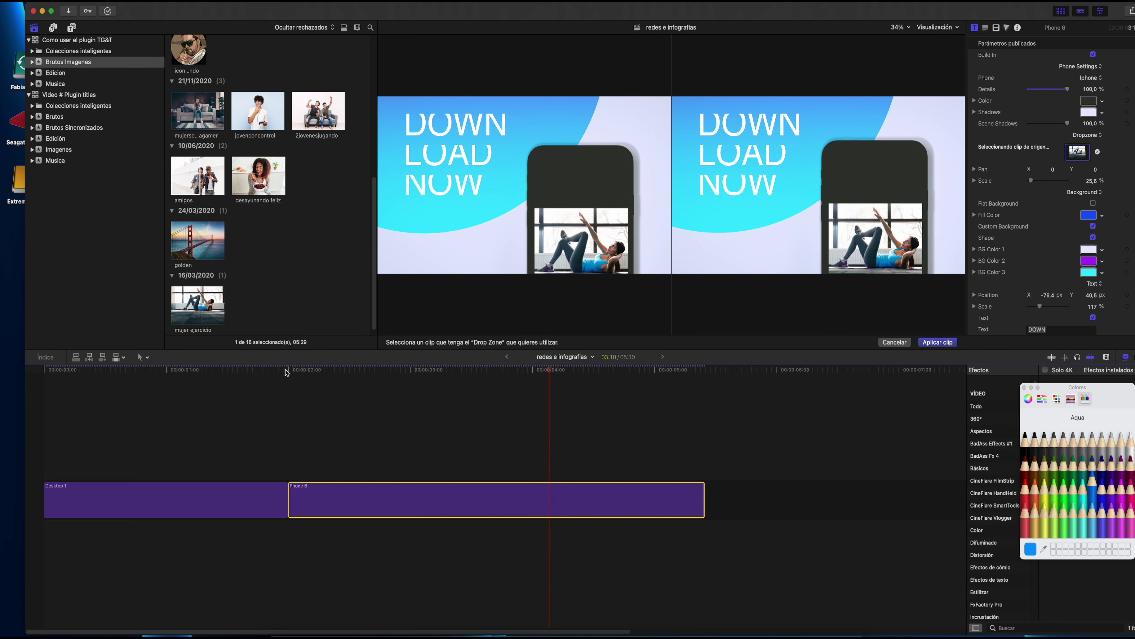
left_click(945, 344)
Step: Replay the Phone 6 clip and lower its Scene Shadows to about 95.16%
left_click(287, 377)
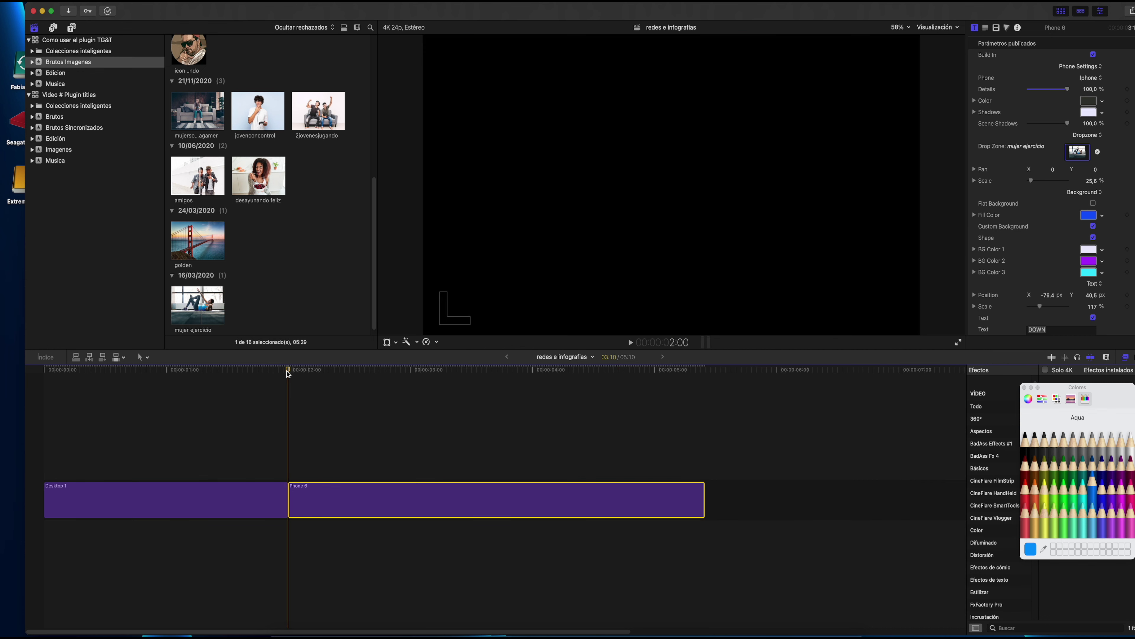
key("space")
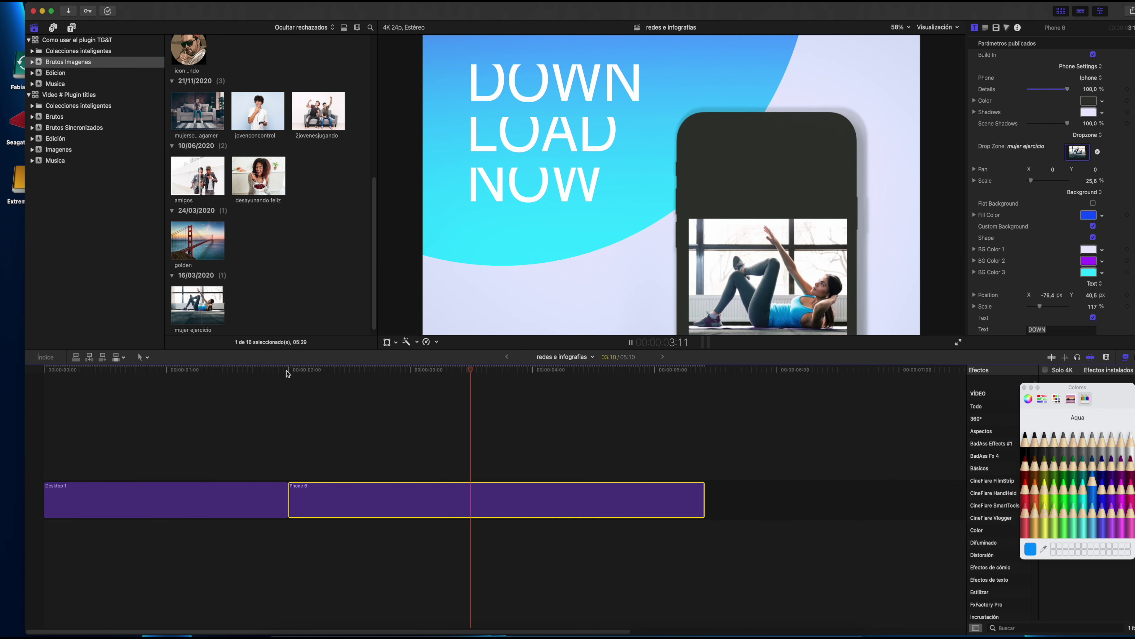
key("space")
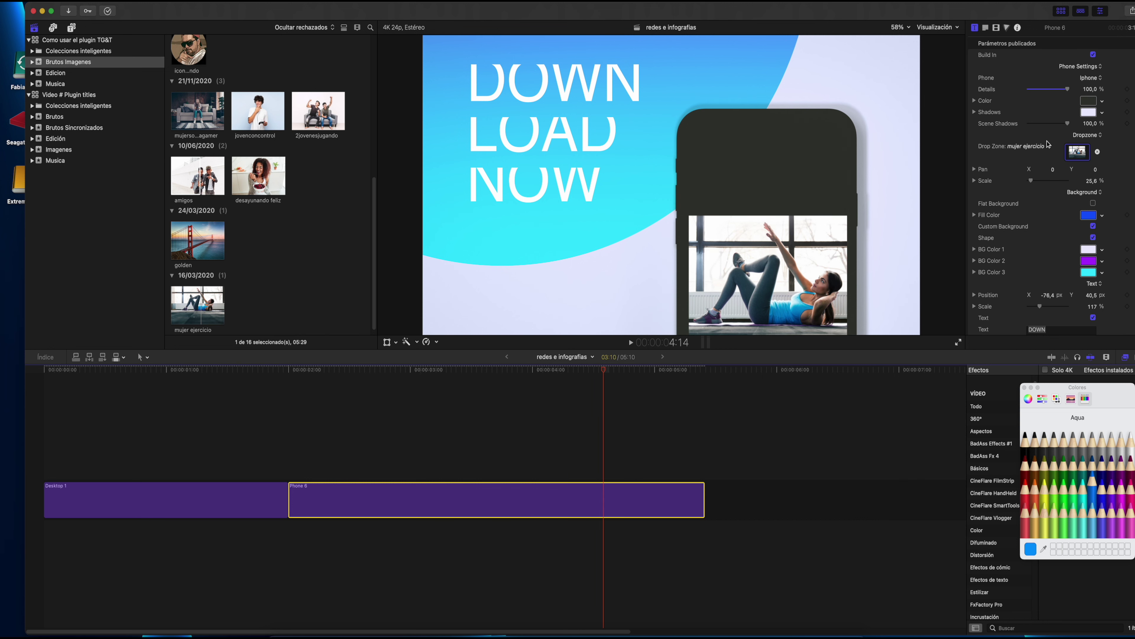
left_click_drag(1067, 125, 1063, 121)
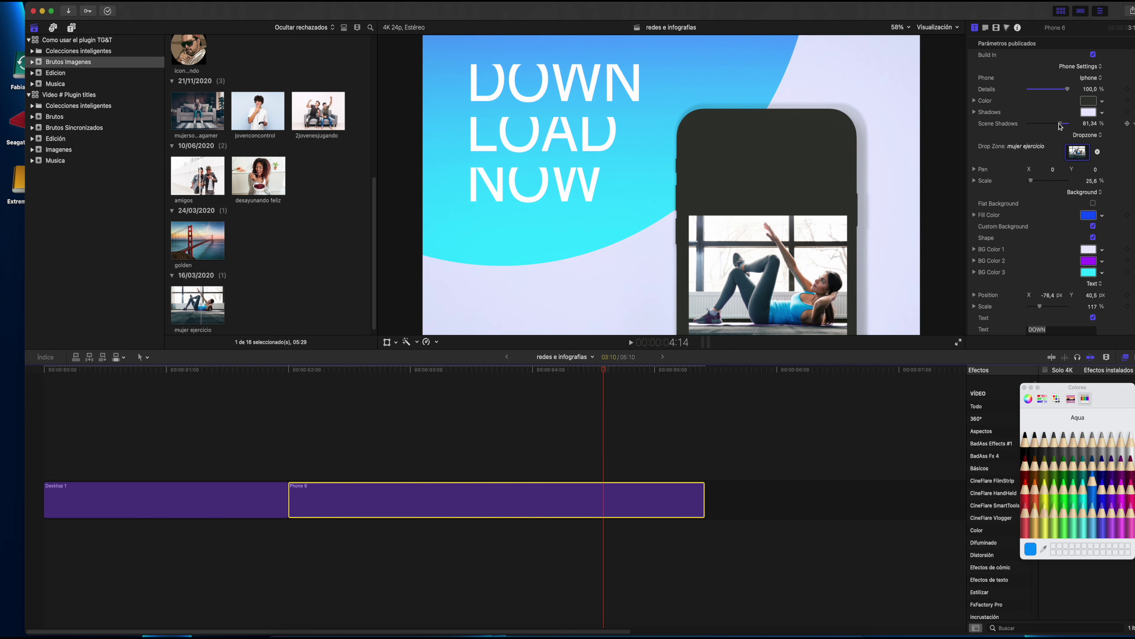
Step: Bring back the Titles browser listing the installed FCP Graphics Collection titles
scroll(1061, 224, "down", 4)
scroll(1056, 224, "down", 4)
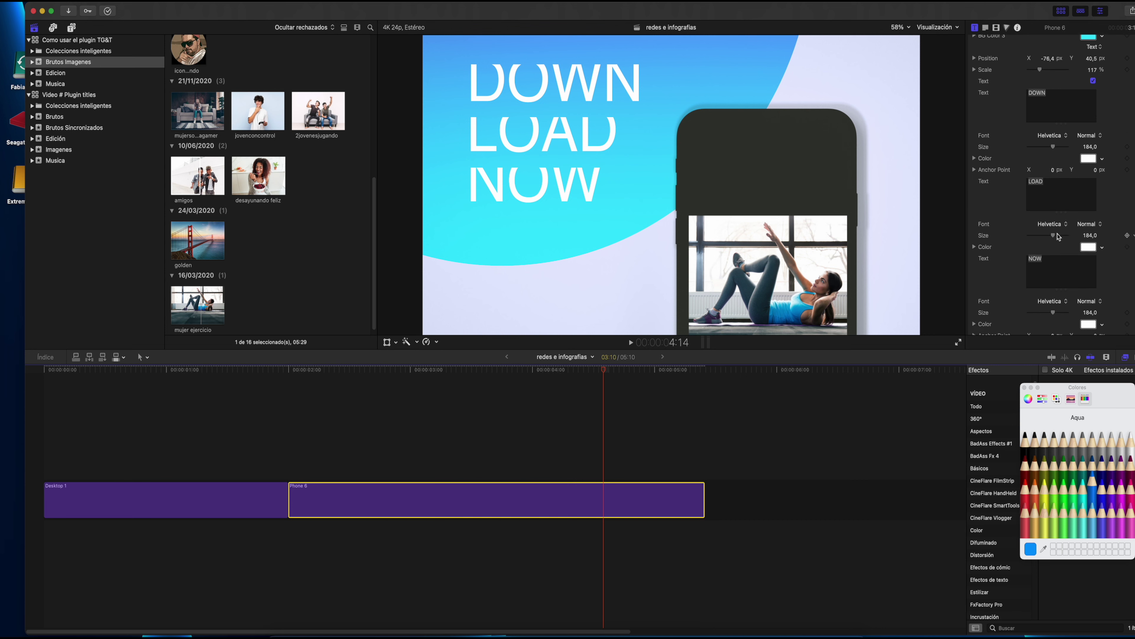
scroll(1053, 225, "down", 3)
scroll(1047, 249, "up", 4)
scroll(1047, 249, "up", 5)
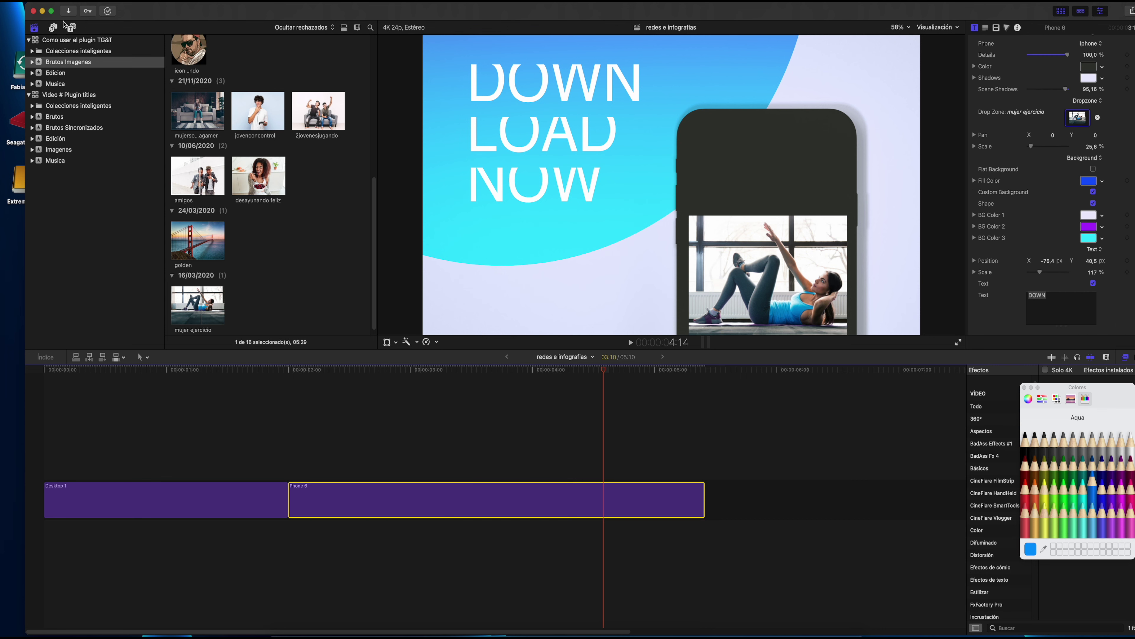
left_click(72, 29)
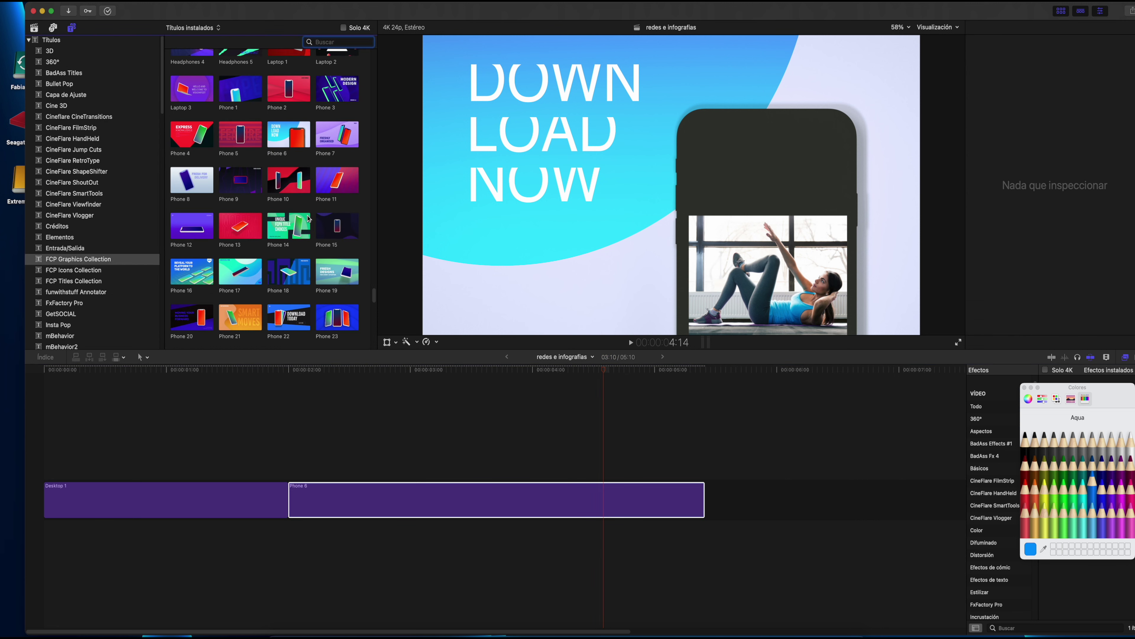
Step: Scroll the Titles browser to the 7) Shape Accents section and move the playhead near 1s
scroll(308, 219, "down", 2)
scroll(308, 246, "down", 10)
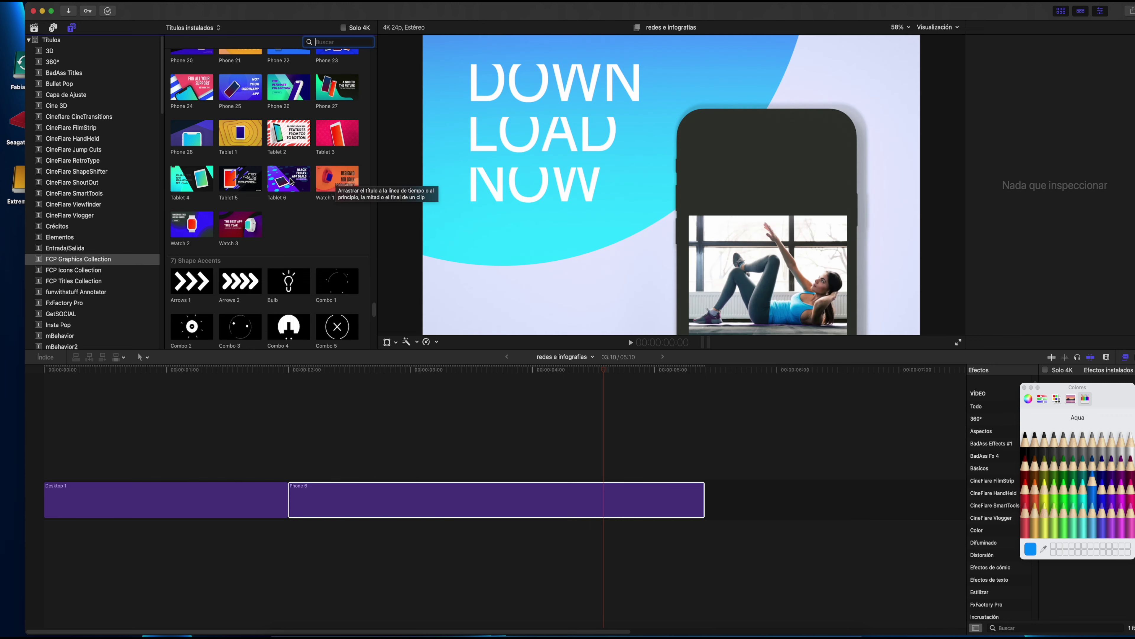
scroll(341, 259, "down", 2)
scroll(313, 251, "down", 5)
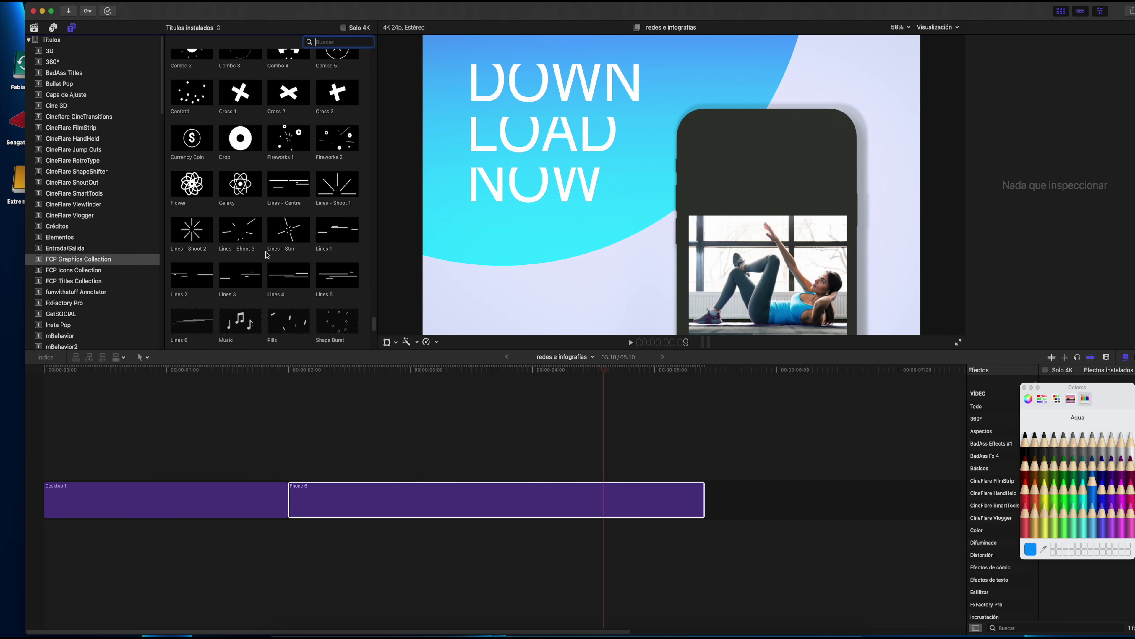
scroll(269, 247, "up", 3)
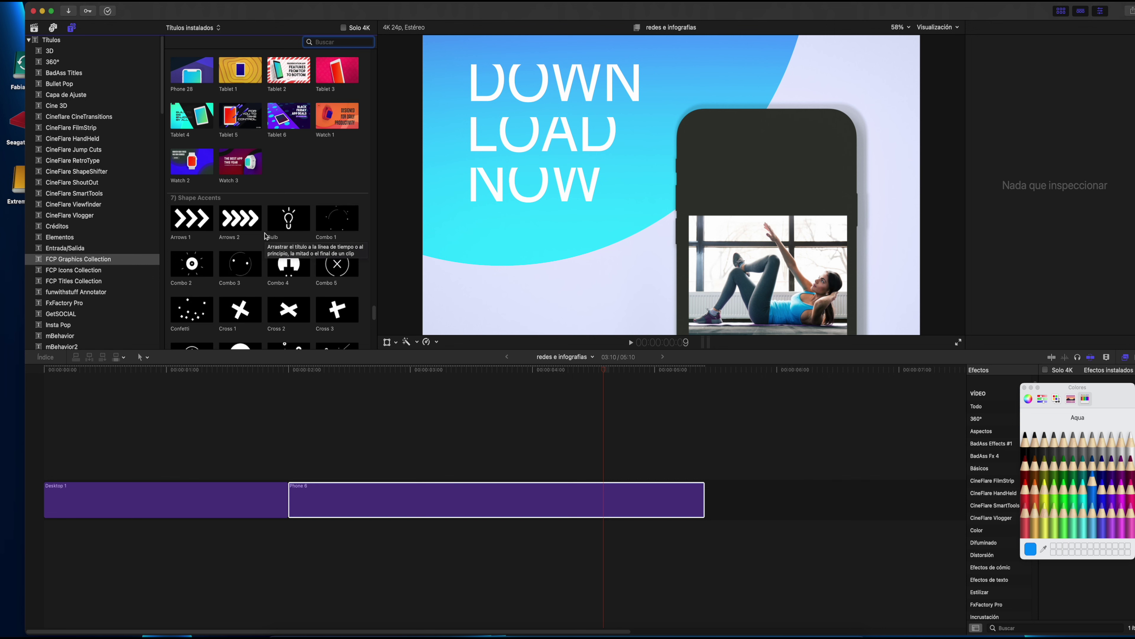
scroll(266, 236, "down", 4)
scroll(266, 236, "up", 6)
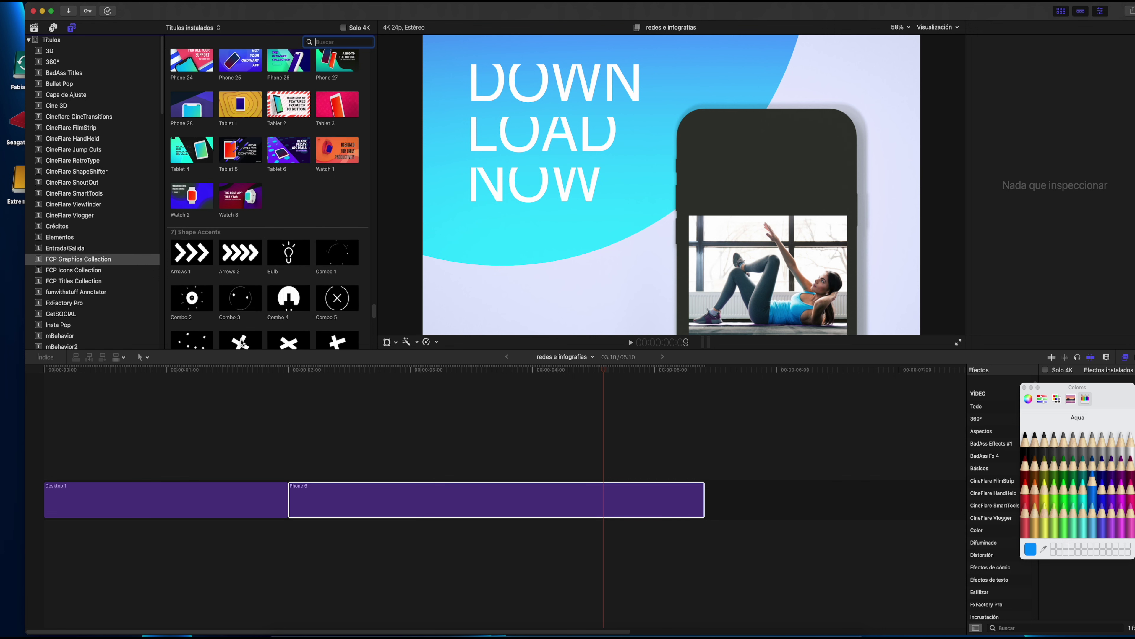
left_click(188, 369)
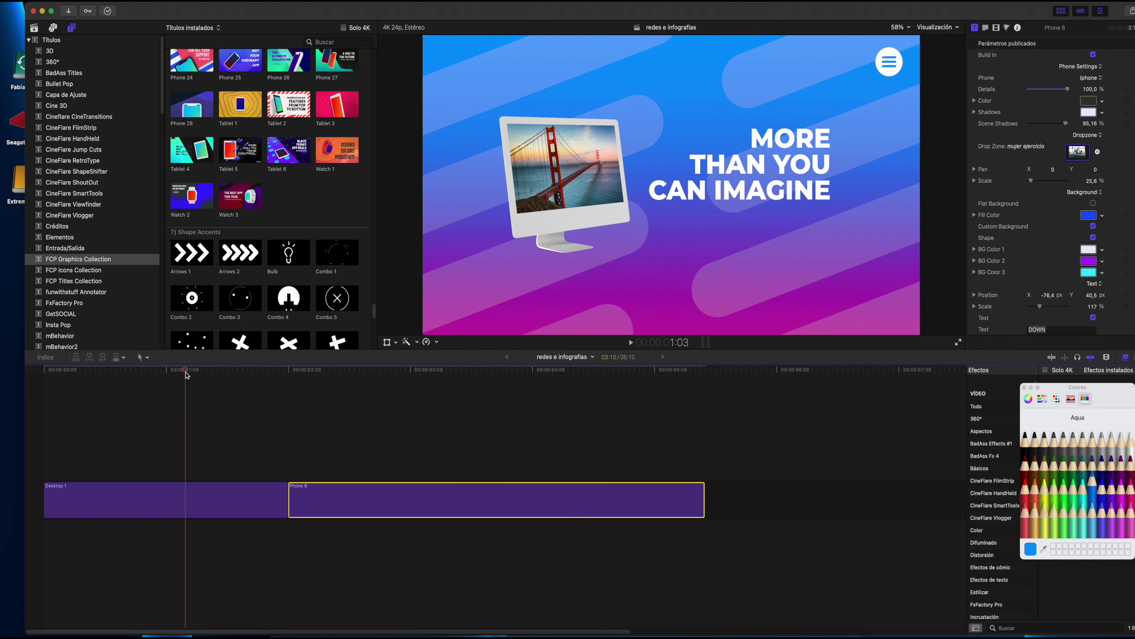
Step: Add a Bulb shape accent above Desktop 1, below the headline at lower right, ending with Desktop 1
key("space")
key("space")
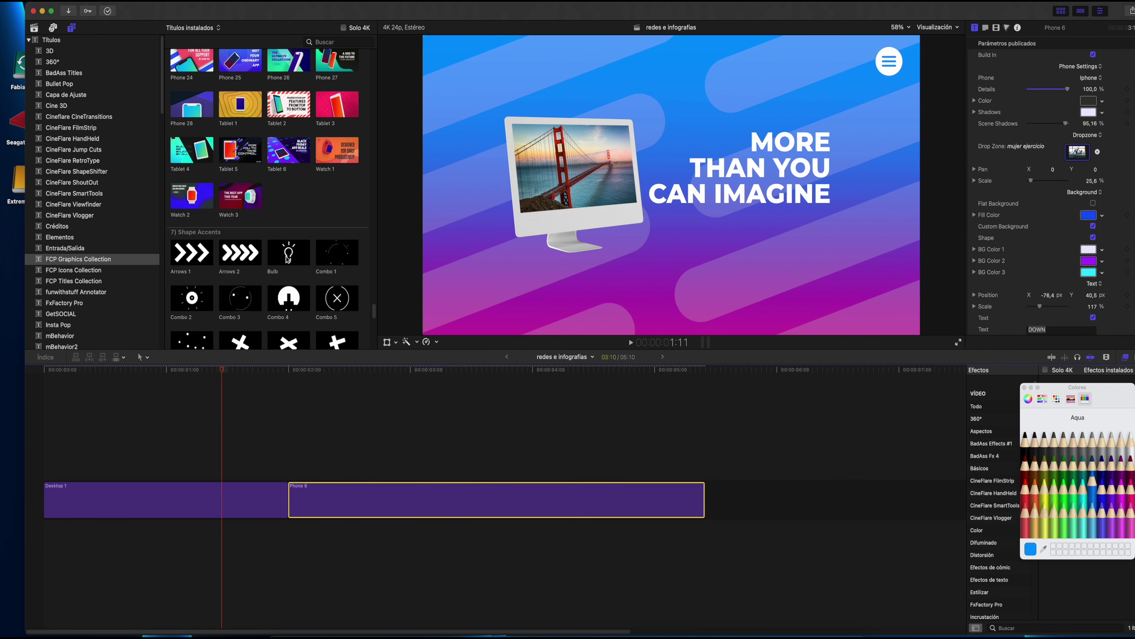
left_click(288, 259)
mouse_move(289, 253)
left_mouse_down()
mouse_move(114, 436)
mouse_move(115, 474)
left_mouse_up()
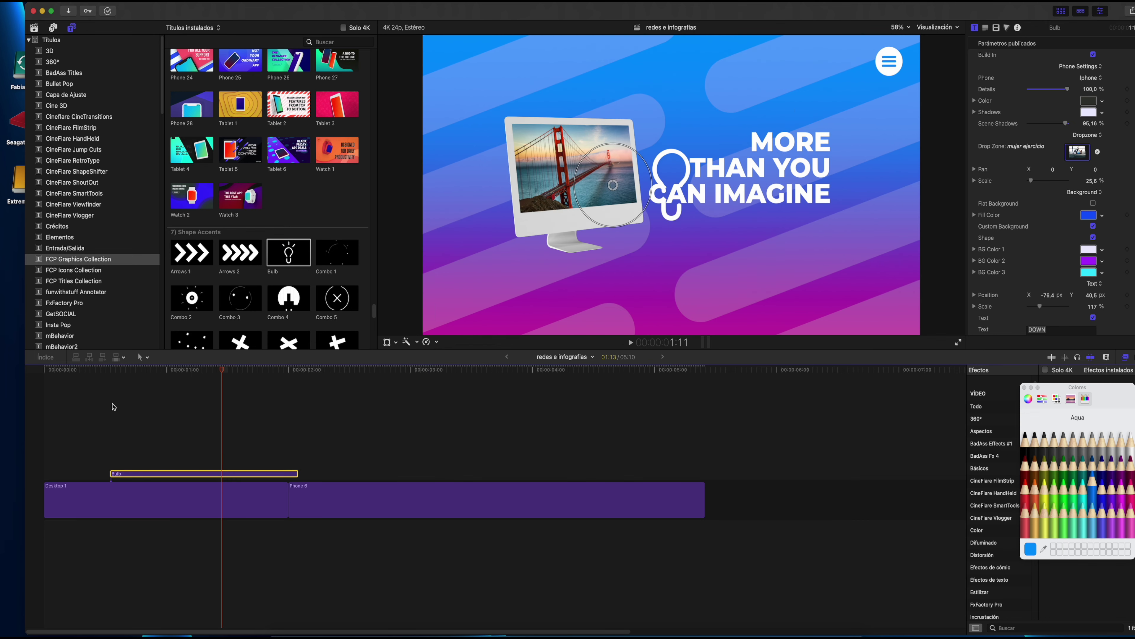
left_click(111, 370)
key("space")
key("space")
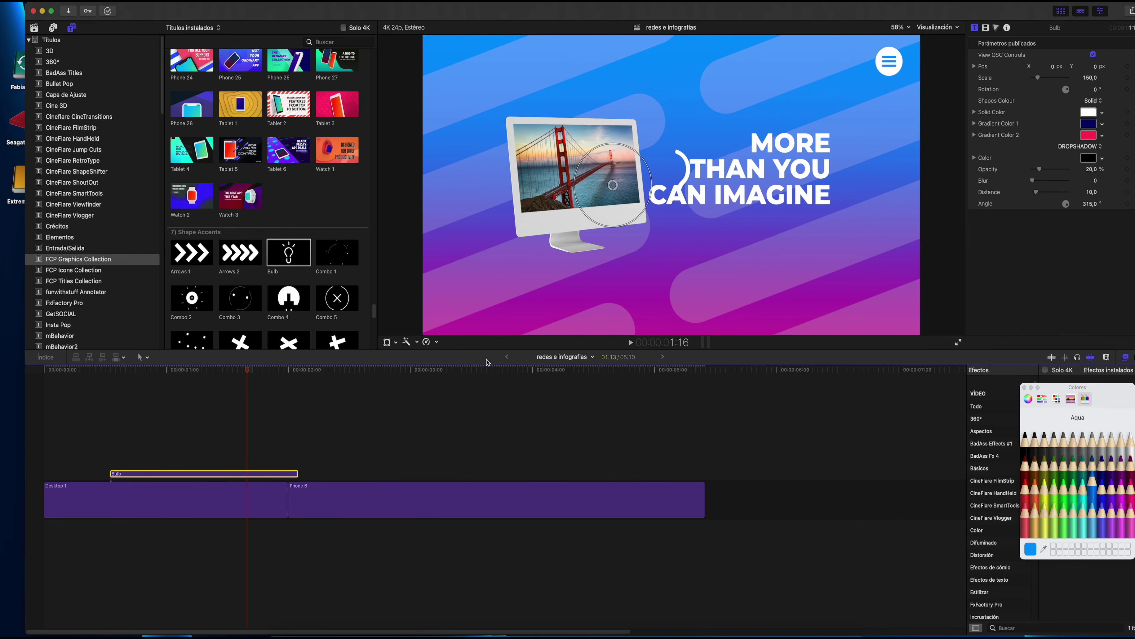
left_click_drag(614, 190, 729, 258)
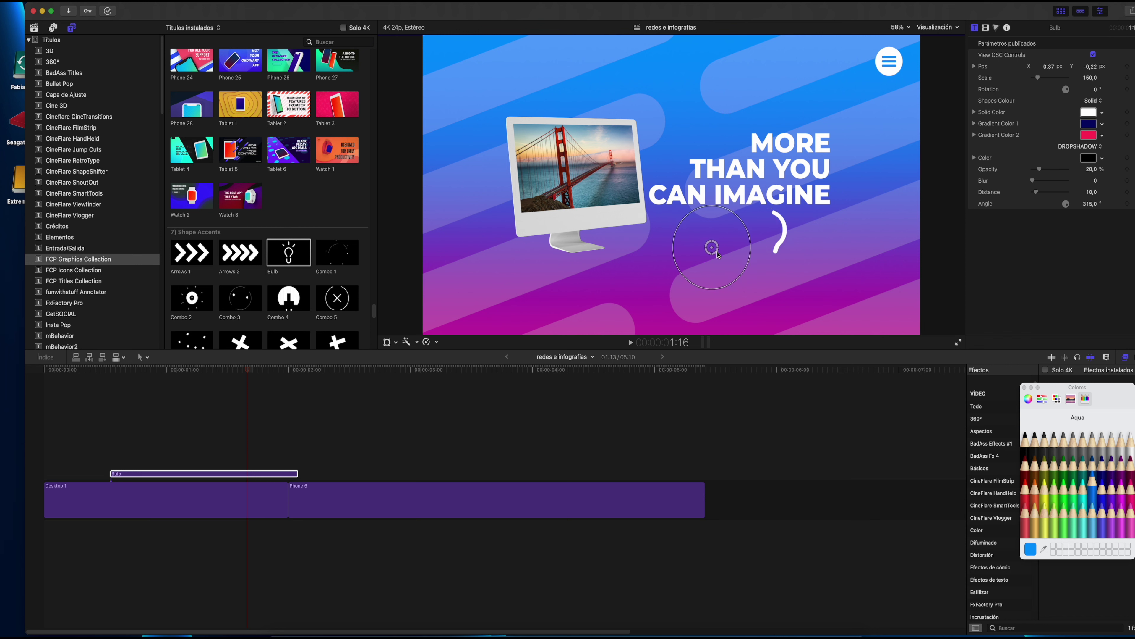
left_click_drag(111, 473, 187, 473)
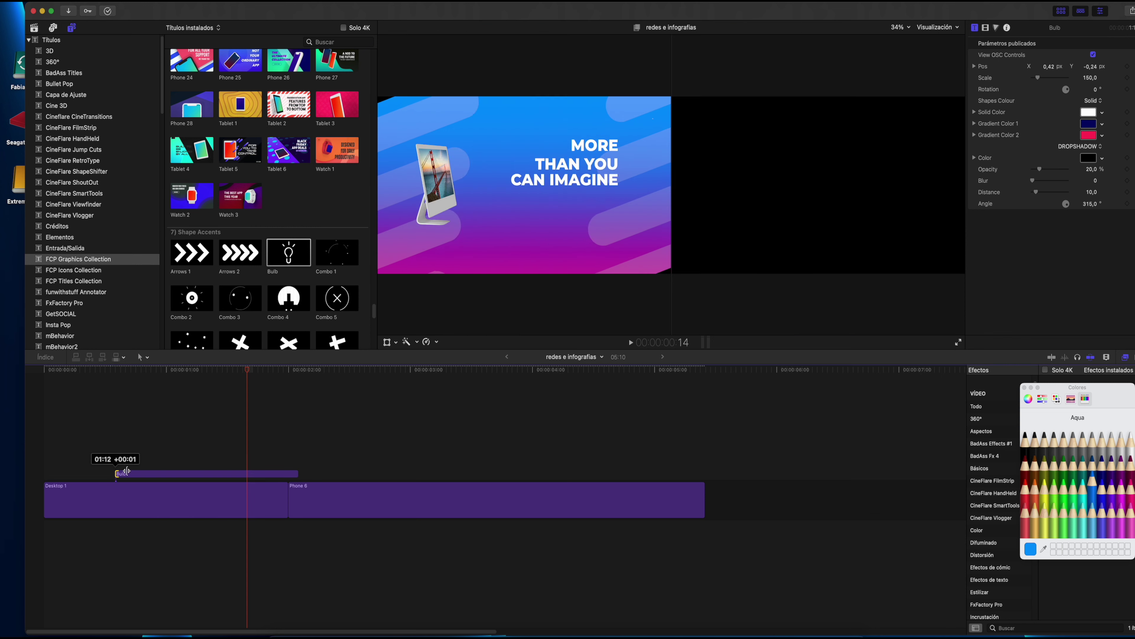
left_click_drag(297, 473, 286, 473)
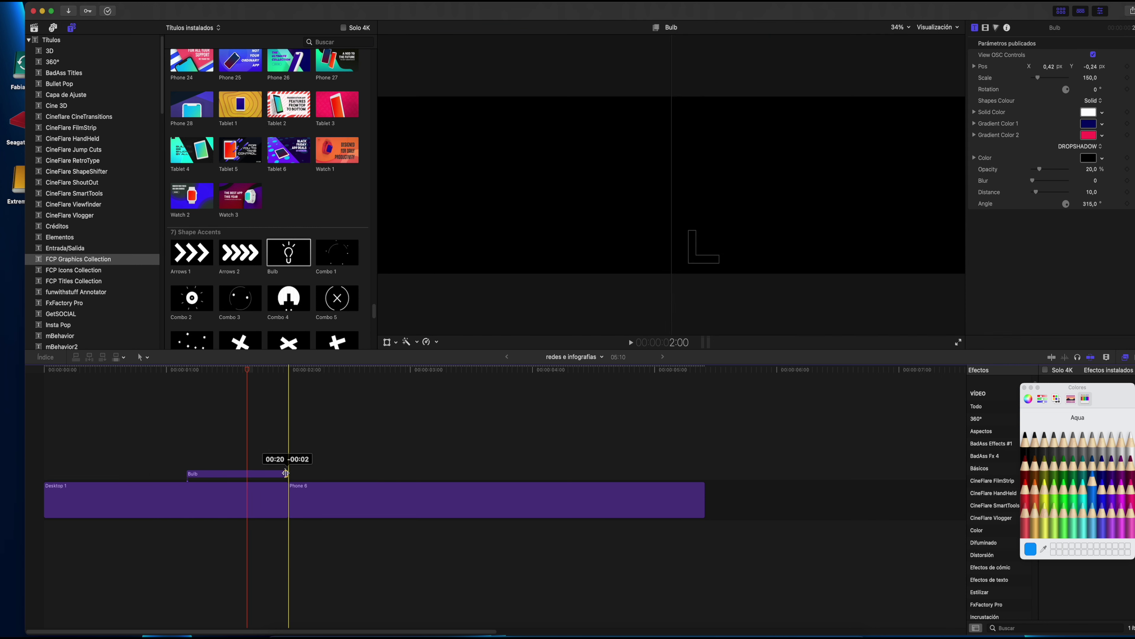
Step: Delete the Phone 6 clip and replay the Bulb animation to the end
left_click(412, 507)
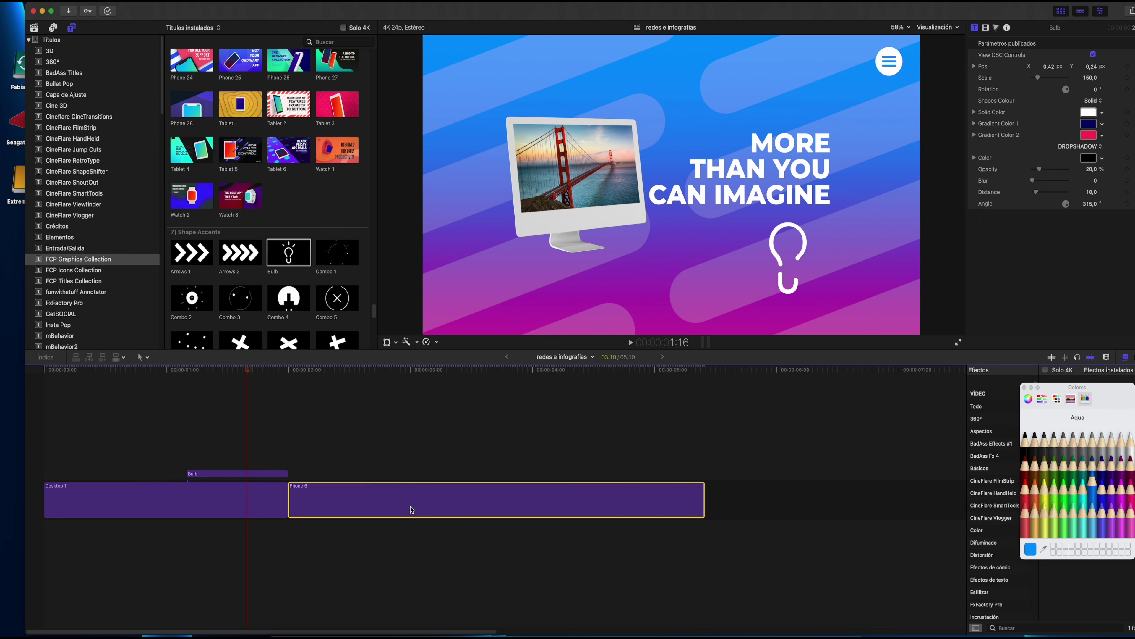
key("Delete")
key("space")
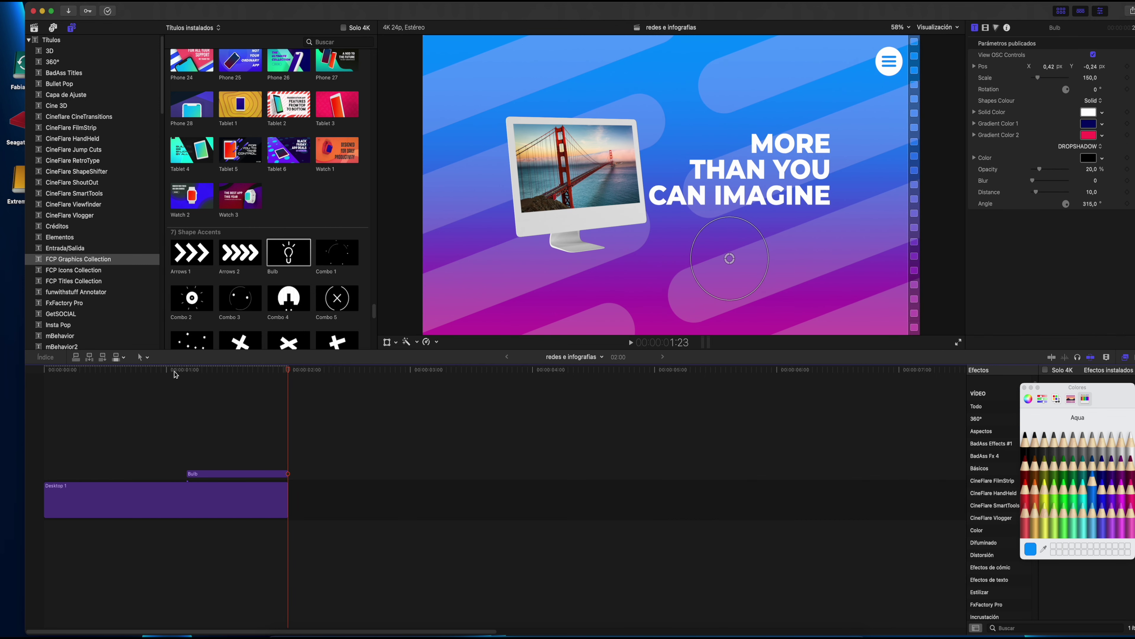
left_click(226, 371)
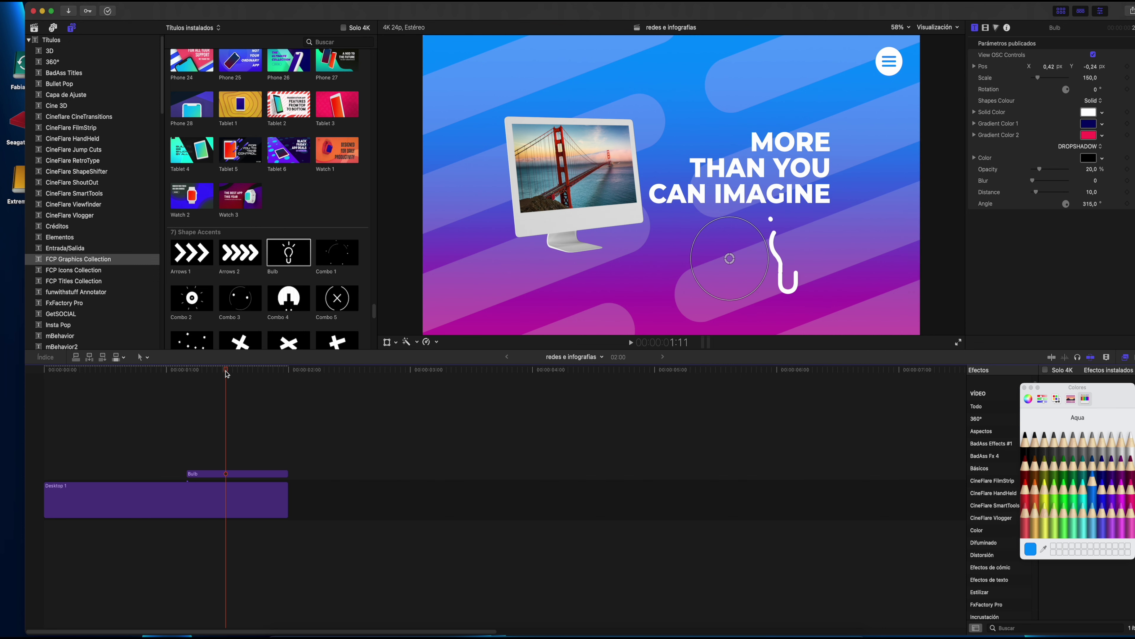
left_click(182, 374)
key("space")
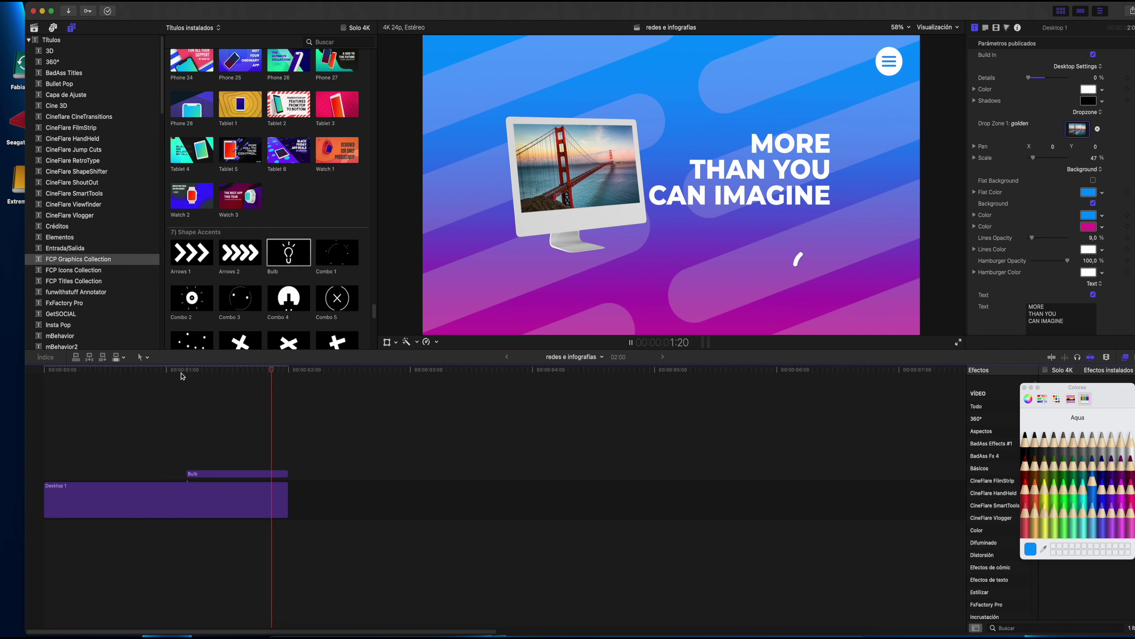
Step: Show the frame at 1:15 with the Bulb clip selected and Combo accents in view
left_click(238, 475)
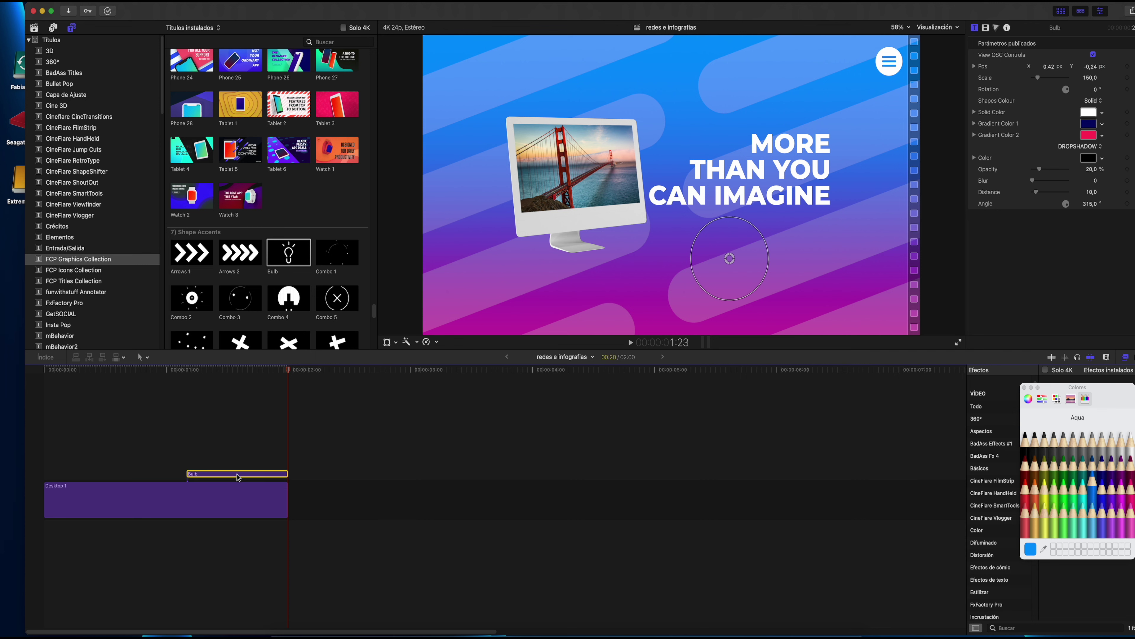
left_click(244, 371)
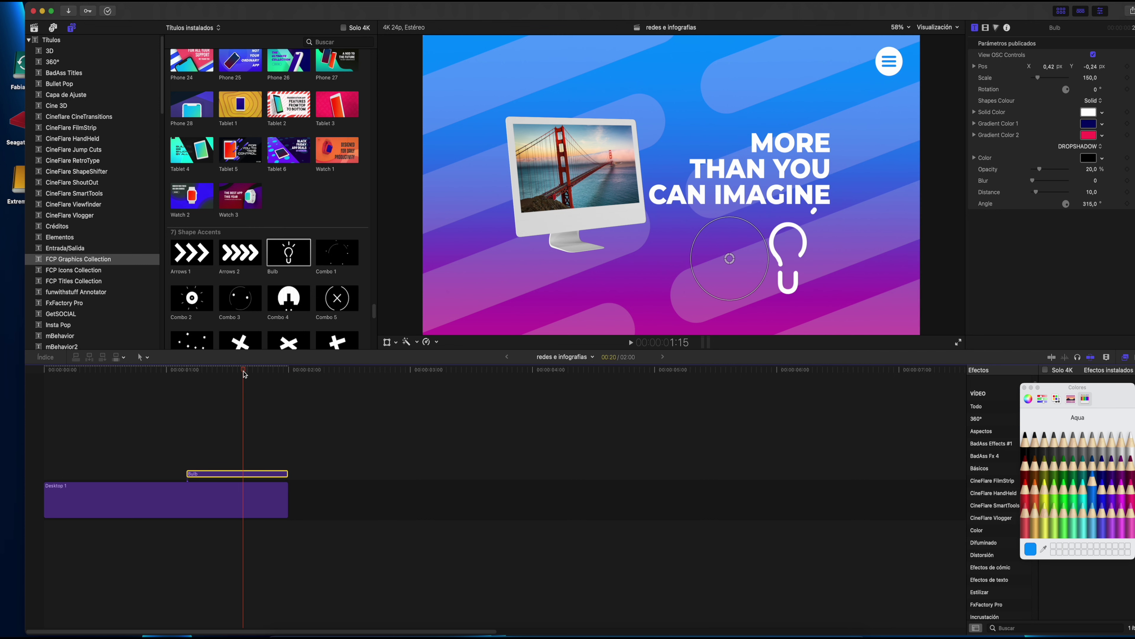
scroll(270, 328, "down", 5)
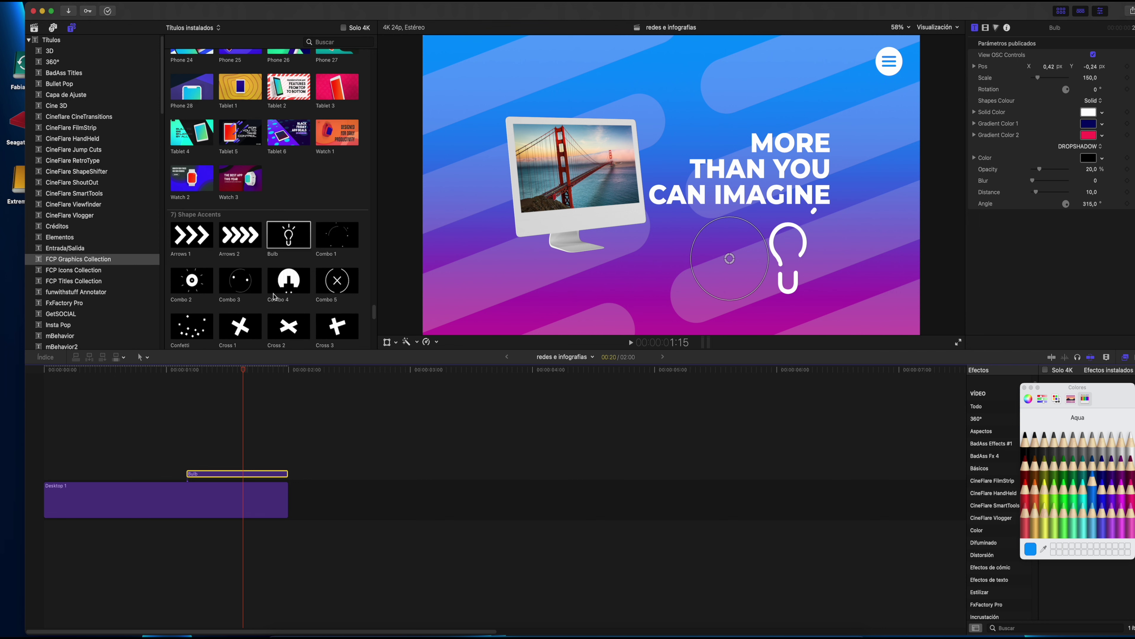
scroll(274, 297, "down", 2)
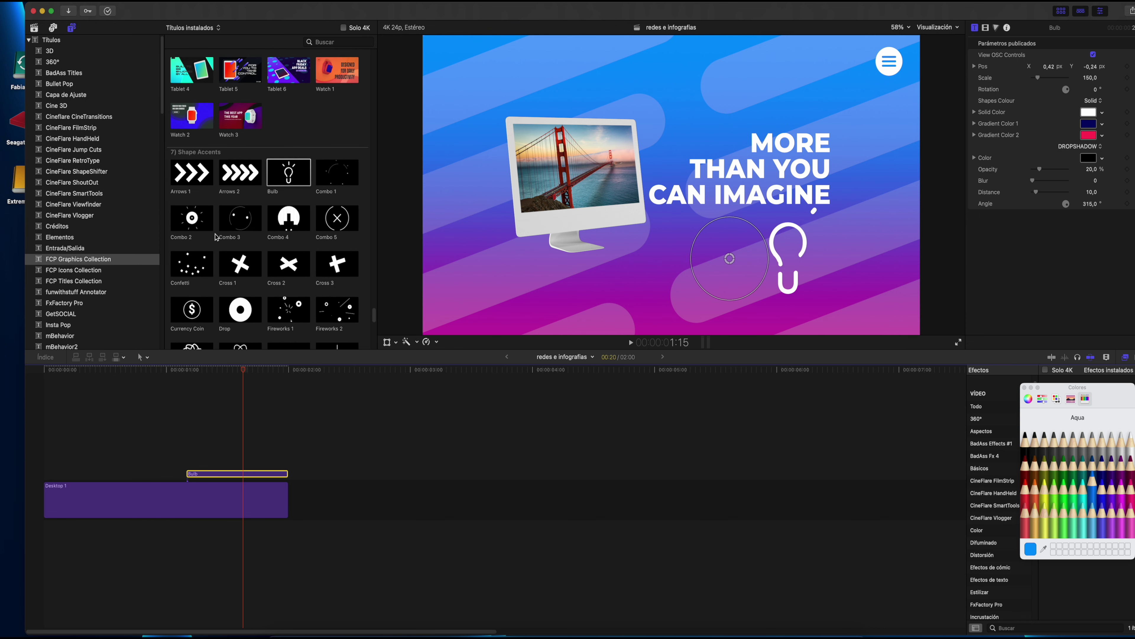
Step: Add the Combo 2 shape accent above Desktop 1, starting around 0:50
left_click(177, 217)
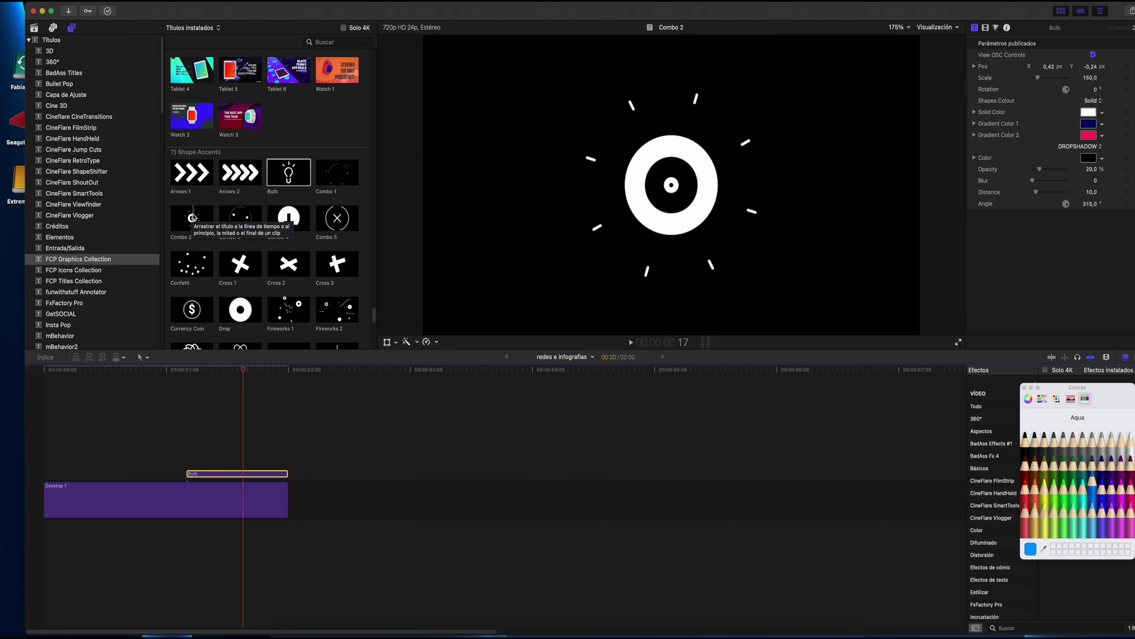
mouse_move(177, 216)
left_mouse_down()
mouse_move(201, 316)
mouse_move(111, 456)
mouse_move(175, 461)
left_mouse_up()
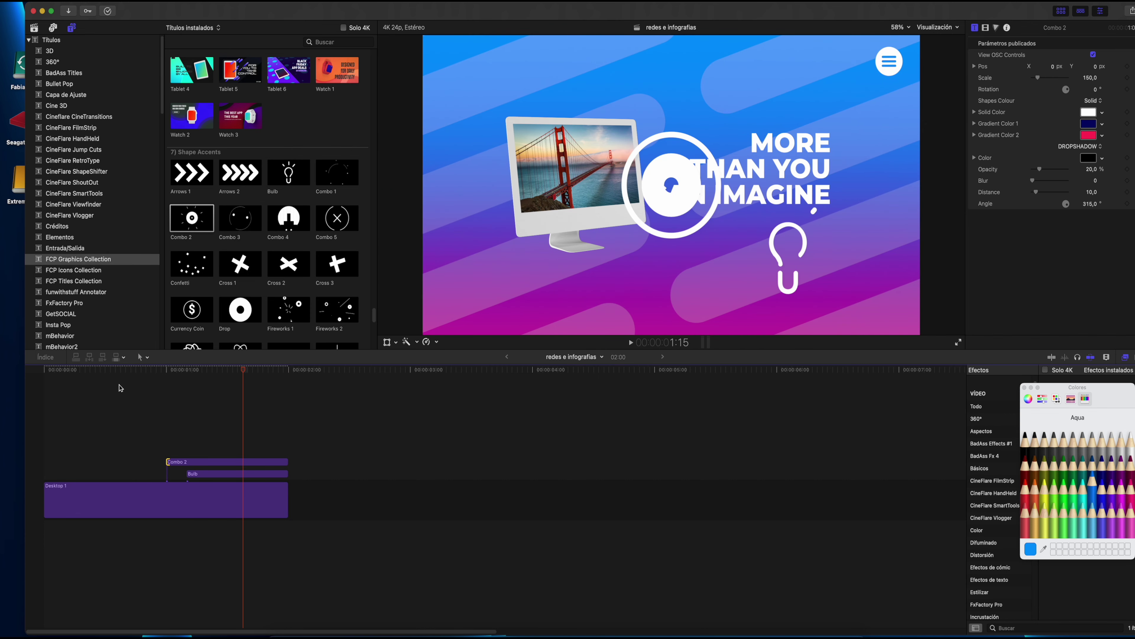
left_click(120, 384)
key("space")
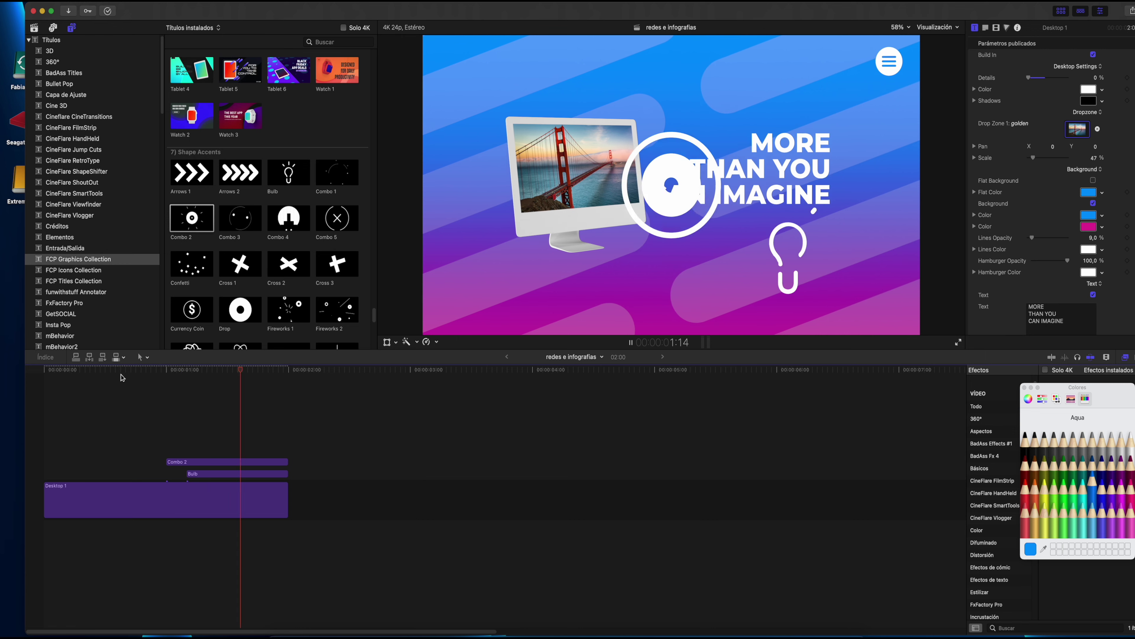
left_click_drag(207, 460, 146, 459)
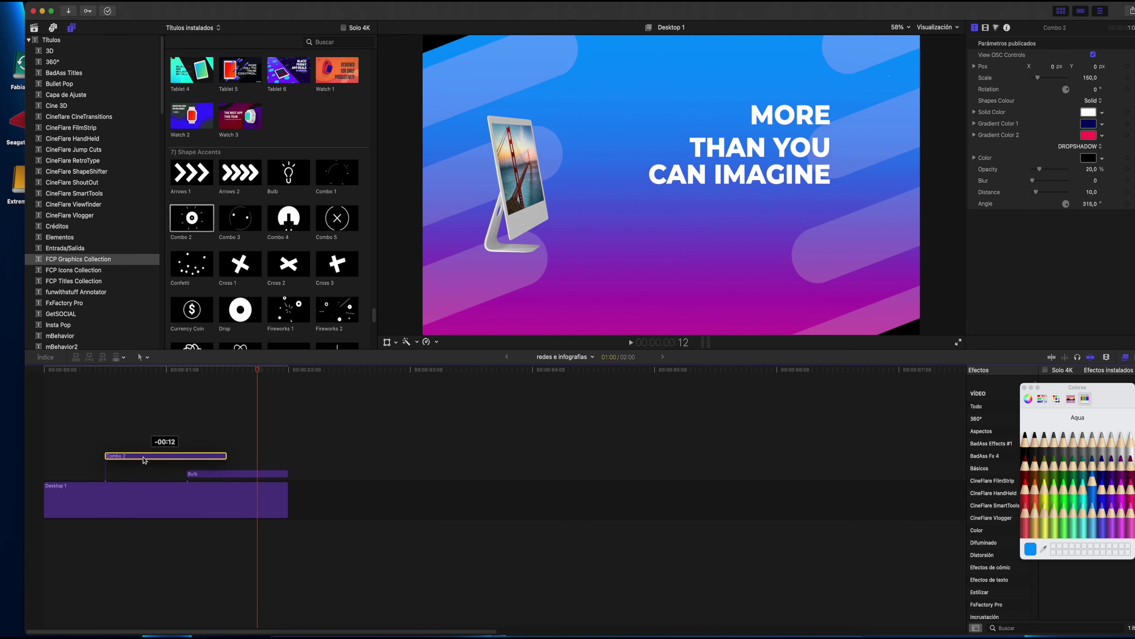
Step: Place the Combo 2 circle at the monitor's top-left corner at scale 41
left_click_drag(101, 370, 191, 369)
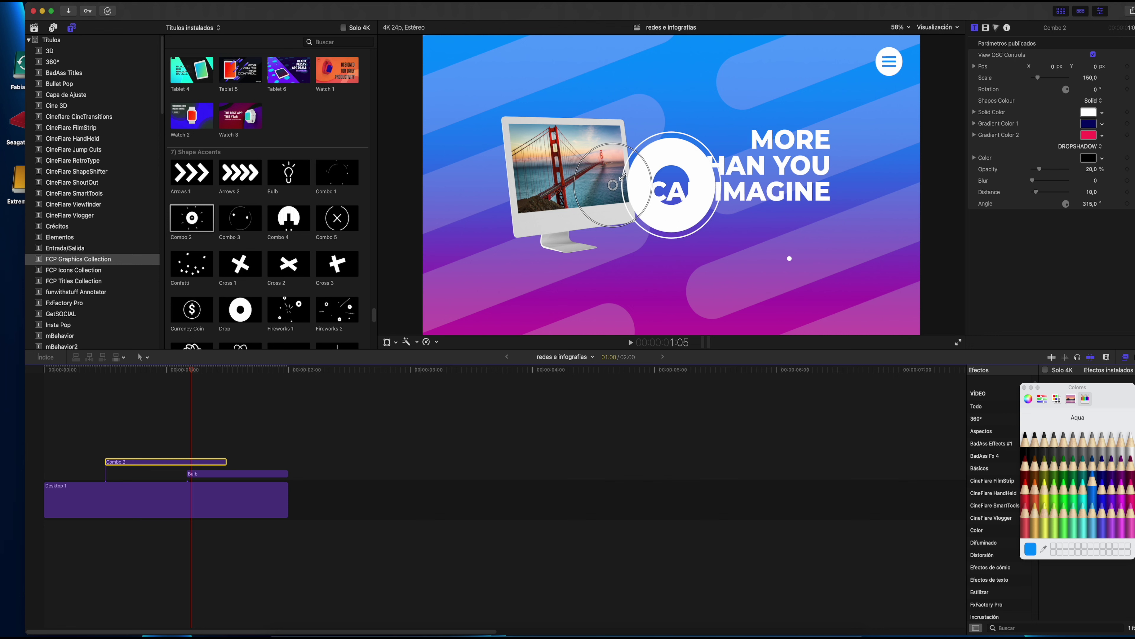
mouse_move(614, 186)
left_mouse_down()
mouse_move(433, 107)
mouse_move(447, 120)
left_mouse_up()
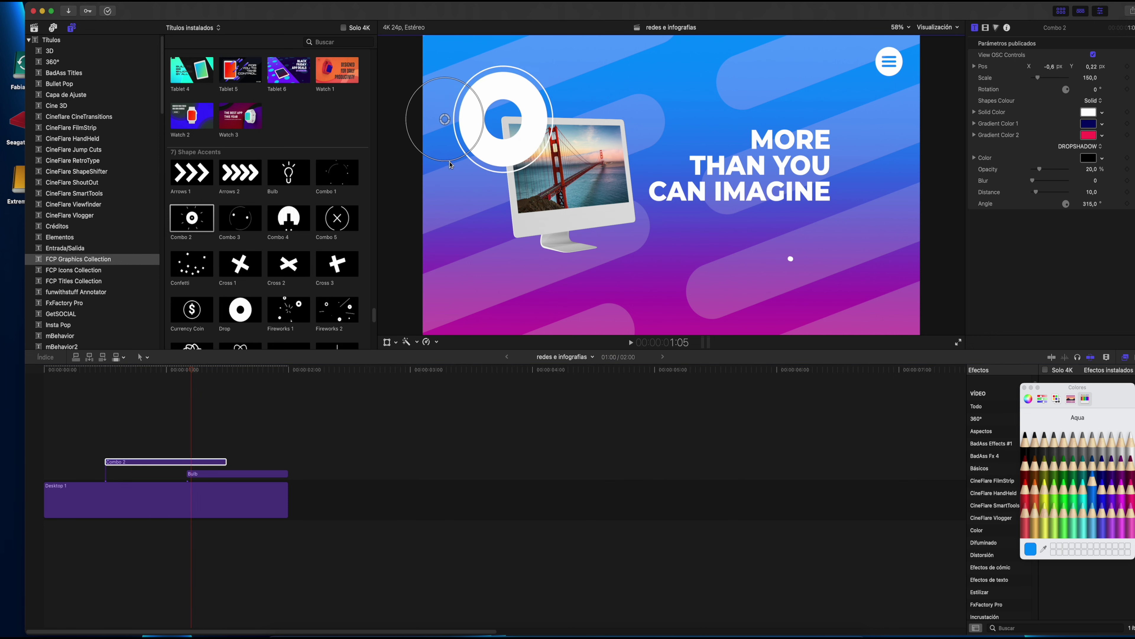
left_click_drag(450, 165, 447, 116)
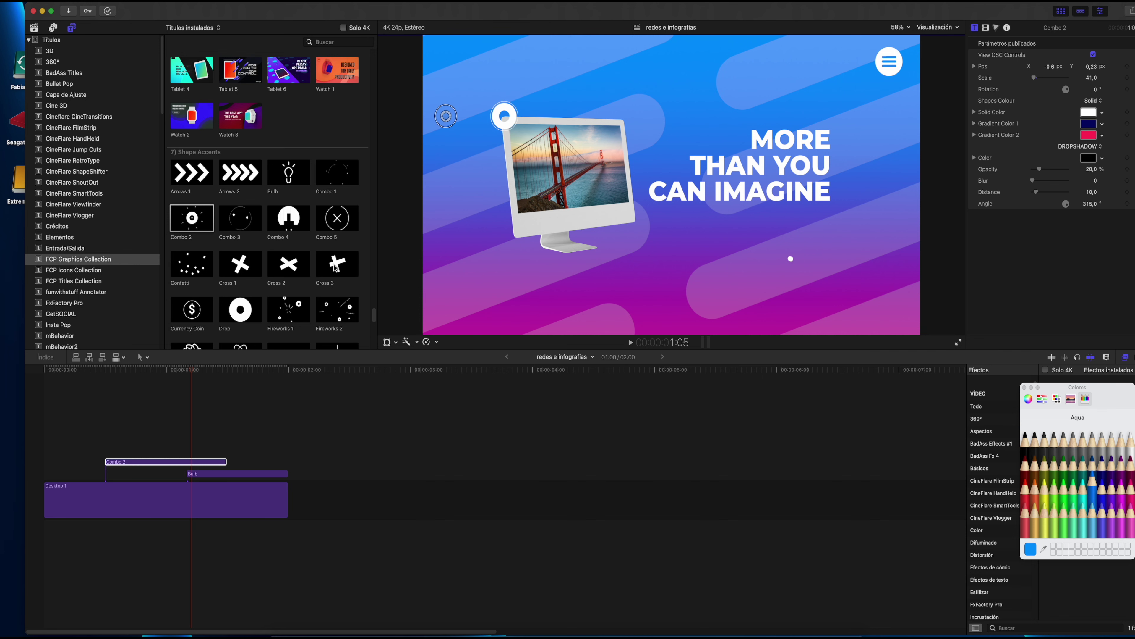
Step: Preview from the beginning and trim the Bulb clip to start later
left_click(80, 373)
key("space")
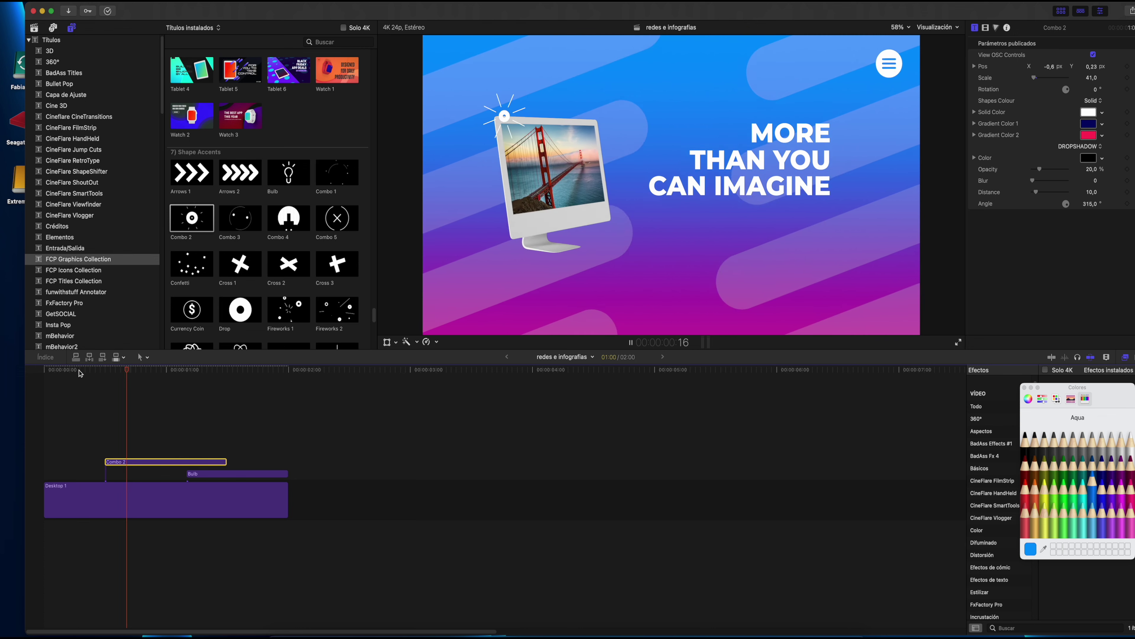
key("space")
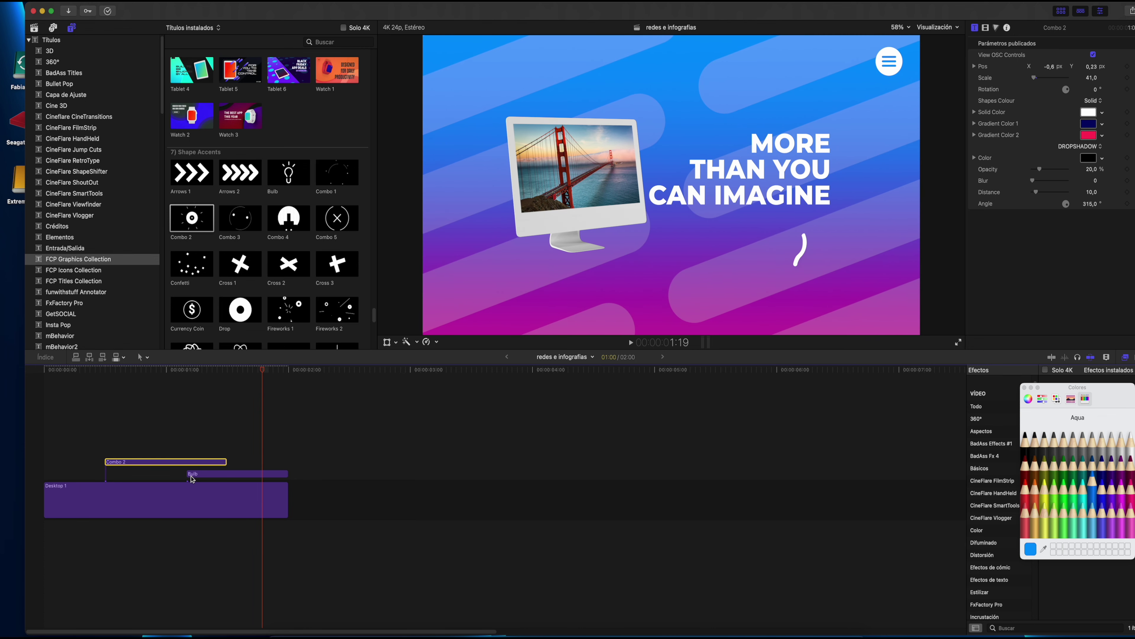
left_click_drag(192, 476, 223, 475)
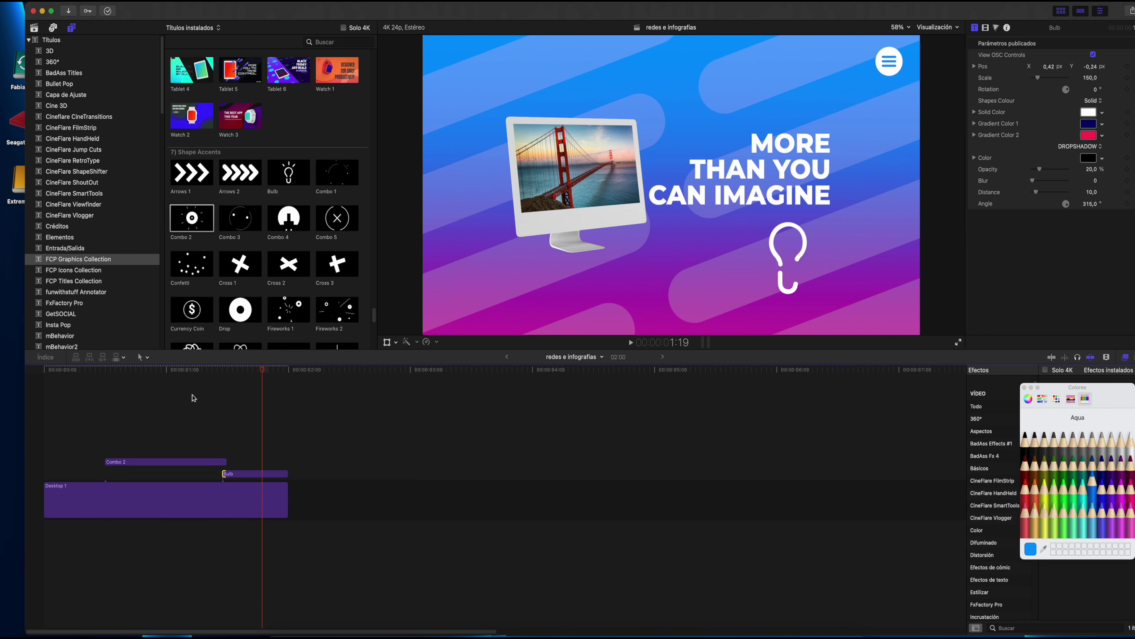
scroll(268, 202, "down", 5)
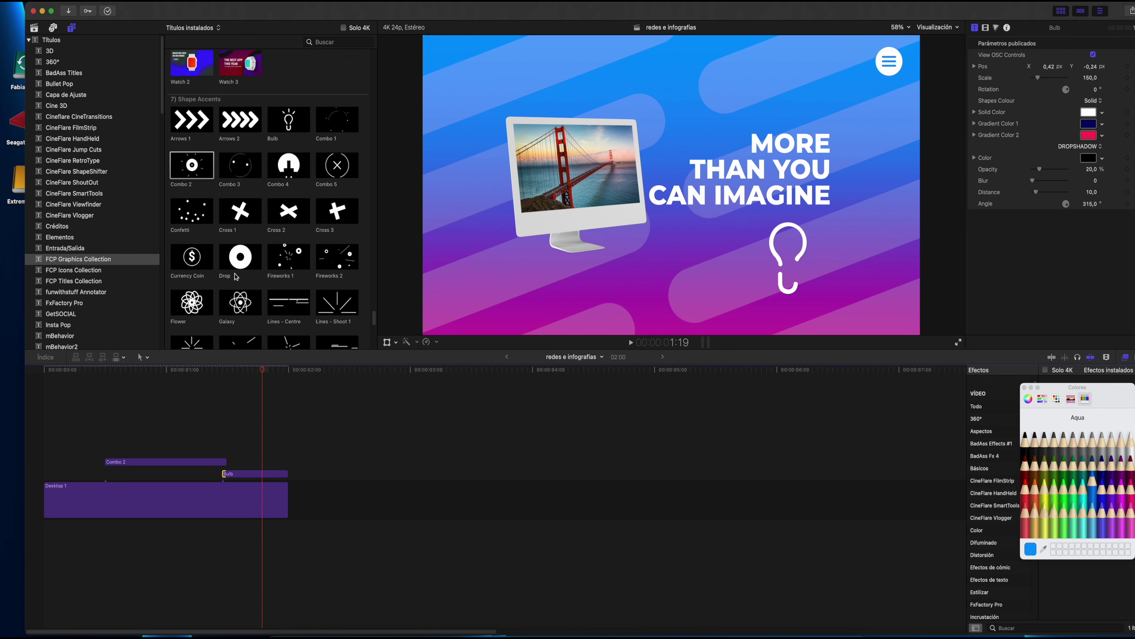
left_click(117, 369)
key("space")
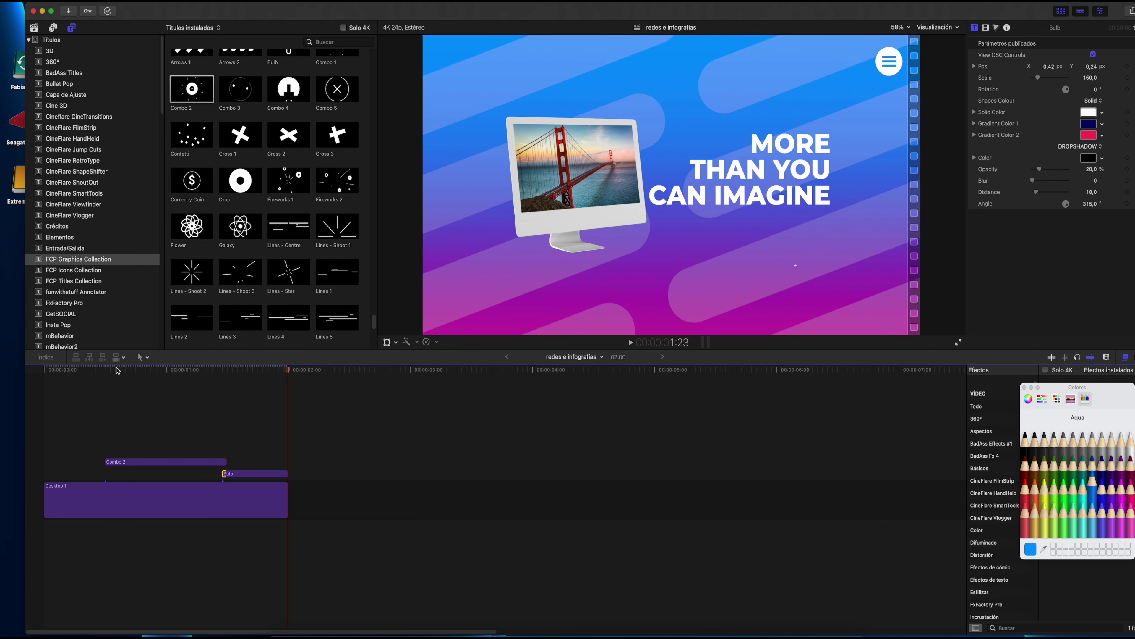
left_click(74, 30)
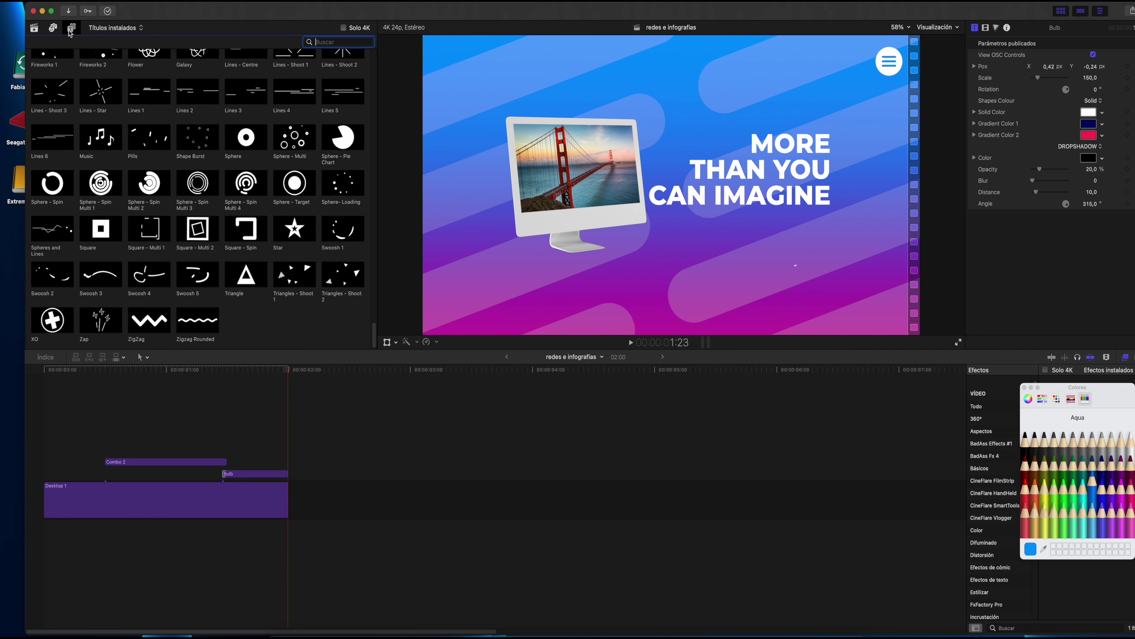
left_click(71, 28)
scroll(259, 203, "up", 5)
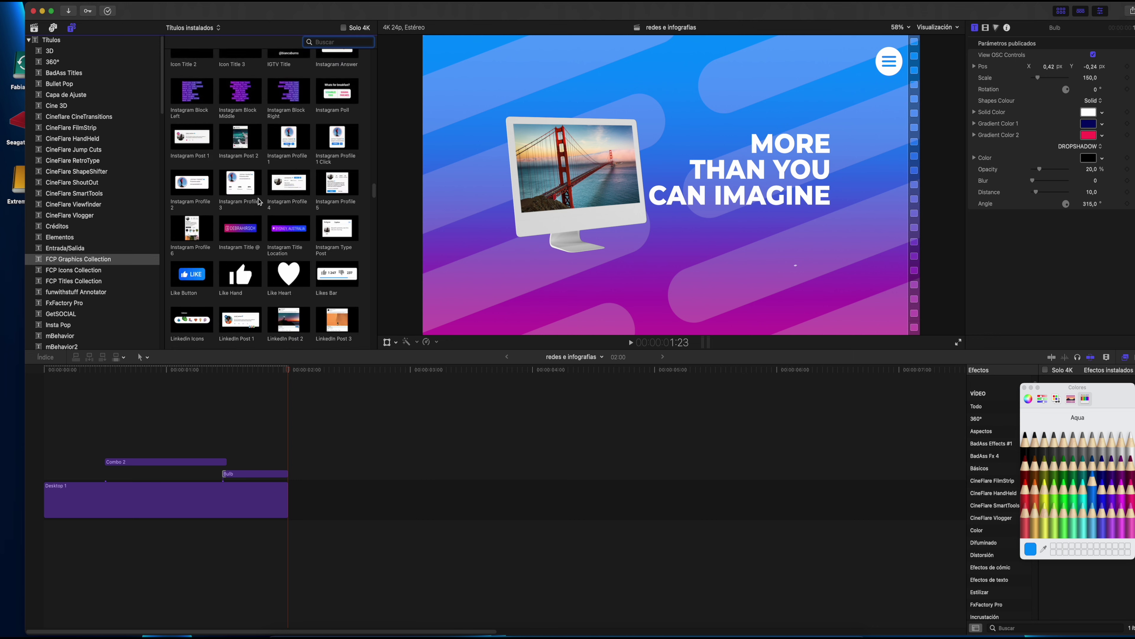
scroll(262, 210, "up", 5)
scroll(264, 219, "up", 5)
scroll(268, 230, "up", 3)
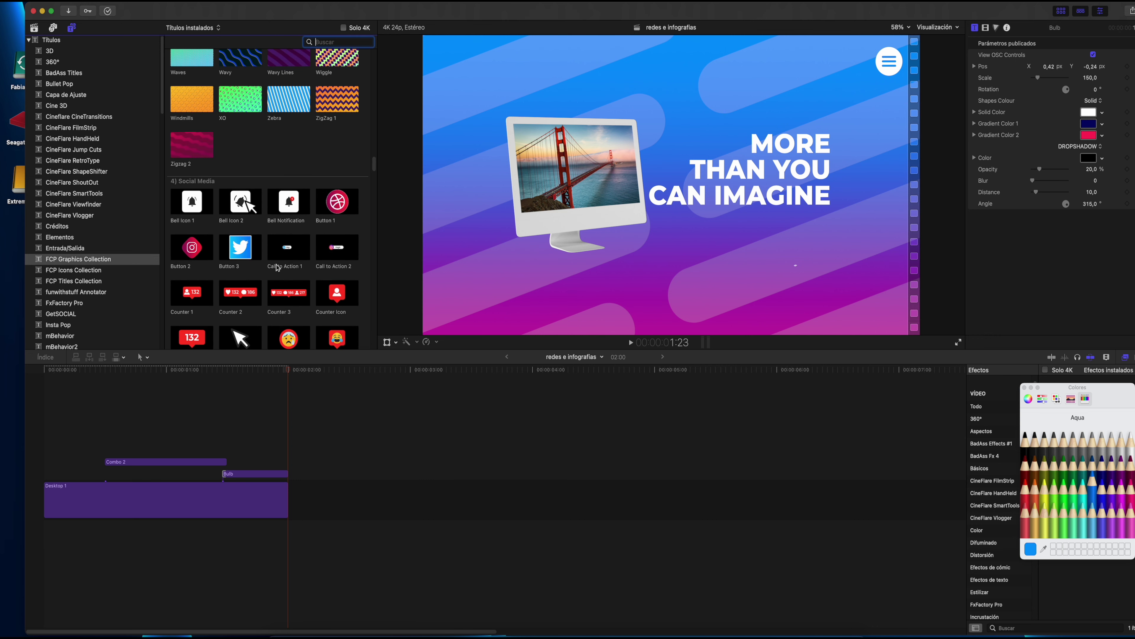
scroll(288, 243, "up", 5)
scroll(288, 243, "up", 5)
scroll(289, 243, "up", 5)
scroll(290, 241, "up", 5)
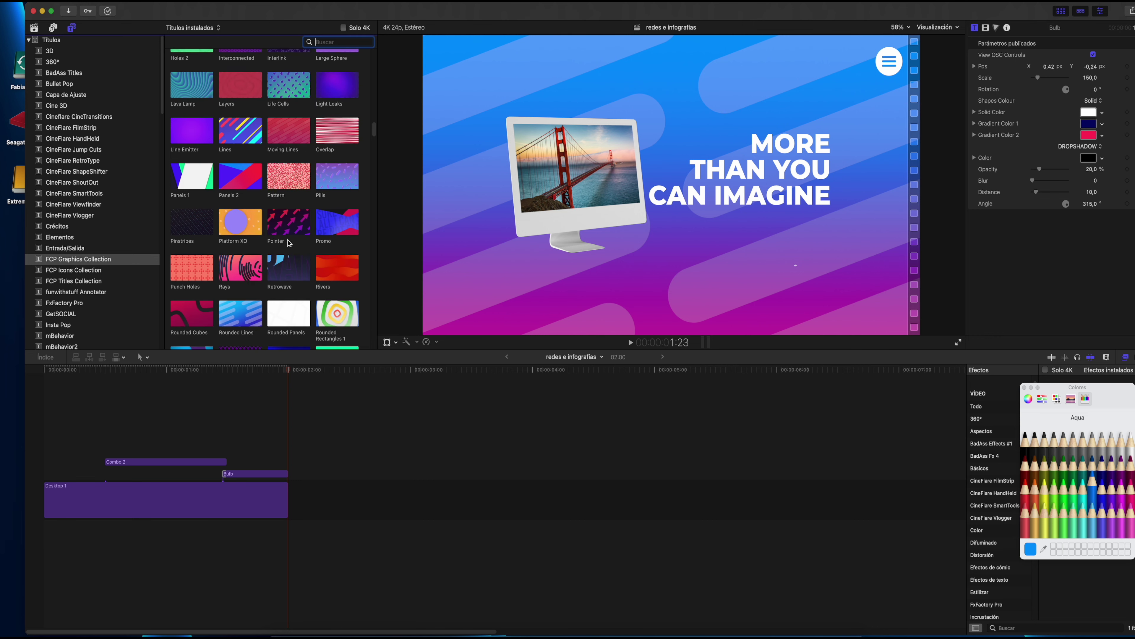
scroll(295, 236, "up", 5)
scroll(300, 232, "up", 5)
scroll(306, 227, "up", 5)
scroll(307, 226, "up", 5)
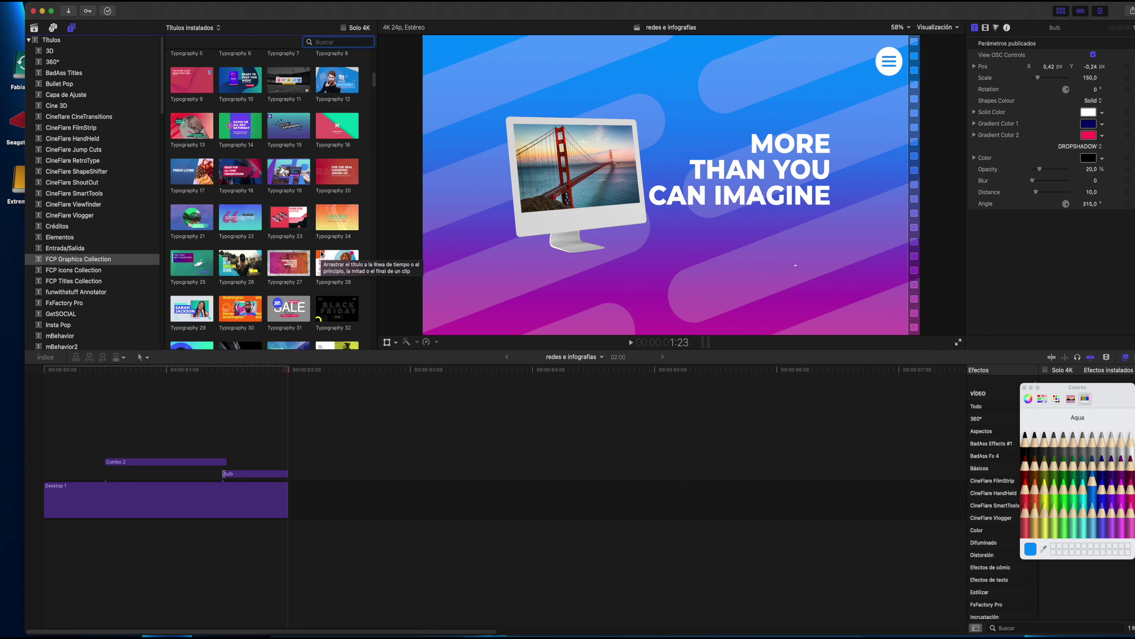
scroll(322, 254, "up", 3)
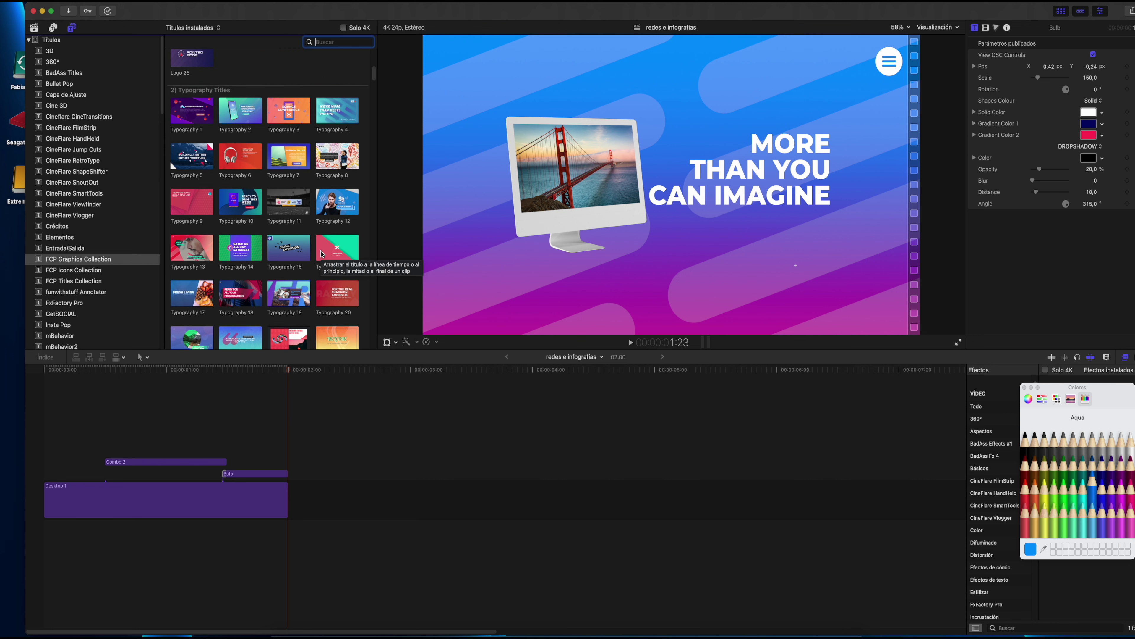
scroll(321, 253, "down", 2)
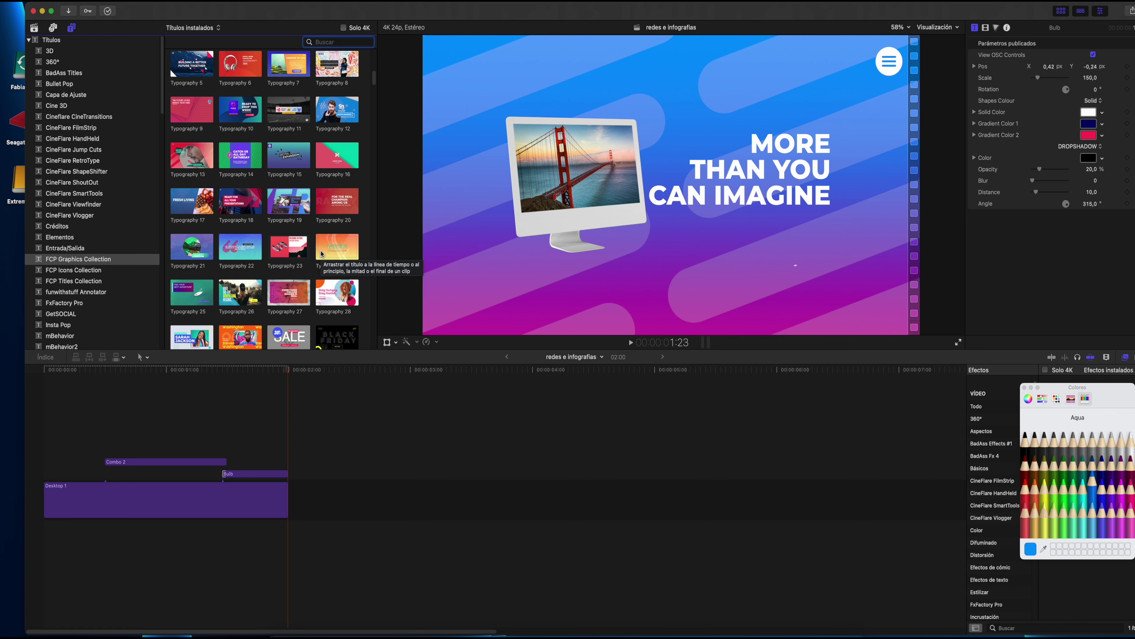
scroll(321, 254, "down", 3)
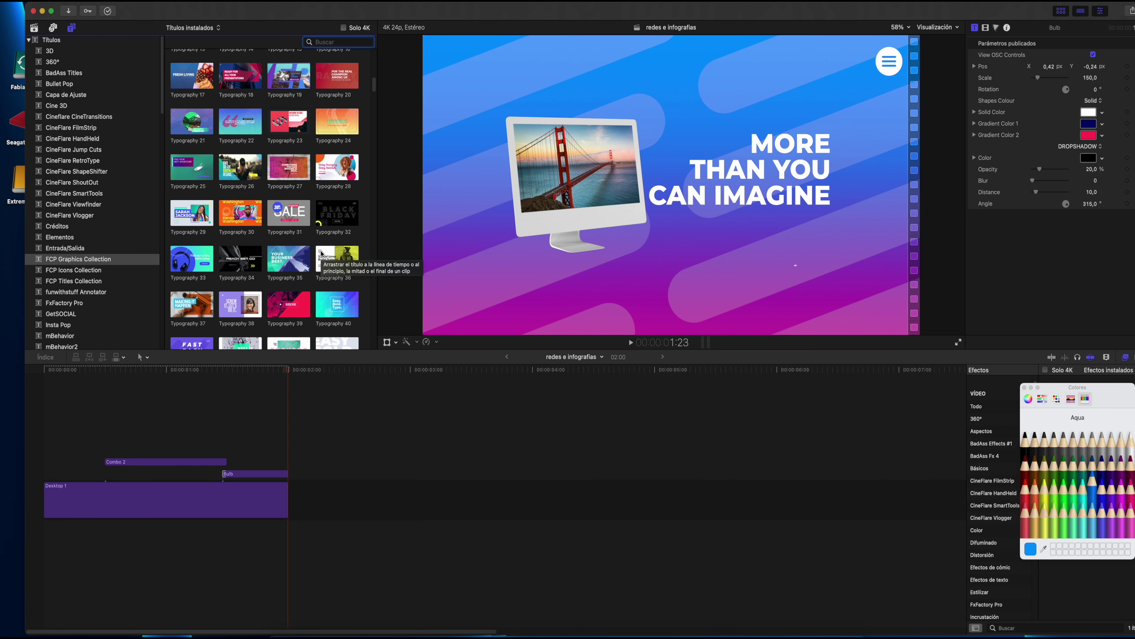
scroll(321, 253, "down", 4)
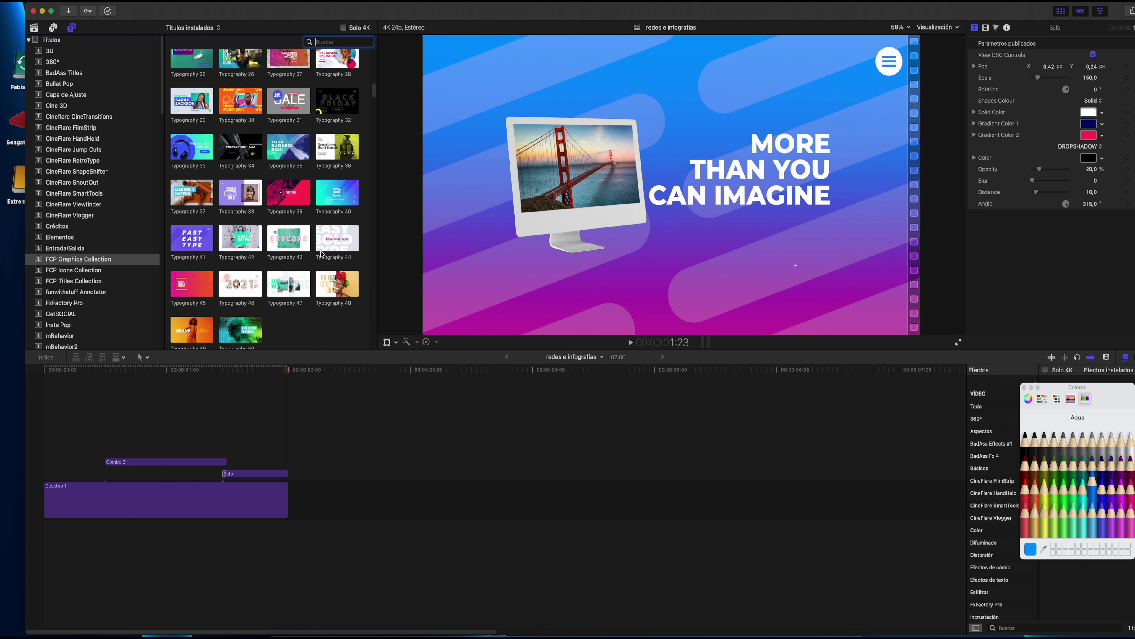